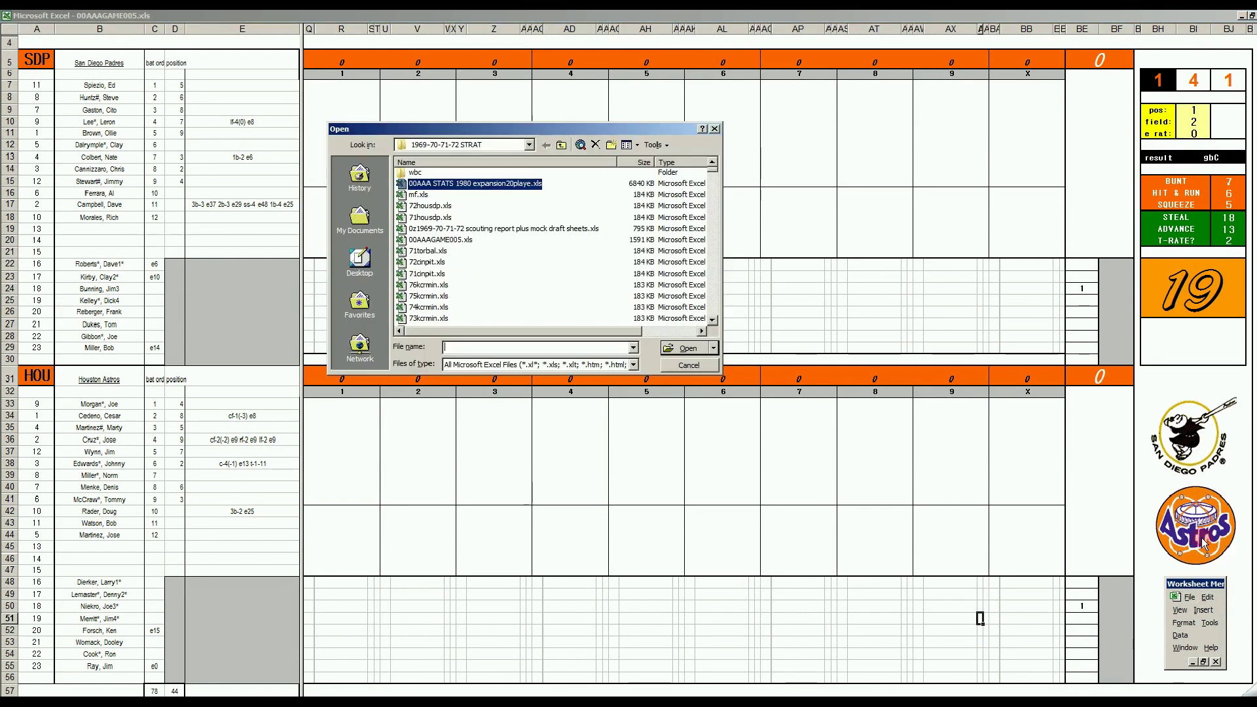
click(429, 217)
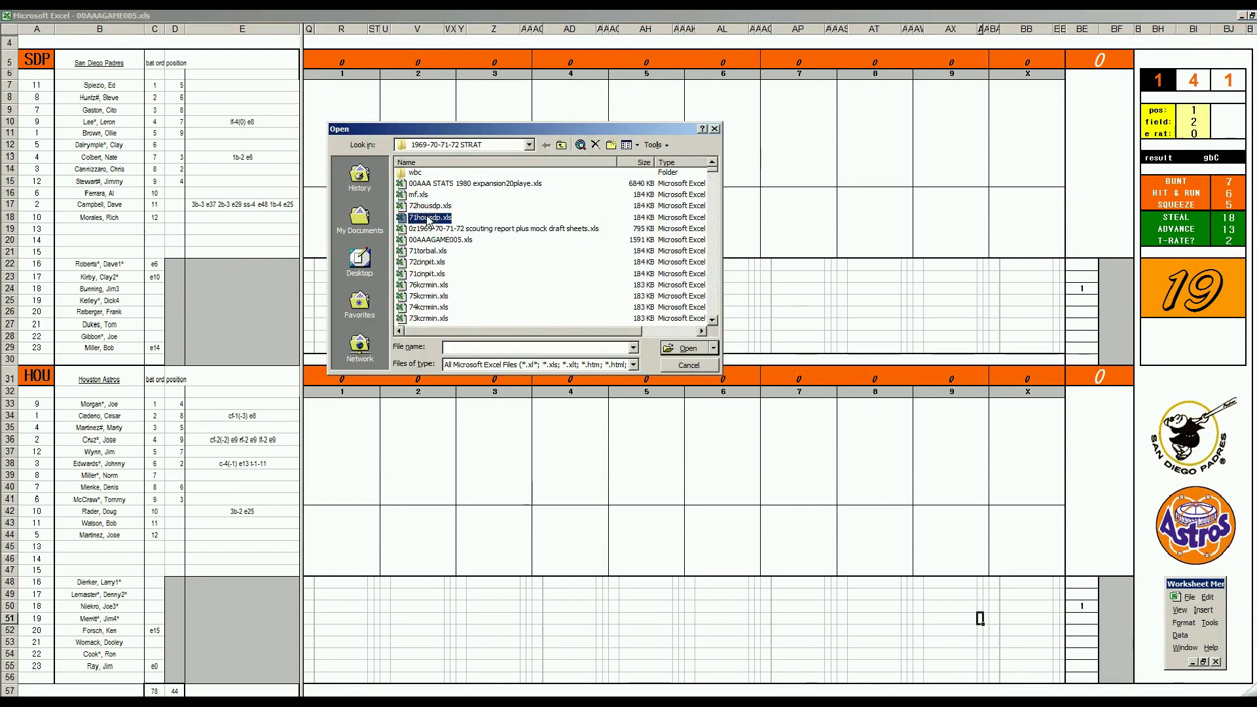
ctrl+click(429, 206)
click(685, 347)
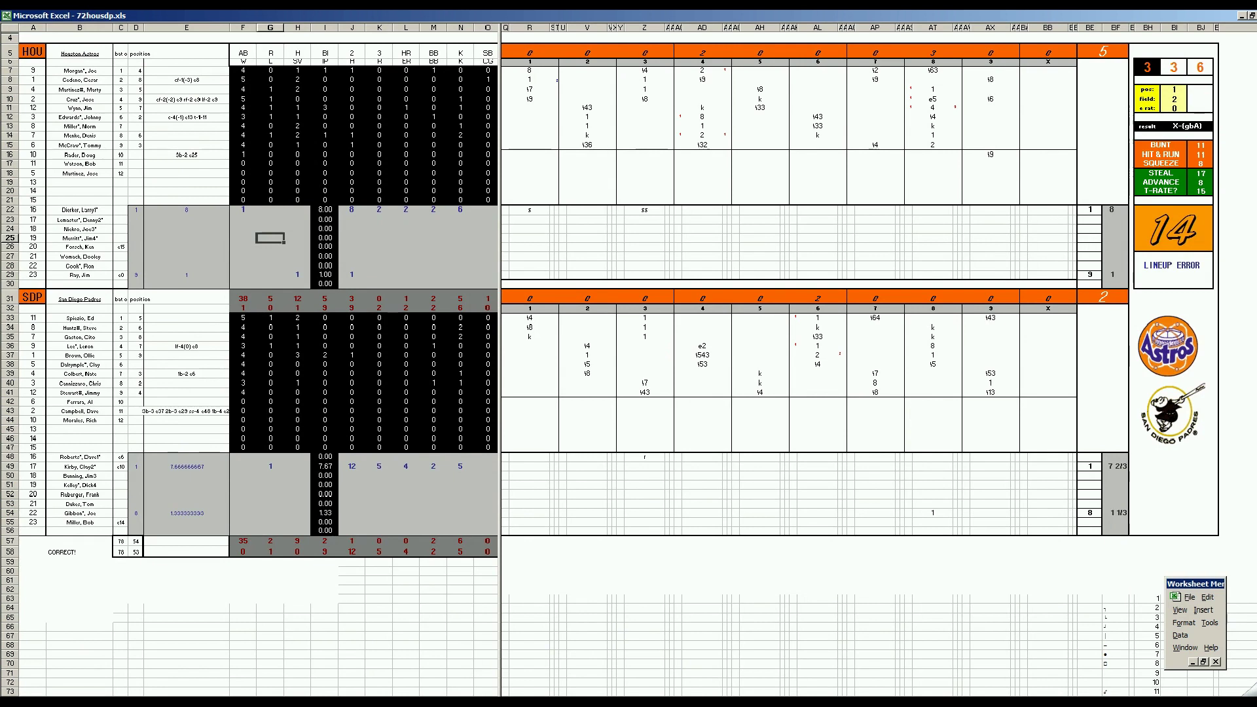
Step: Switch to the 00AAA STATS 1980 expansion20playe.xls workbook and display the Seven Game Eliminations table on the next sheet
click(335, 702)
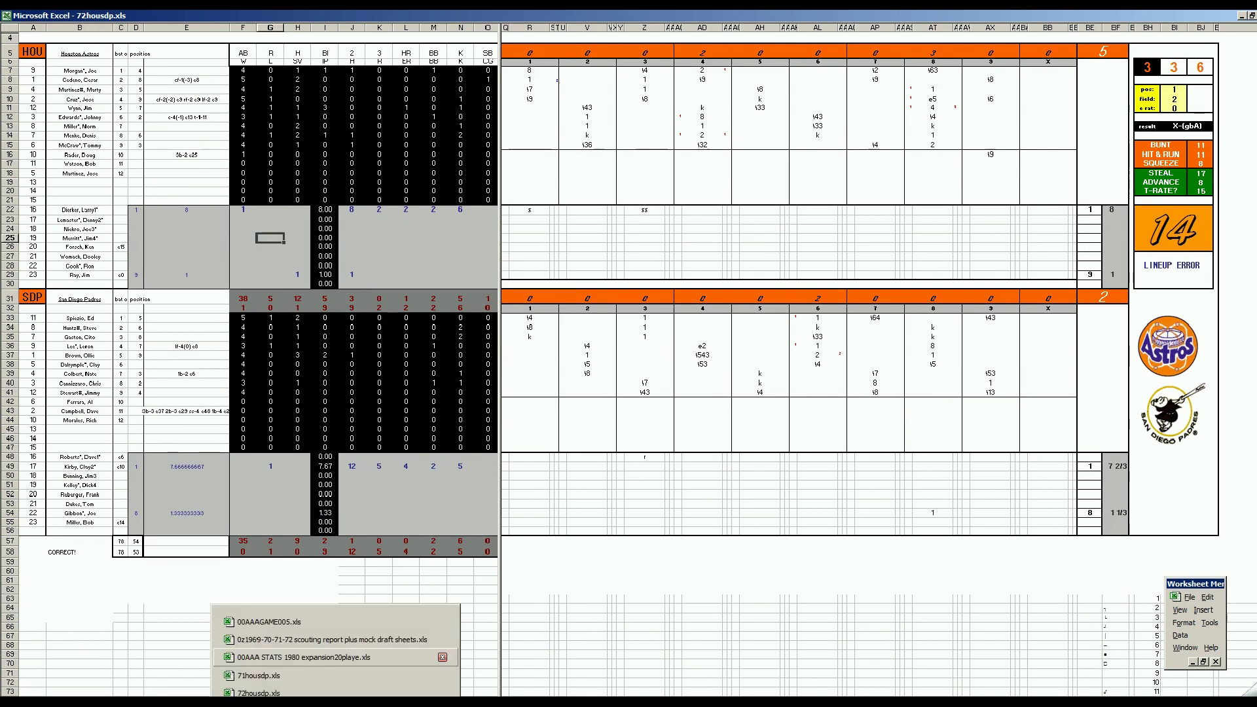
click(304, 657)
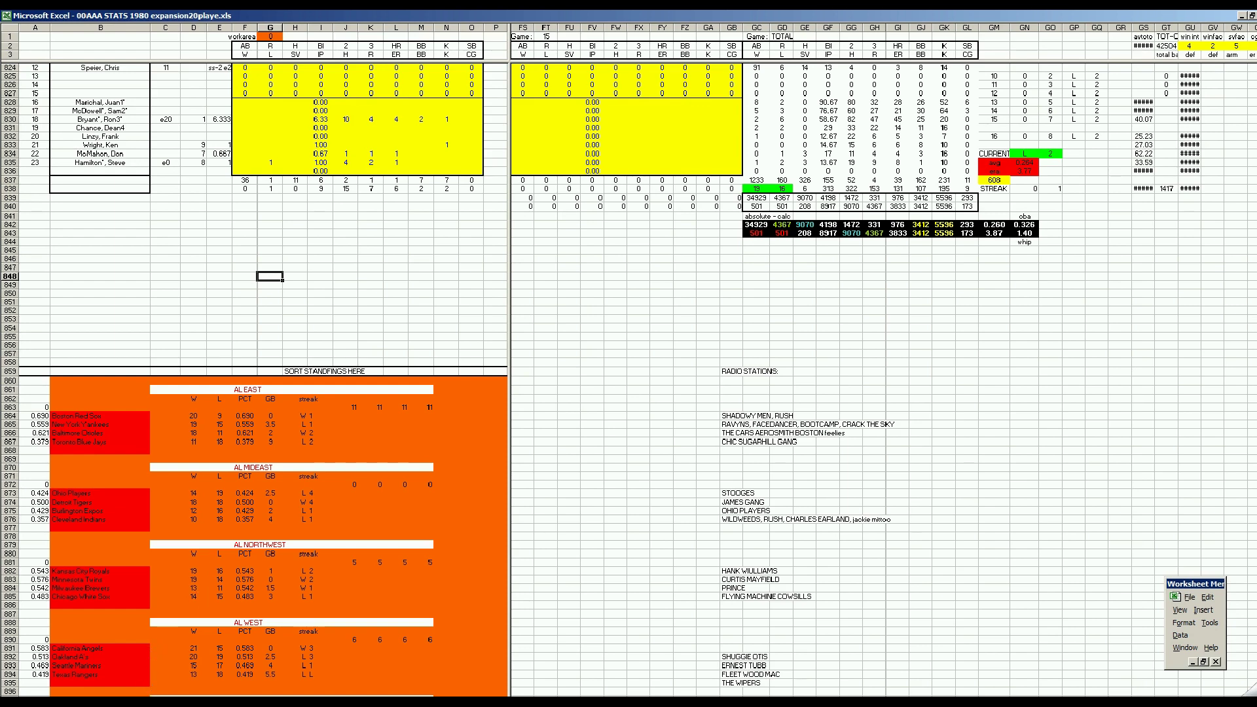
key(ctrl+Page_Down)
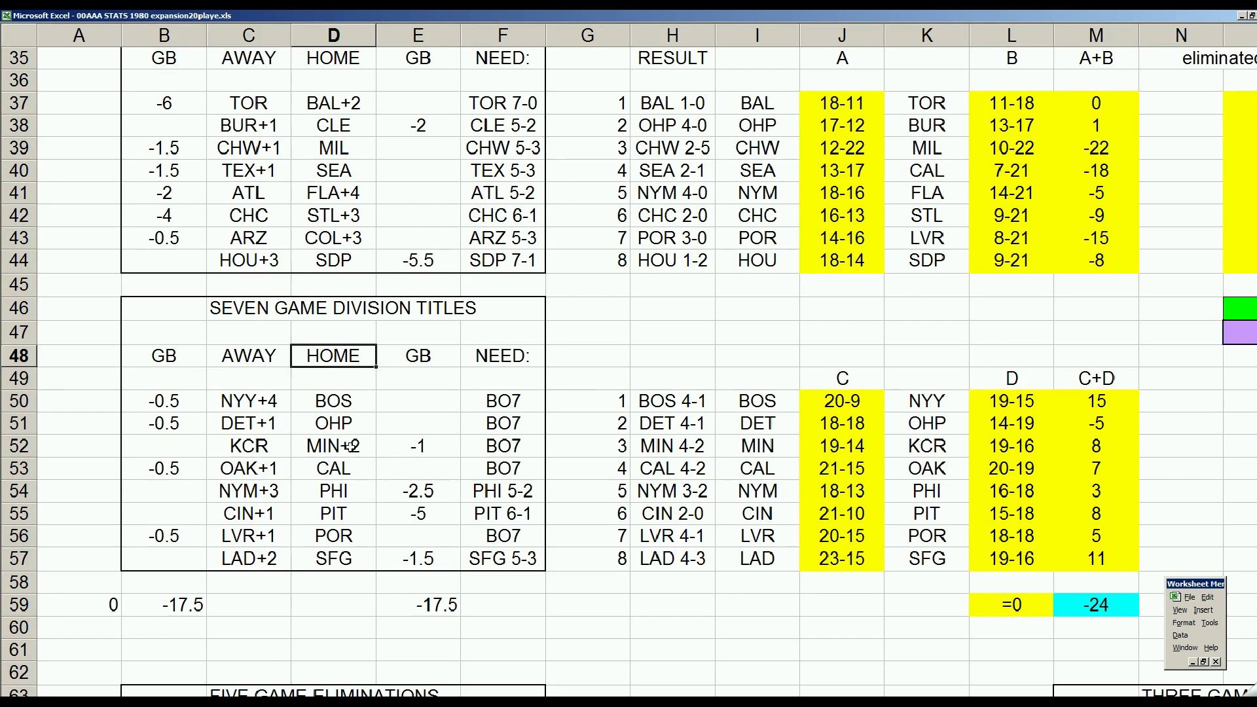
click(288, 285)
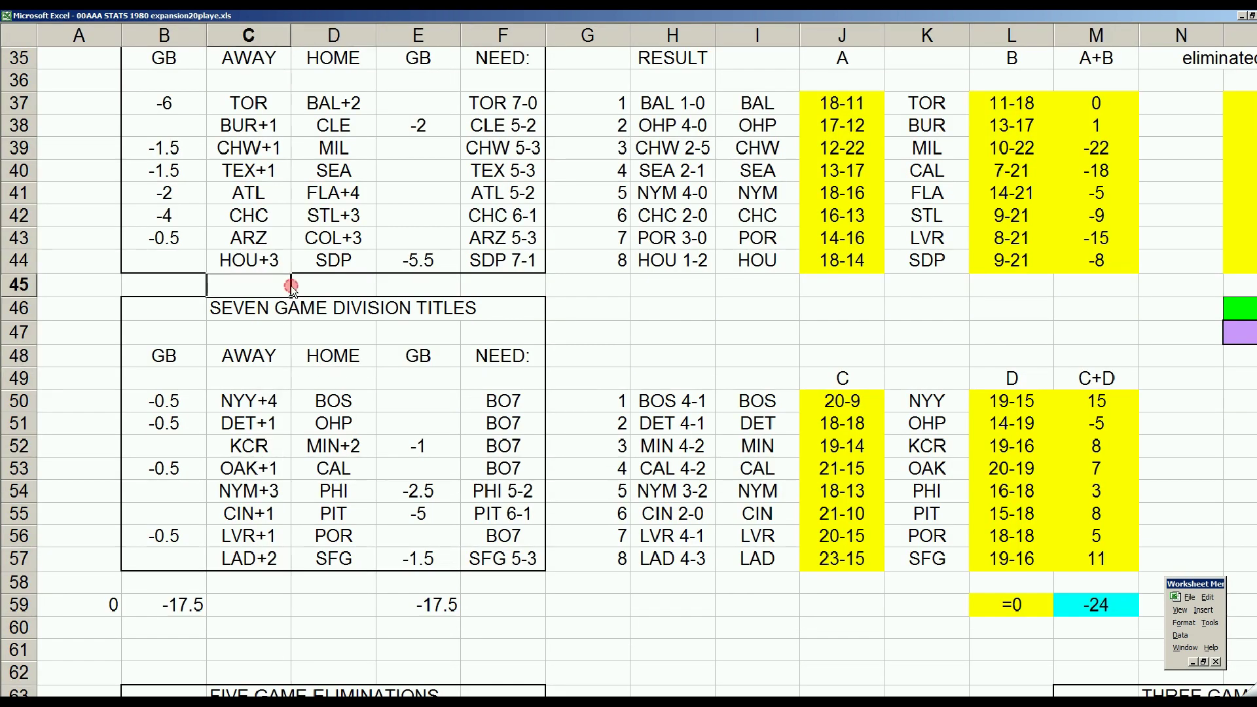
scroll(291, 287, up, 1)
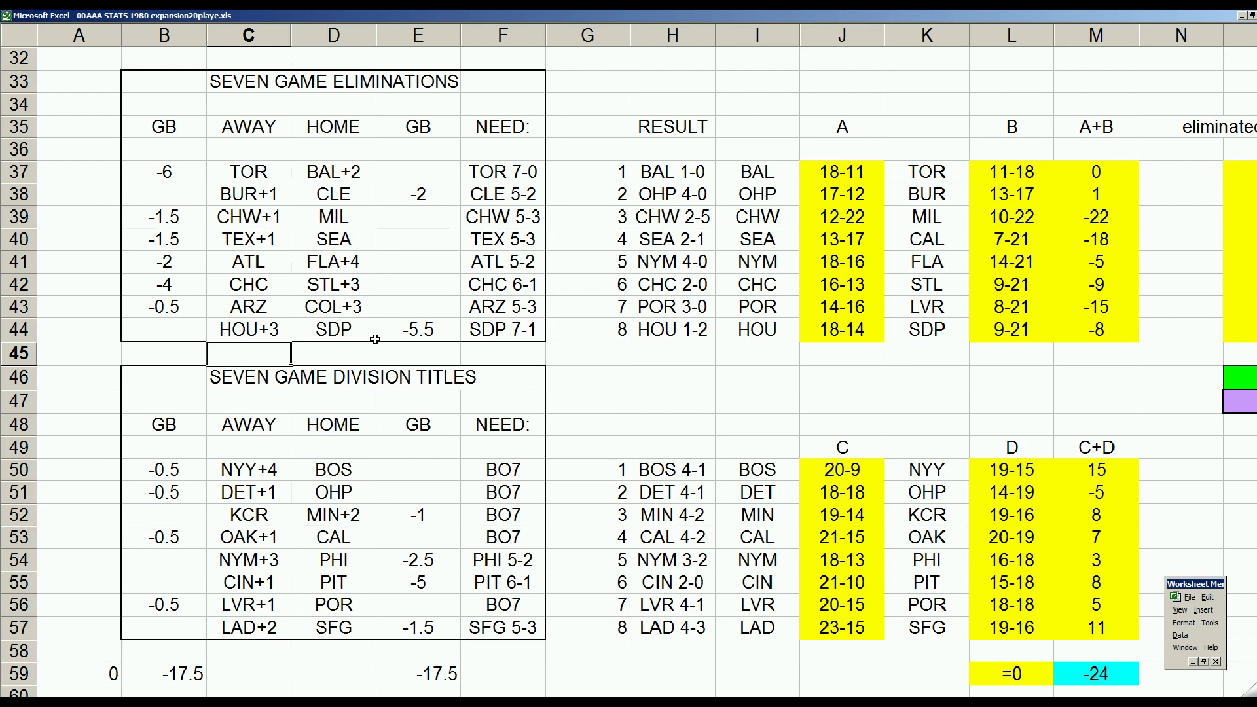
Step: Examine the HOU versus SDP series in row 44 of Seven Game Eliminations, including its home, games-behind and NEED entries
click(184, 330)
click(226, 330)
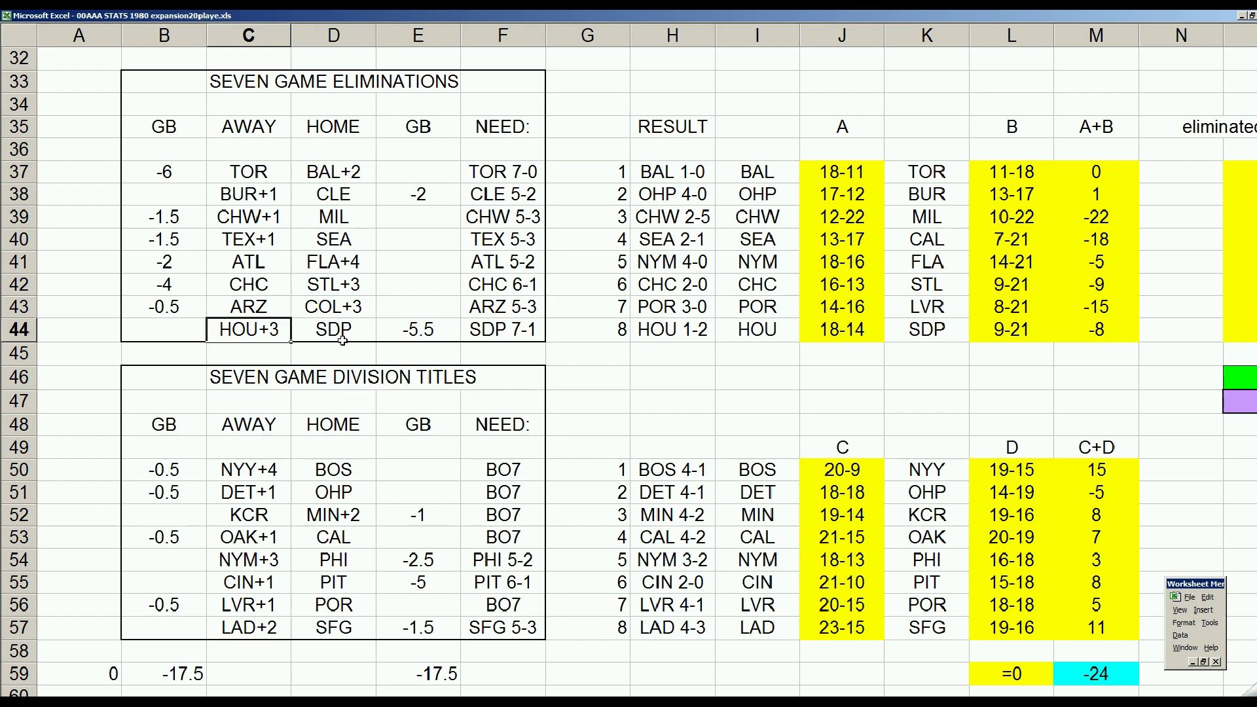
click(422, 333)
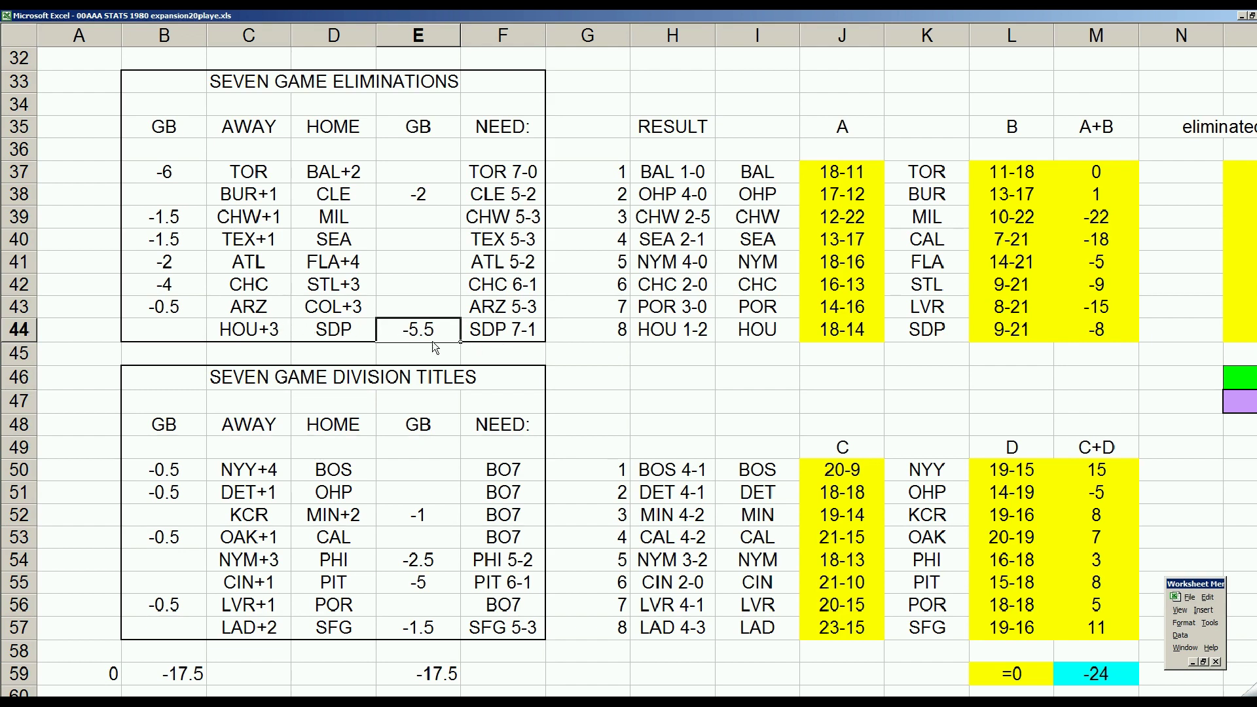
click(361, 334)
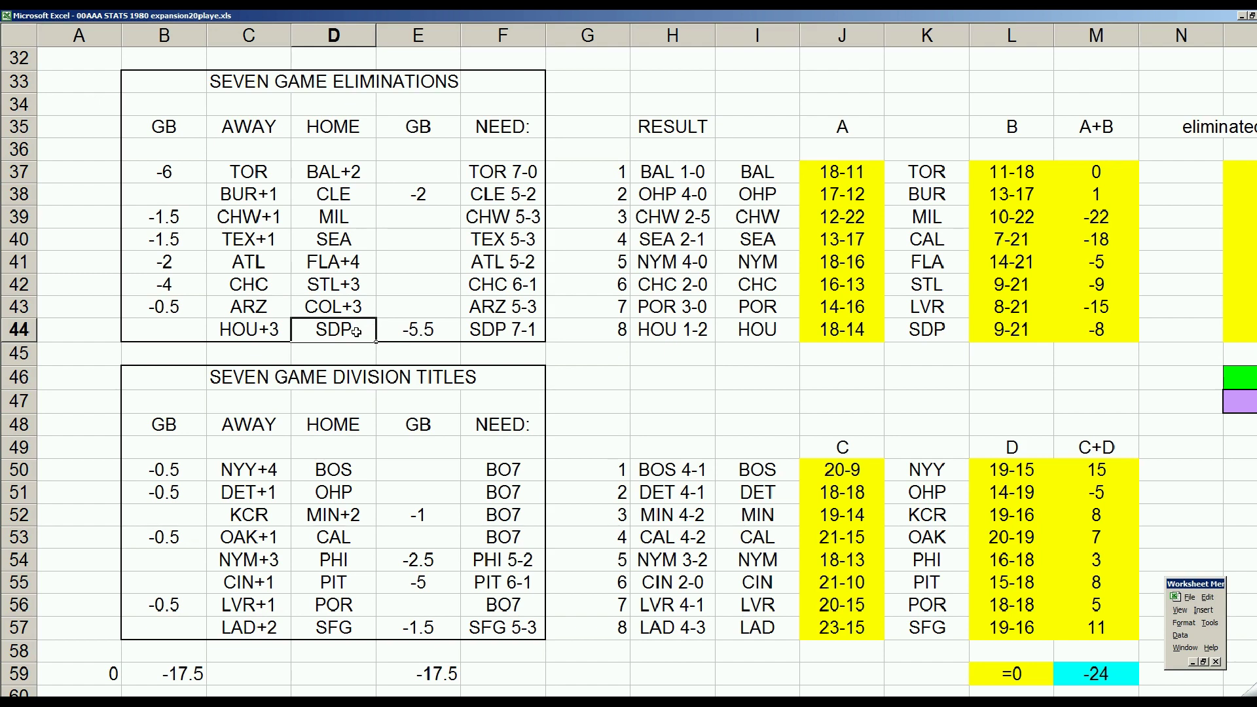
click(276, 330)
click(328, 330)
click(517, 334)
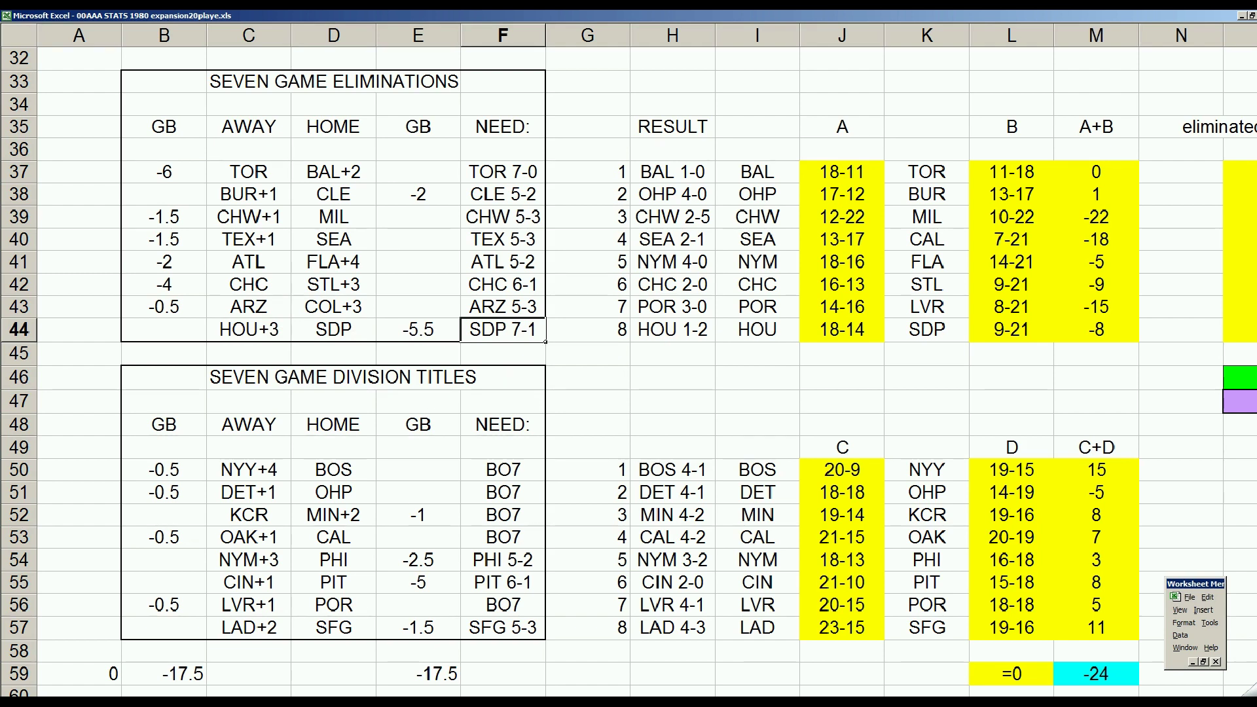
Step: Check Houston's third-inning entry in cell Z10 of 71housdp.xls and close that workbook without saving
key(alt+Tab)
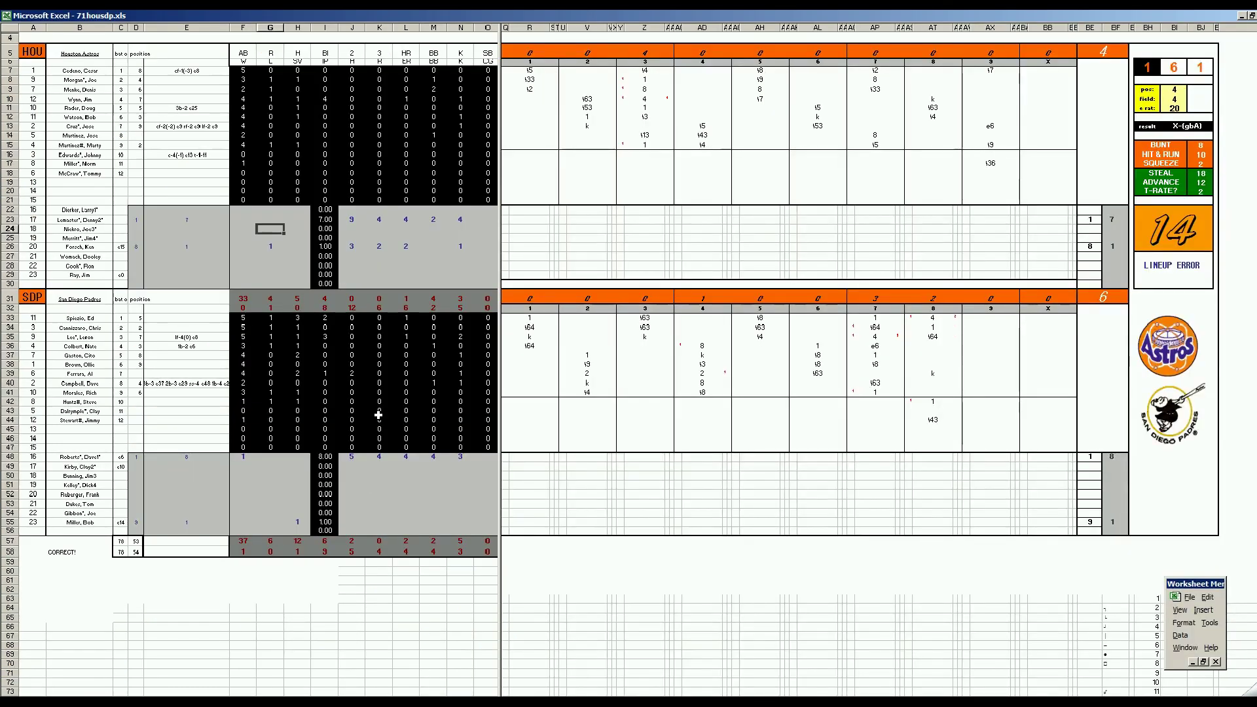
click(651, 102)
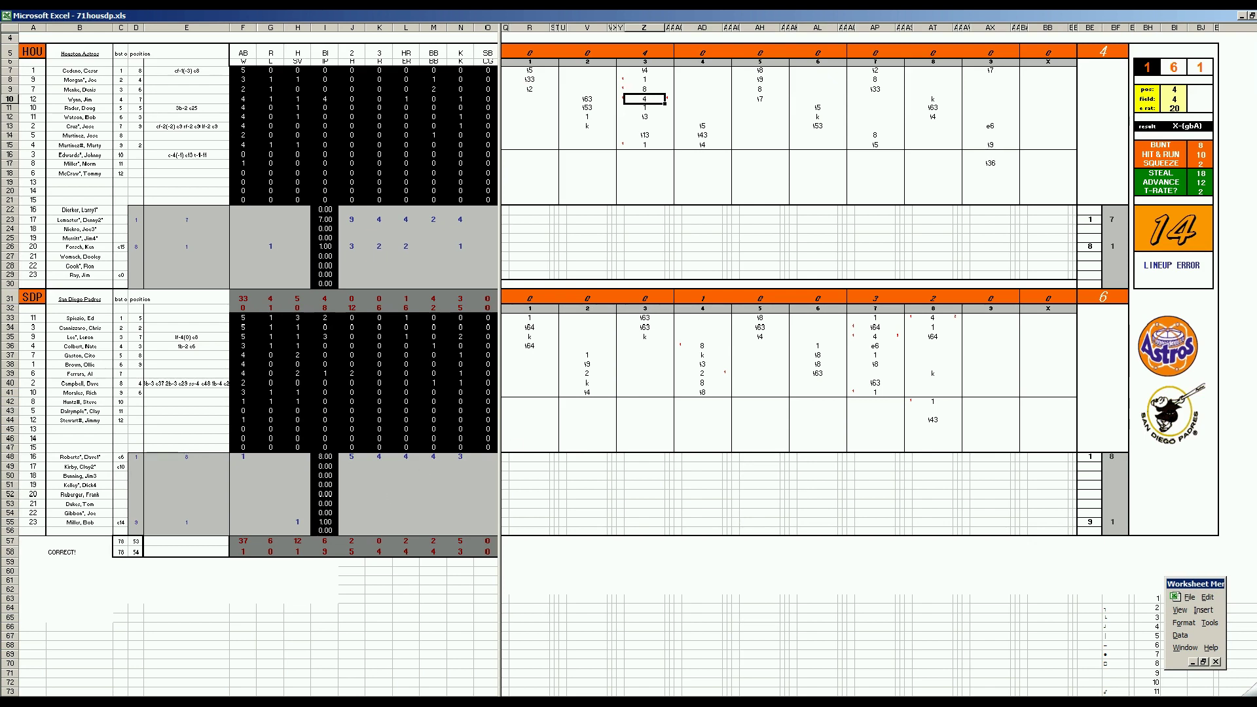
right_click(423, 702)
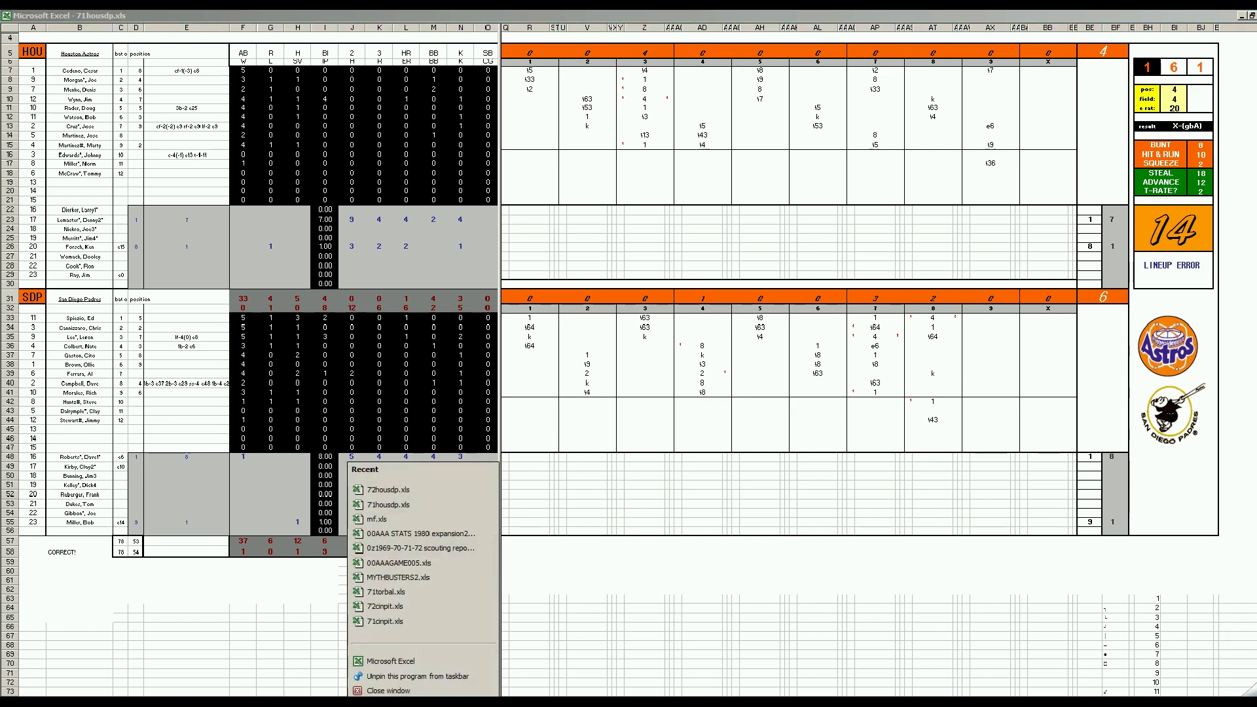
click(420, 689)
click(636, 403)
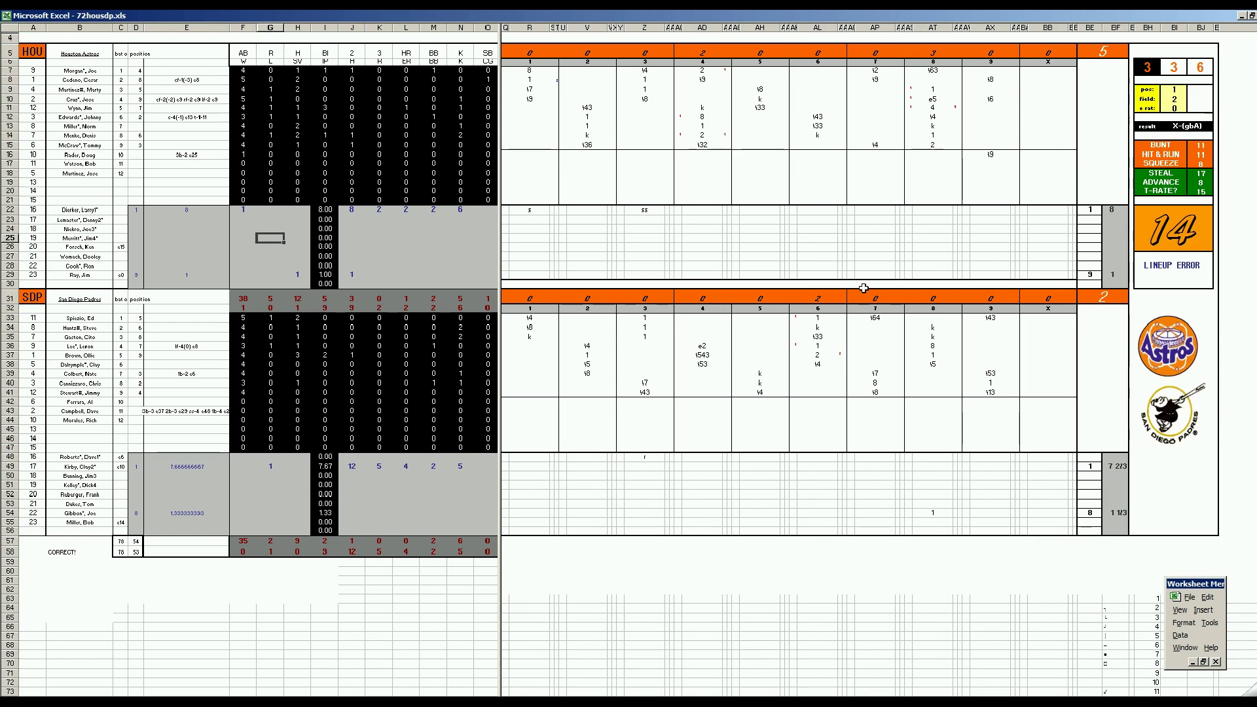
Step: Check Houston's eighth-inning entry in cell AT11 of 72housdp.xls and close that workbook without saving
click(936, 107)
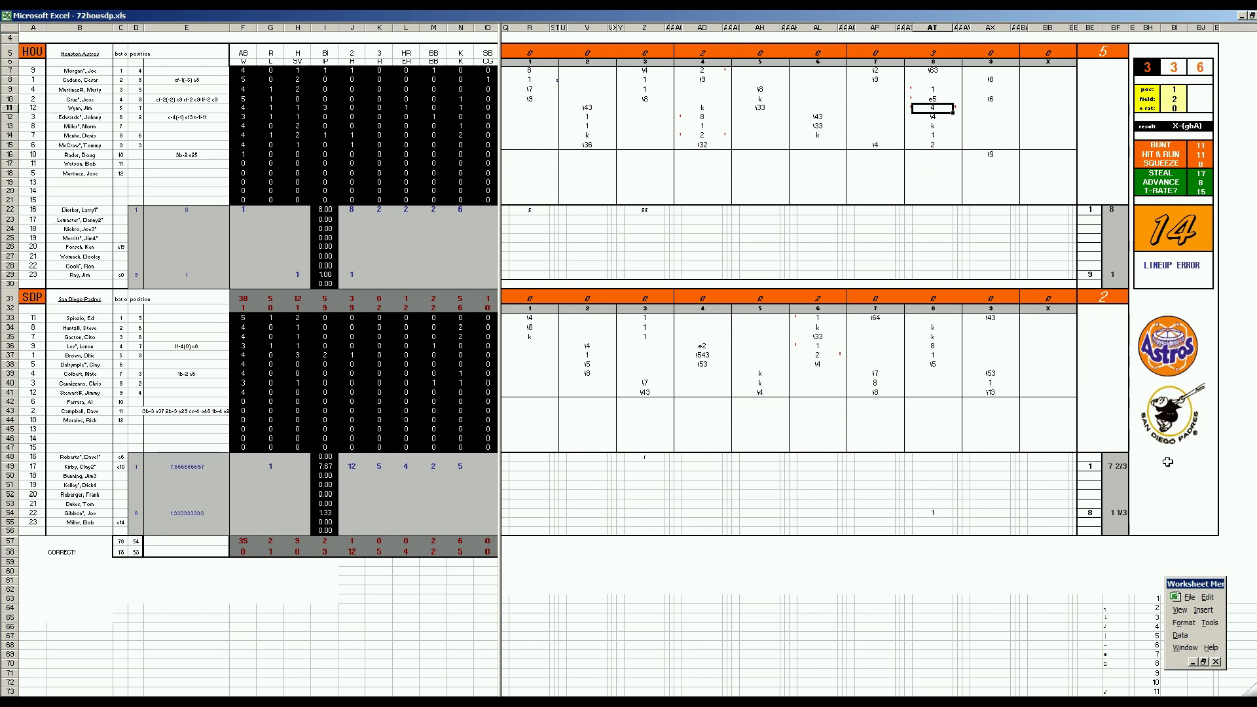
right_click(476, 703)
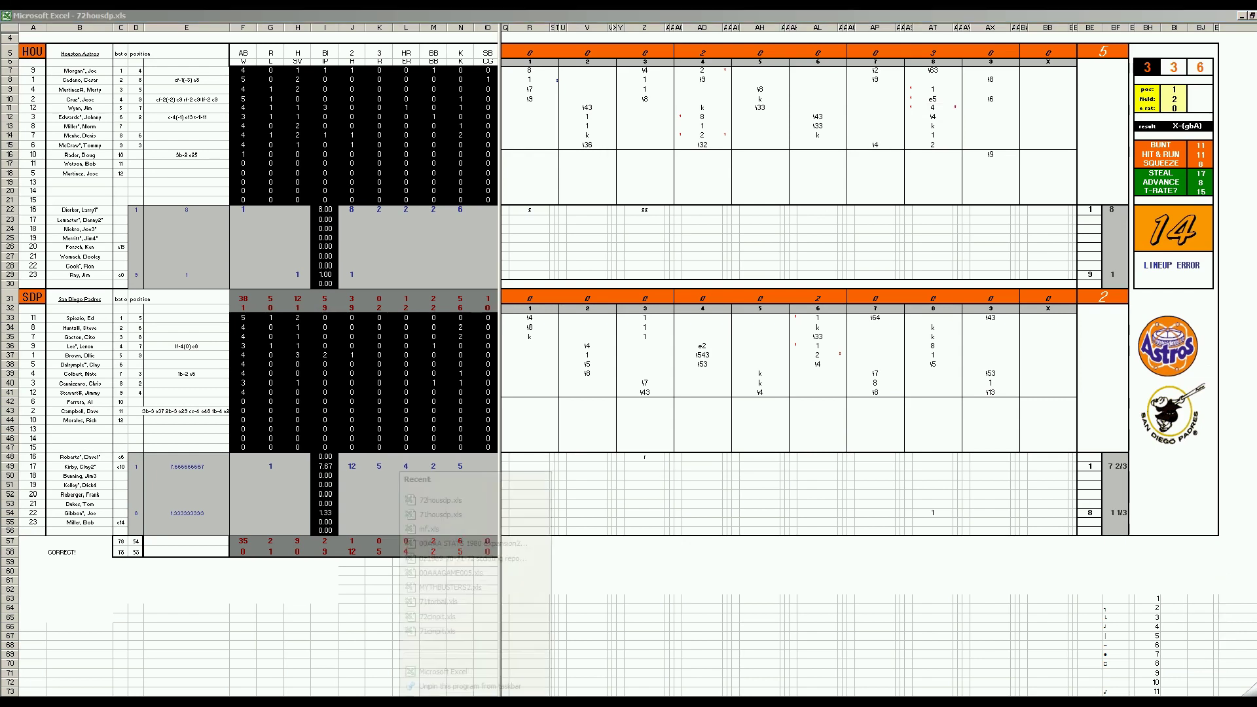
click(458, 691)
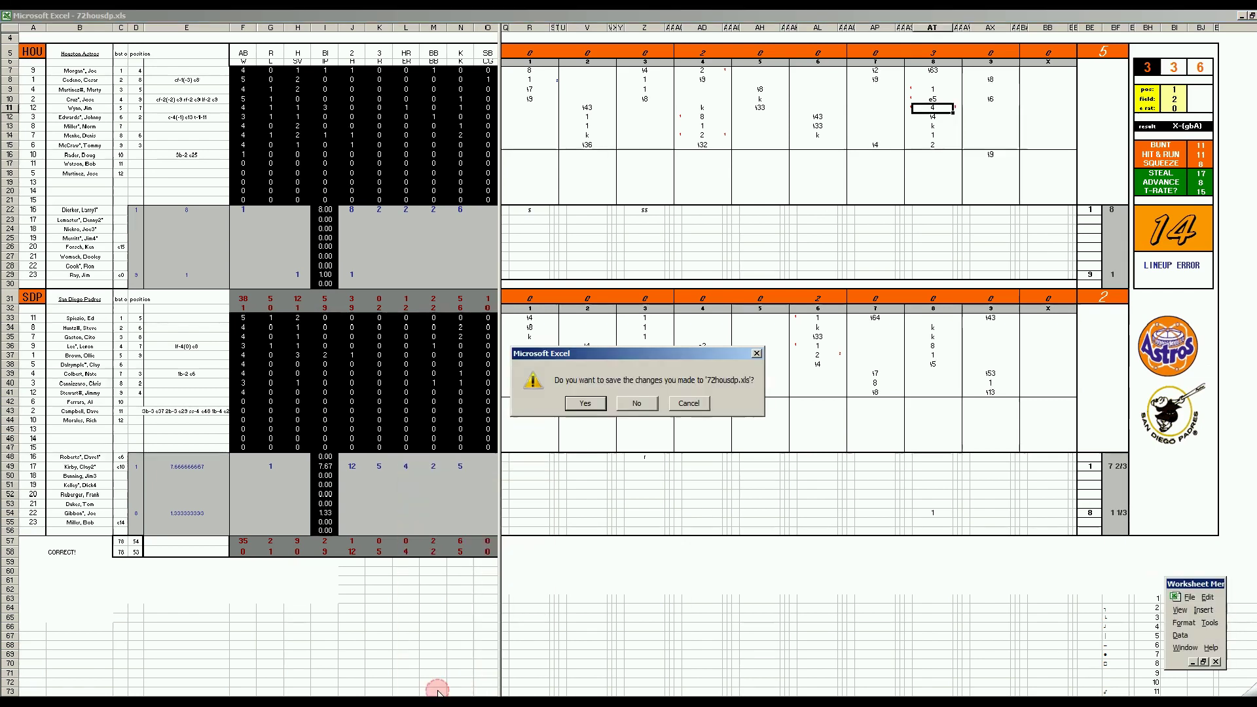
click(635, 402)
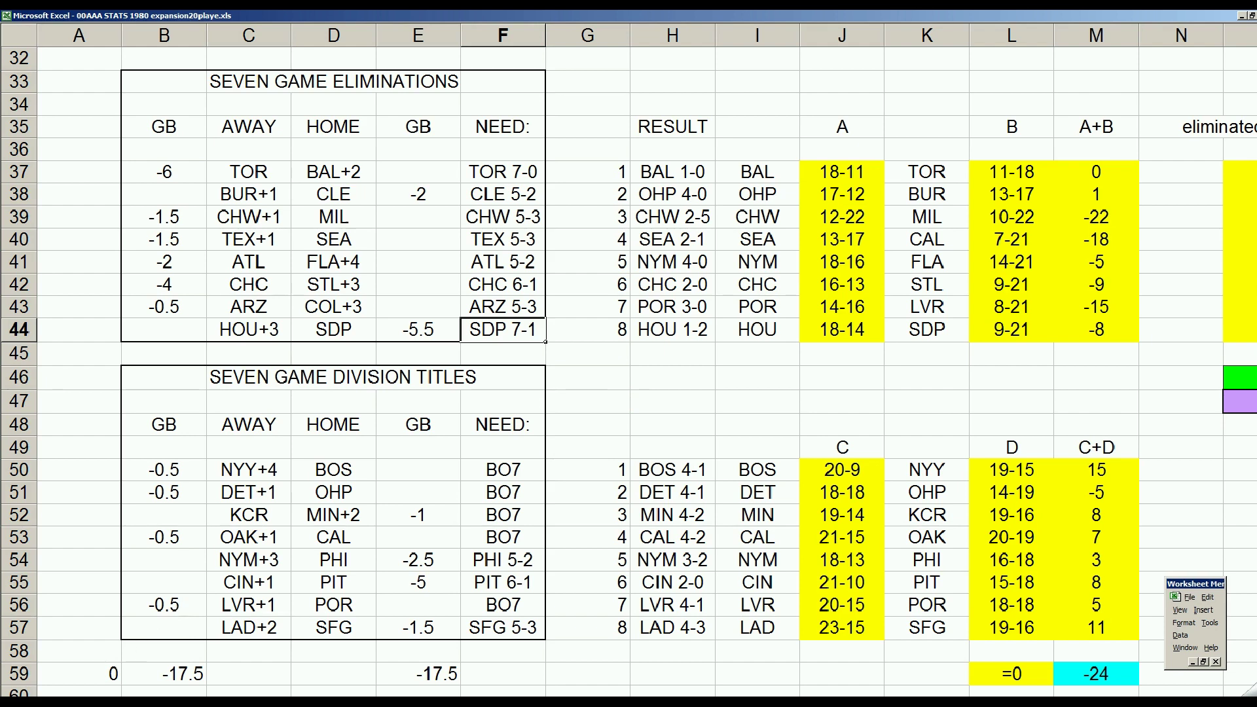
Step: Go to the team standings in the stats workbook and bring up the NL West section
key(ctrl+Page_Up)
click(224, 594)
key(Right)
key(Right)
key(Right)
key(Right)
key(Right)
key(Right)
key(Right)
key(Right)
key(Right)
key(Right)
key(Right)
key(Right)
key(Right)
key(Right)
key(Right)
key(Right)
key(Down)
key(Down)
key(Down)
key(Down)
key(Down)
key(Down)
key(Down)
key(Down)
key(Down)
key(Down)
key(Down)
key(Left)
key(Left)
key(Left)
key(Left)
key(Left)
key(Left)
key(Left)
key(Left)
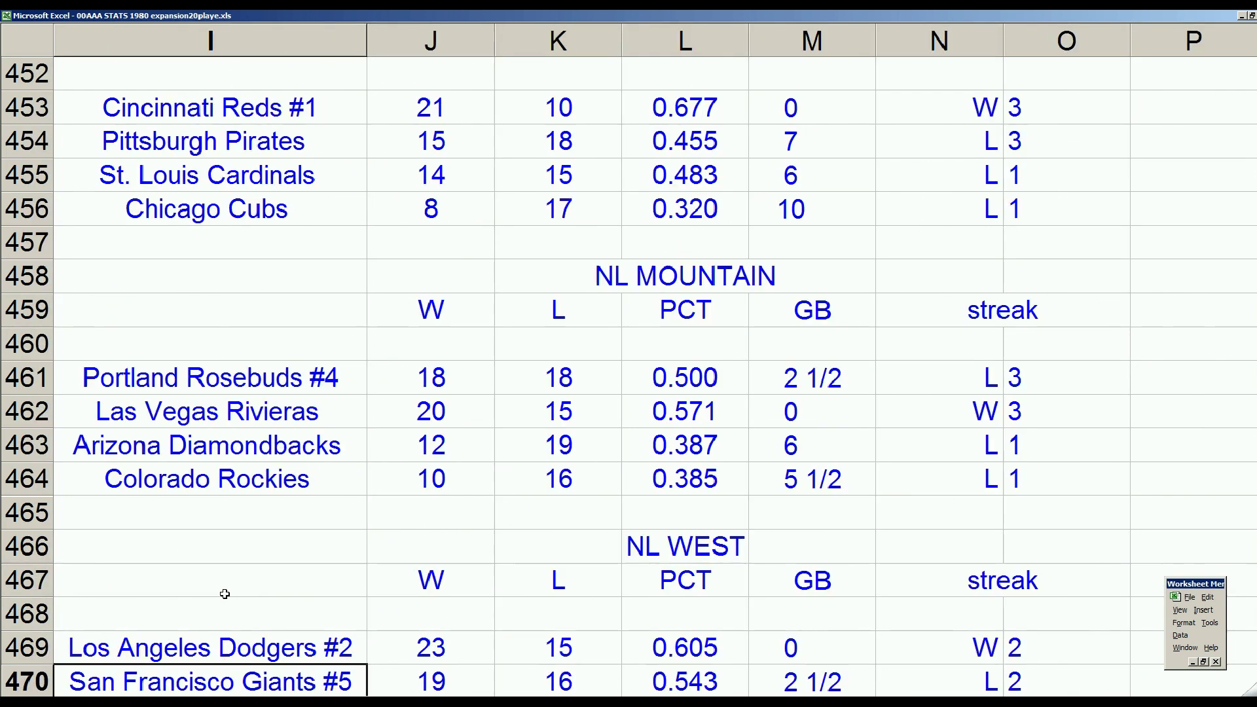
Step: Compare the wins and losses of the Houston Astros and San Francisco Giants in the NL West standings
key(Down)
key(Down)
key(Down)
key(Down)
key(Down)
key(Up)
key(Up)
key(Up)
key(Up)
key(Right)
key(Right)
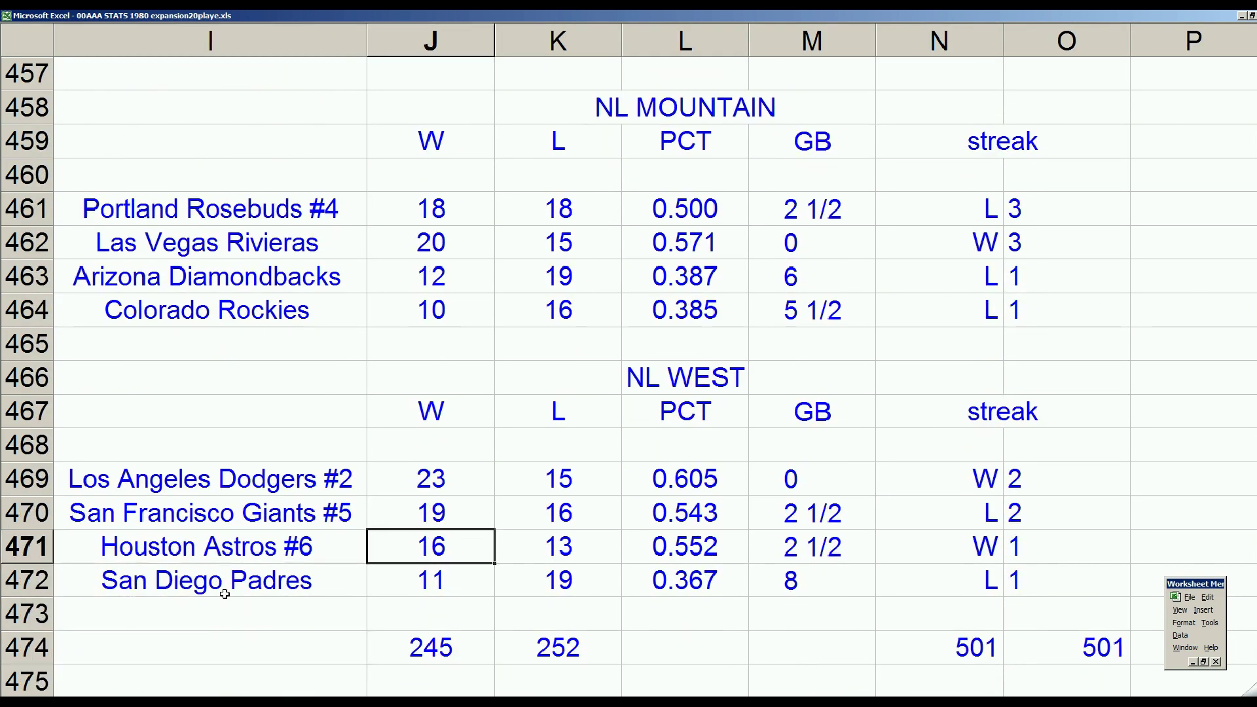
key(Left)
key(Right)
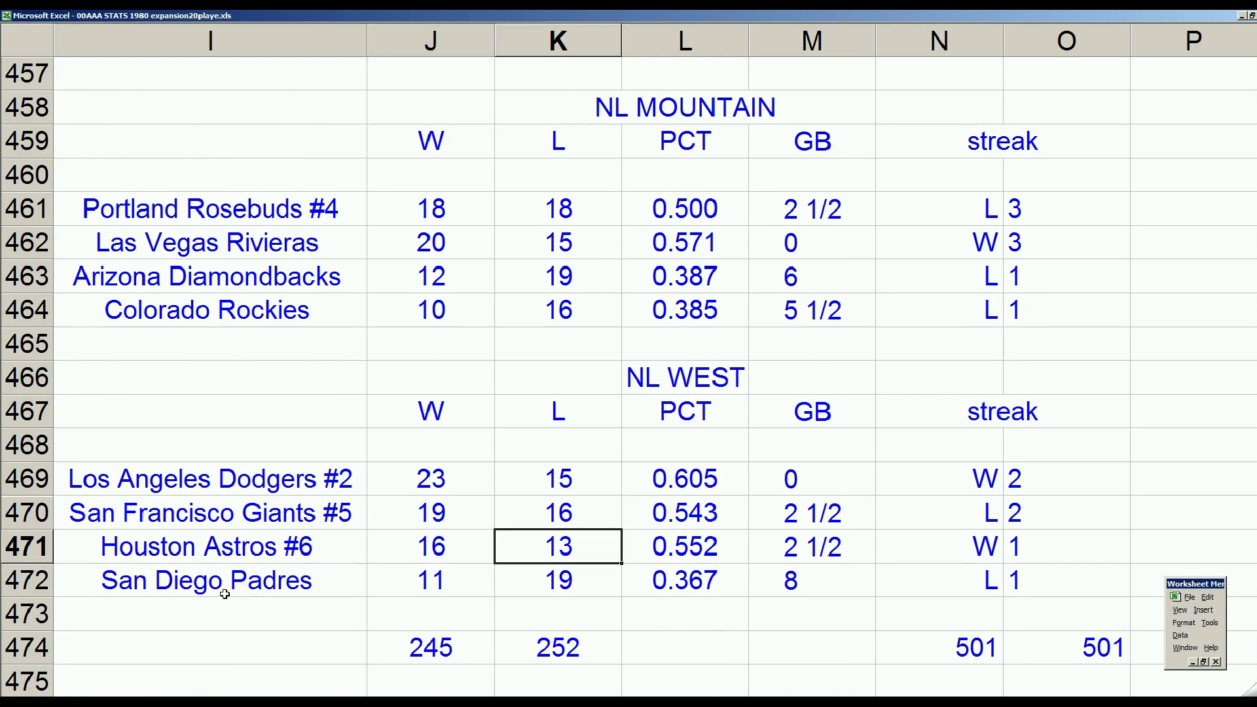
key(Left)
key(Up)
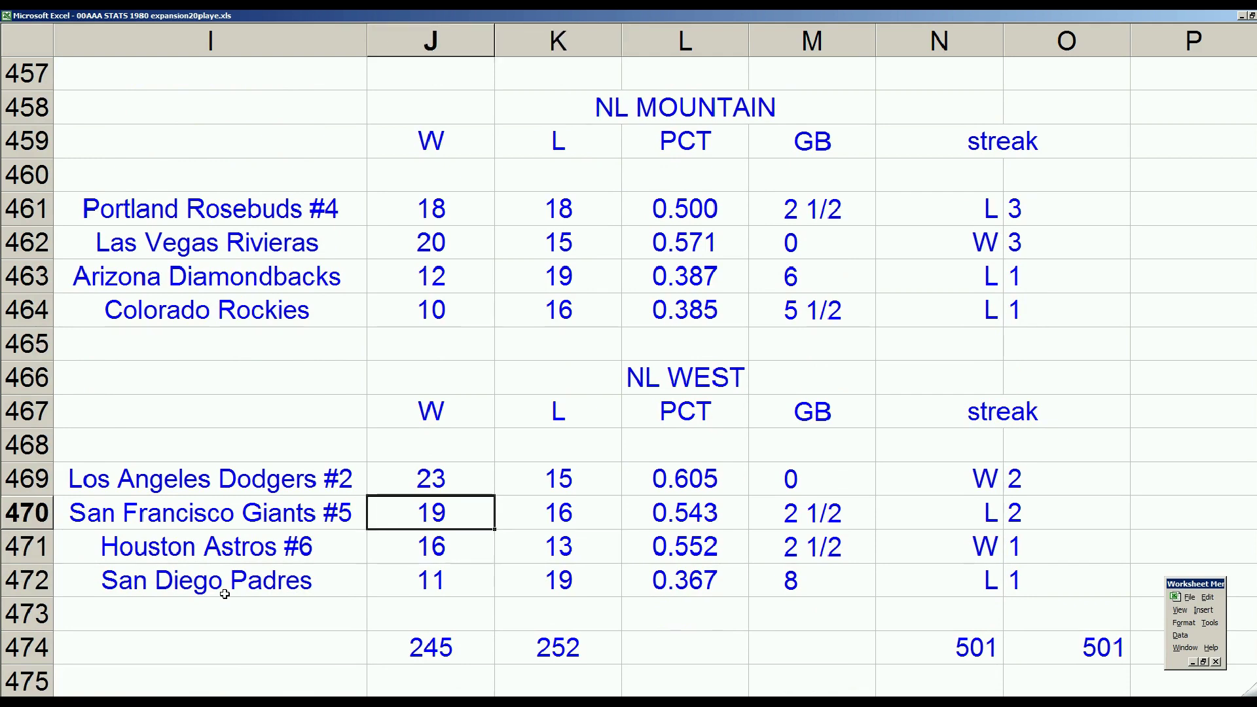
key(Right)
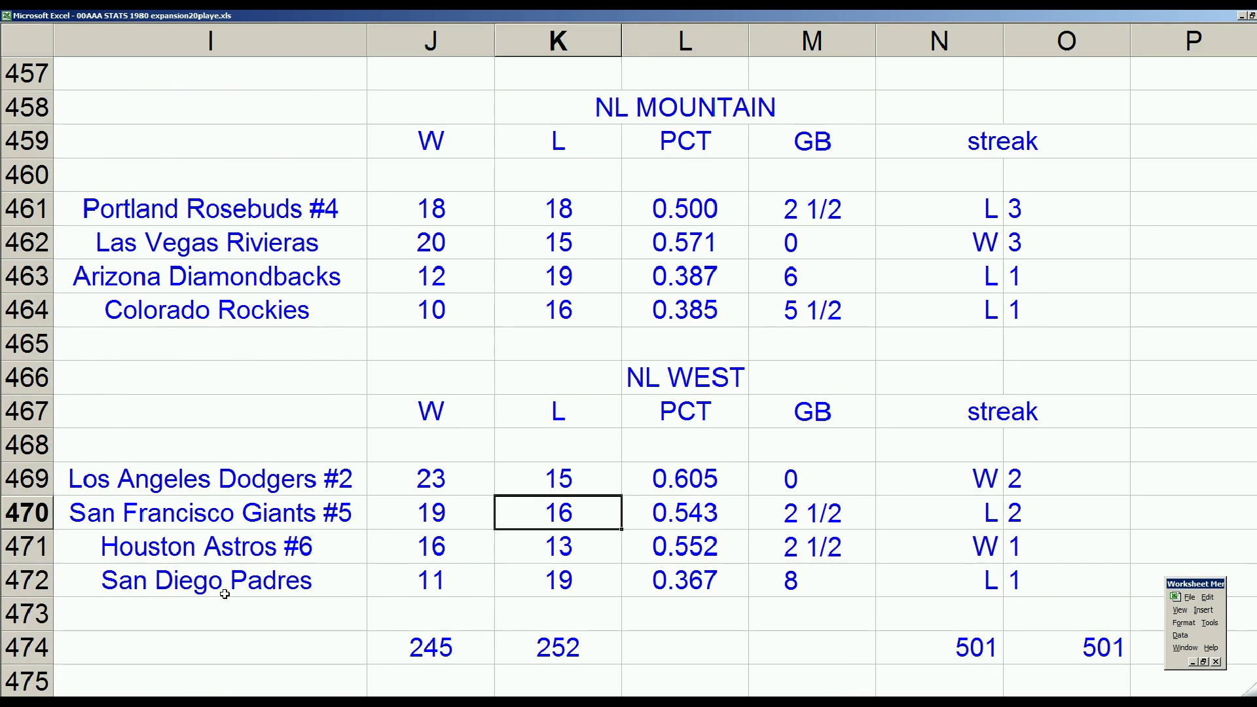
key(Left)
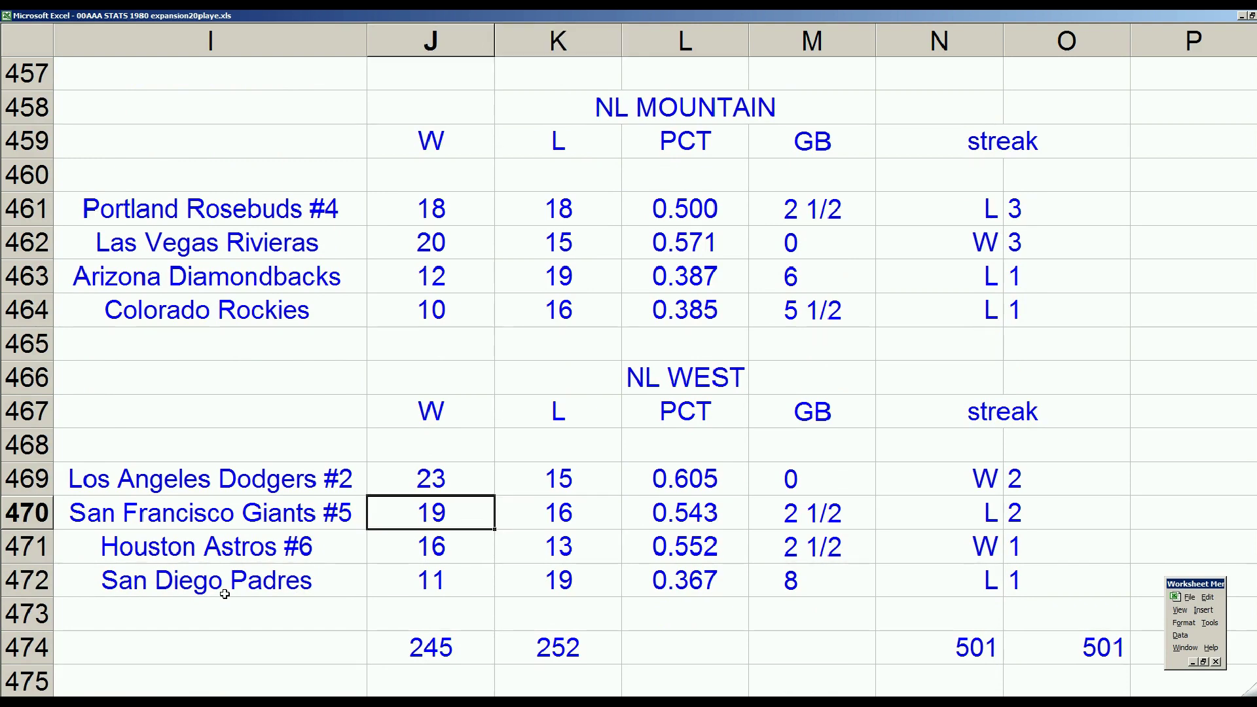
key(Down)
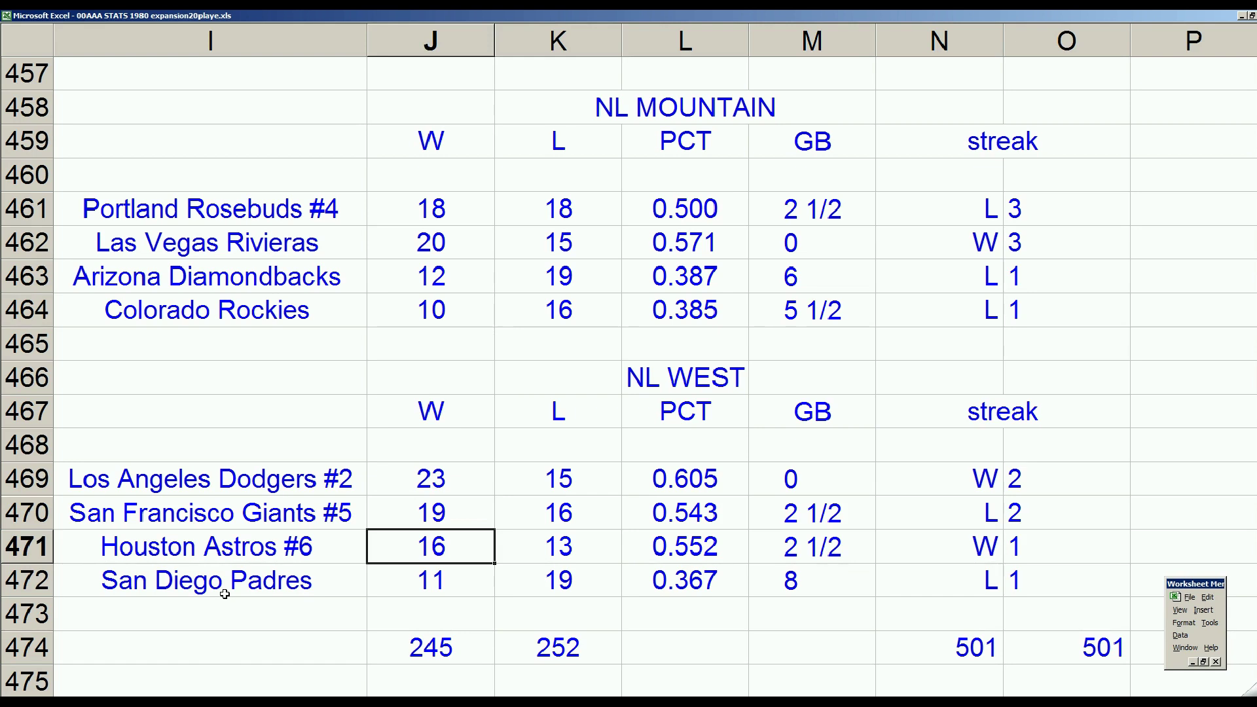
key(Up)
key(Up)
key(Up)
key(Up)
key(Up)
key(Up)
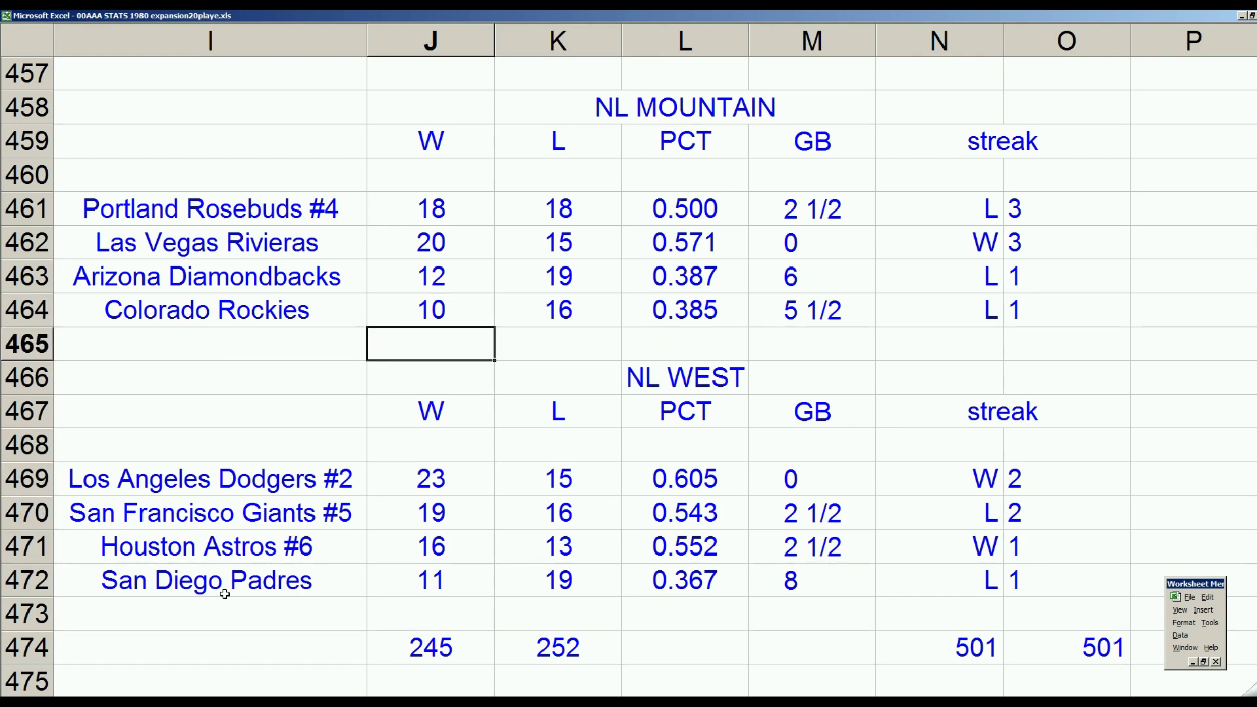
key(Down)
key(Down)
key(Down)
key(Down)
key(Down)
key(Down)
key(Up)
Step: Review the National League standings from the Cincinnati Reds' division through NL Mountain and NL West
key(Left)
key(Up)
key(Up)
key(Up)
key(Up)
key(Up)
key(Up)
key(Up)
key(Up)
key(Up)
key(Up)
key(Up)
key(Up)
key(Up)
key(Up)
key(Up)
key(Up)
key(Up)
key(Up)
key(Up)
key(Down)
key(Down)
key(Down)
key(Down)
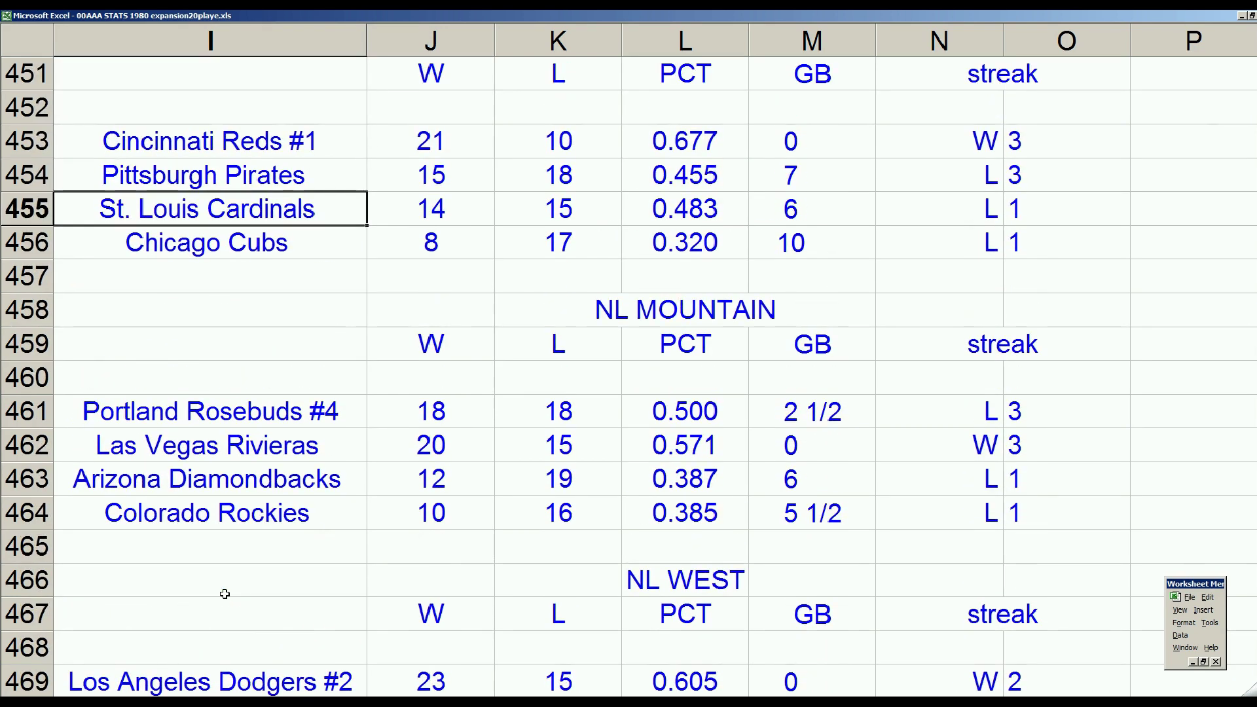
key(Down)
key(Down)
key(Down)
key(Down)
key(Down)
key(Down)
key(Down)
key(Down)
key(Down)
key(Down)
key(Down)
key(Down)
key(Down)
key(Down)
key(Down)
key(Down)
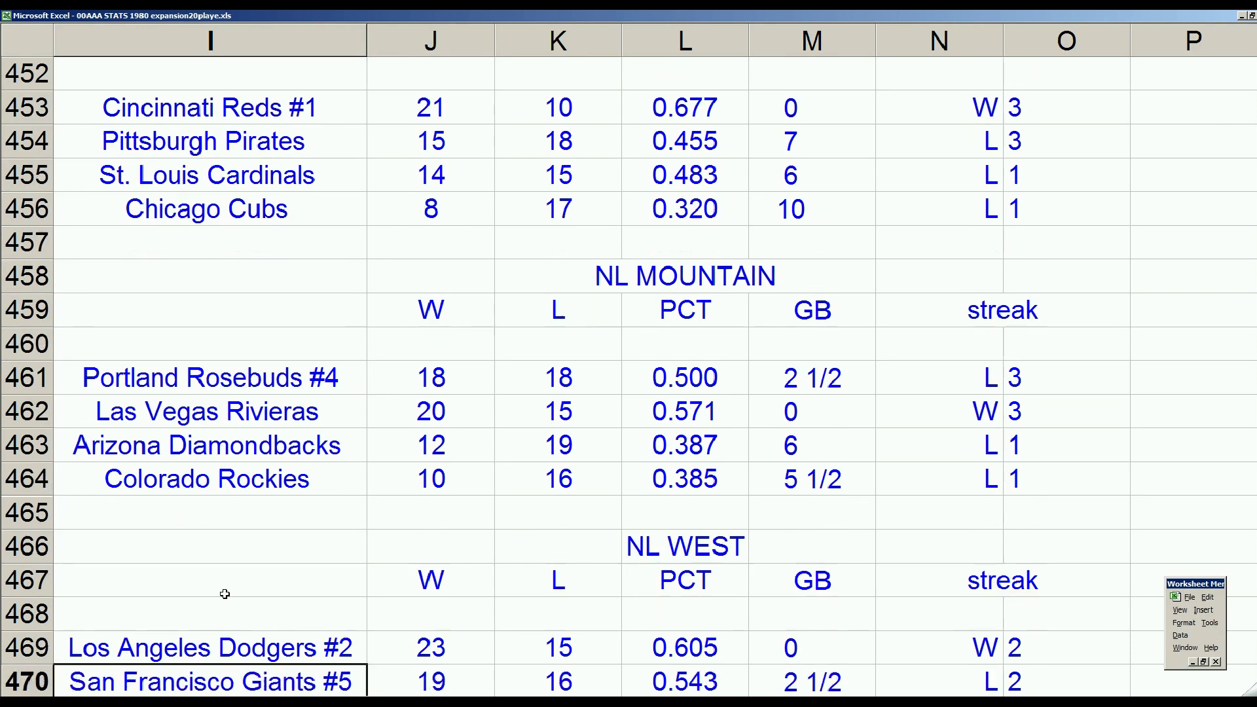
key(Up)
key(Up)
key(Up)
key(Up)
key(Up)
key(Up)
key(Up)
key(Up)
key(Up)
key(Up)
key(Up)
key(Up)
key(Up)
key(Up)
key(Up)
key(Up)
key(Up)
key(Up)
key(Up)
key(Up)
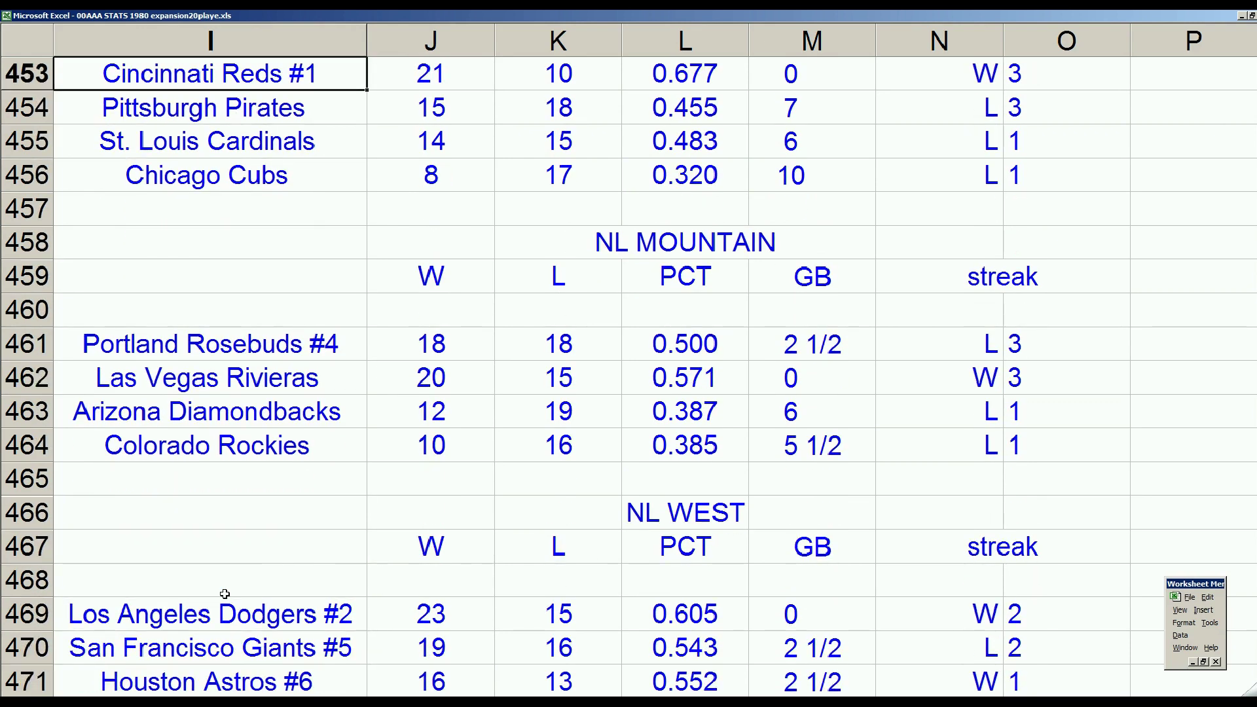
Step: Examine the National League standings downward from the Cincinnati Reds' division through NL Mountain to NL West
key(Down)
key(Down)
key(Down)
key(Down)
key(Down)
key(Down)
key(Down)
key(Down)
key(Down)
key(Down)
key(Down)
key(Down)
key(Down)
key(Down)
key(Down)
key(Down)
key(Down)
key(Down)
key(Down)
key(Down)
key(Down)
key(Down)
key(Up)
key(Up)
key(Down)
Step: Read back up the standings from NL West to the NL Central teams
key(Up)
key(Up)
key(Up)
key(Up)
key(Up)
key(Up)
key(Up)
key(Up)
key(Up)
key(Up)
key(Up)
key(Up)
key(Up)
key(Up)
key(Up)
key(Up)
key(Up)
key(Up)
key(Up)
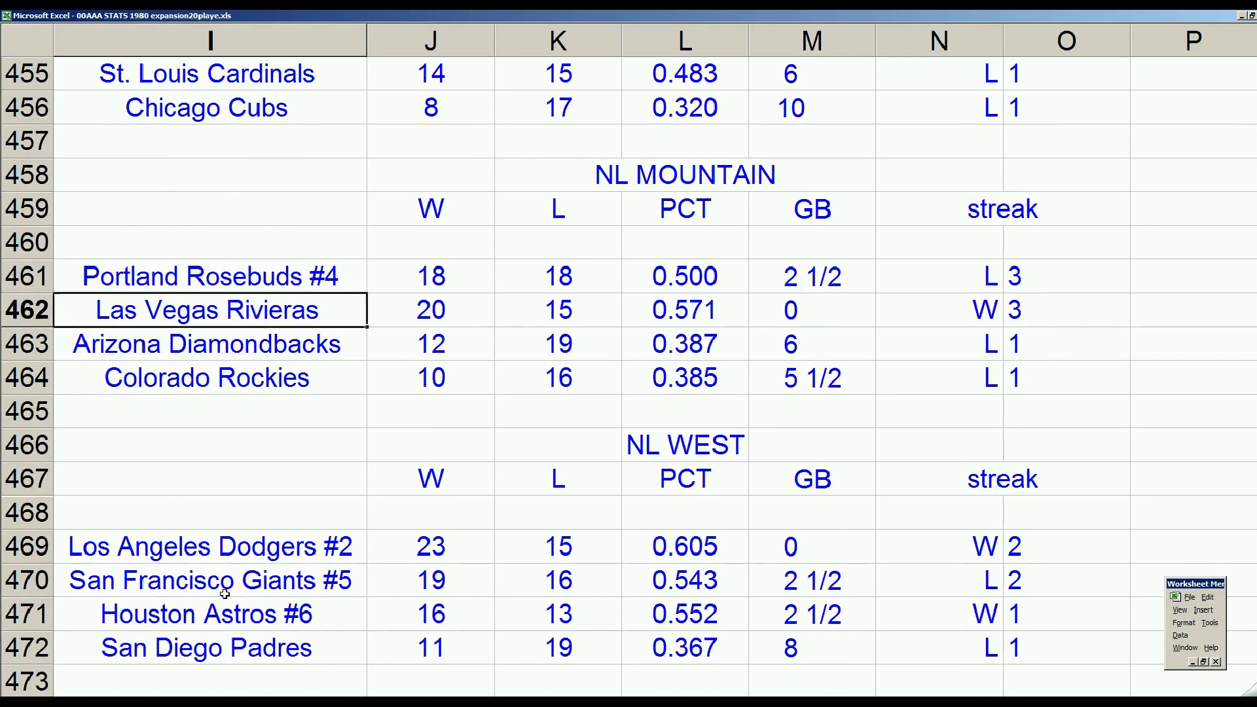
key(Down)
key(Down)
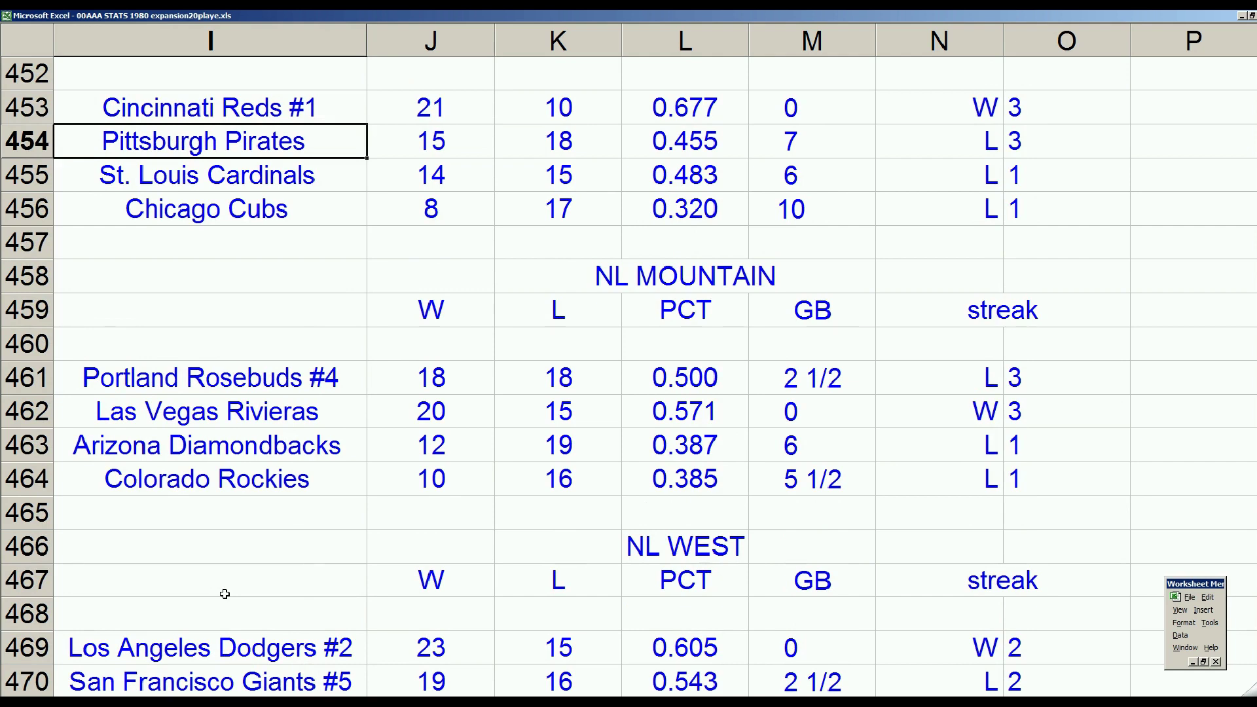
Step: Look over the records and games behind in the NL Central and NL East standings
click(321, 220)
key(Up)
key(Up)
key(Up)
key(Up)
key(Up)
key(Up)
key(Up)
key(Up)
key(Up)
key(Up)
key(Up)
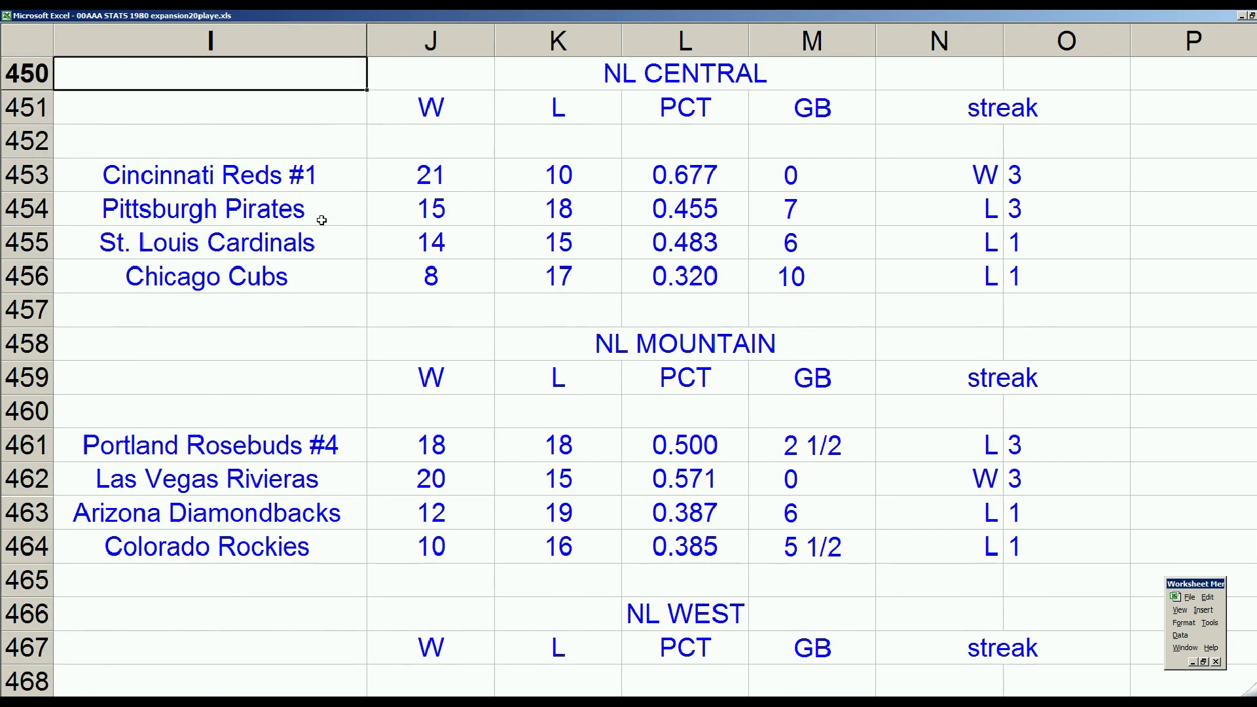
Step: Review the standings from the Florida Marlins in NL East down through NL Central to the Las Vegas Rivieras in NL Mountain
key(Down)
key(Down)
key(Down)
key(Down)
key(Down)
key(Down)
key(Down)
key(Down)
key(Down)
key(Down)
key(Down)
key(Down)
key(Down)
key(Down)
key(Down)
key(Down)
key(Down)
key(Down)
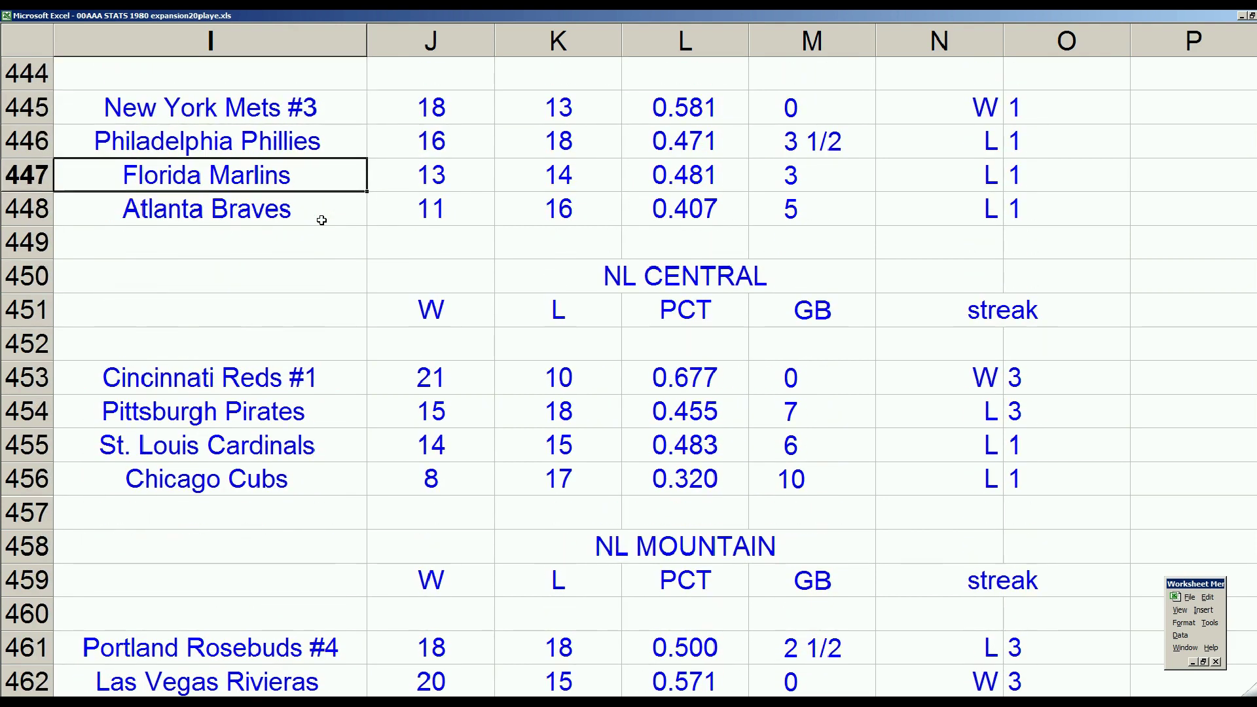
key(Down)
key(Down)
key(Up)
key(Up)
key(Up)
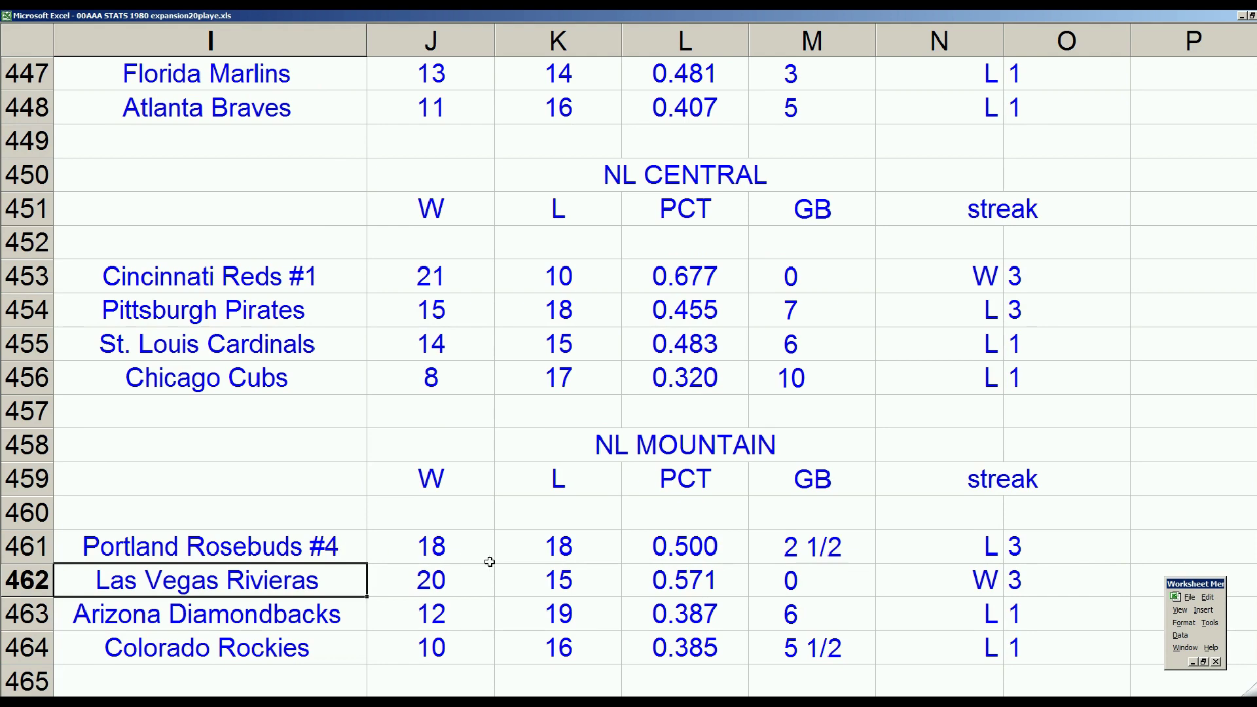
Step: Check the records of the Arizona Diamondbacks, Colorado Rockies, Florida Marlins and Atlanta Braves
click(299, 613)
click(294, 643)
scroll(303, 575, up, 4)
scroll(305, 573, down, 1)
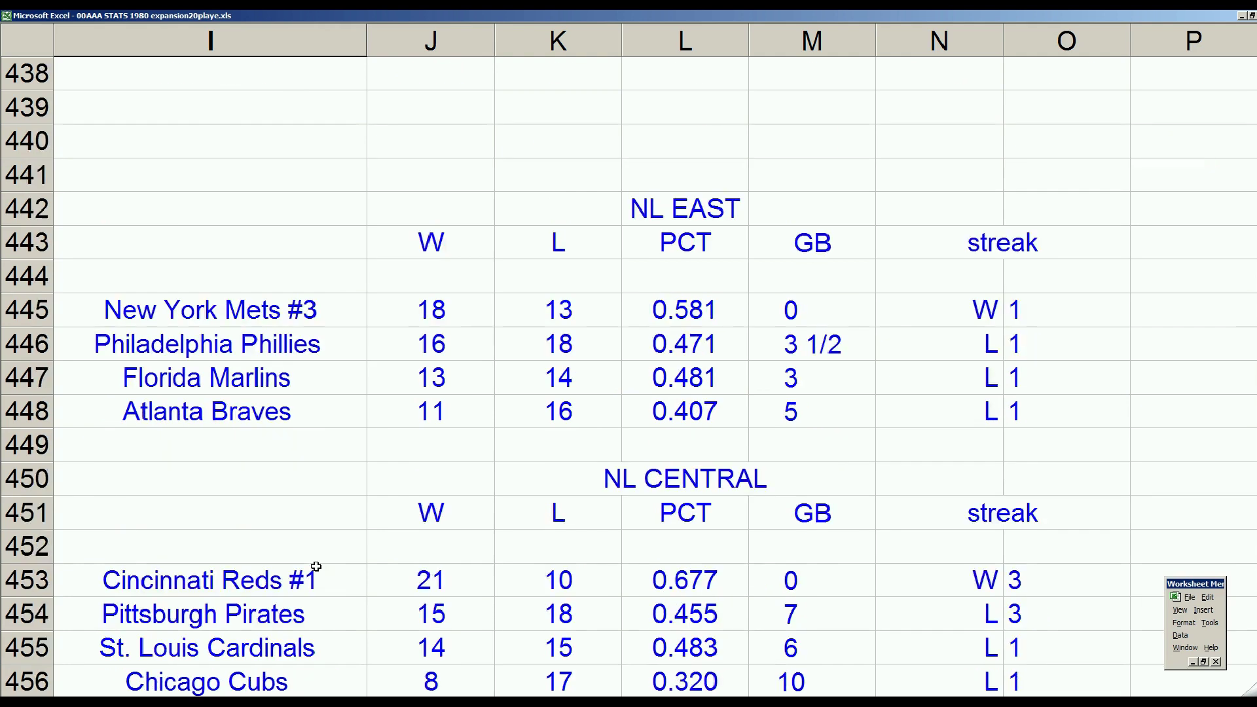
click(314, 376)
click(310, 409)
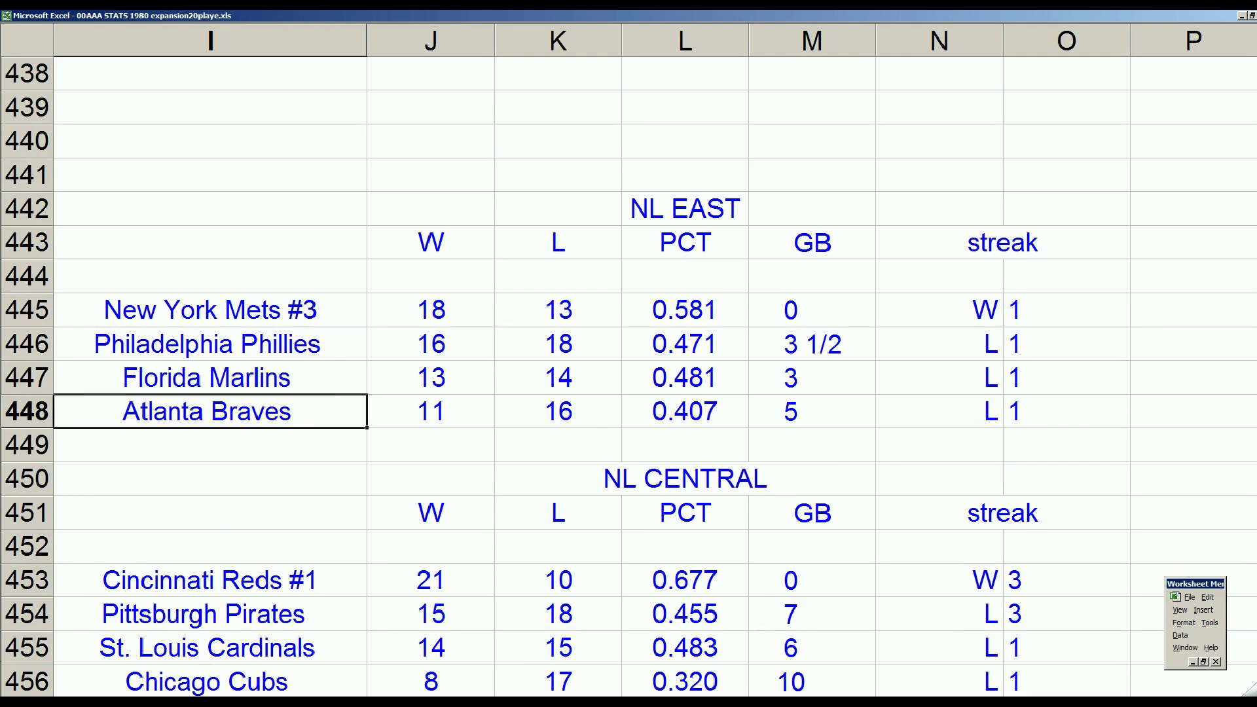
Step: Switch to the San Diego–Houston scoresheet in workbook 00AAAGAME005.xls
mouse_move(270, 703)
click(262, 657)
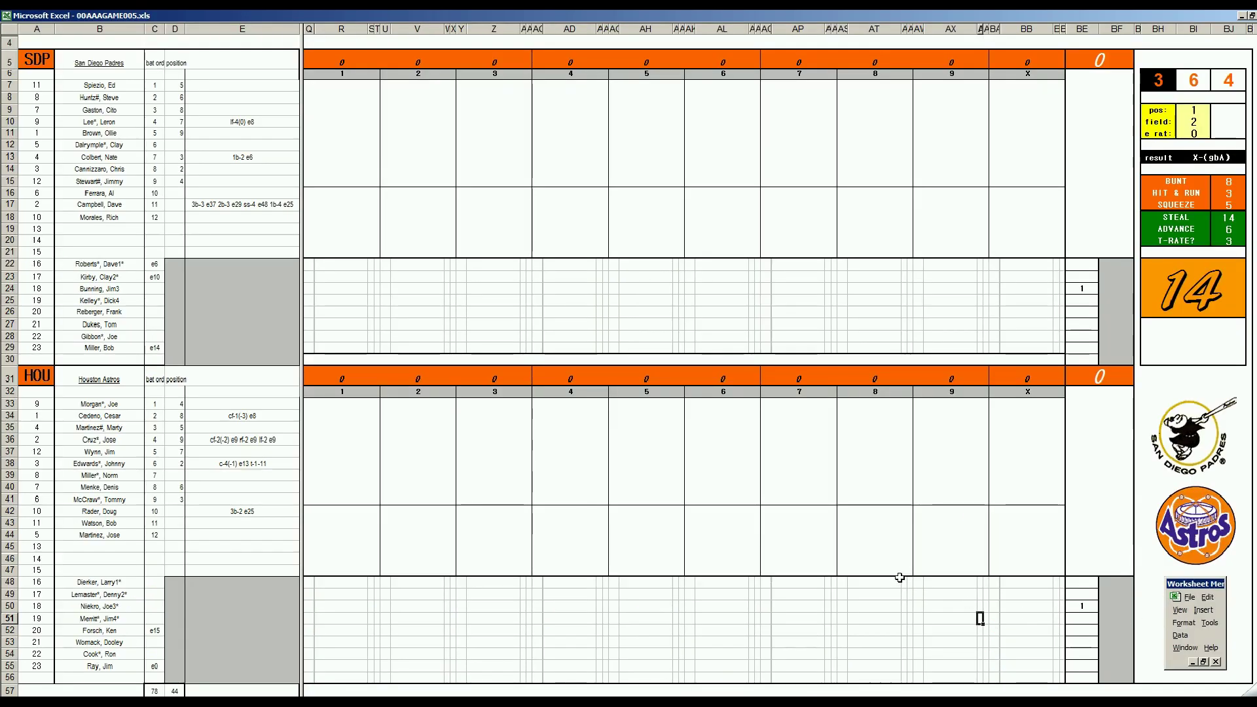
click(265, 518)
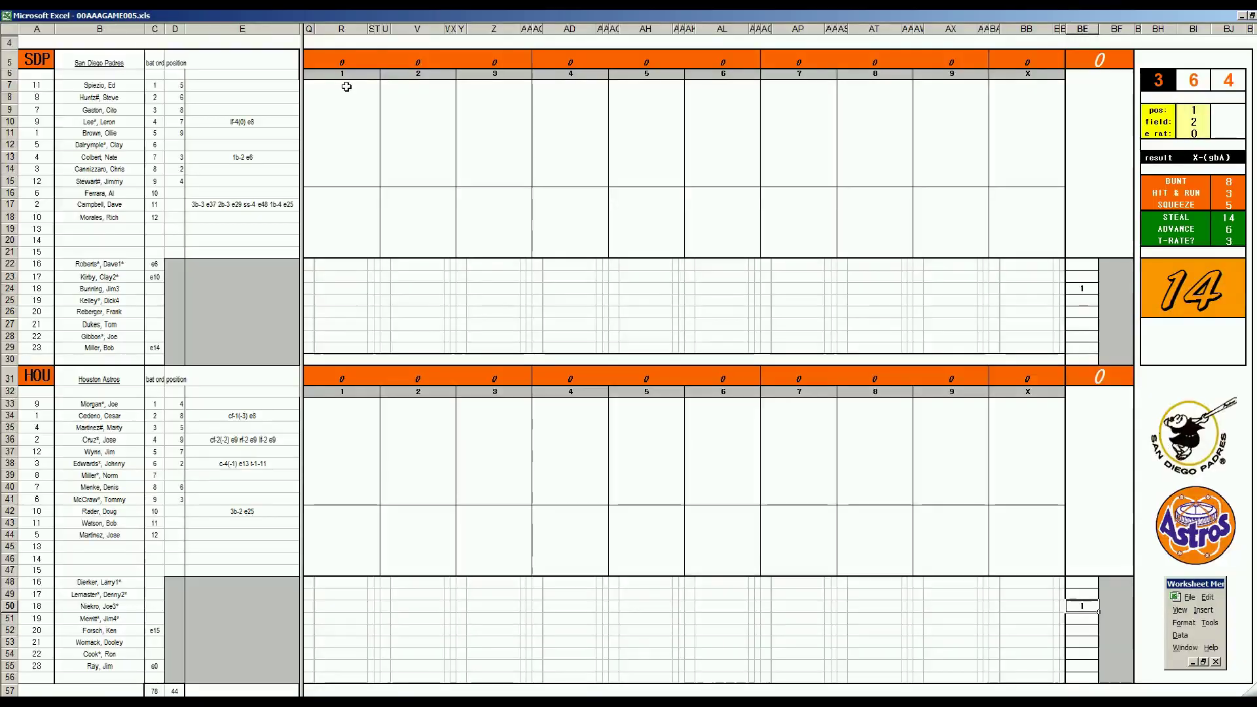
Step: Record 8 as the first San Diego batter's first-inning result in cell R7
click(345, 85)
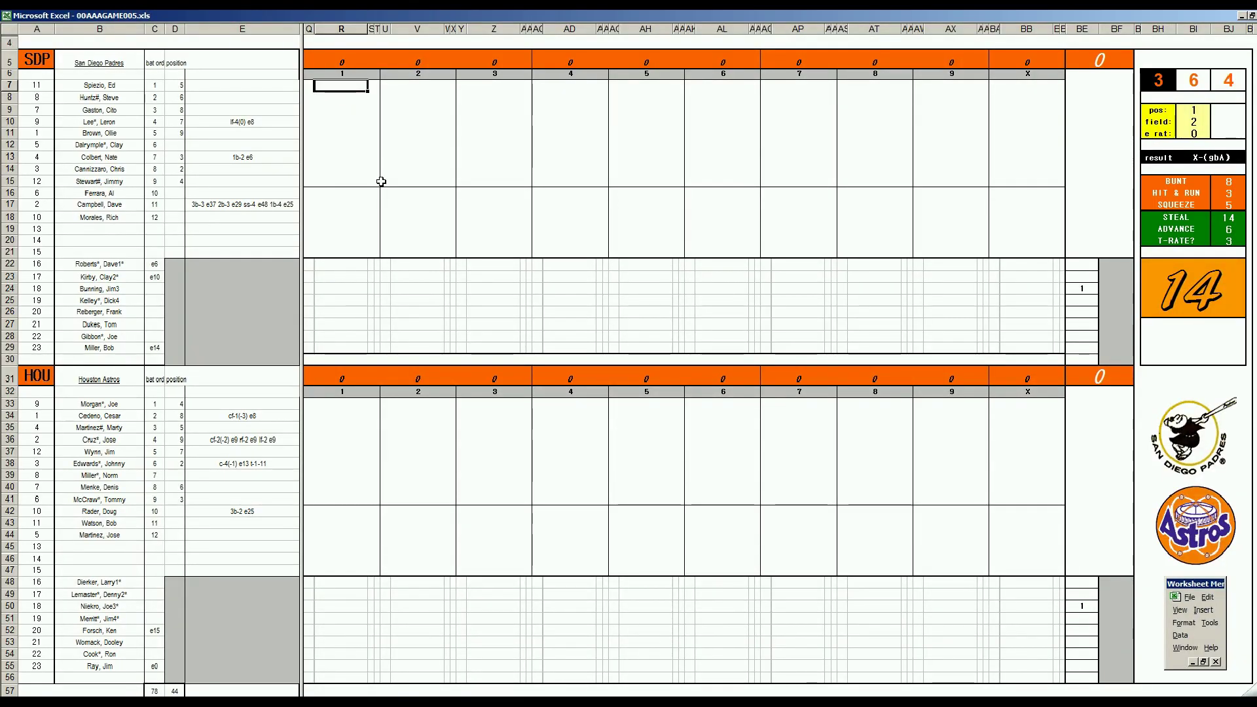
text(8)
key(Return)
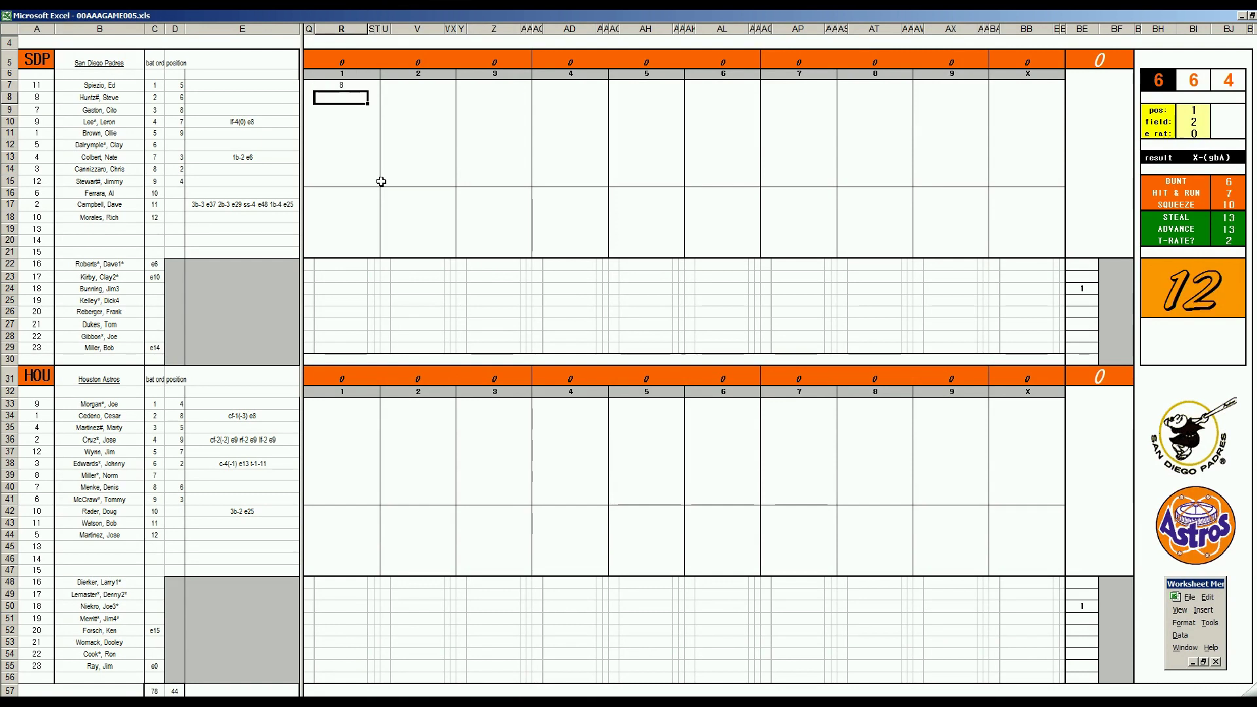
Step: Set the fielding check to position 6 with a field rating of 3
key(ctrl+q)
text(6)
key(Return)
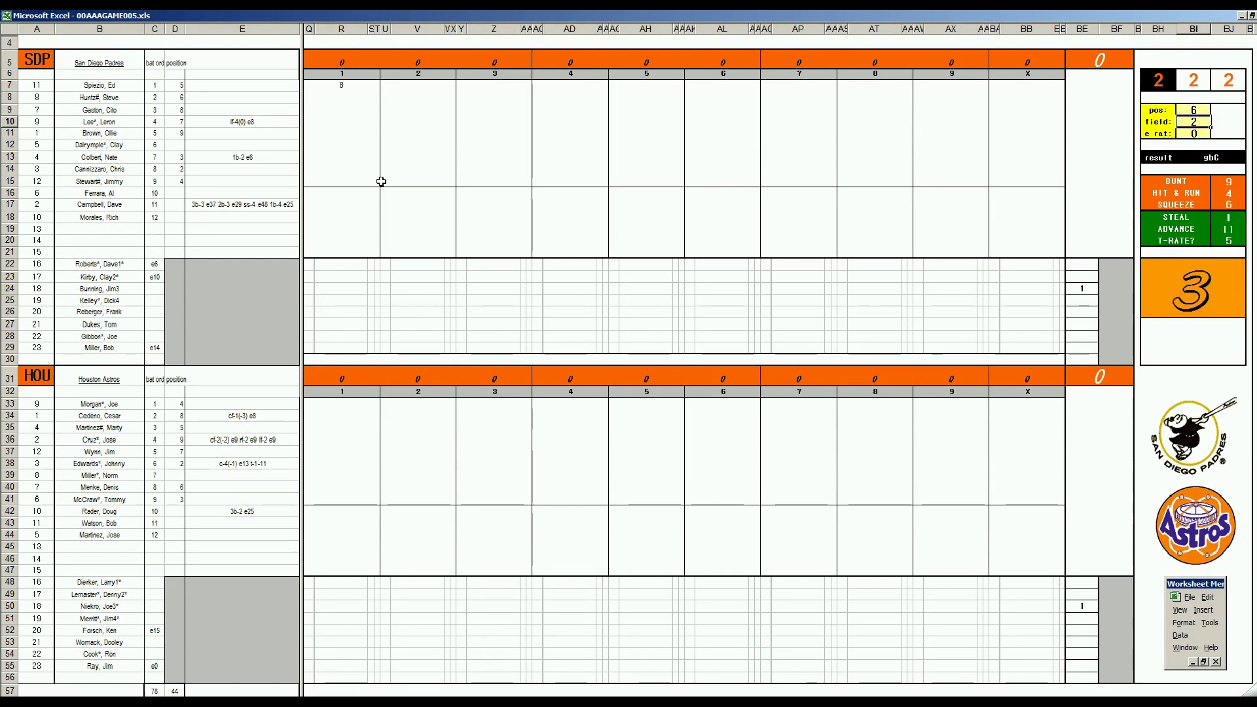
text(3)
key(Return)
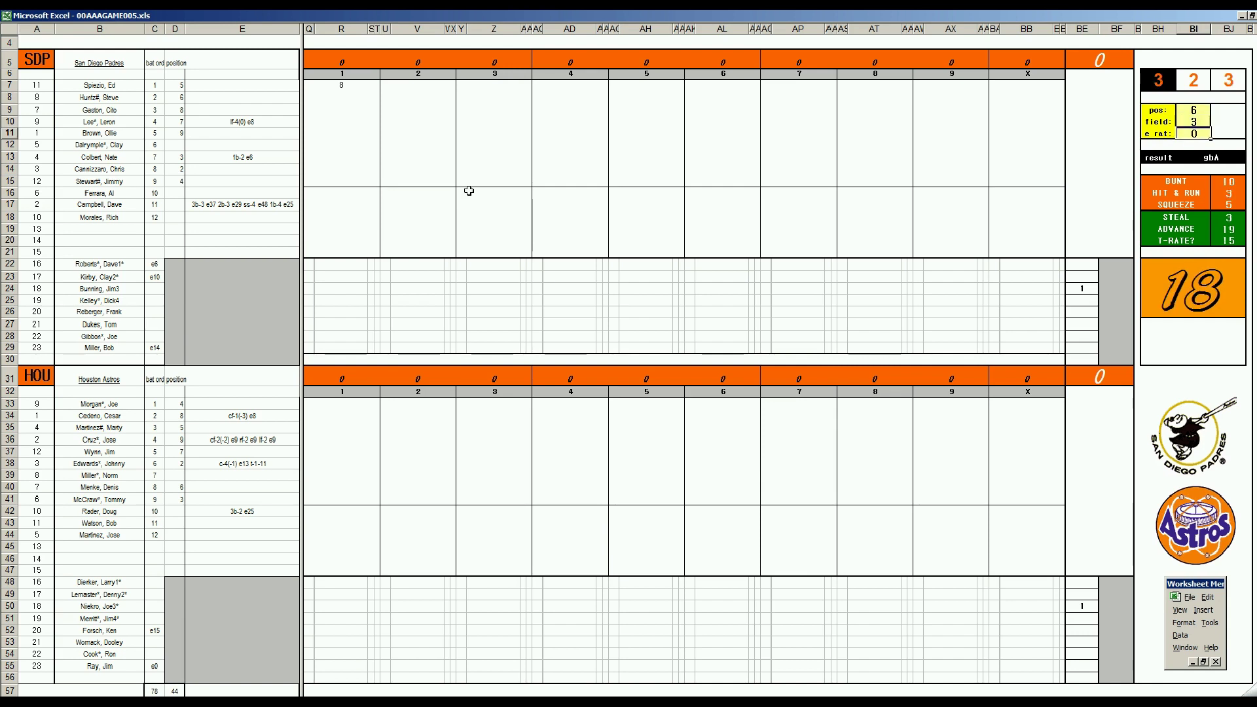
Step: Record the next San Diego first-inning results, ₩643 in R8 and ₩3 in R9
click(352, 93)
text(\643)
key(Return)
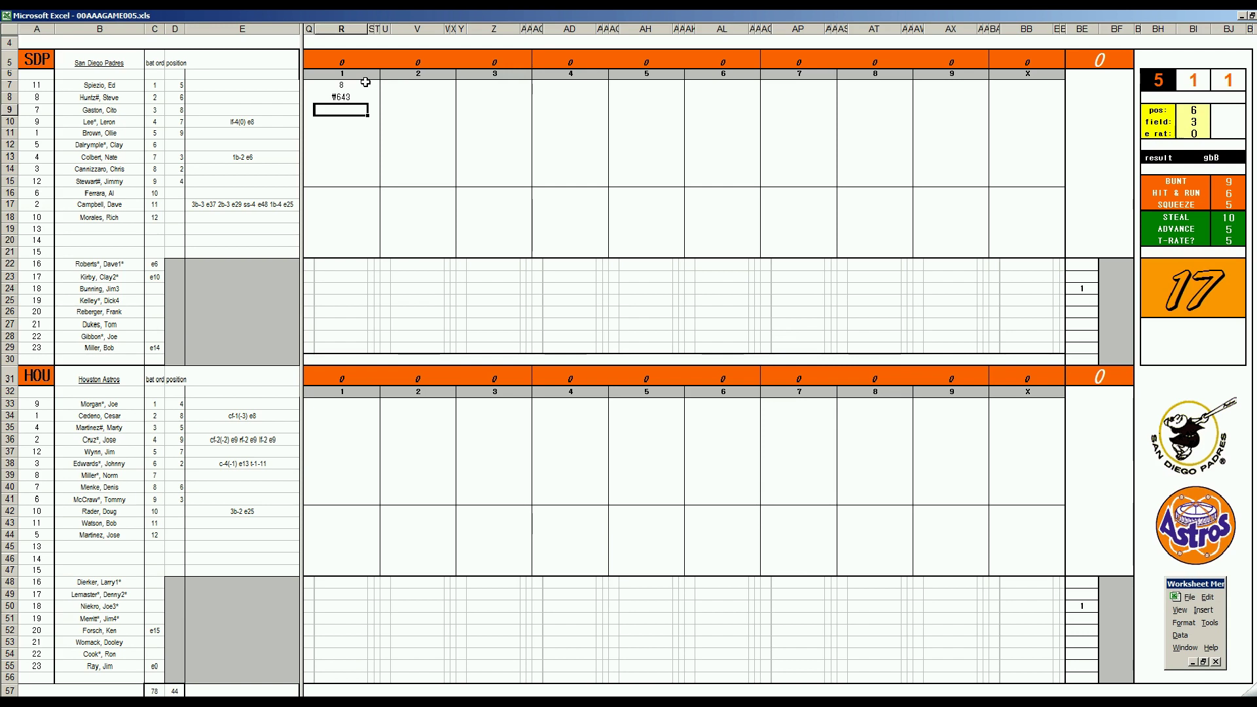
text(\3)
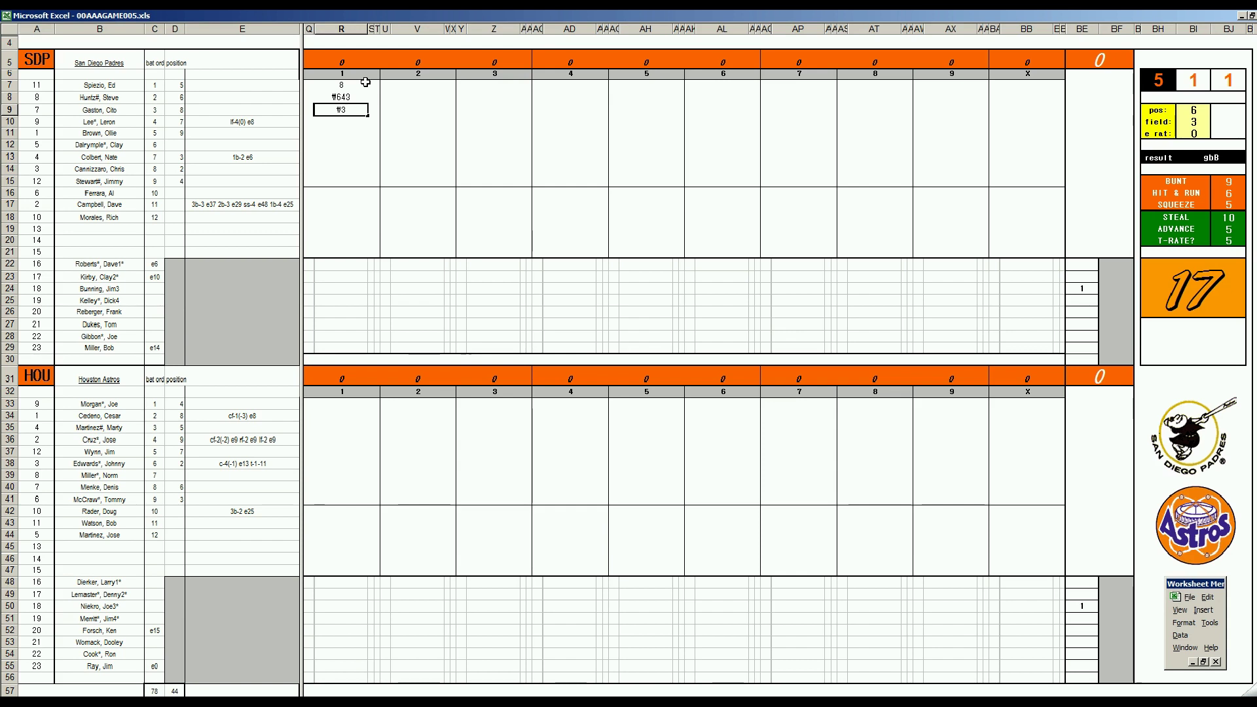
Step: Record Houston's first-inning results ₩43, ₩63, 1 and k in cells R33 to R36
click(333, 403)
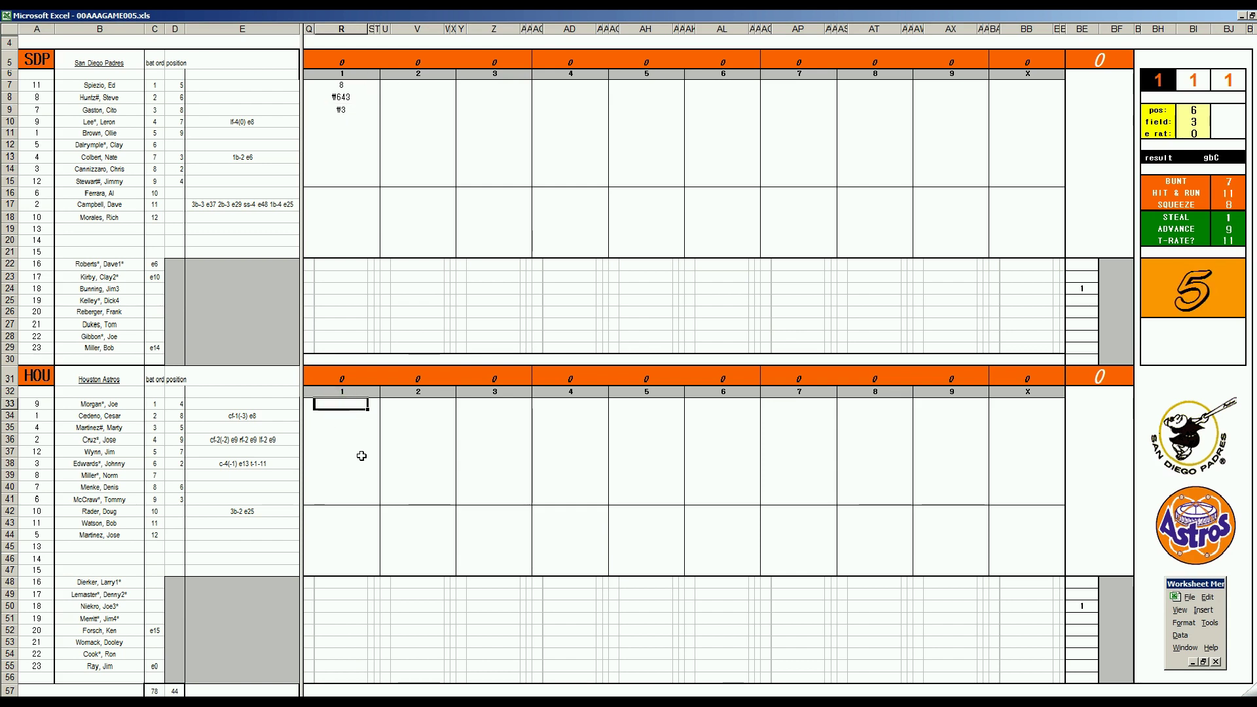
text(₩43)
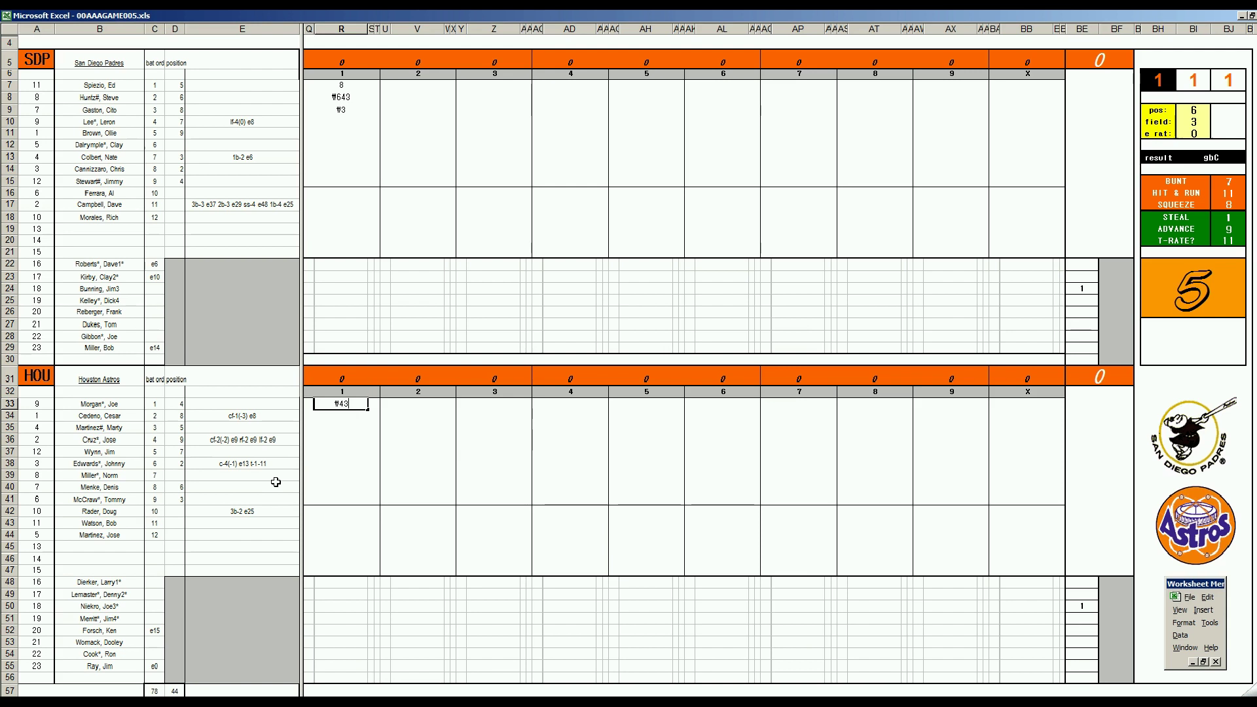
key(Return)
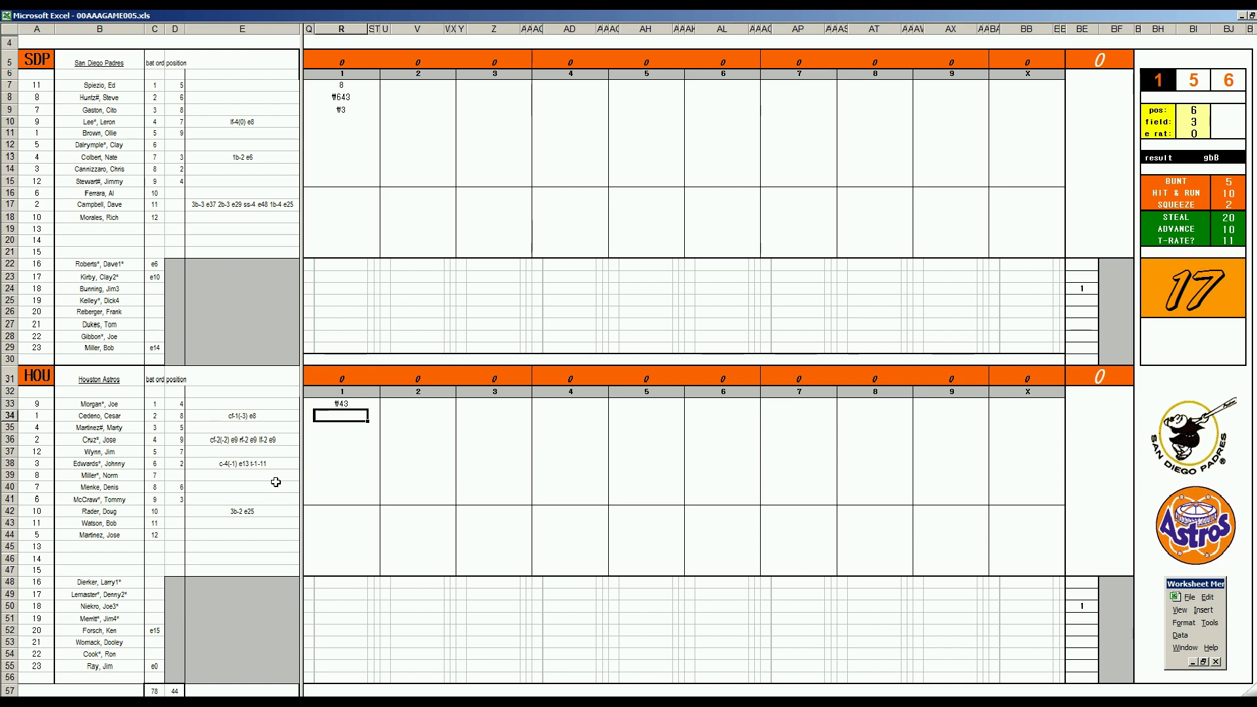
text(\63)
key(Return)
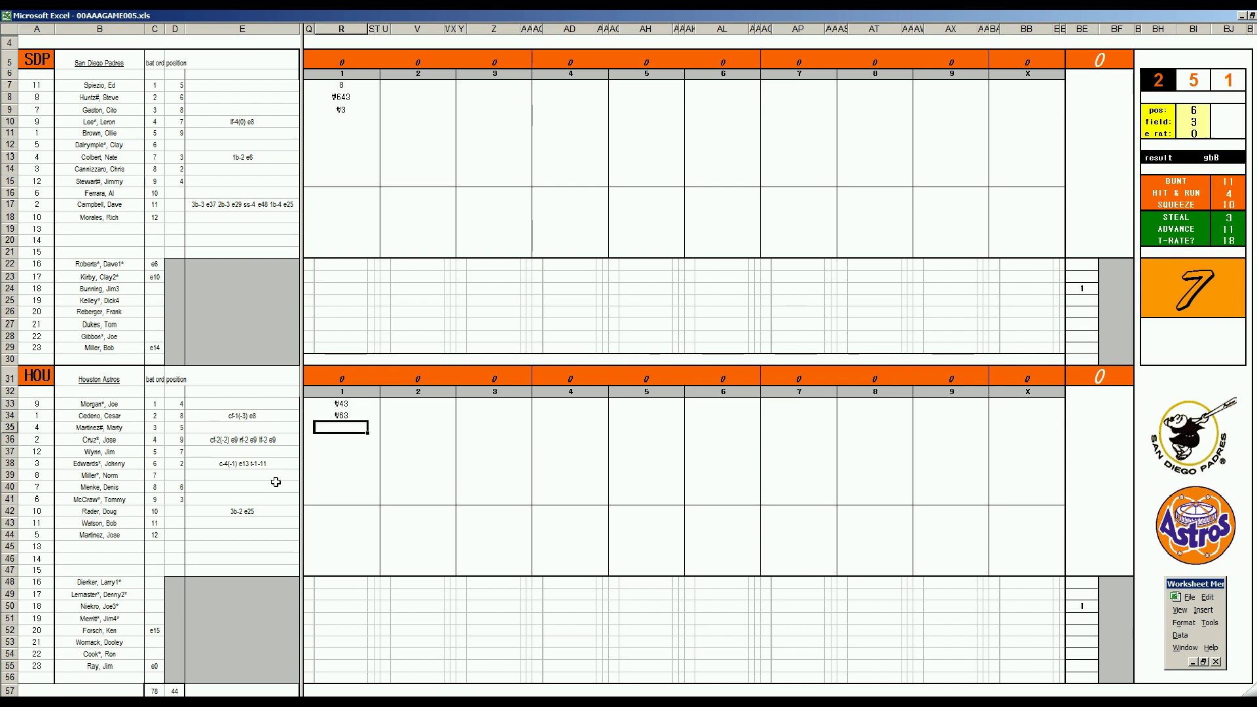
text(1)
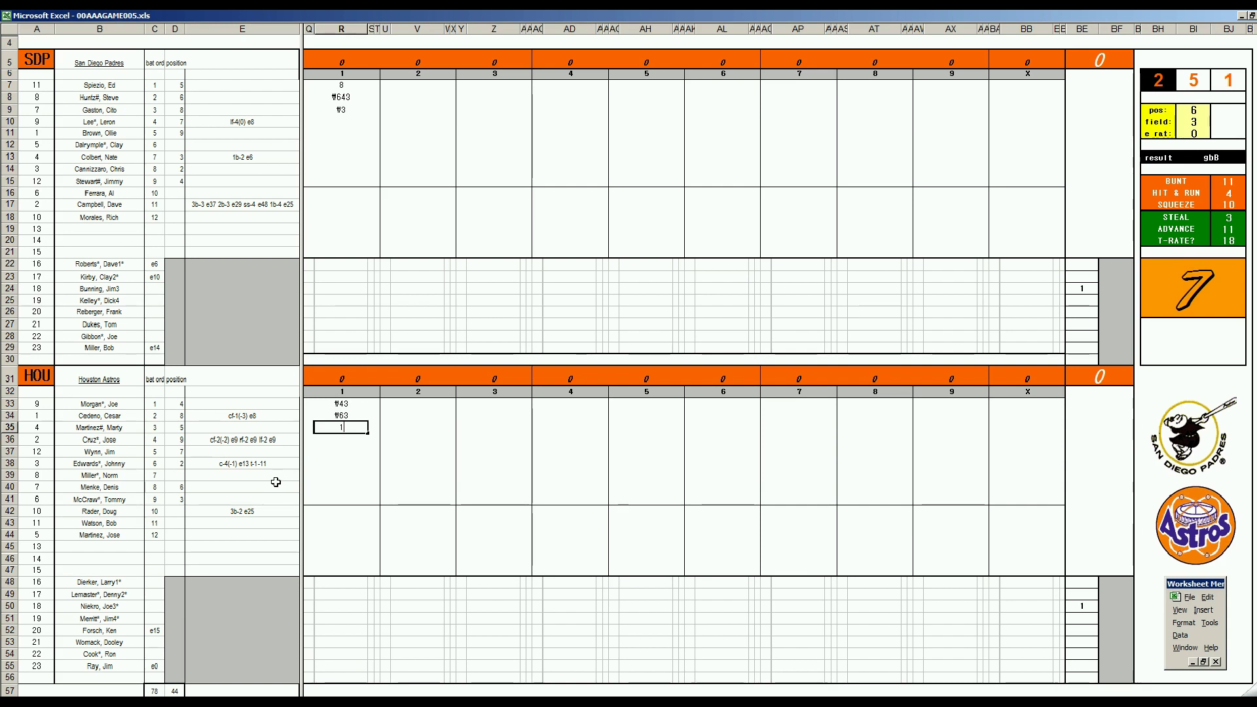
key(Return)
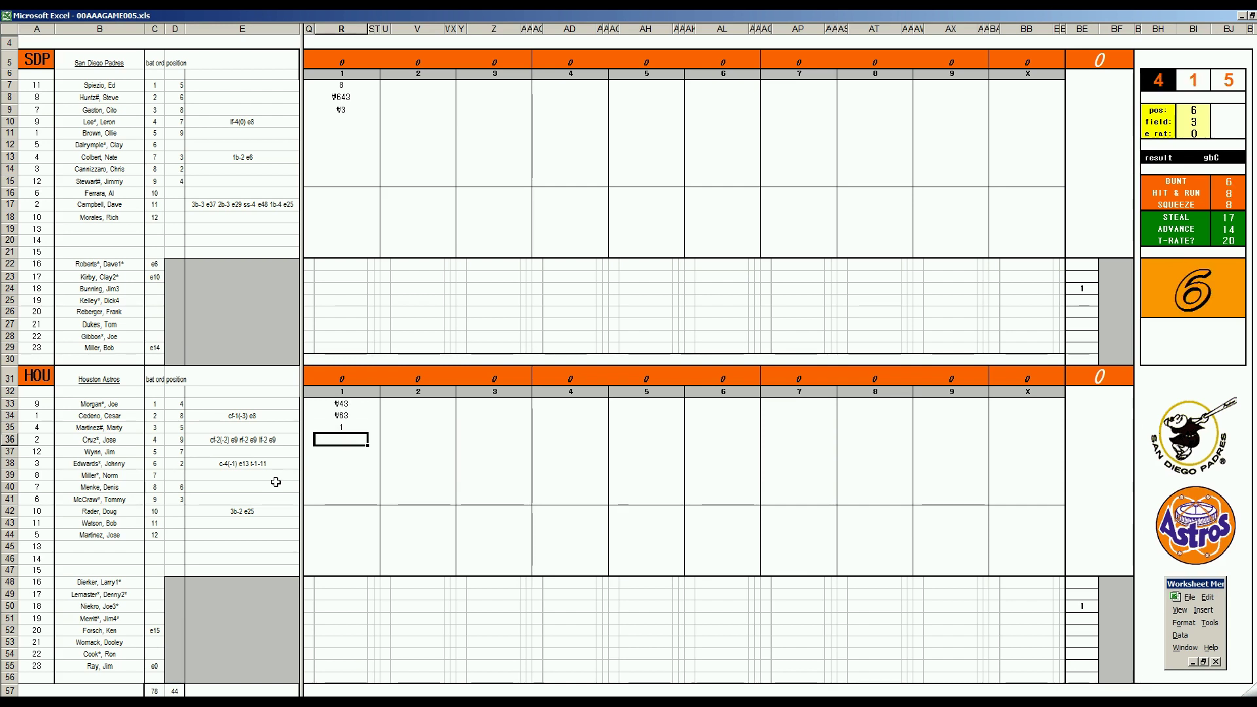
text(k)
Step: Set the fielding check for San Diego's first second-inning batter to position 3 with a field rating of 2
click(412, 121)
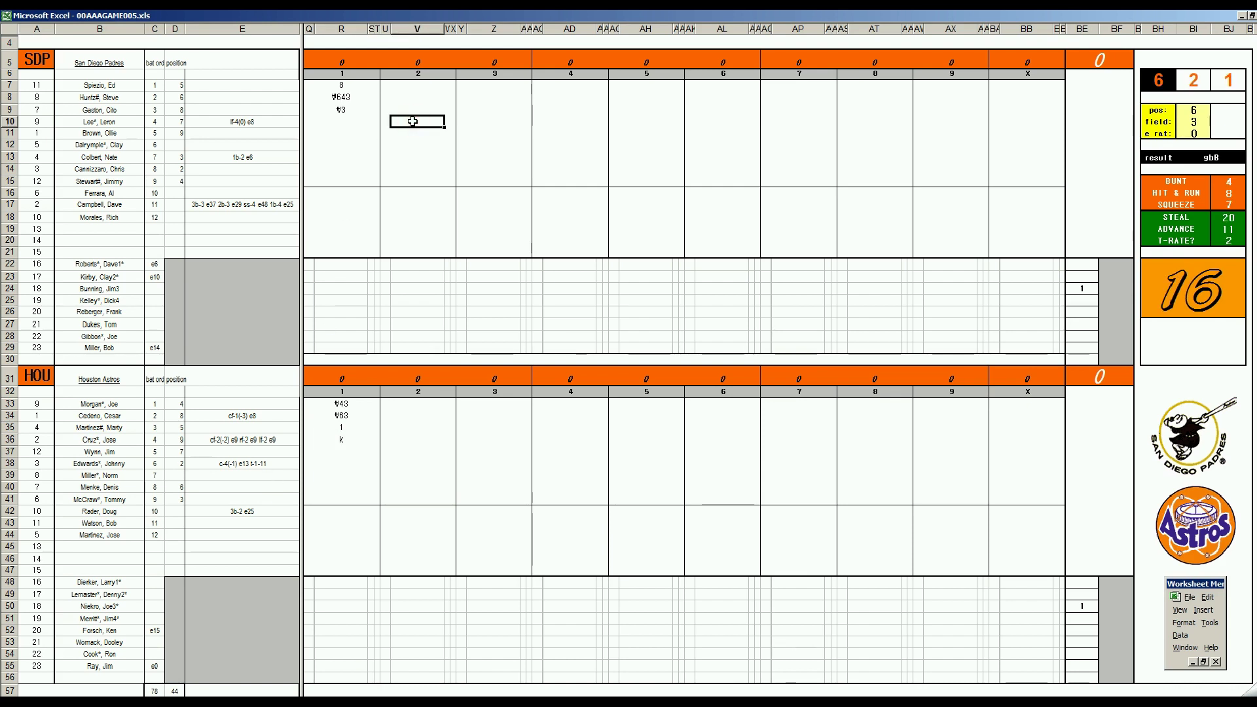
text(3)
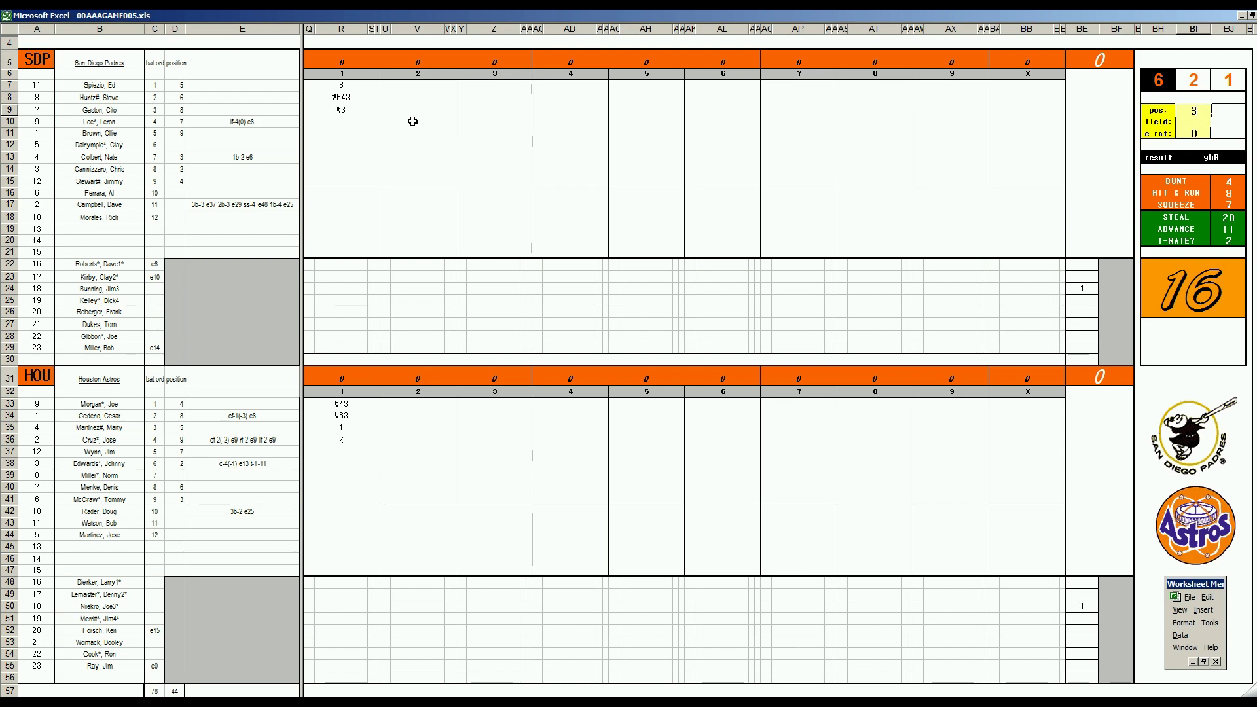
key(Return)
text(2)
key(Return)
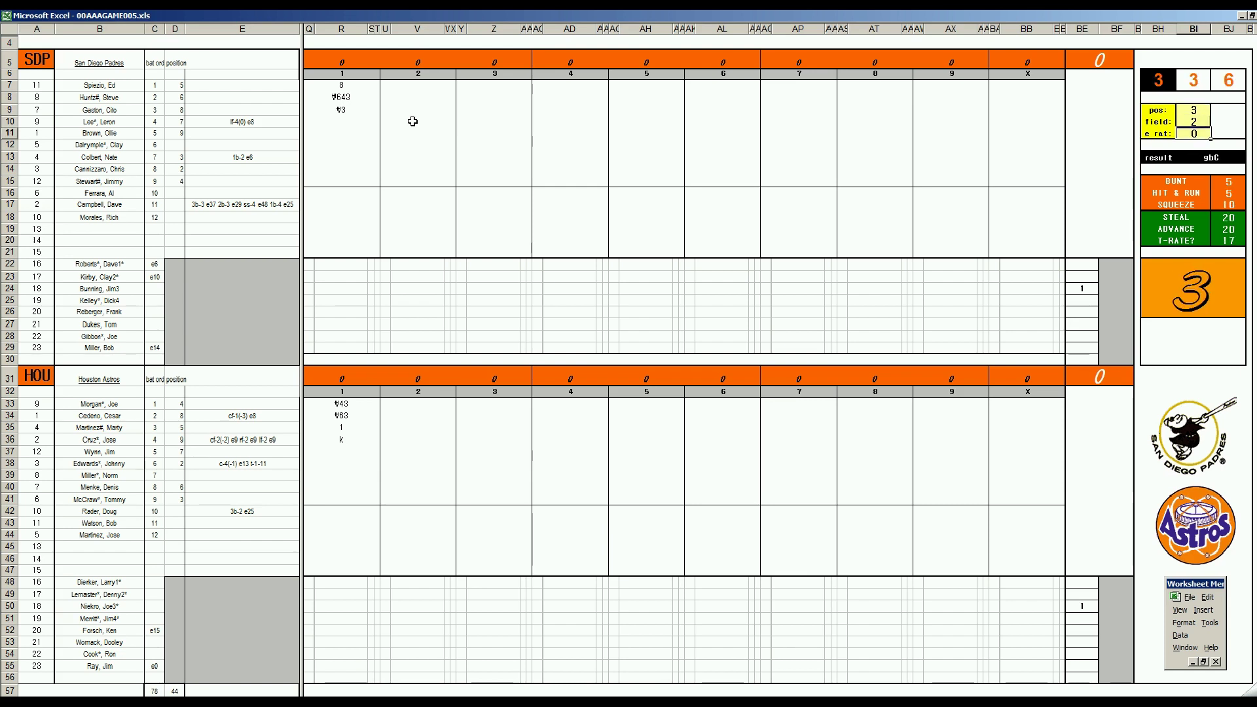
Step: Record San Diego's second-inning results ₩33, ₩63 and ₩9 in cells V10 to V12
click(412, 121)
text(#3)
key(Return)
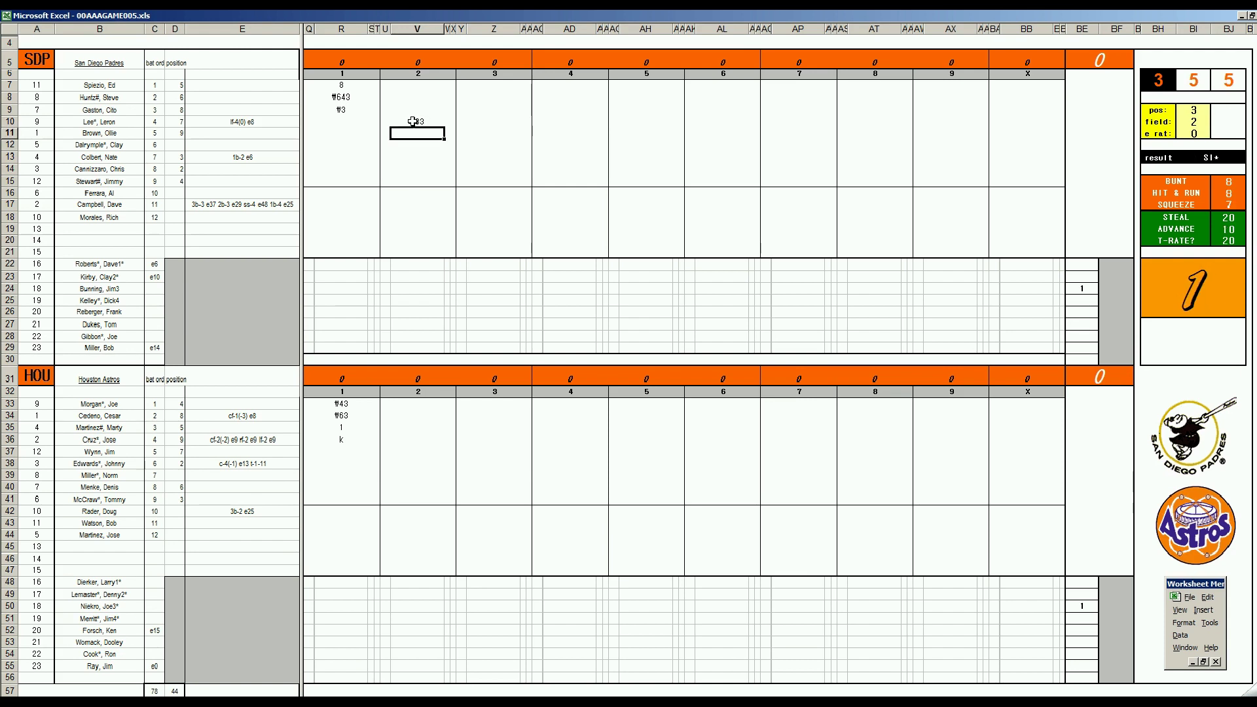
text(#63)
key(Return)
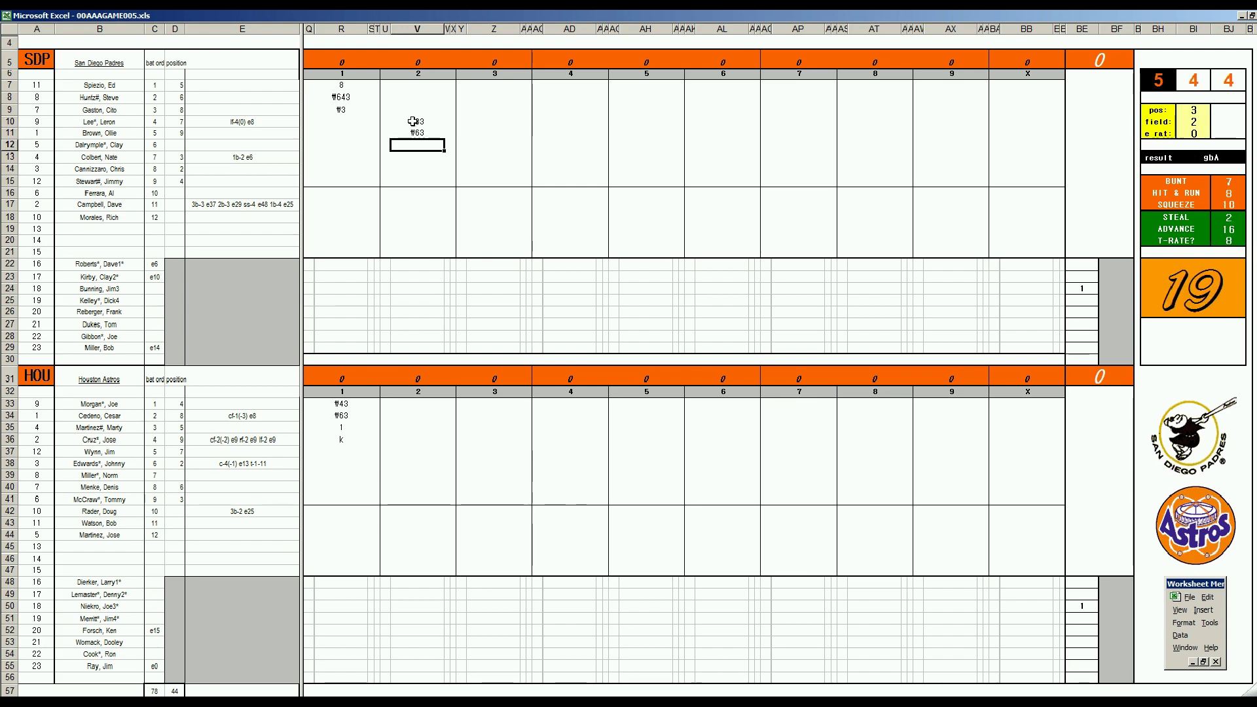
text(#9)
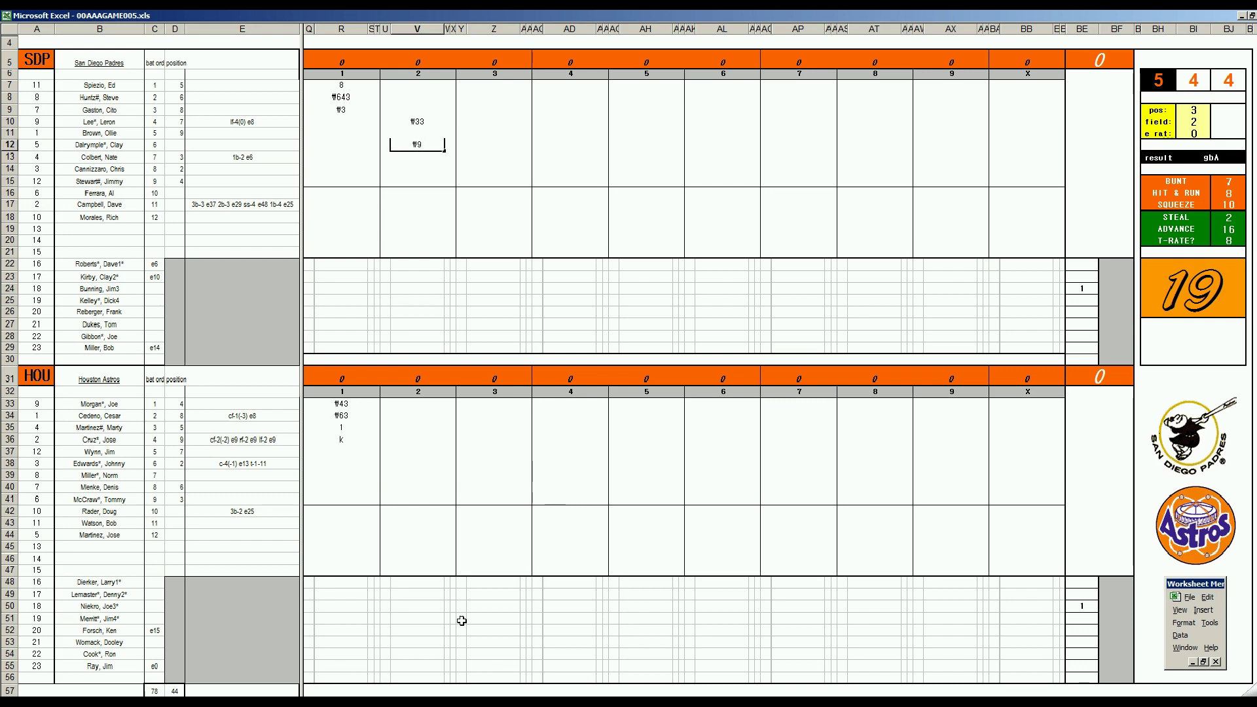
Step: Set the fielding check for Houston's first second-inning batter to position 6, field rating 4 and error rating 34
click(409, 451)
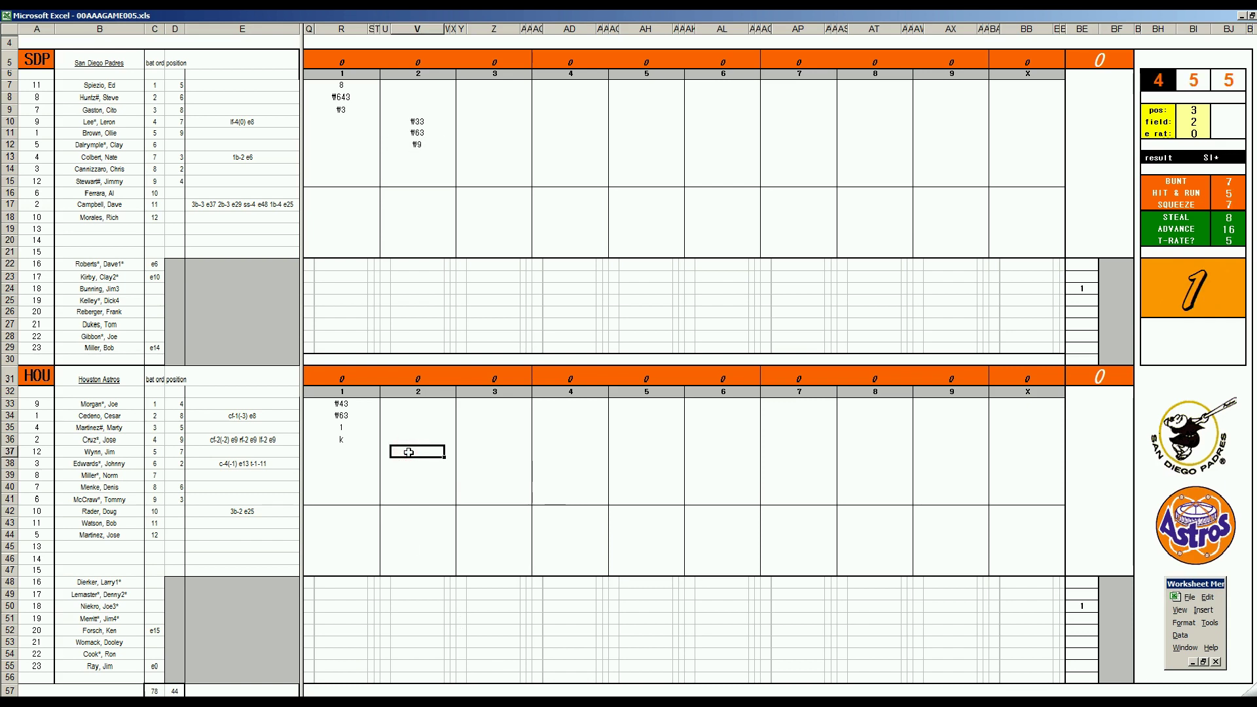
key(Tab)
text(6)
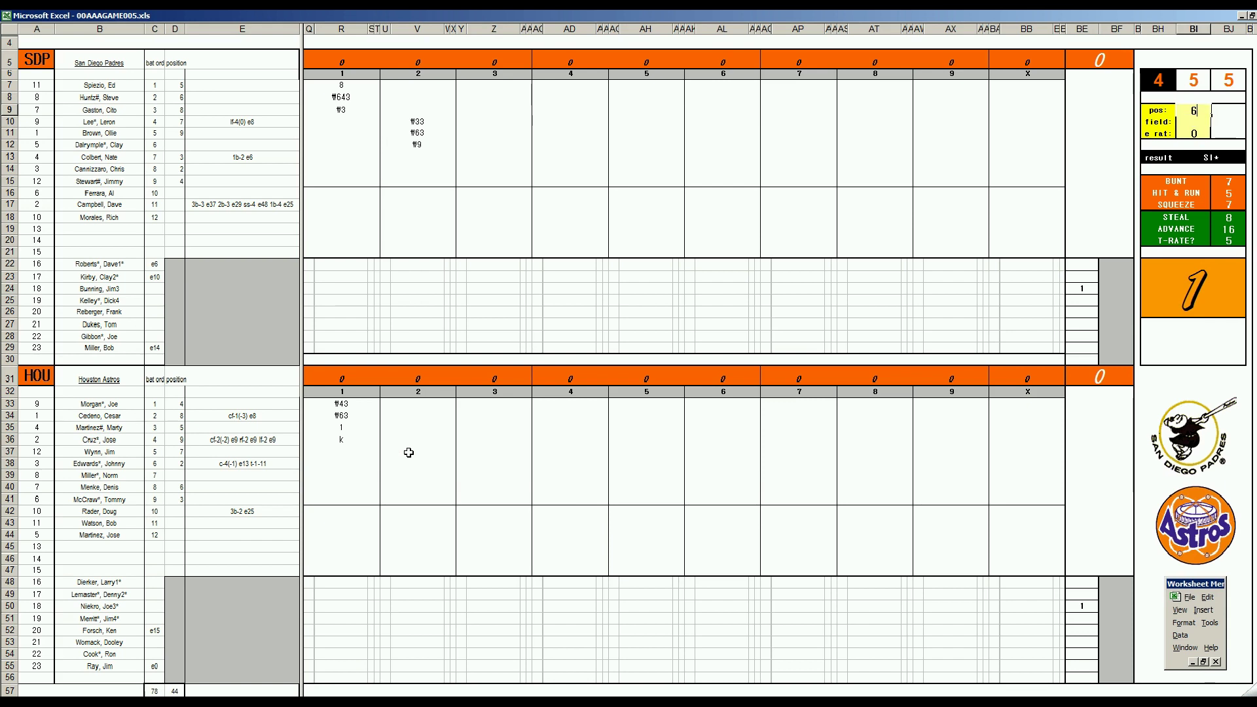
key(Return)
text(4)
key(Return)
text(34)
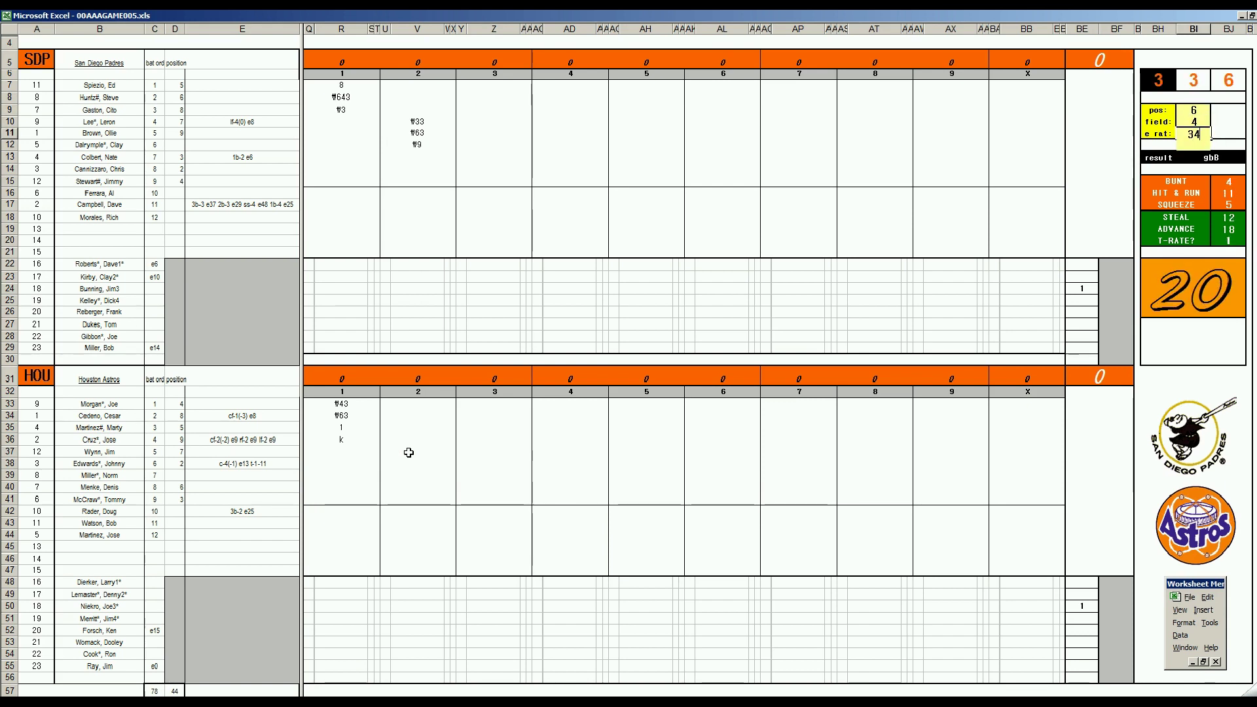
key(Return)
Step: Record e6 as Houston's first second-inning result in cell V37
click(411, 452)
text(56)
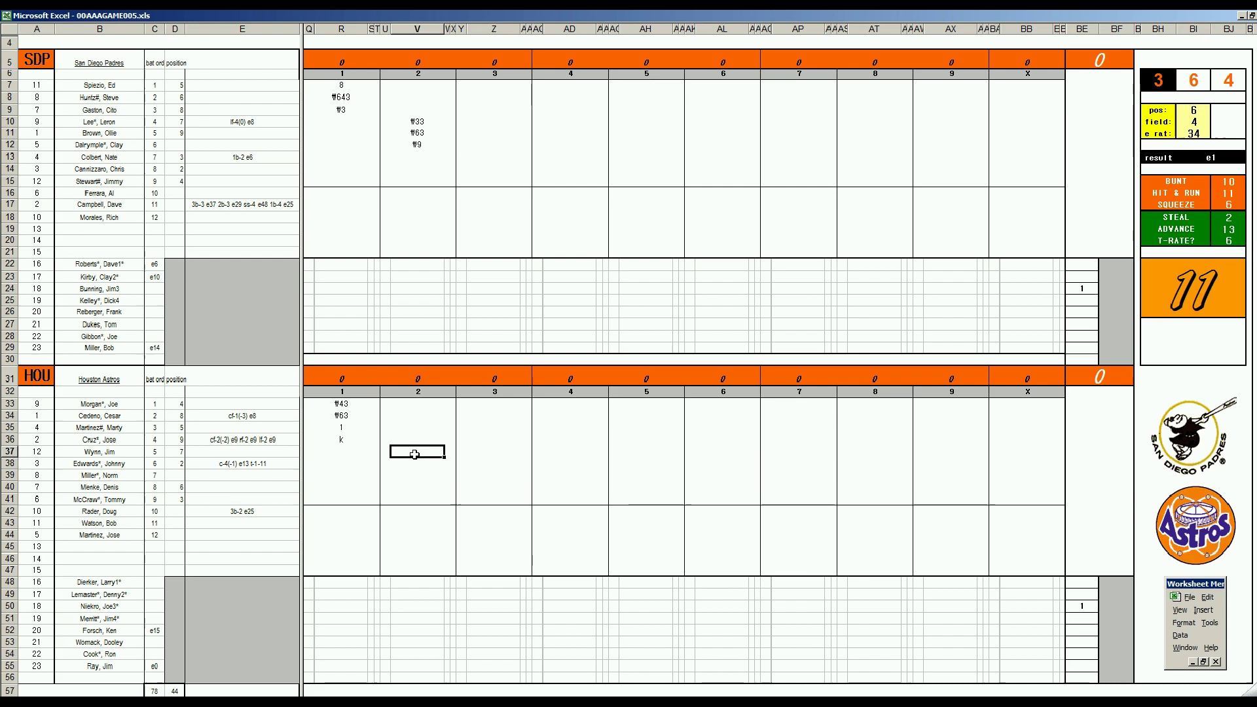
key(Return)
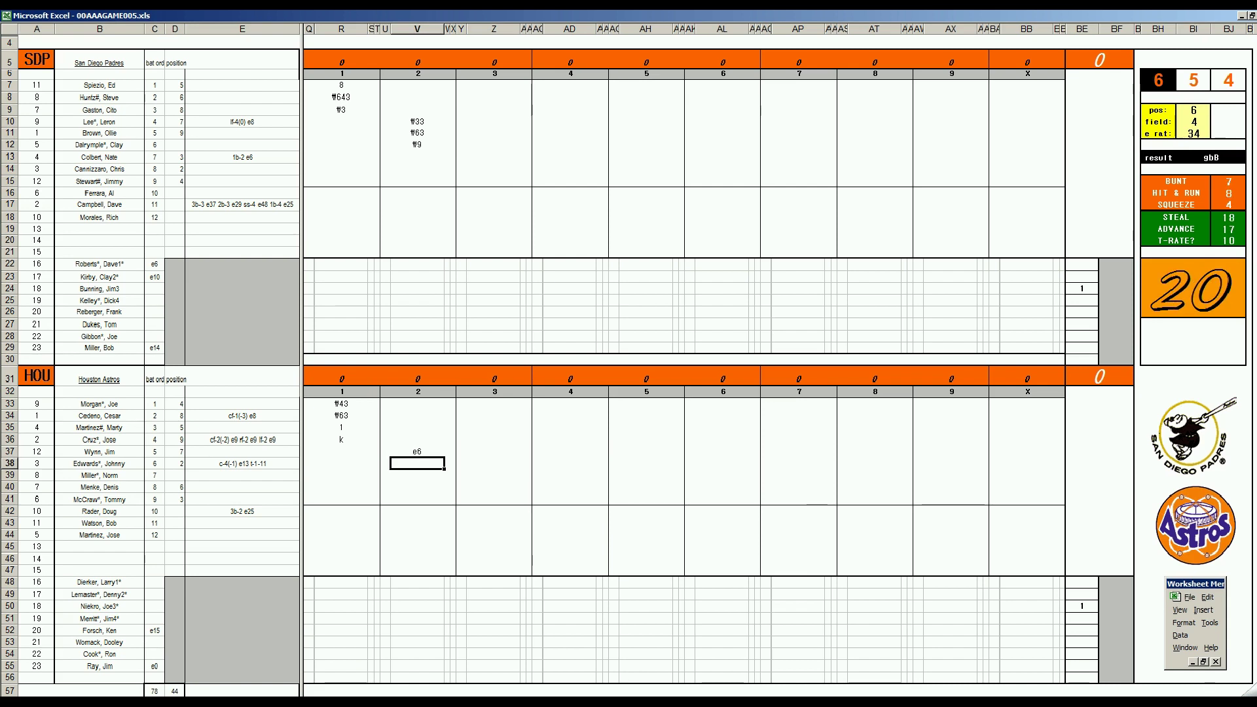
Step: Enter s in cell V48 of Houston's second-inning pitching rows and return to the next batter's cell V38
click(432, 586)
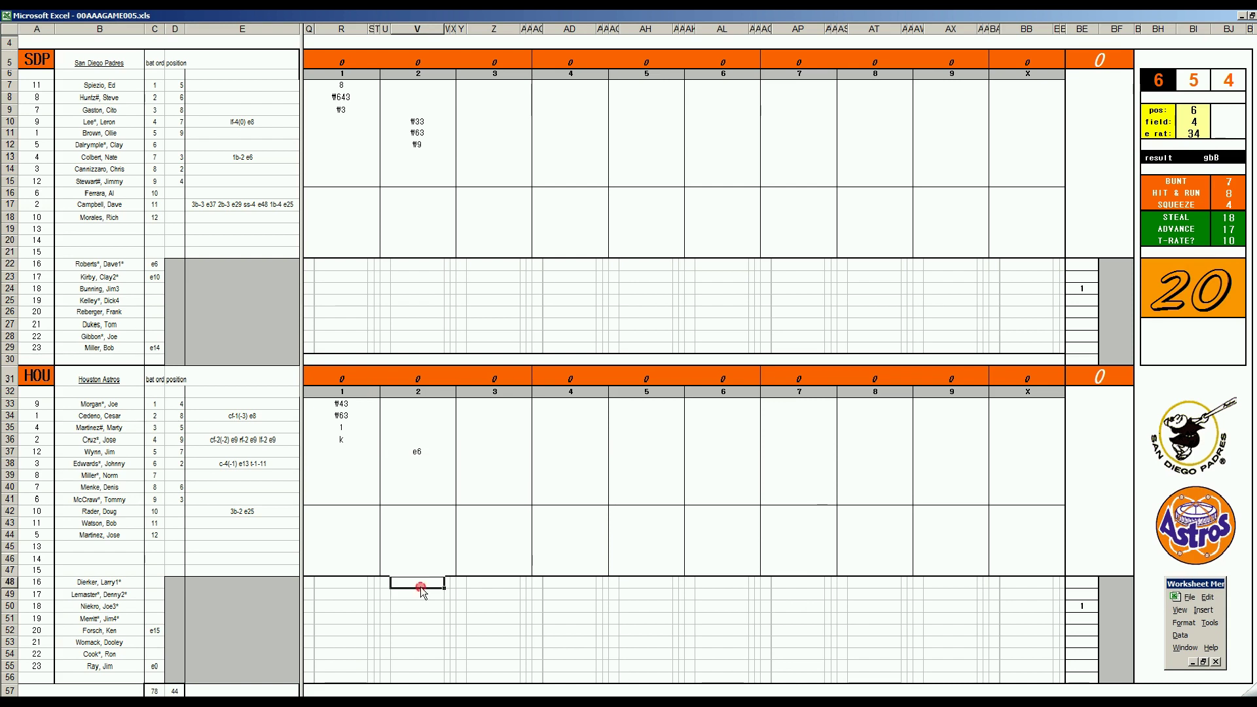
text(s)
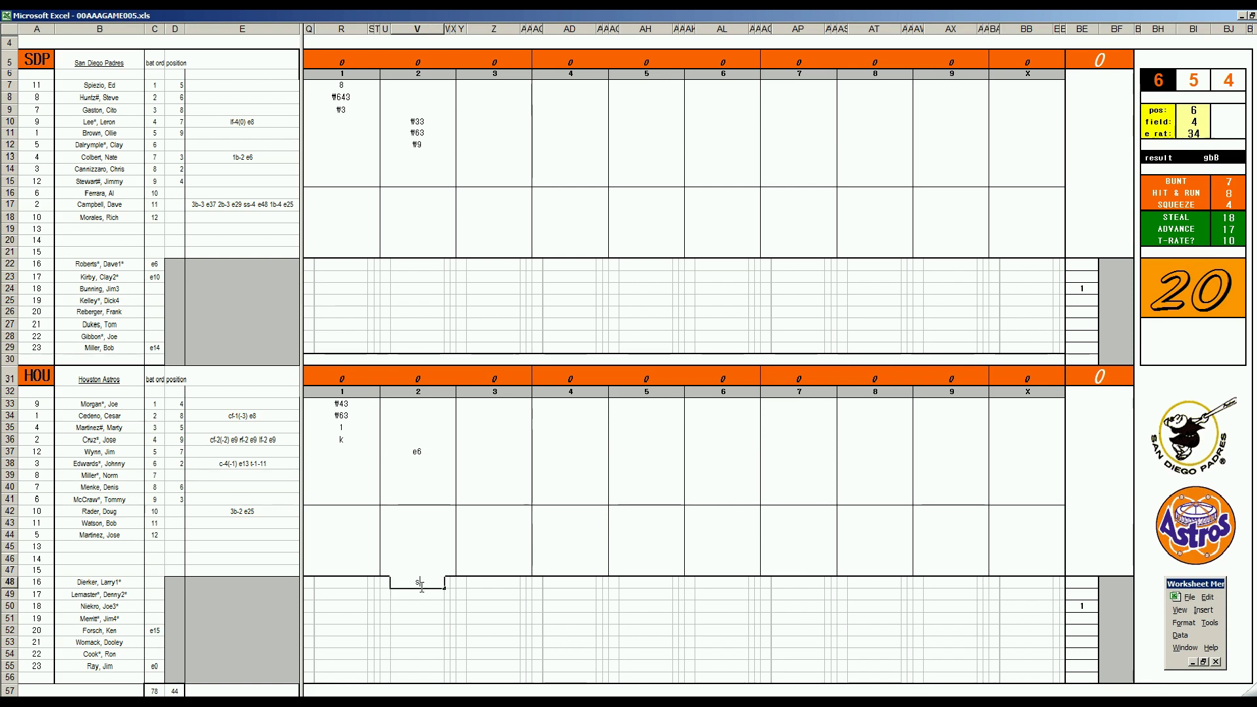
key(Up)
key(Up)
key(Up)
key(Up)
key(Up)
key(Up)
key(Up)
key(Up)
key(Up)
key(Up)
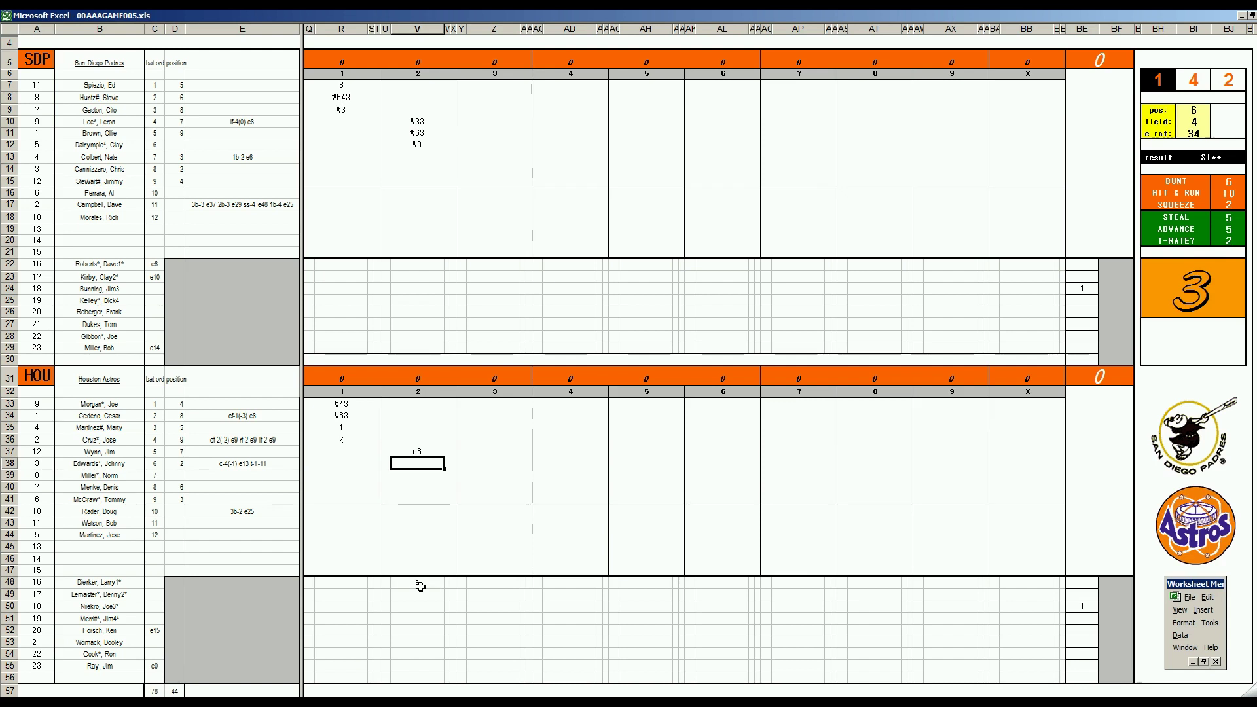
Step: Record Houston's second-inning results 1 and ₩643 in cells V38 and V39
text(1)
key(Return)
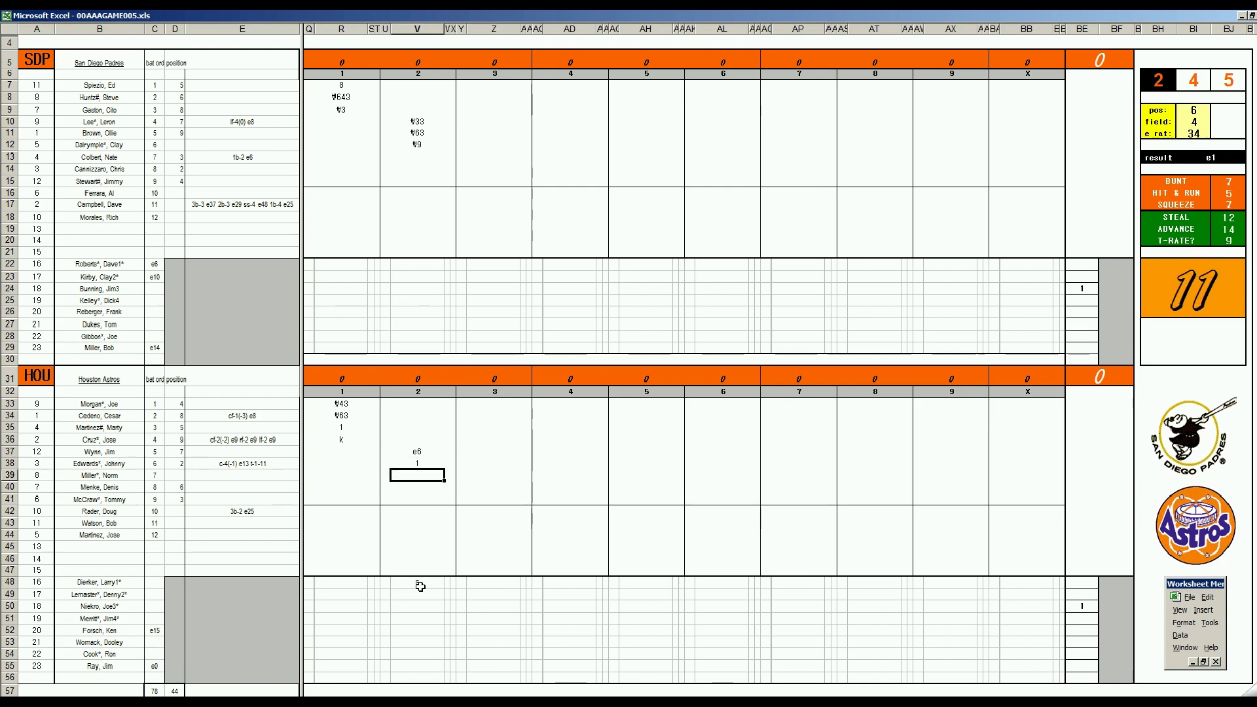
text(#643)
Step: Record 2 as San Diego's first third-inning result in cell Z13
click(485, 160)
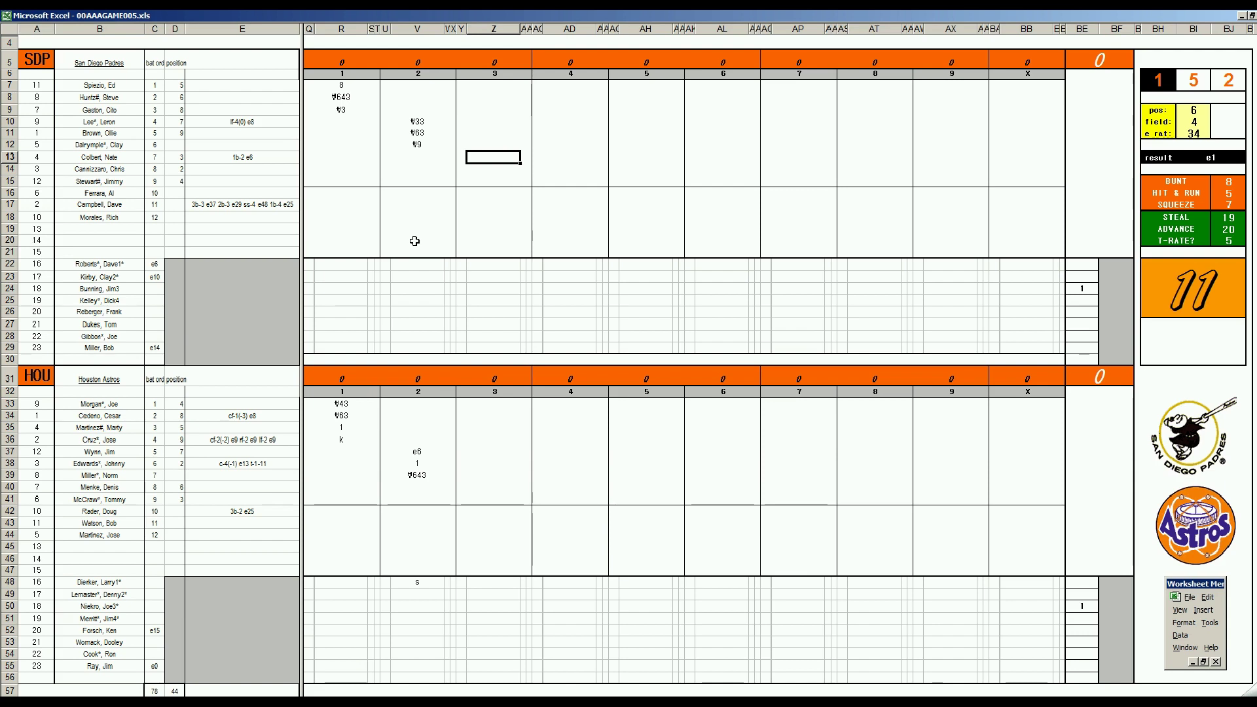
text(2)
key(Return)
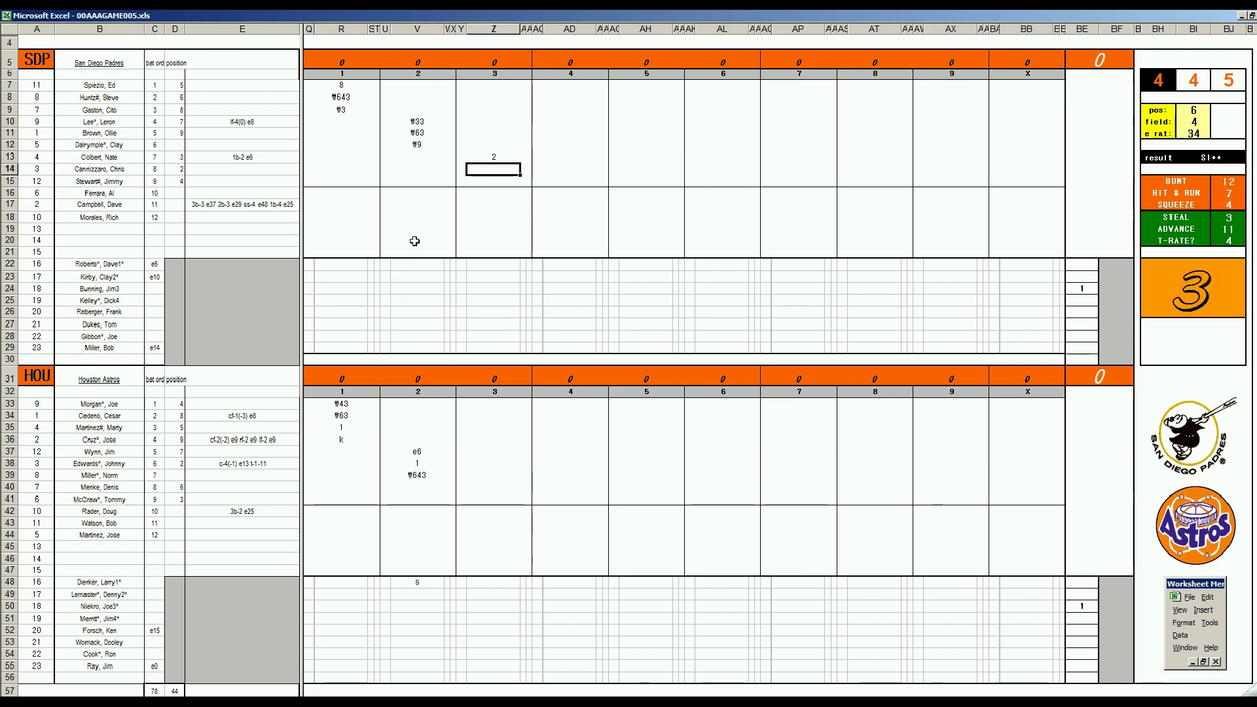
Step: Run the fielding check for position 6 and record ₩63 for San Diego's next third-inning batter in cell Z14
key(ctrl+q)
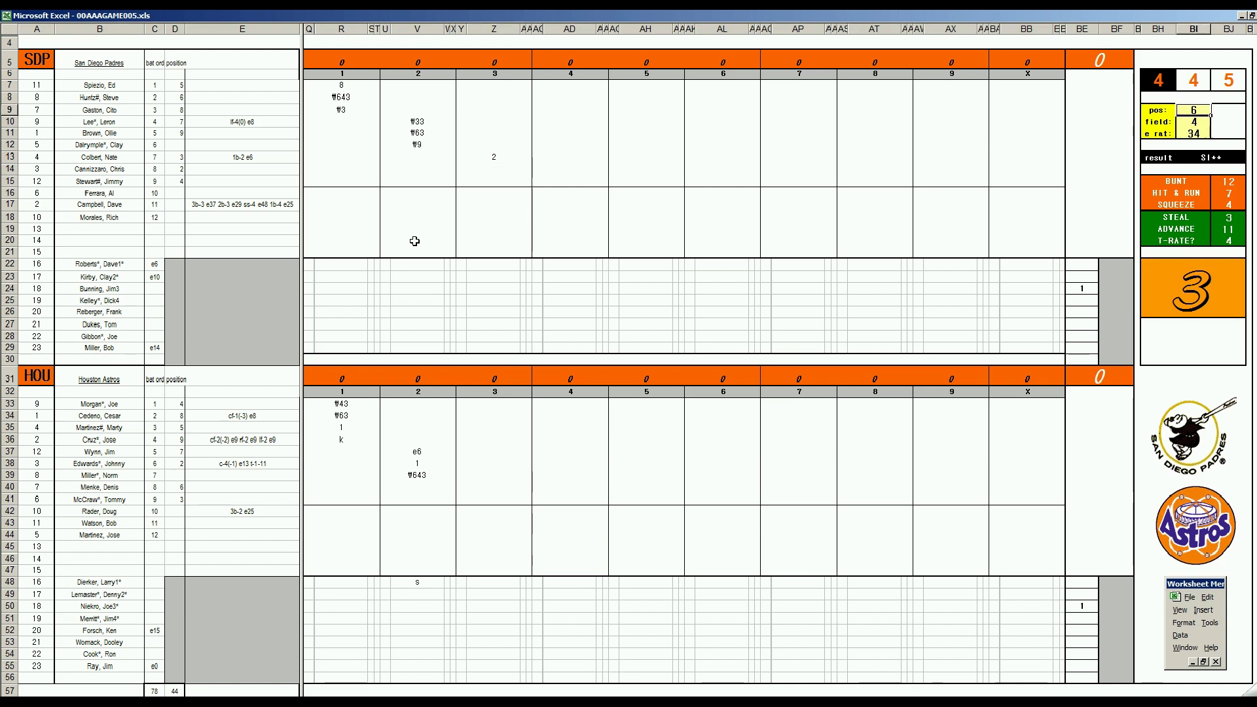
text(6)
key(Return)
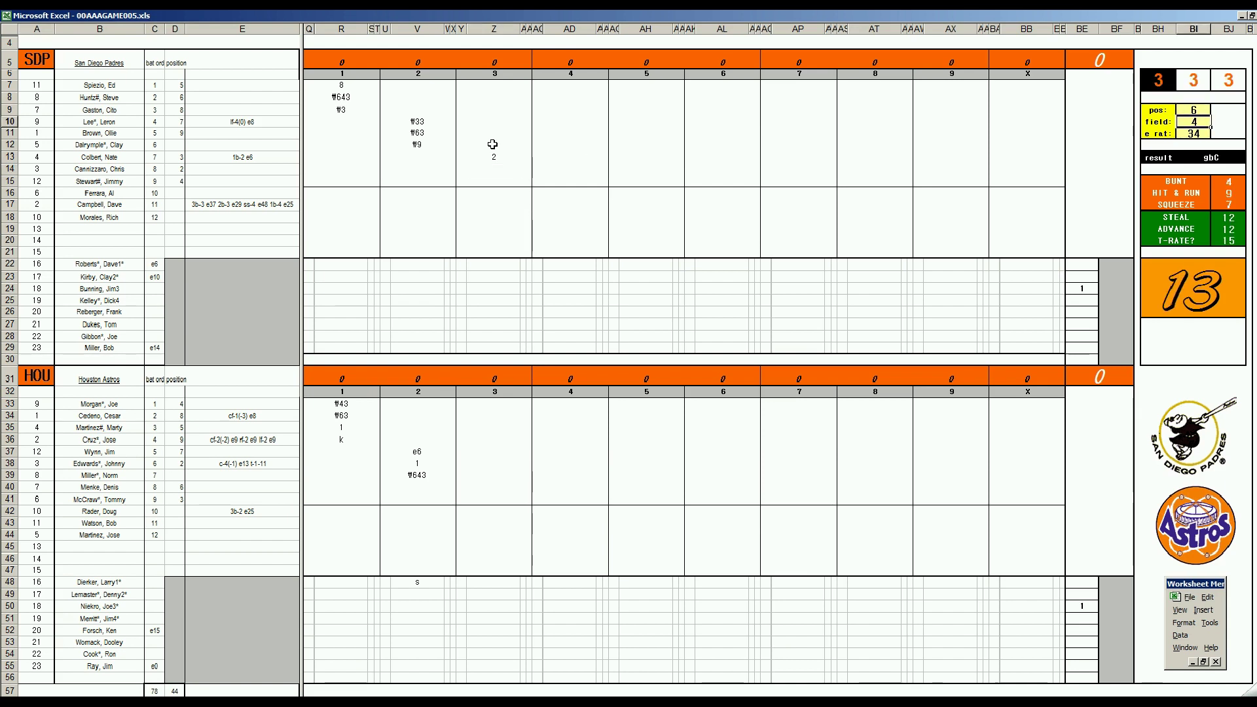
click(485, 168)
text(\63)
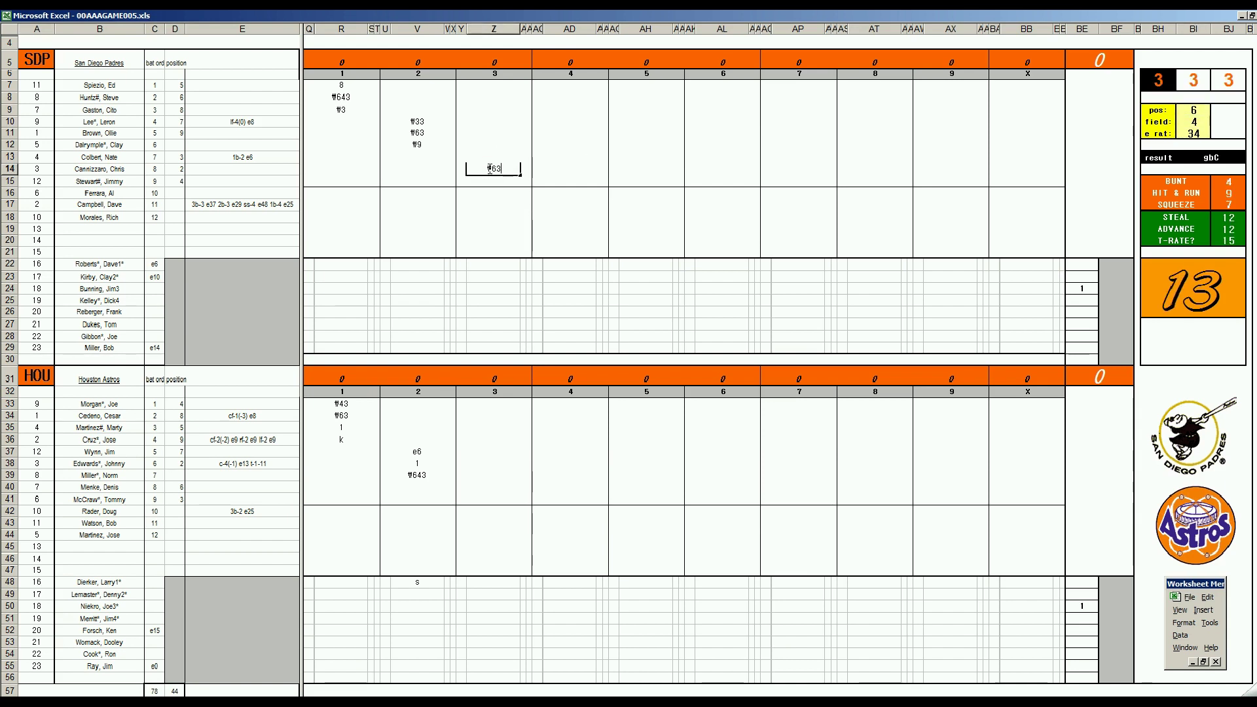
key(Return)
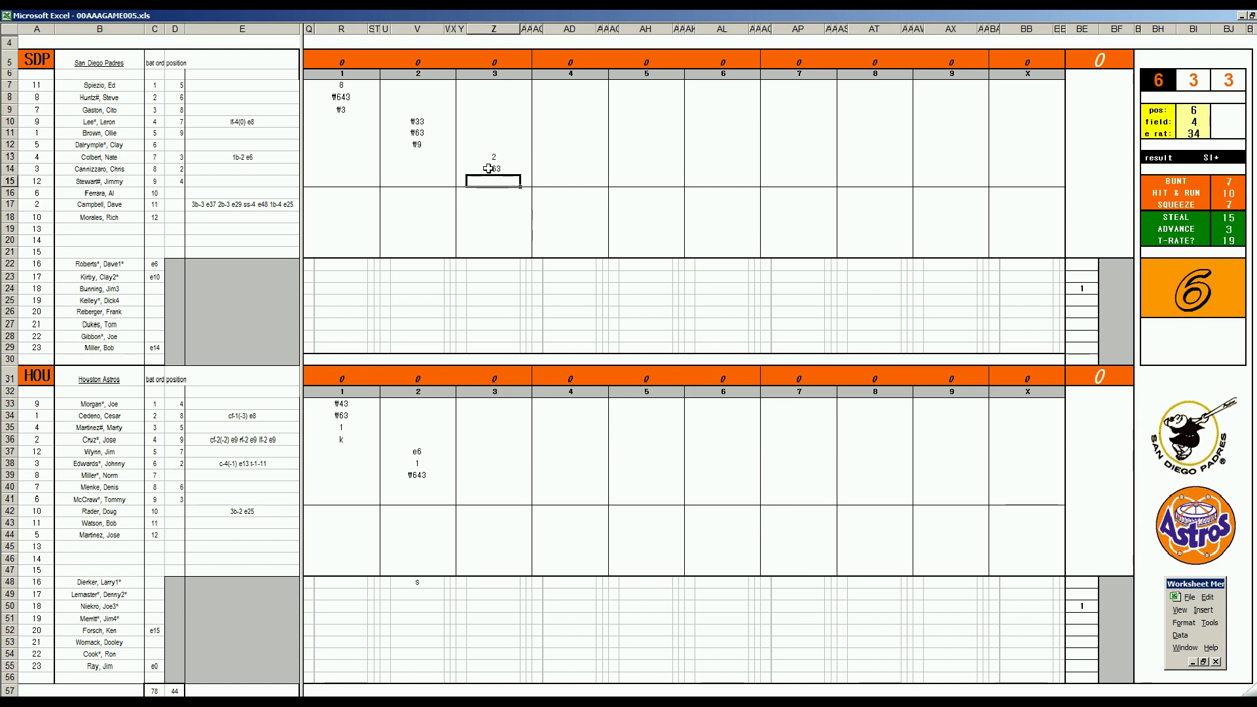
Step: Record San Diego's third-inning result 1 in Z15, enter 1 beside it in AA15, and mark the run scored beside Z13
text(1)
key(Return)
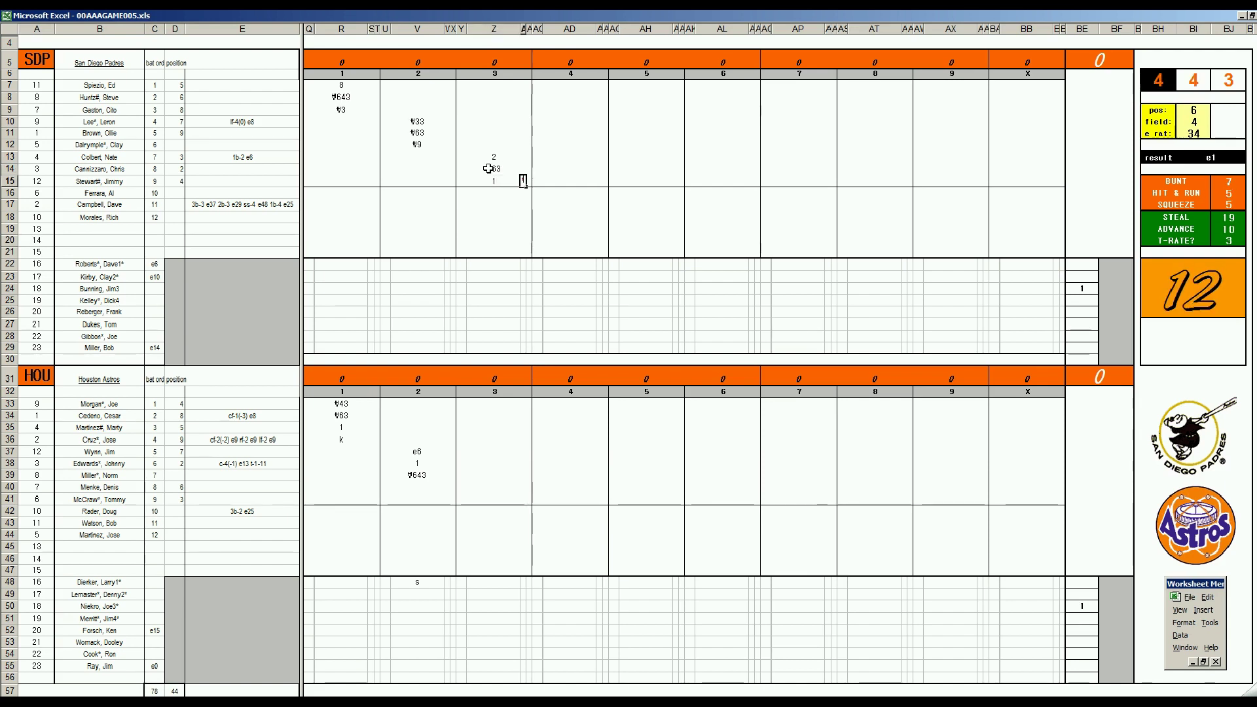
text(1)
key(Return)
key(Left)
key(Down)
key(Left)
key(Left)
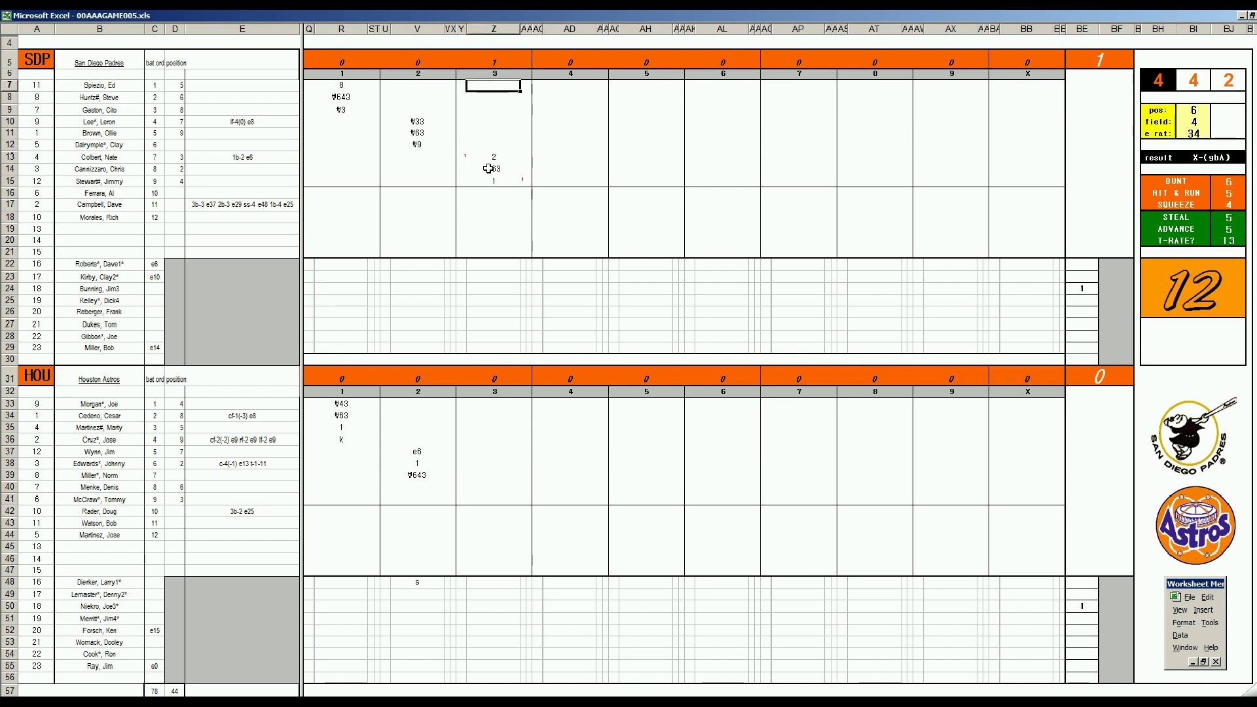
Step: Record San Diego's remaining third-inning results 1, ₩4 and ₩8 in cells Z7 to Z9
text(1)
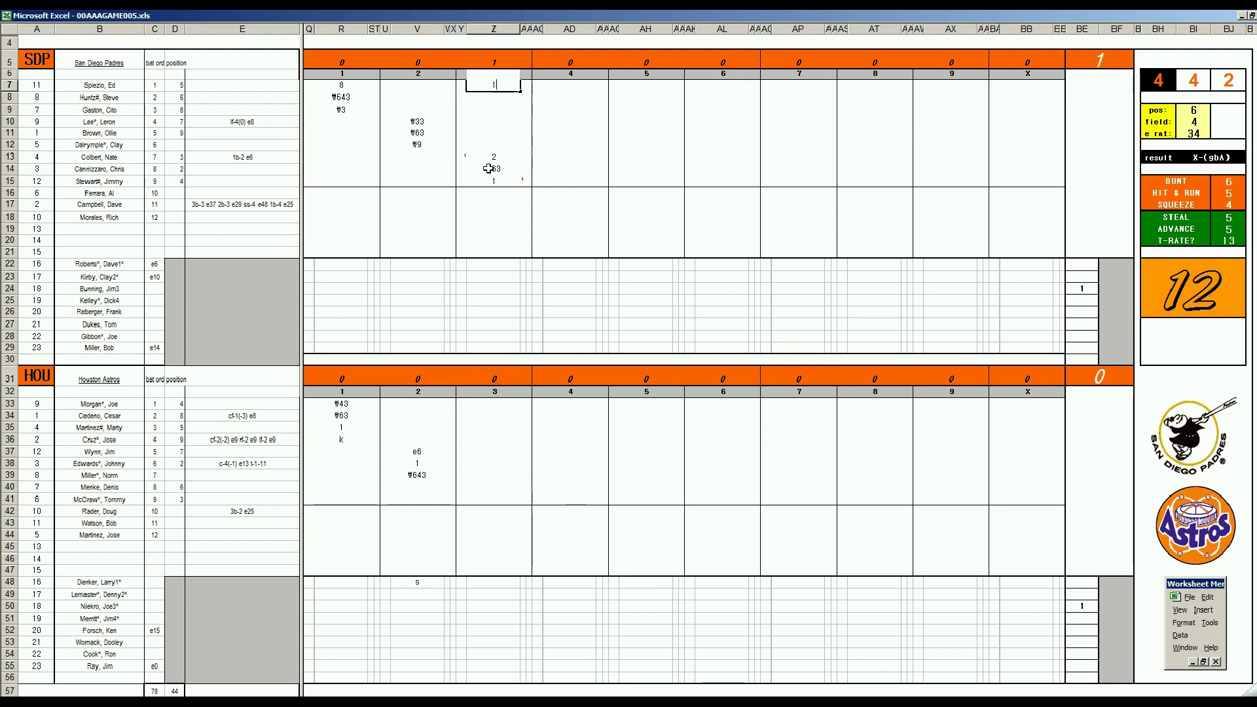
key(Return)
text(#4)
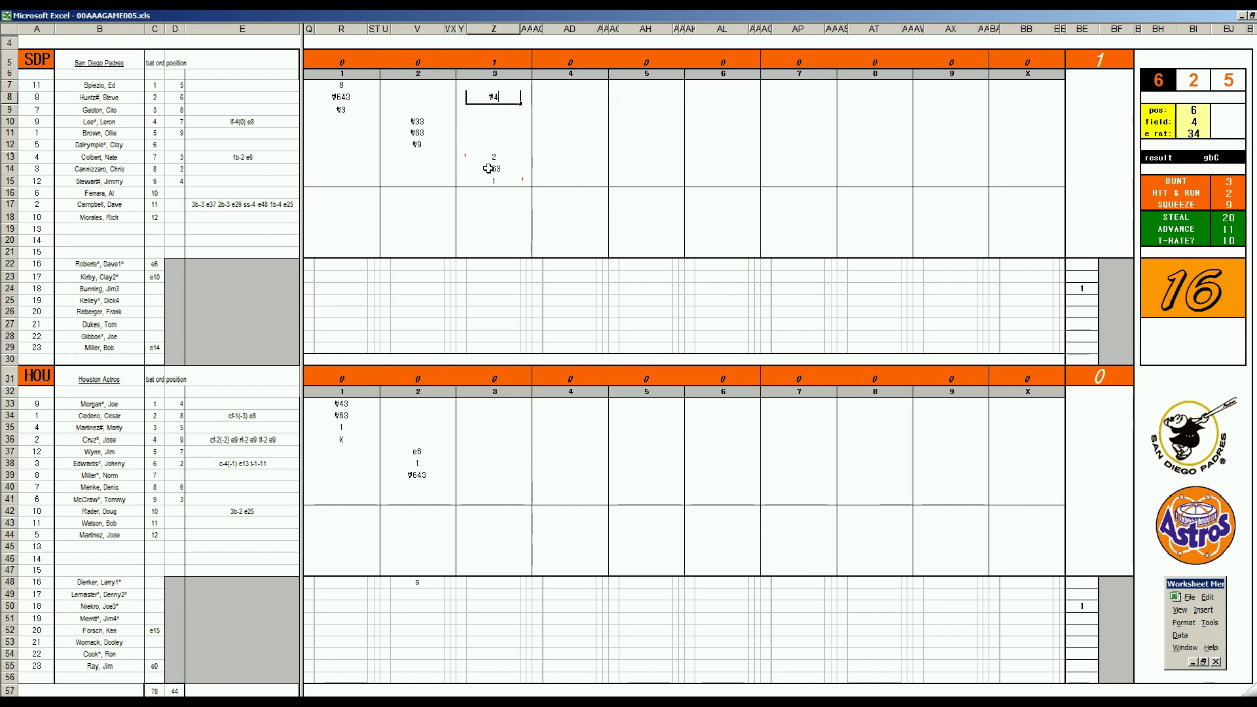
key(Return)
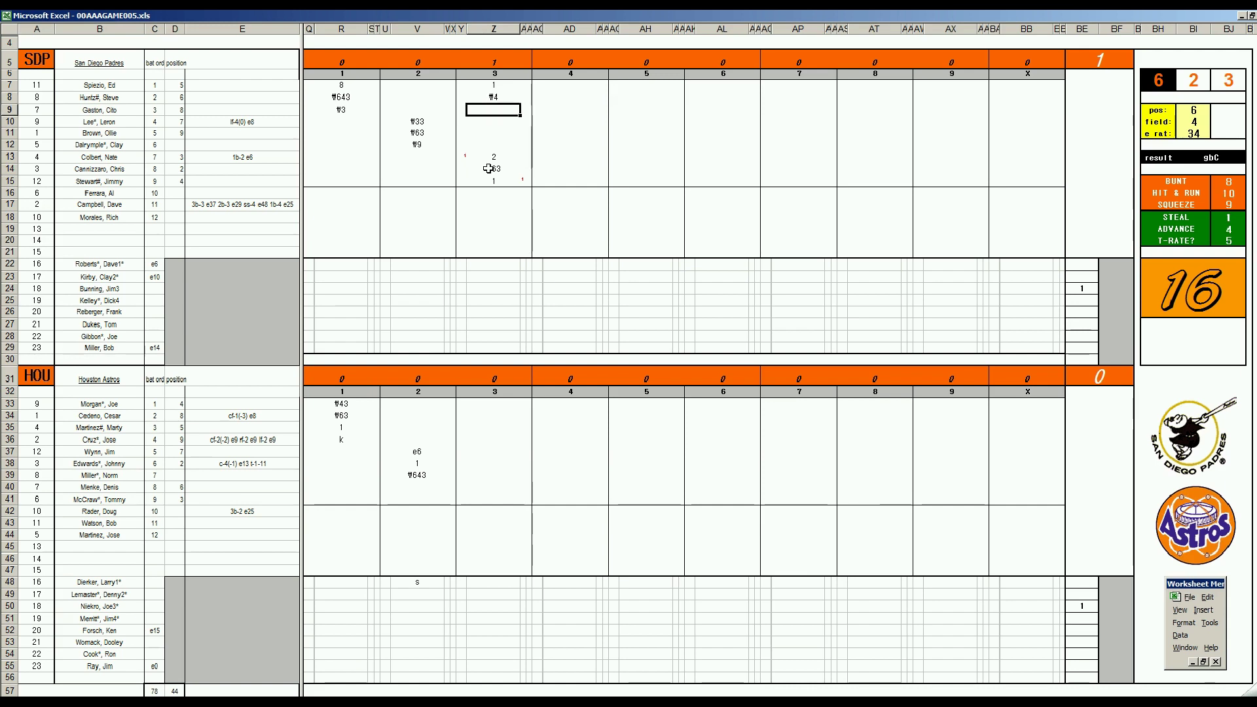
text(\8)
Step: Record Houston's third-inning results k in cell Z40, ₩33 in Z41 and 8 in Z33
click(490, 487)
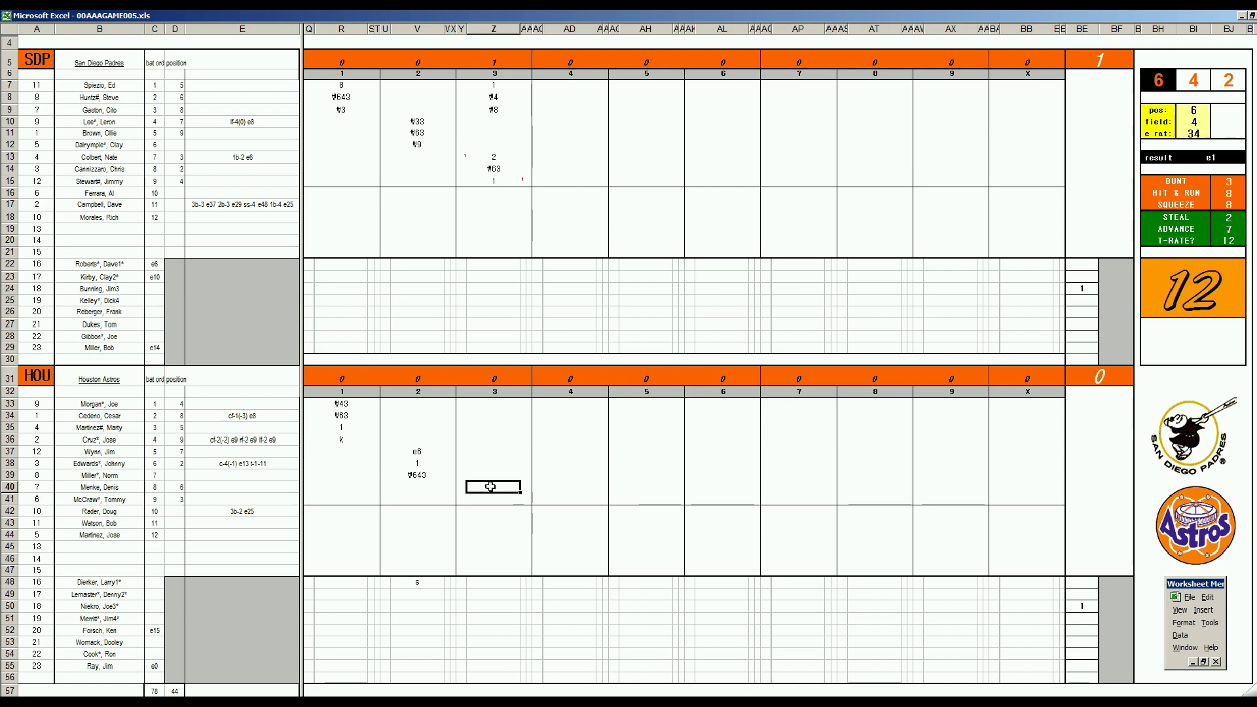
key(Return)
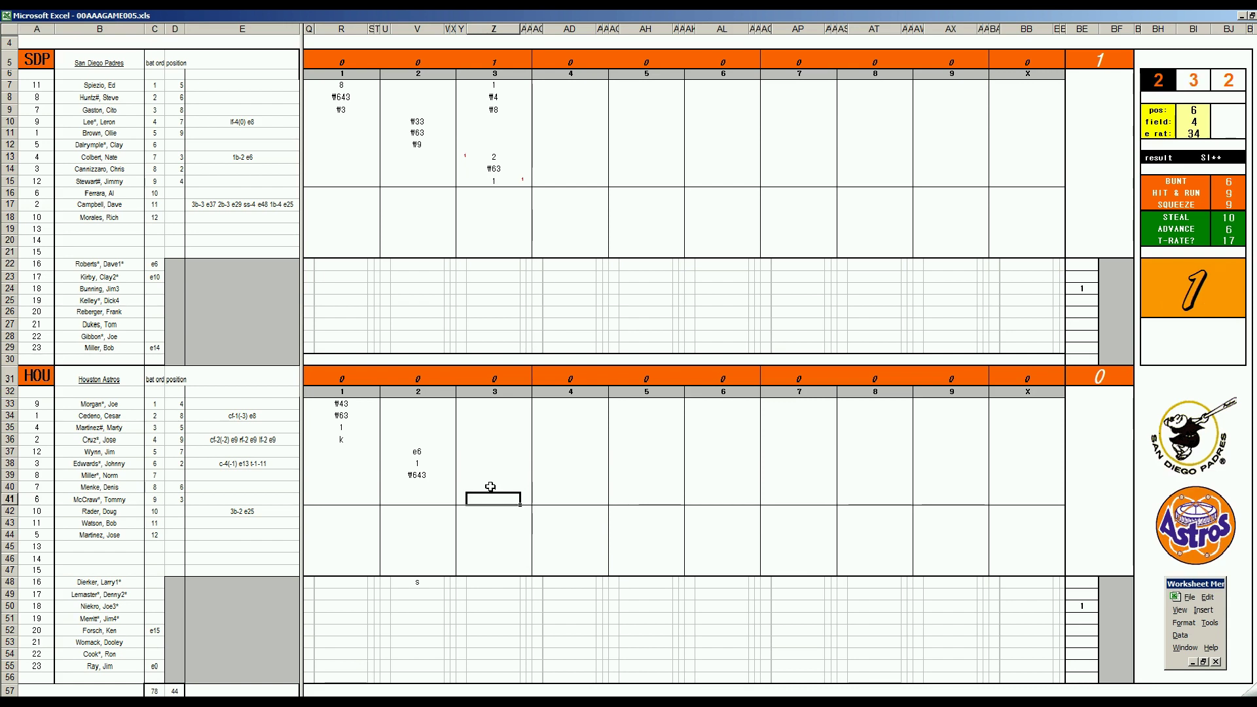
text(₩33)
key(Up)
key(Up)
key(Up)
key(Up)
key(Up)
key(Up)
key(Up)
key(Up)
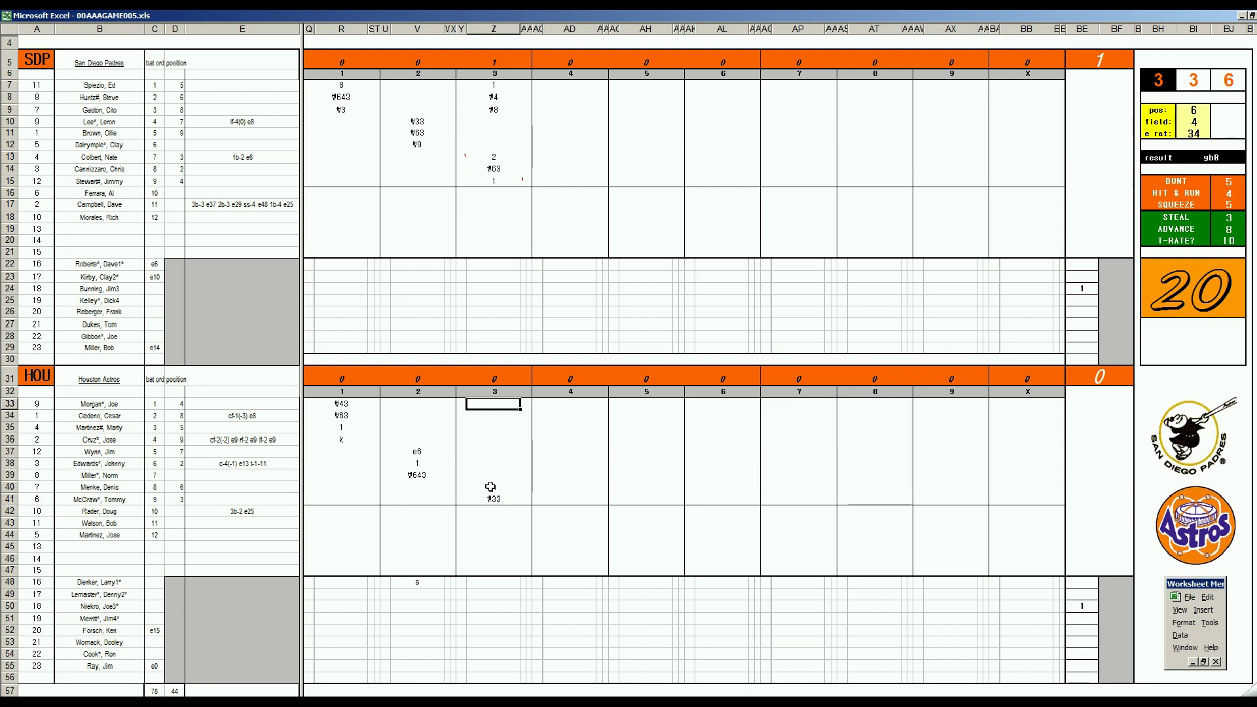
text(8)
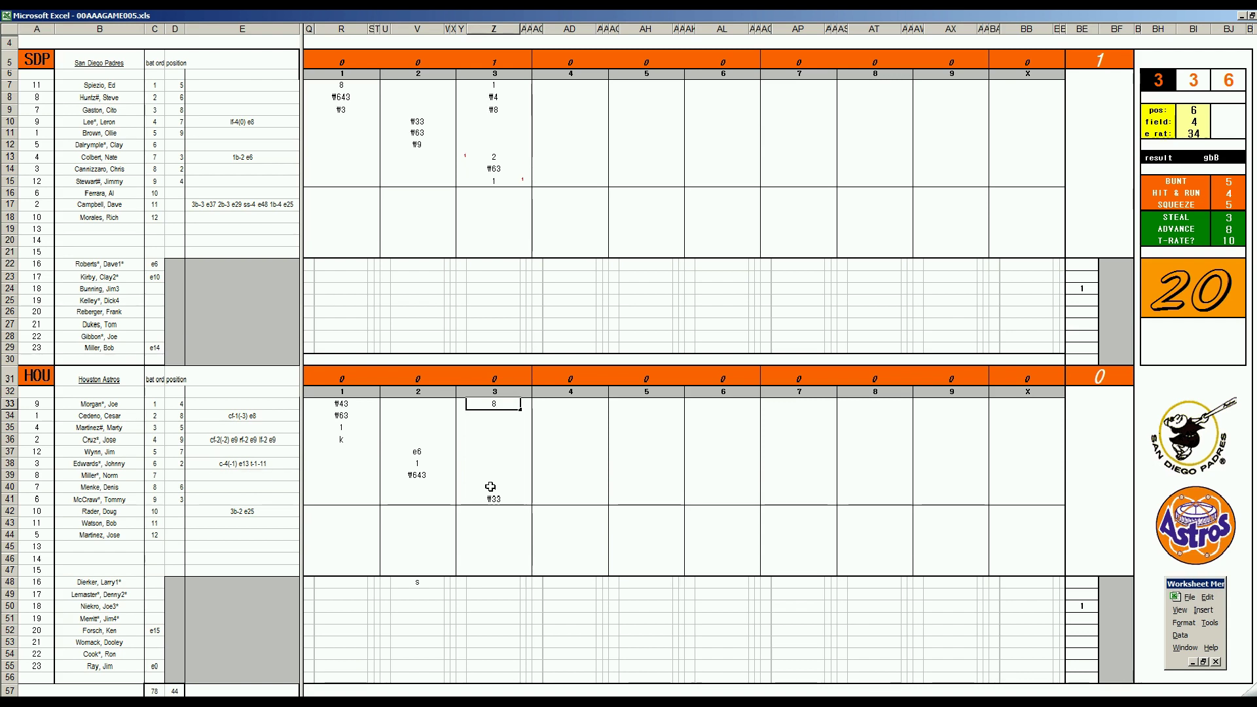
click(491, 486)
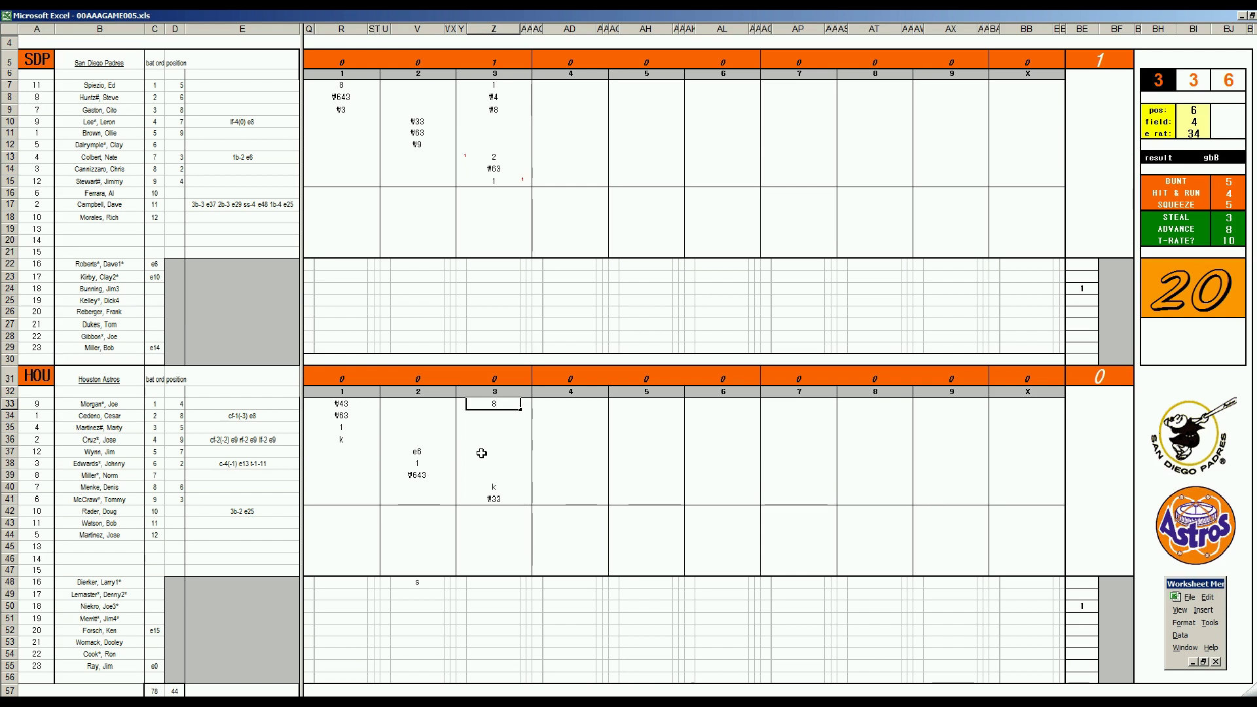
key(Return)
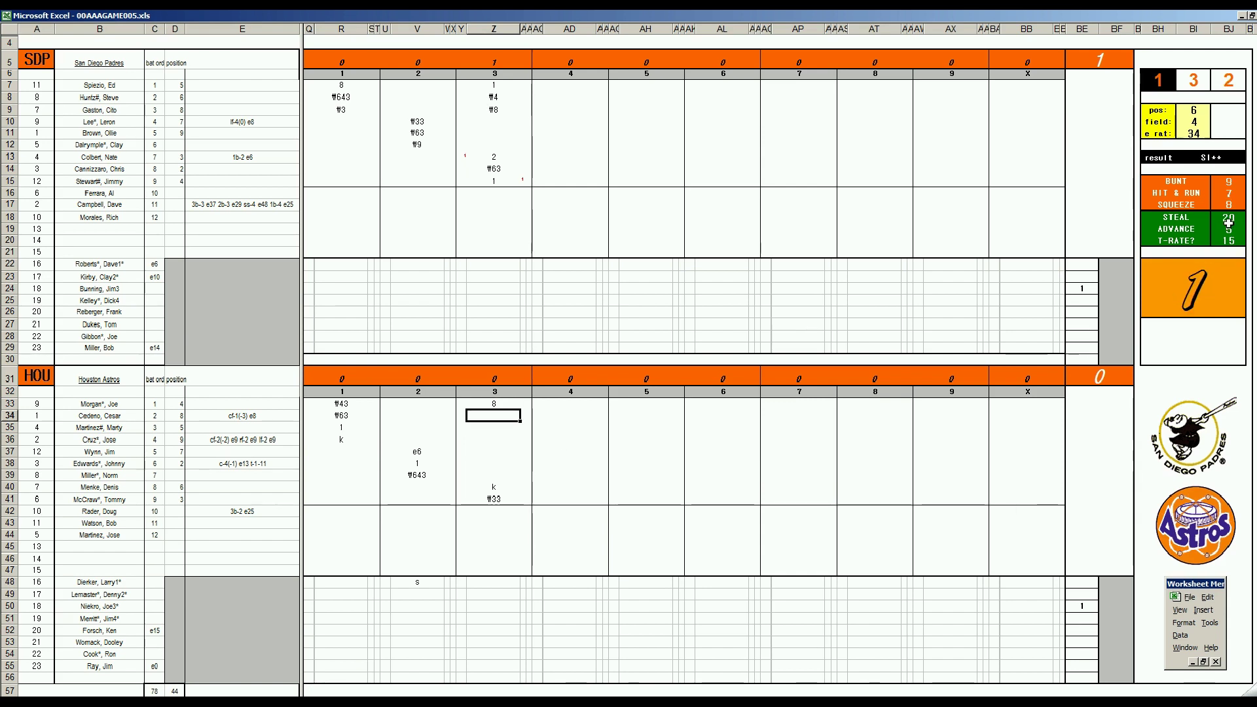
Step: Enter ss in cell Z48 of Houston's third-inning pitching rows
key(Down)
key(Down)
key(Down)
key(Down)
key(Down)
key(Down)
key(Down)
key(Down)
key(Down)
key(Down)
key(Down)
key(Down)
key(Down)
key(Down)
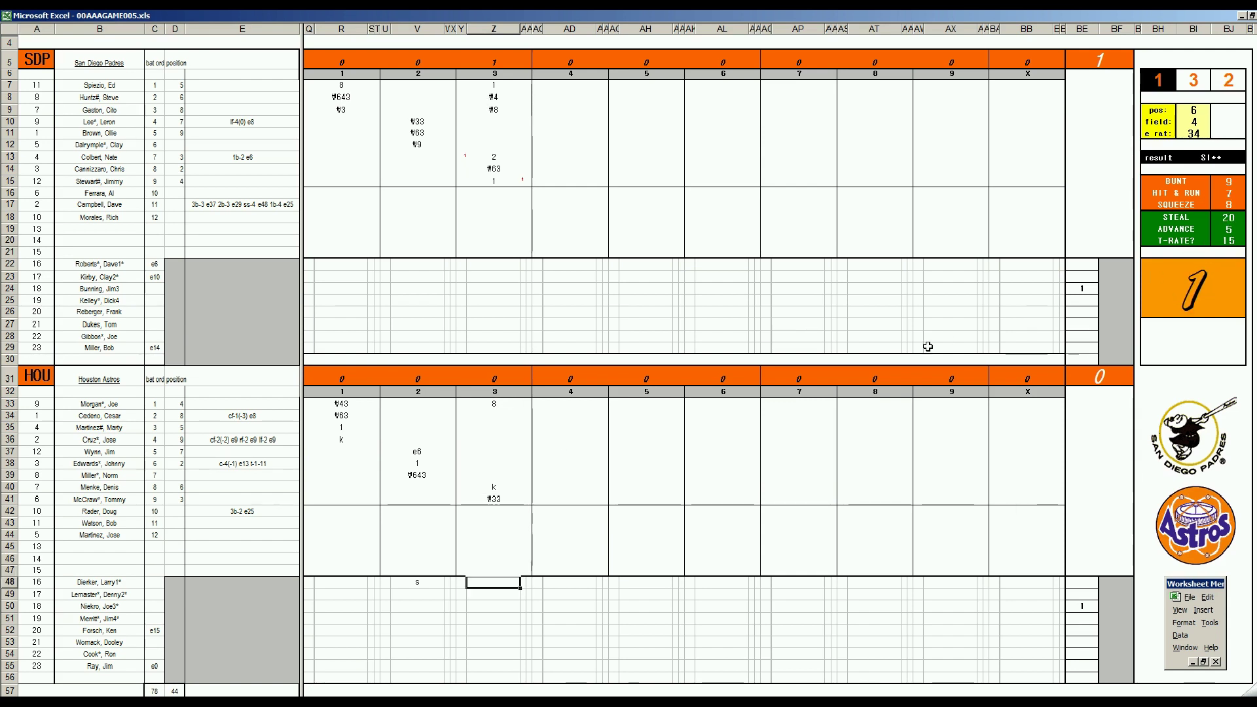
text(ss)
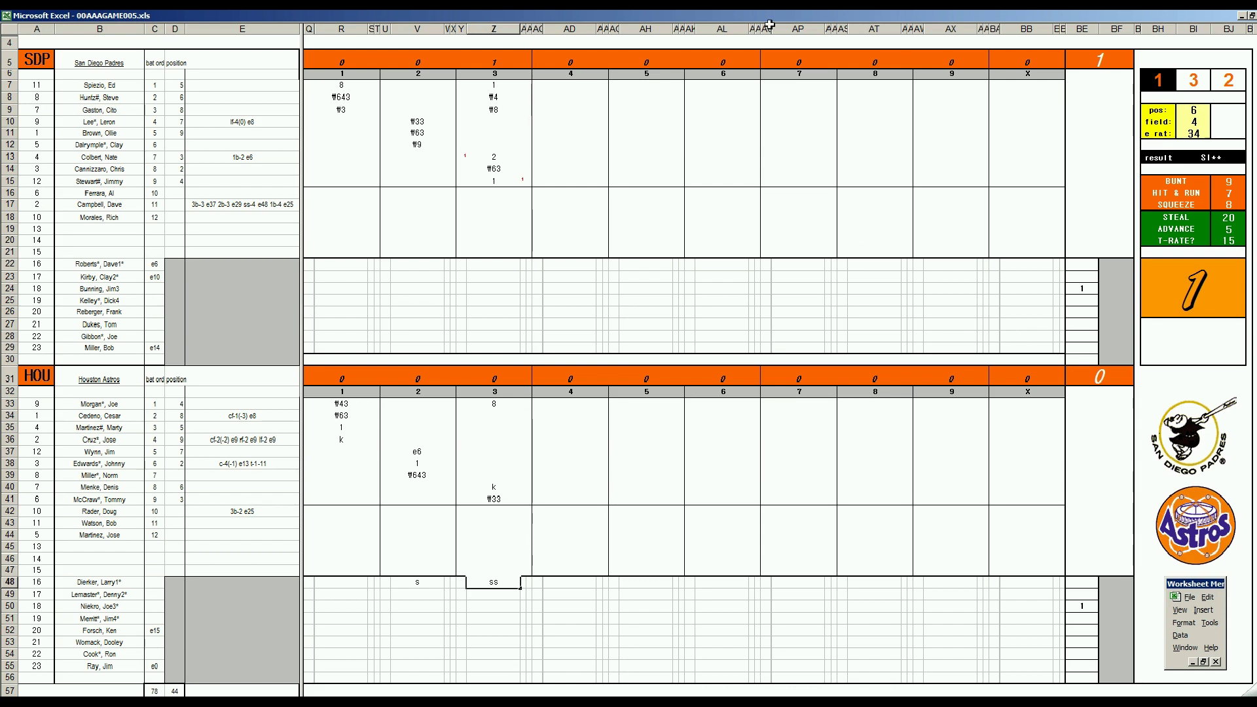
Step: Record San Diego's fourth-inning results 1, ₩9, ₩9 and ₩64 in cells AD10 to AD13
click(553, 121)
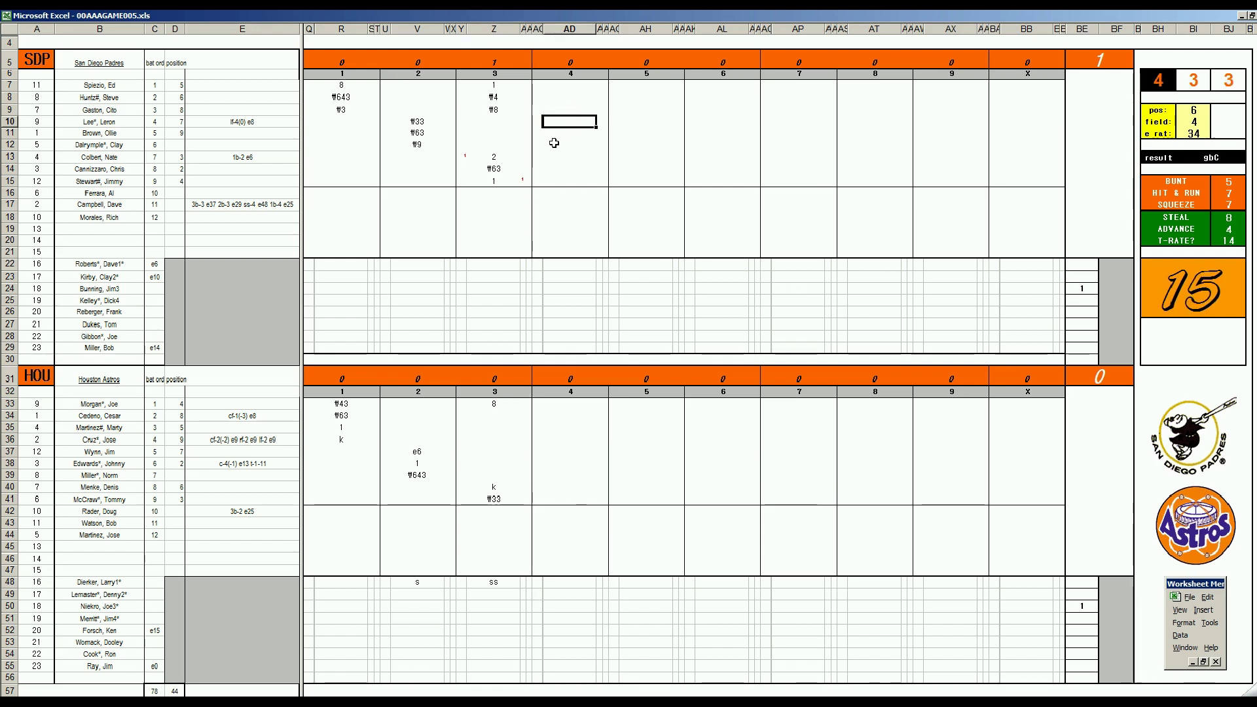
text(1)
key(Return)
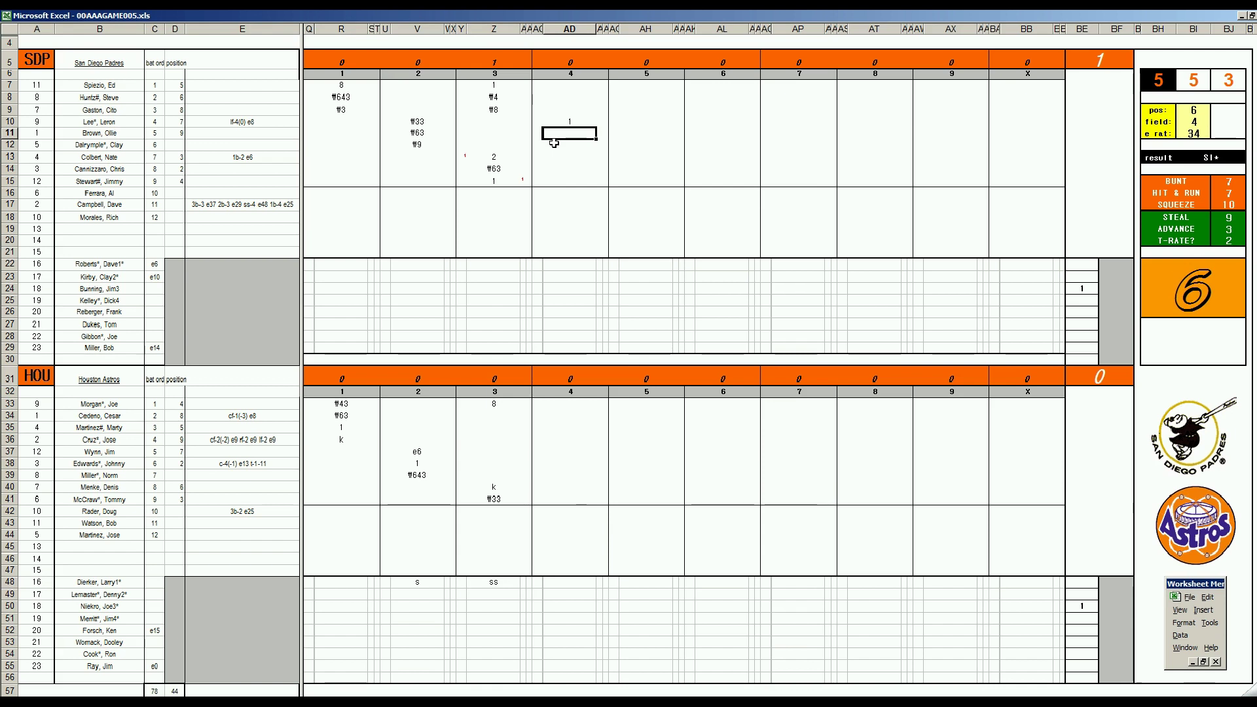
text(#9)
key(Return)
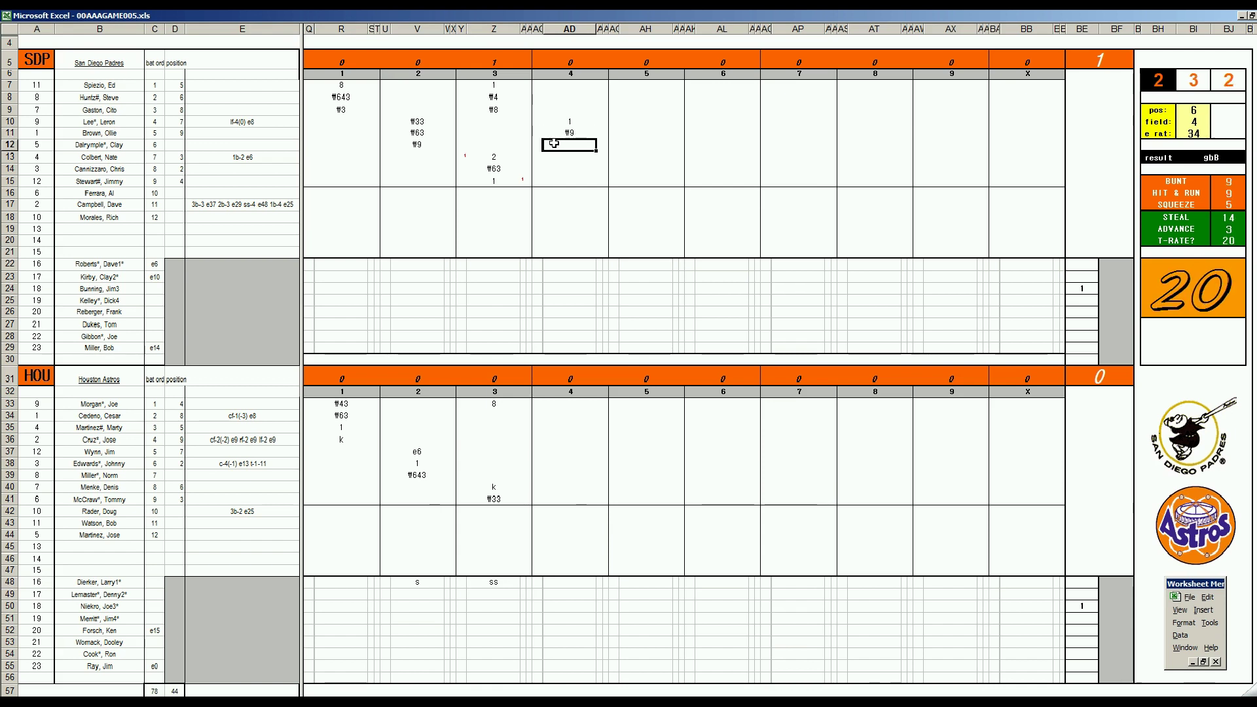
text(₩9)
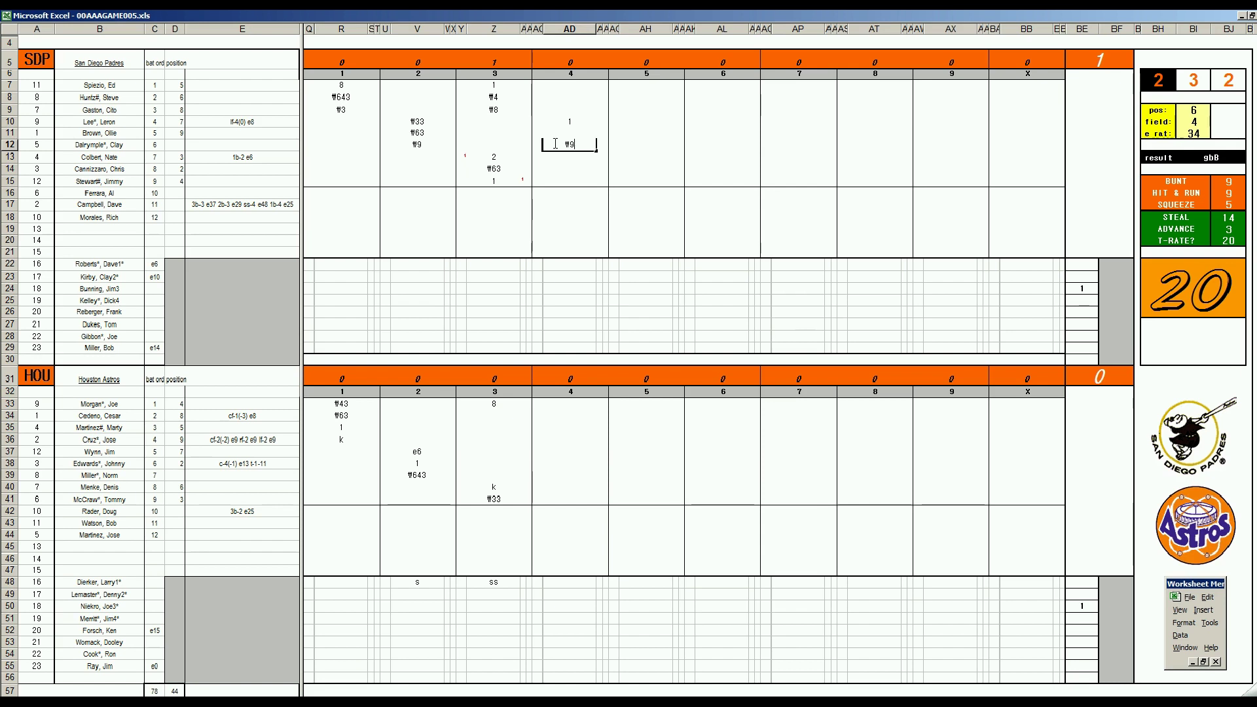
key(Return)
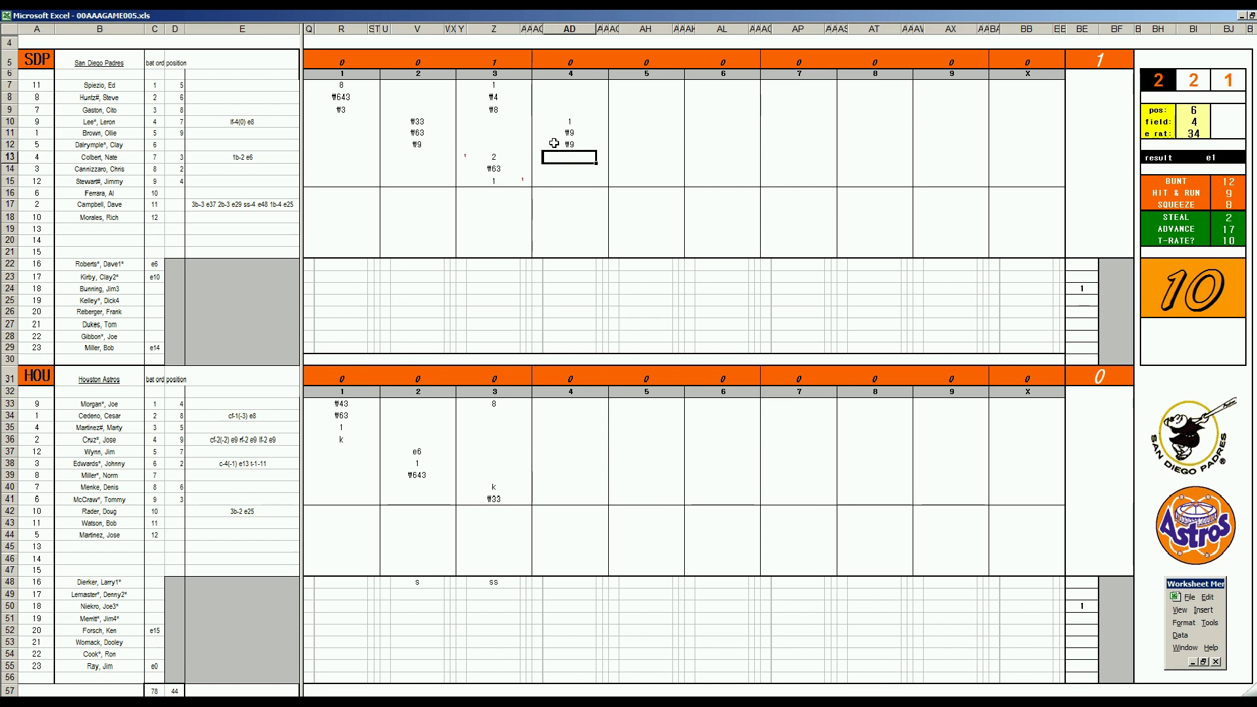
text(₩64)
Step: Record Houston's fourth-inning results ₩7, ₩63, 1, 1 and 8 in cells AD34 to AD38
click(570, 415)
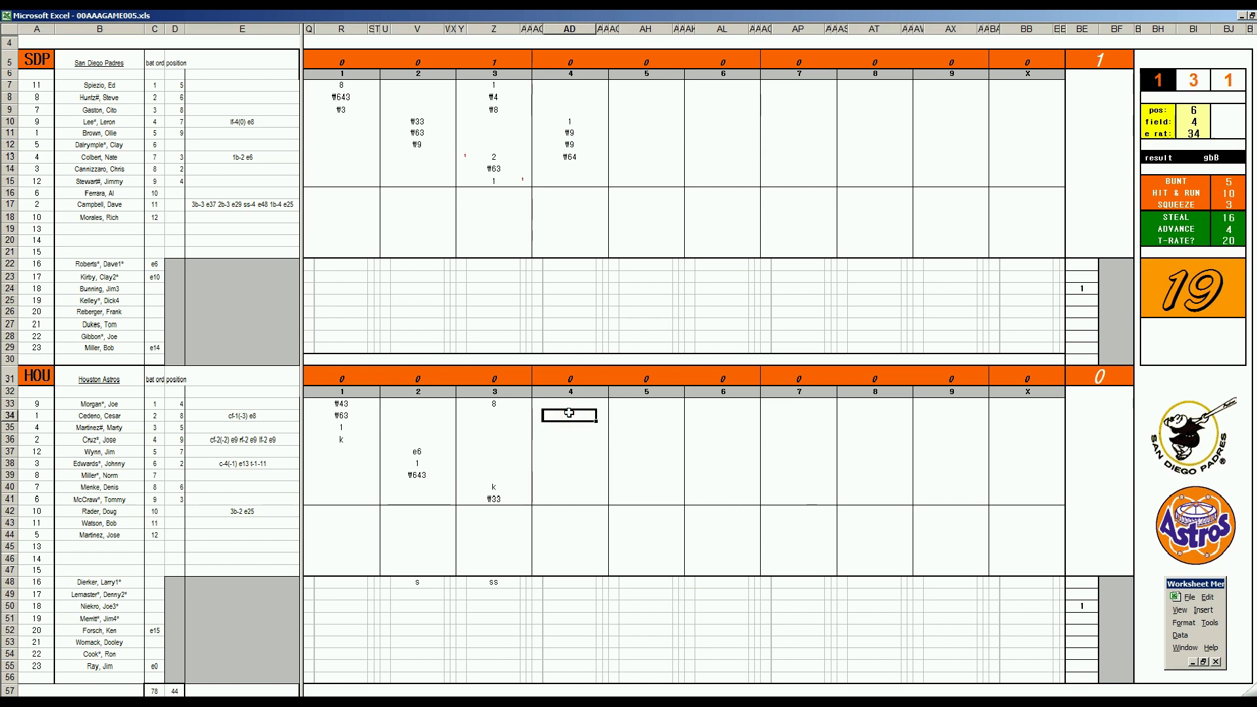
text(₩63)
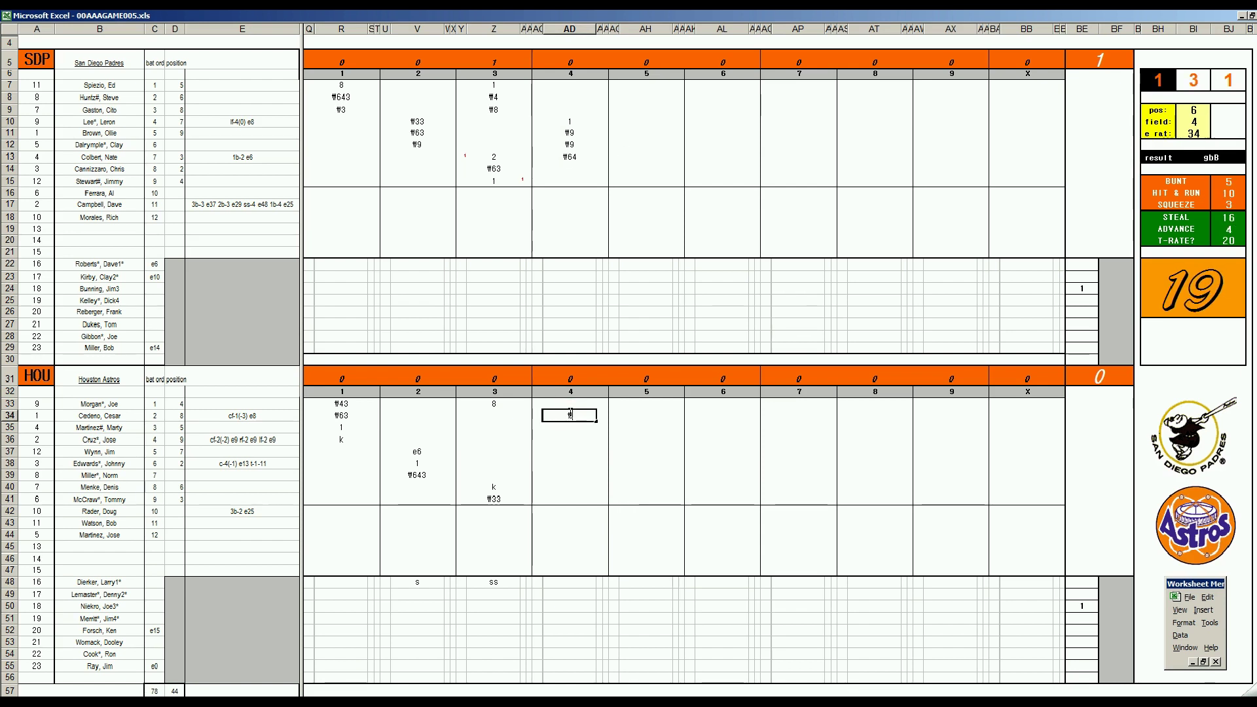
key(Return)
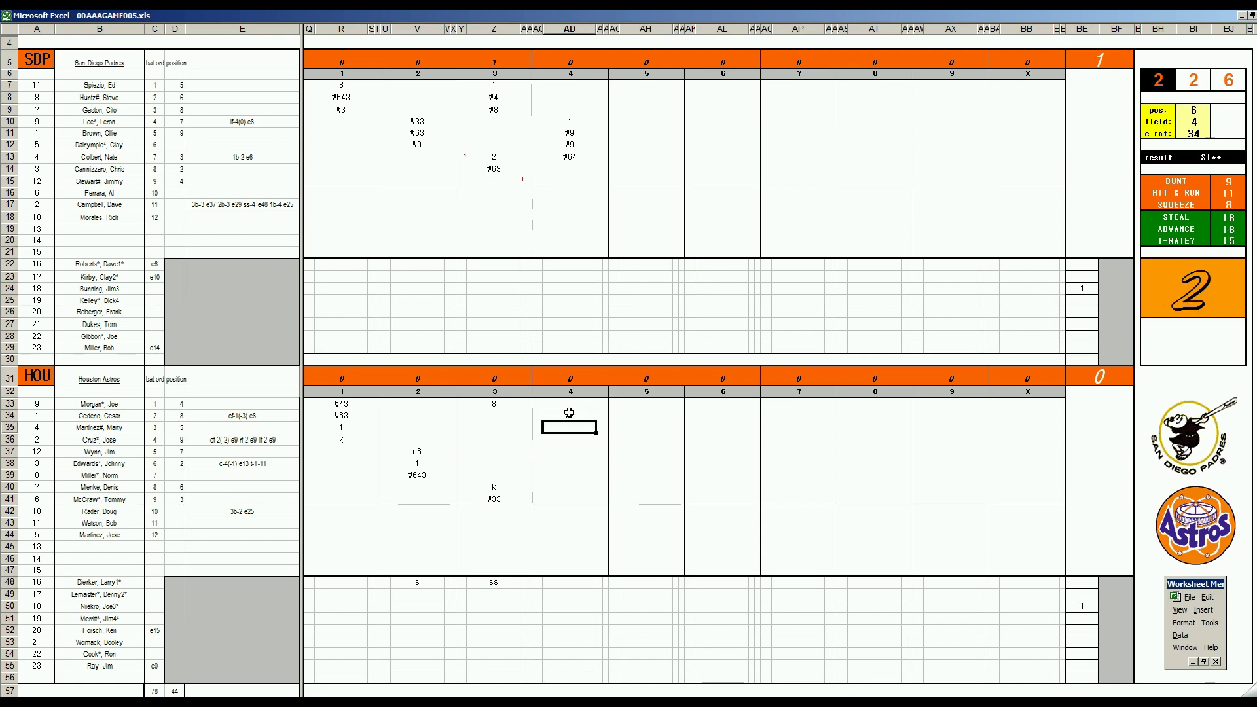
text(₩63)
key(Return)
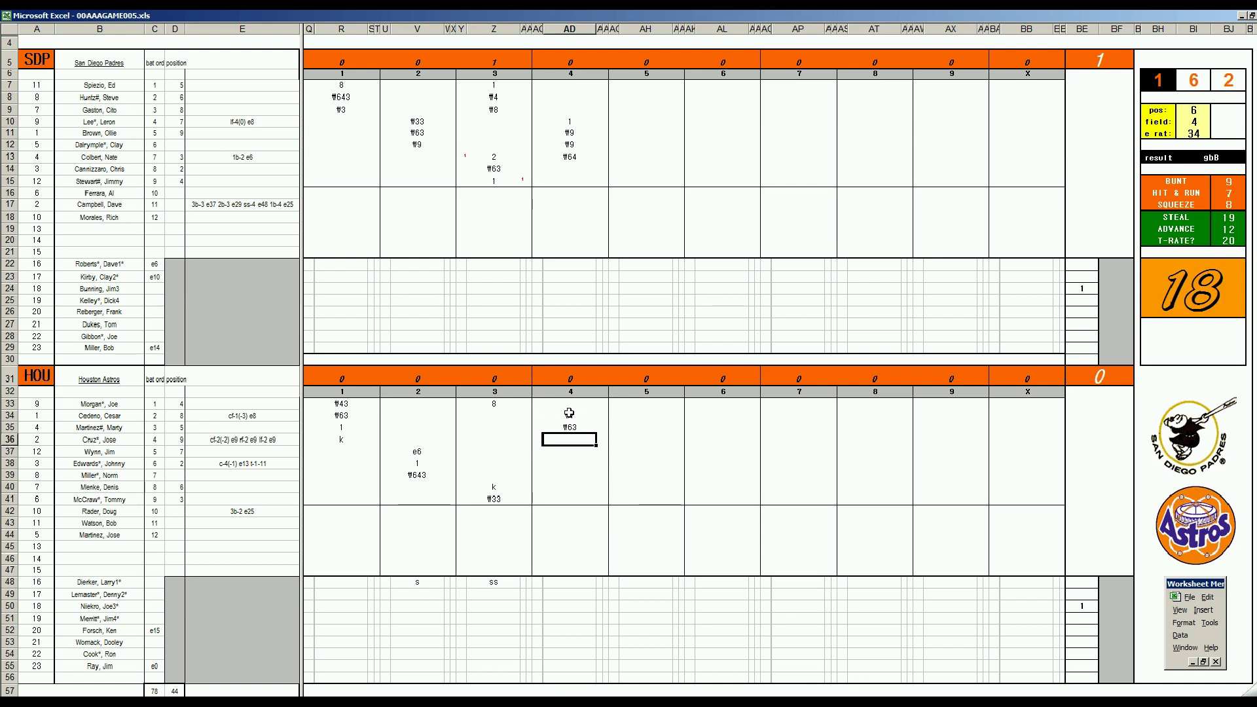
text(1)
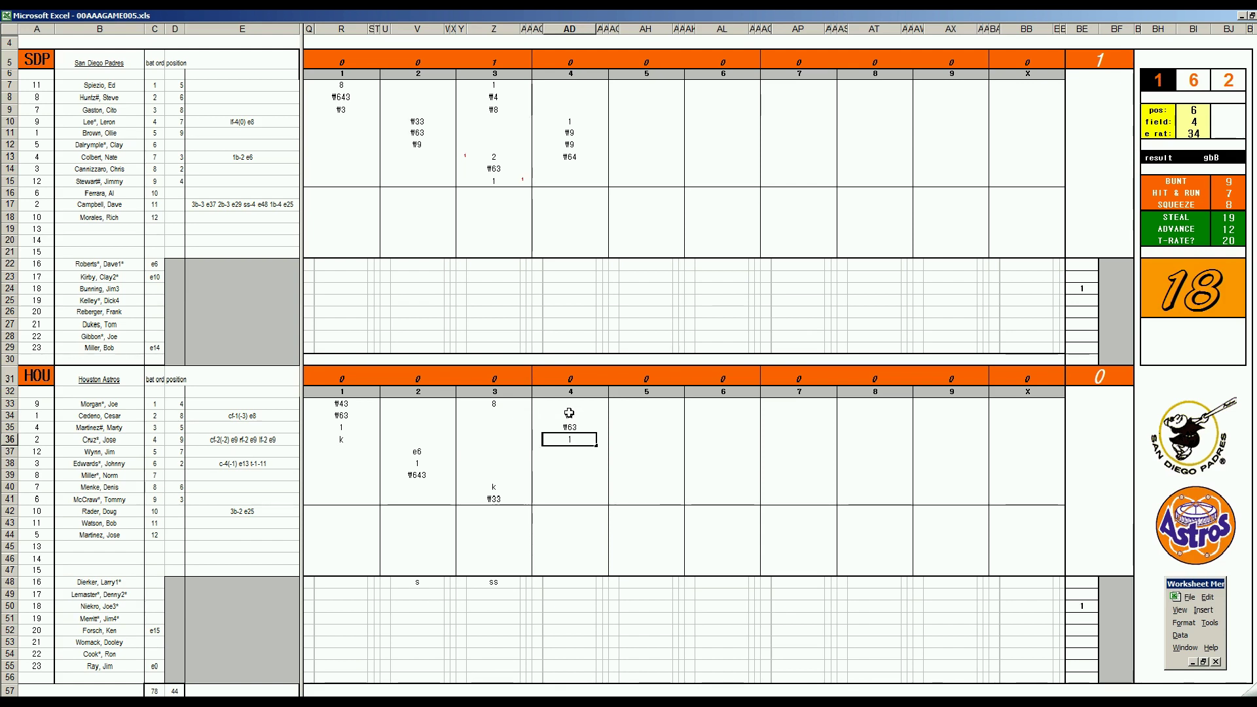
key(Return)
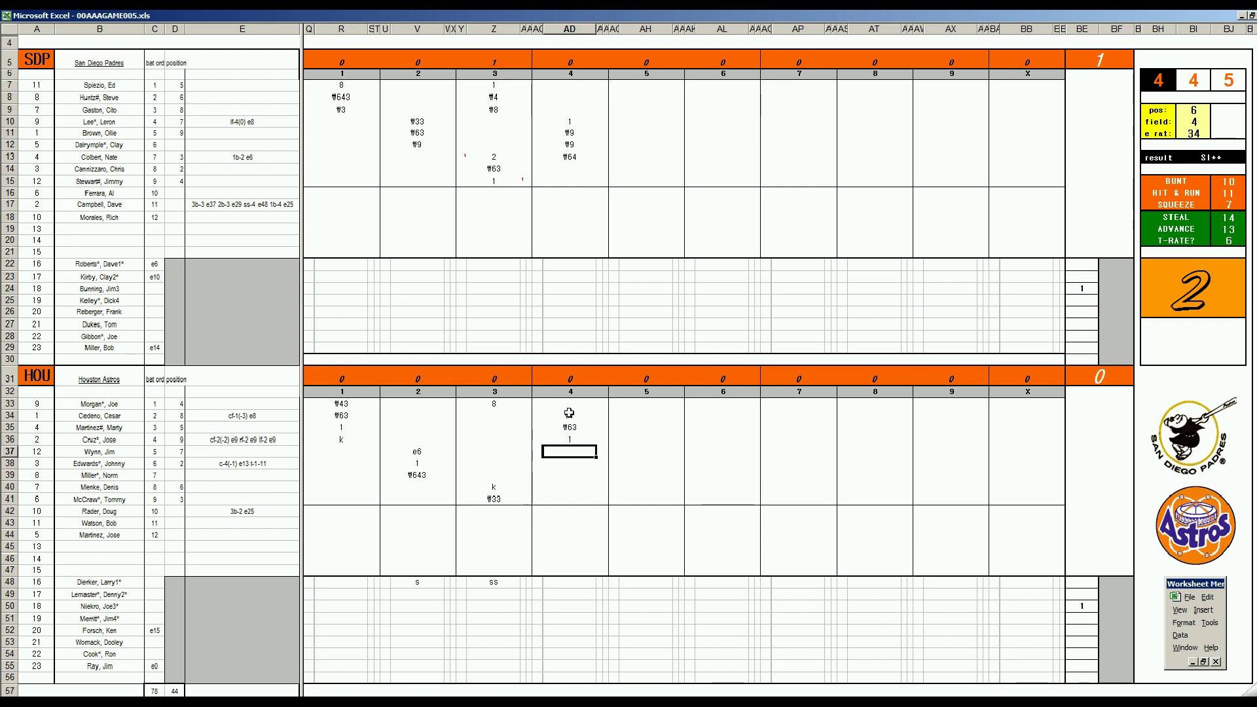
text(1)
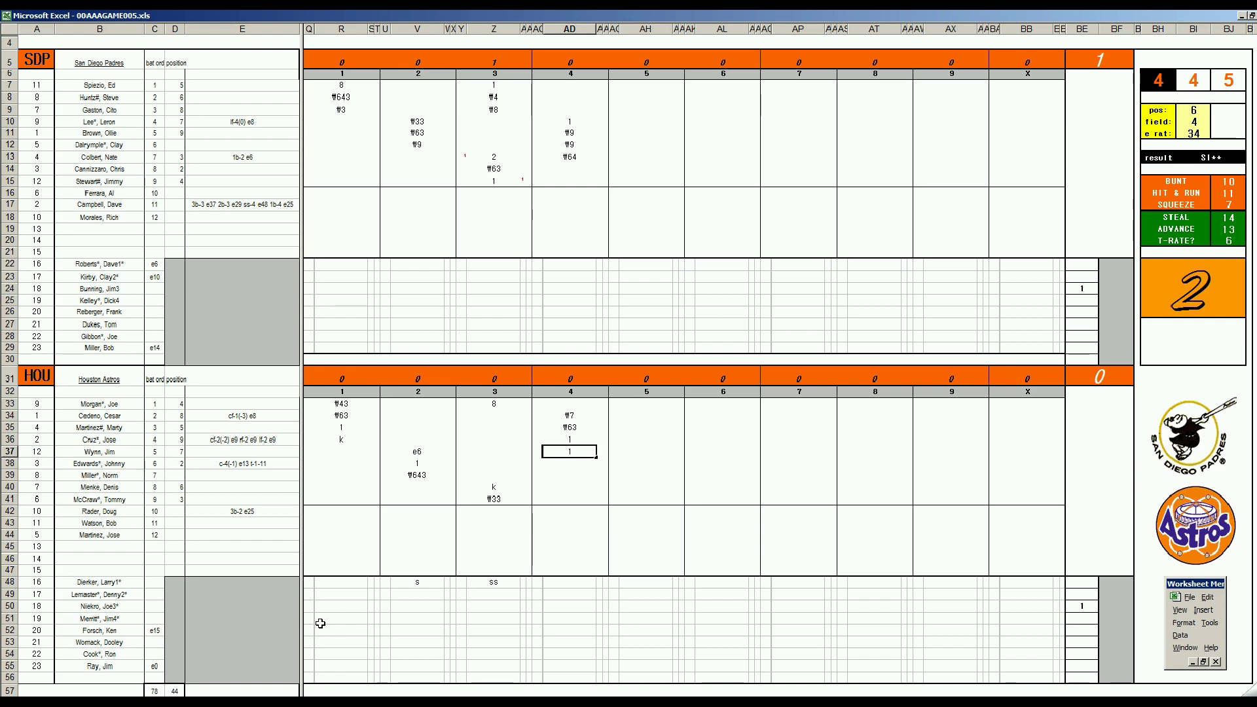
key(Return)
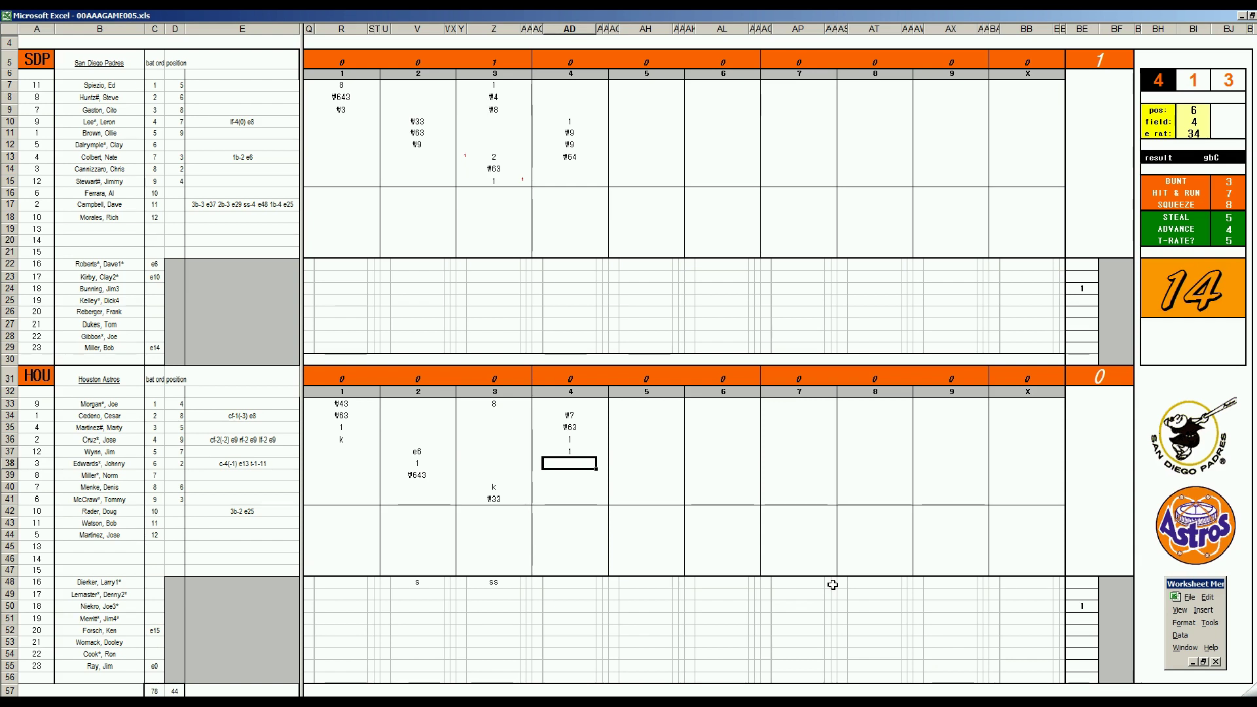
text(8)
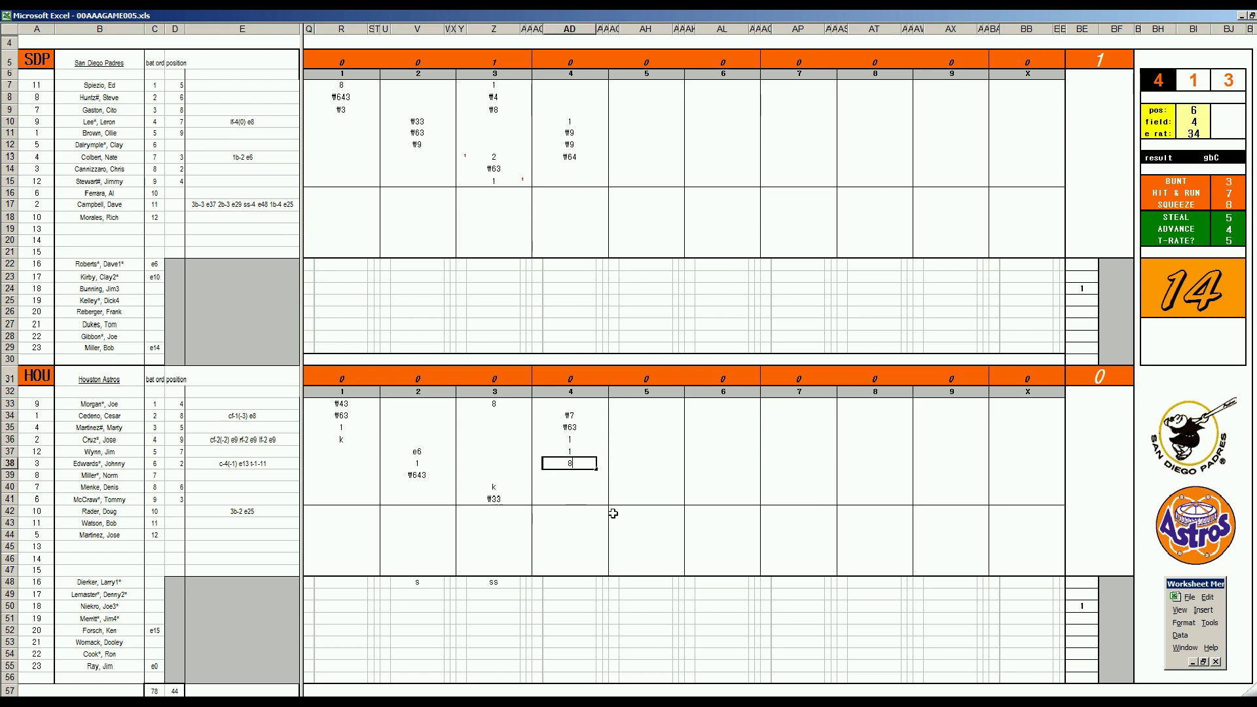
key(Return)
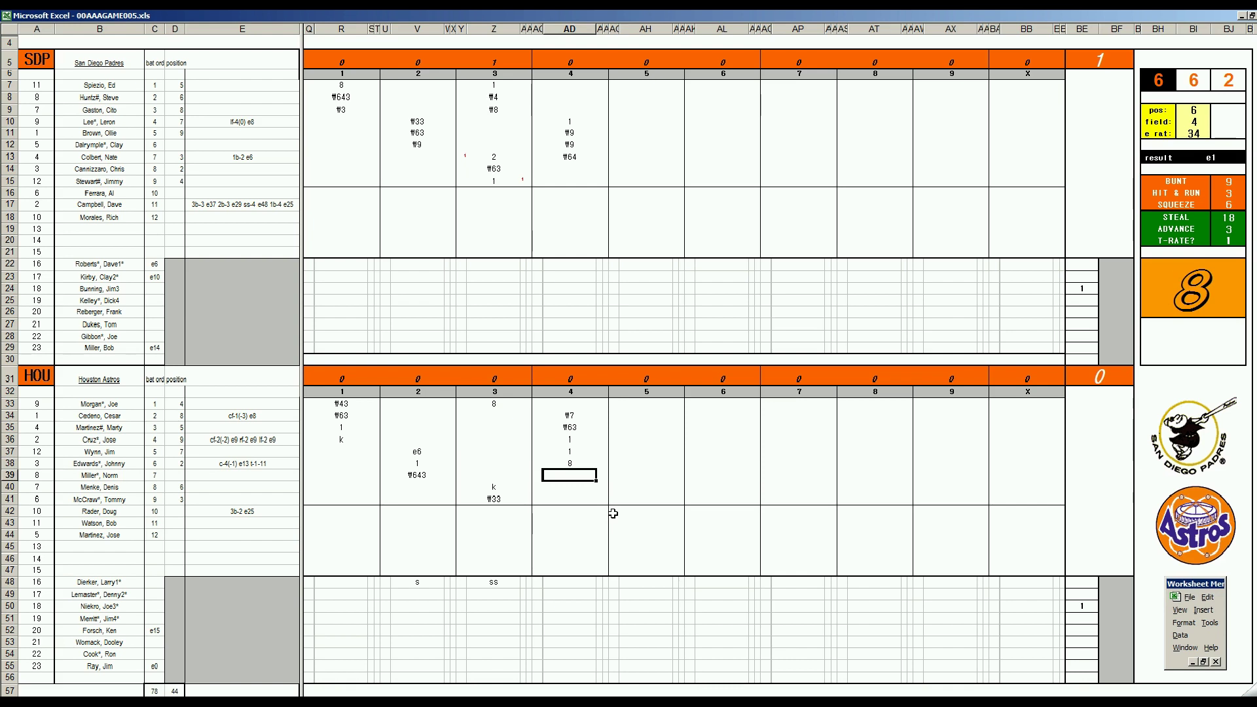
Step: Record Houston's fourth-inning result 1 in cell AD39 and enter 2 in the adjoining cell AE39
text(1)
key(Right)
text(2)
Step: Enter 1 in cells AC36 and AC37 to credit the two Houston runners with fourth-inning runs
key(Left)
key(Left)
key(Up)
key(Up)
key(Up)
text(1)
key(Down)
text(1)
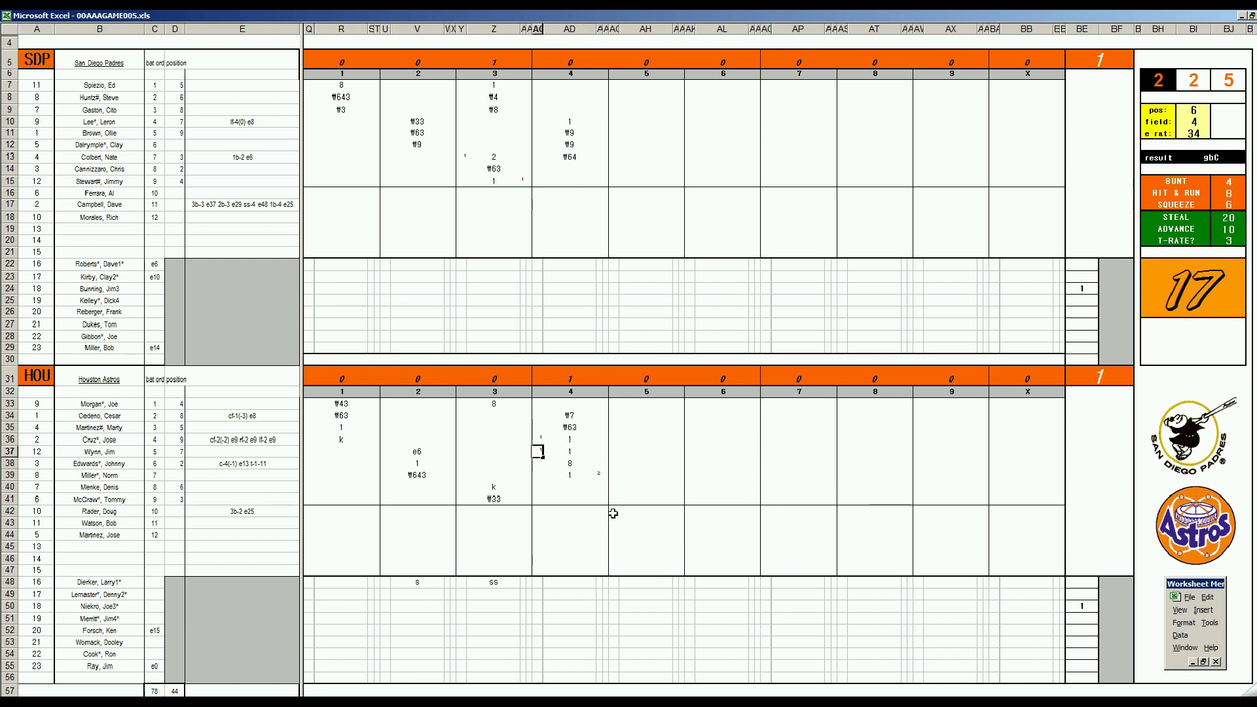
Step: Record Houston's fourth-inning result k in cell AD40
key(Right)
key(Down)
key(Down)
key(Down)
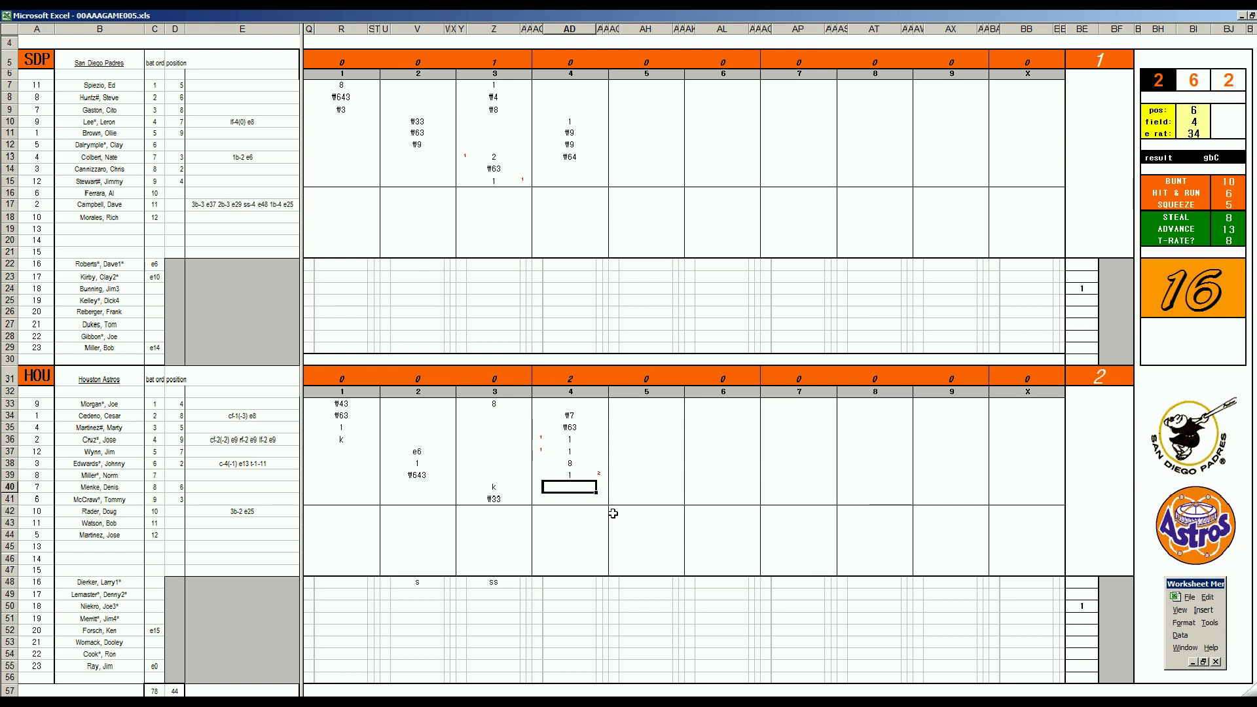
text(k)
Step: Record San Diego's fifth-inning results ₩53 in AH14, 1 in AH15, ₩8 in AH7, 8 in AH8 and k in AH9
click(636, 170)
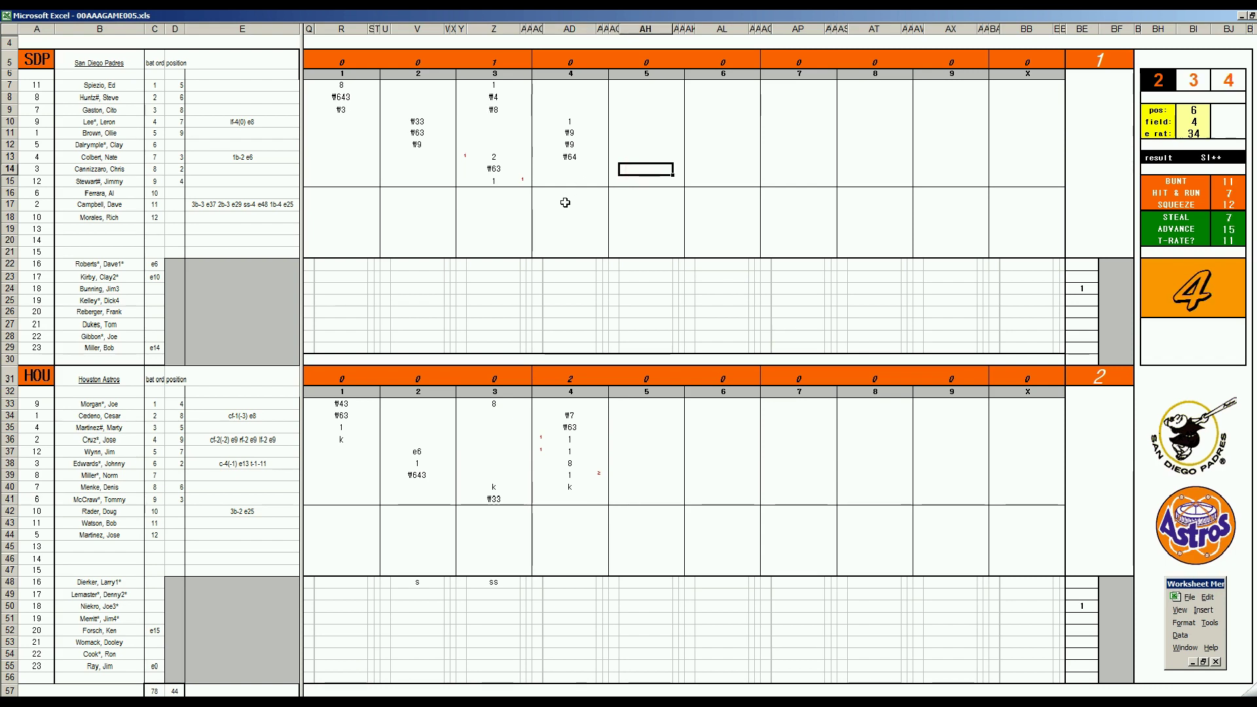
text(#53)
key(Return)
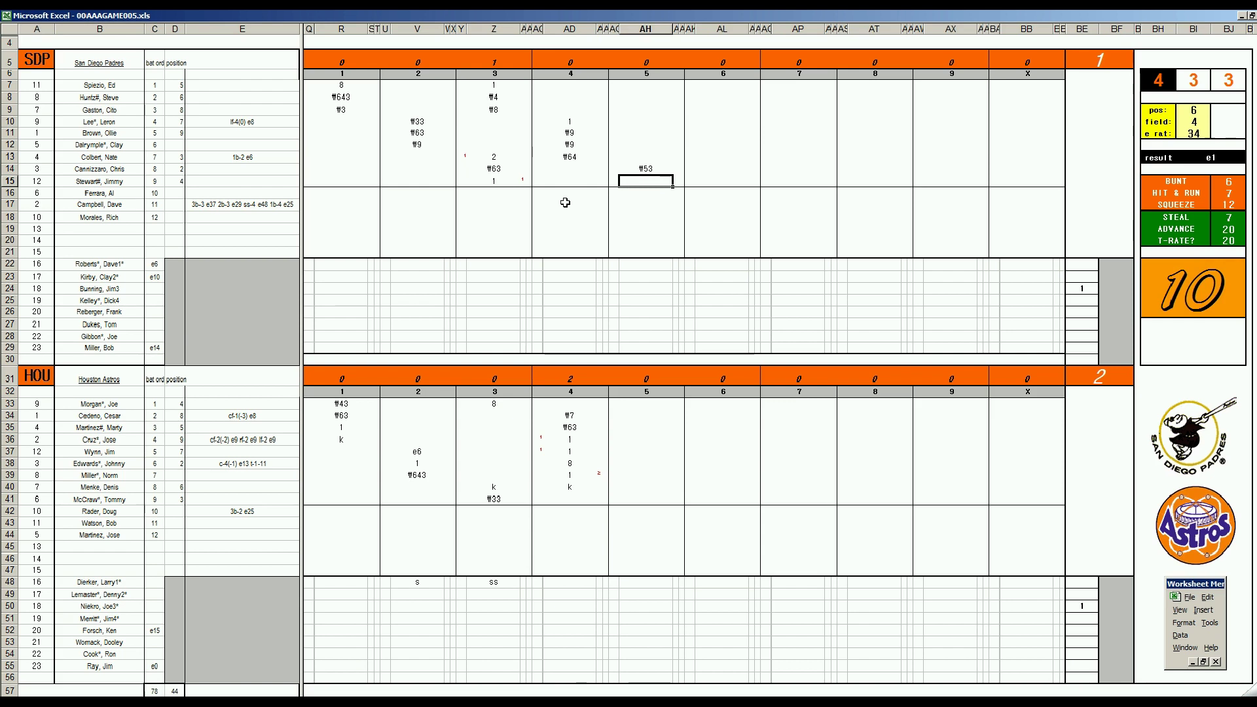
text(1)
key(Return)
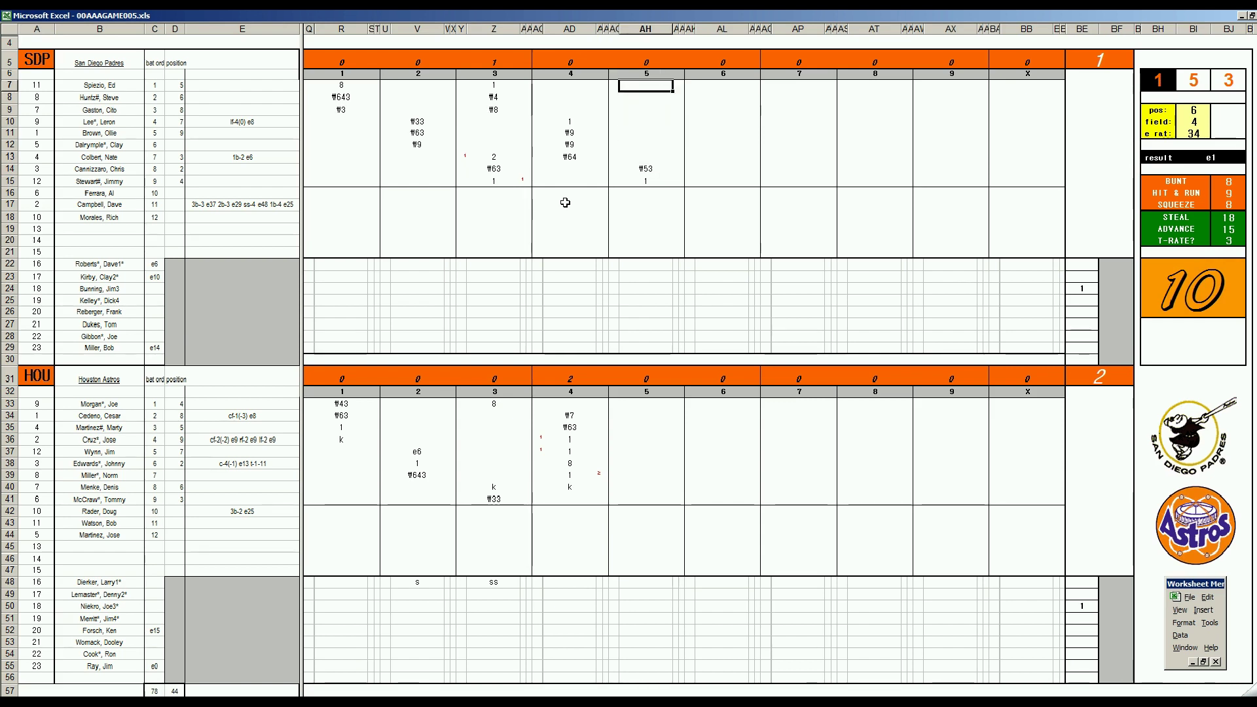
text(#8)
key(Return)
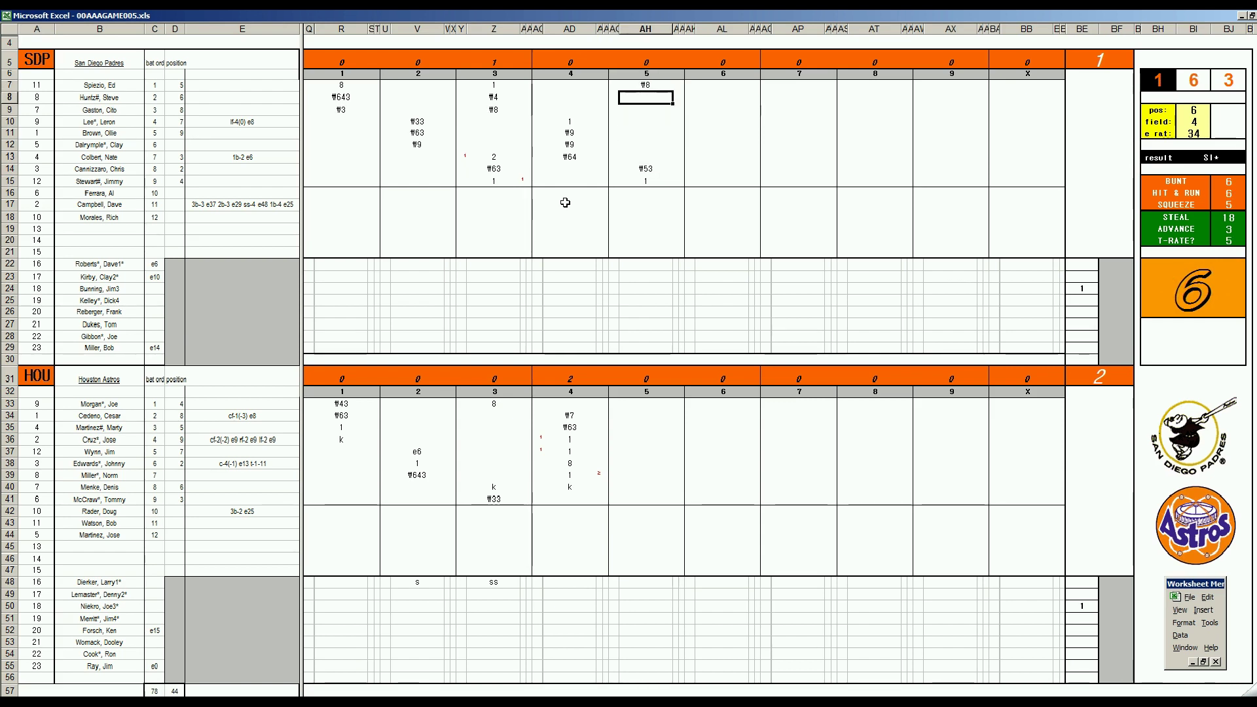
text(8)
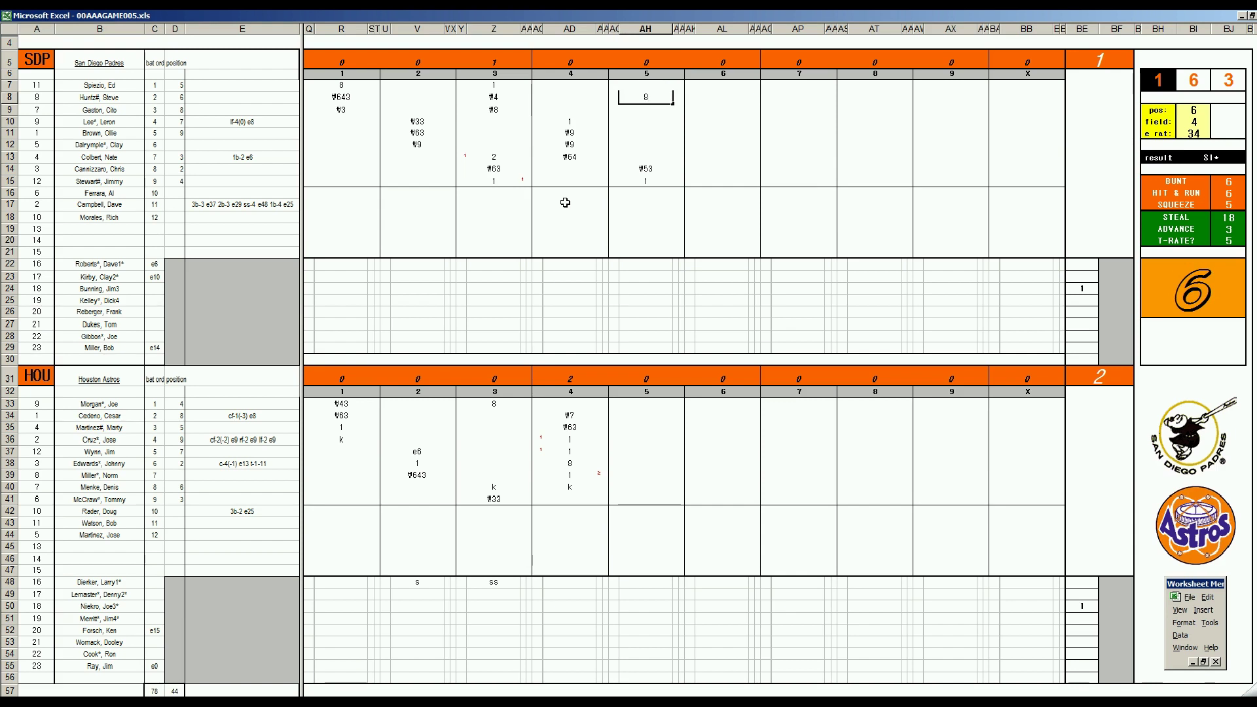
key(Return)
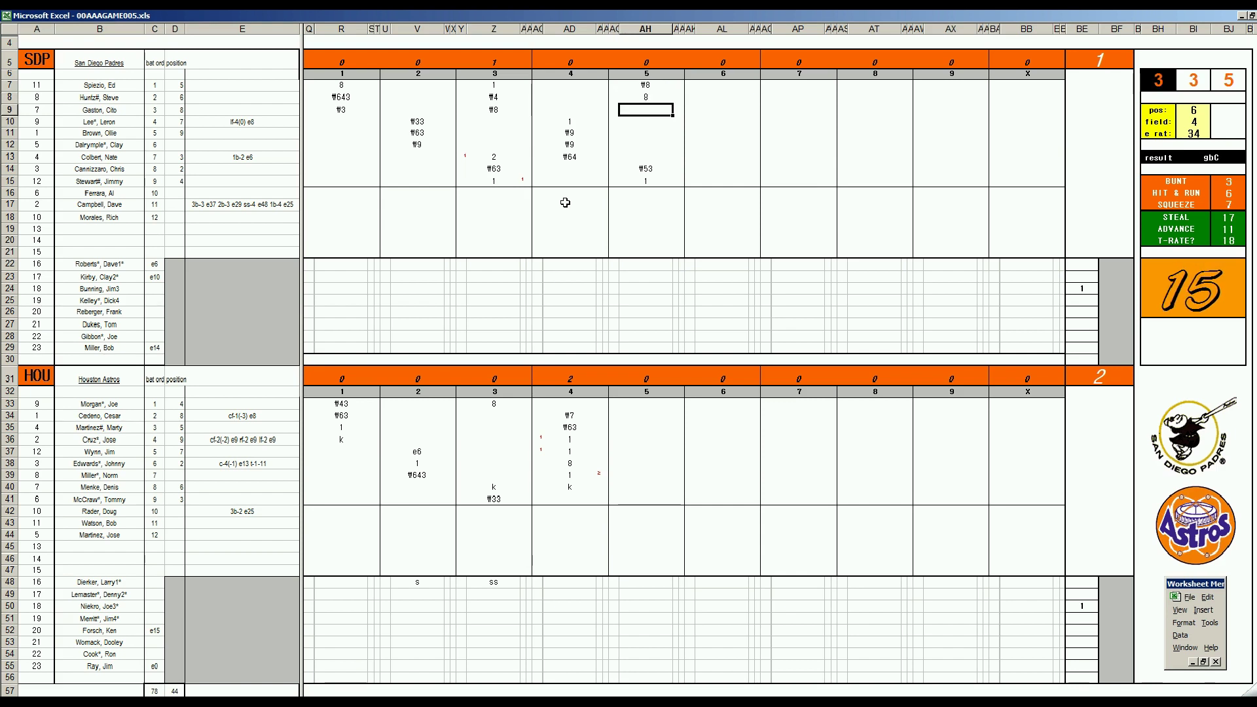
text(k)
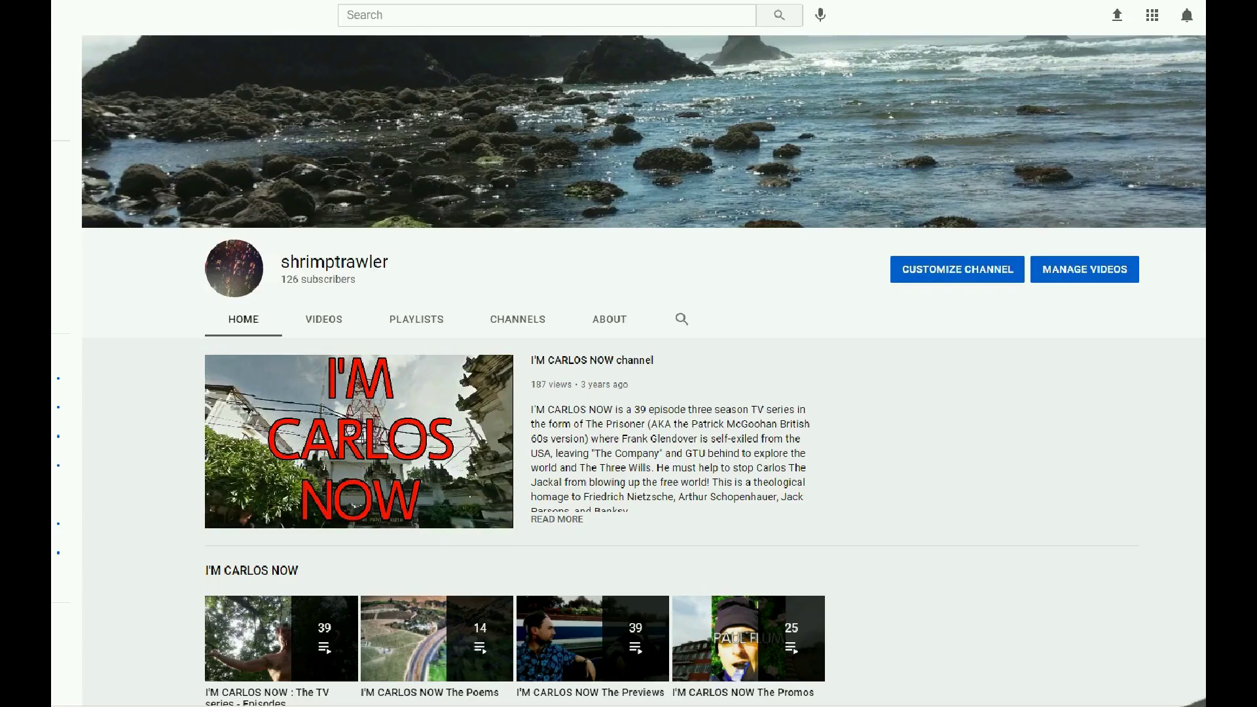
scroll(629, 367, down, 4)
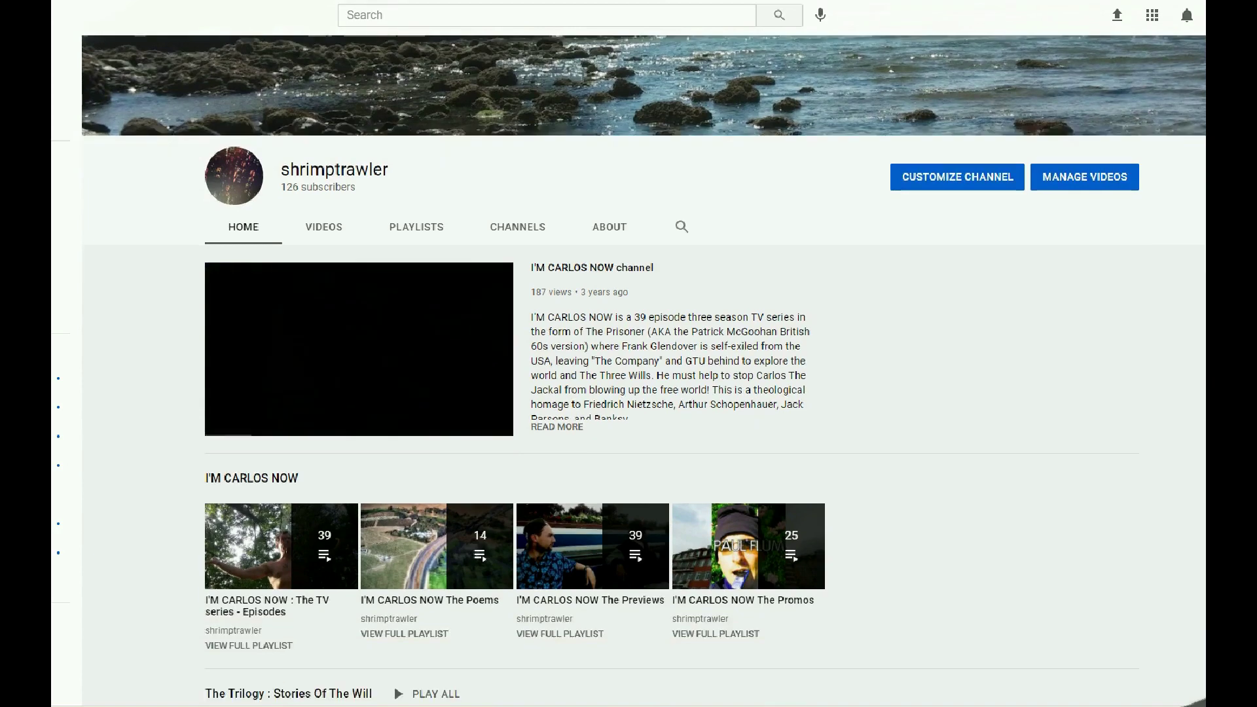
scroll(628, 367, down, 4)
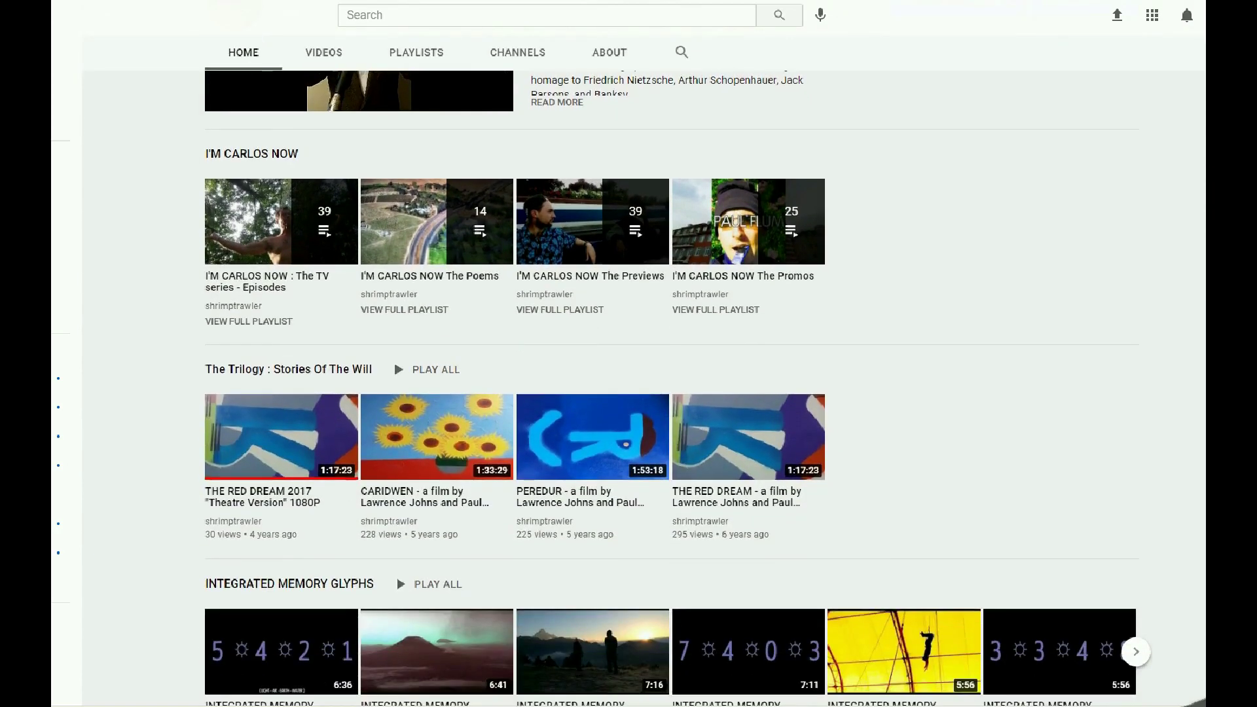
scroll(629, 367, down, 3)
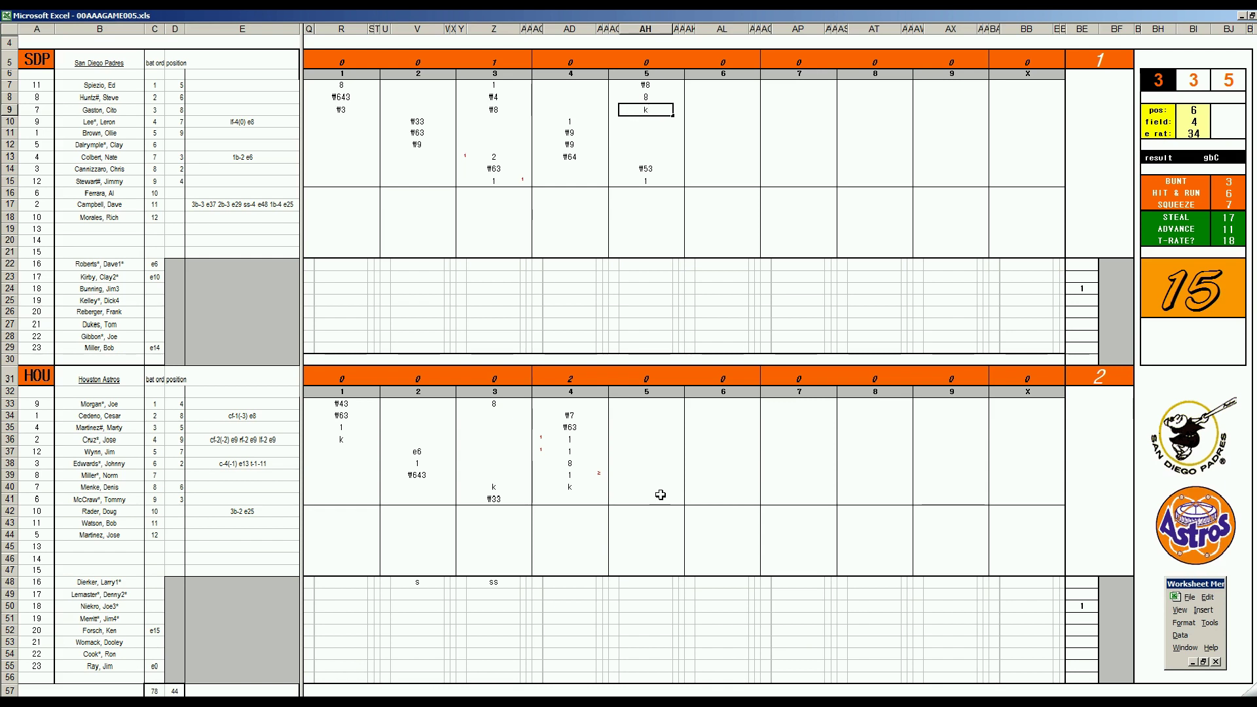
Step: Record Houston's fifth-inning results ₩5 in cell AH41 and 1 in cell AH33
click(646, 499)
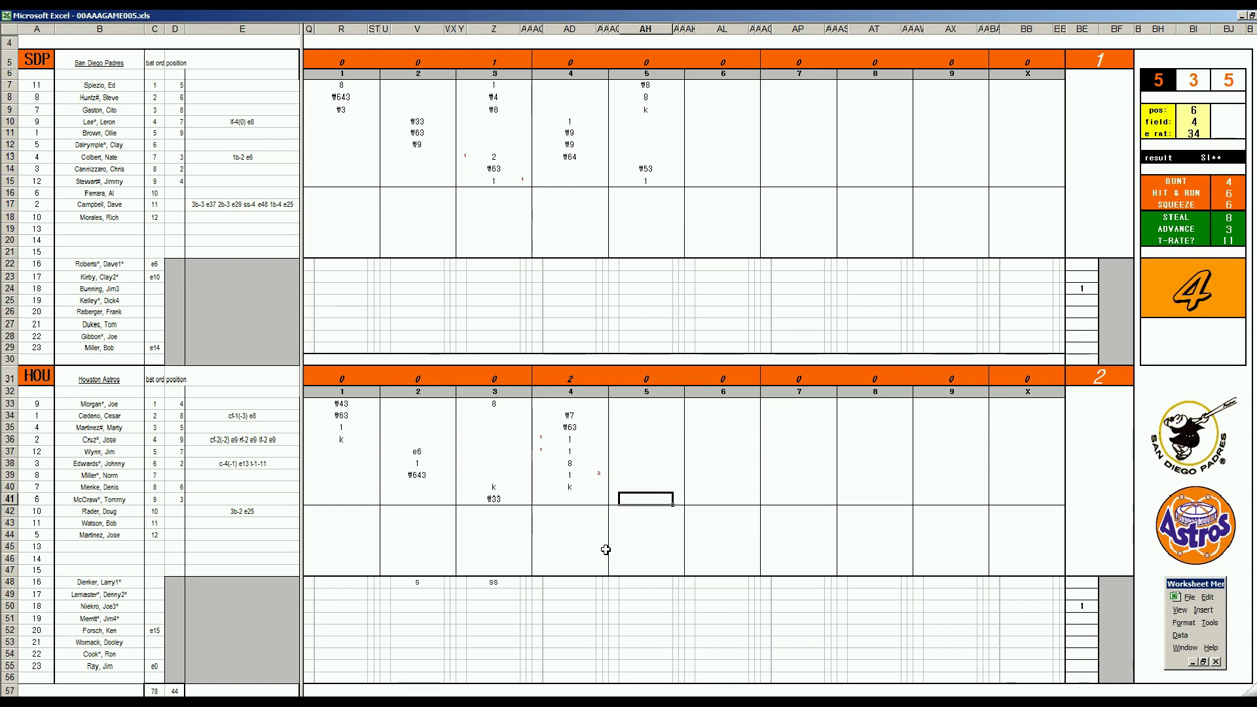
text(#5)
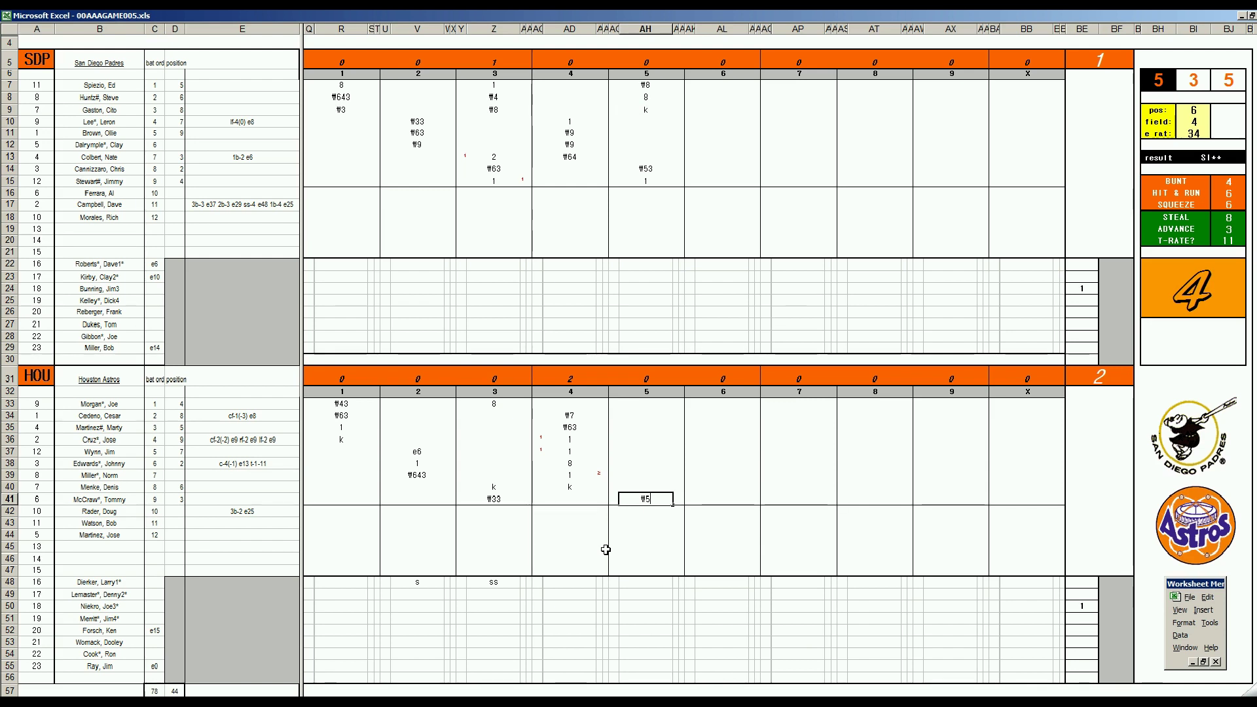
key(Return)
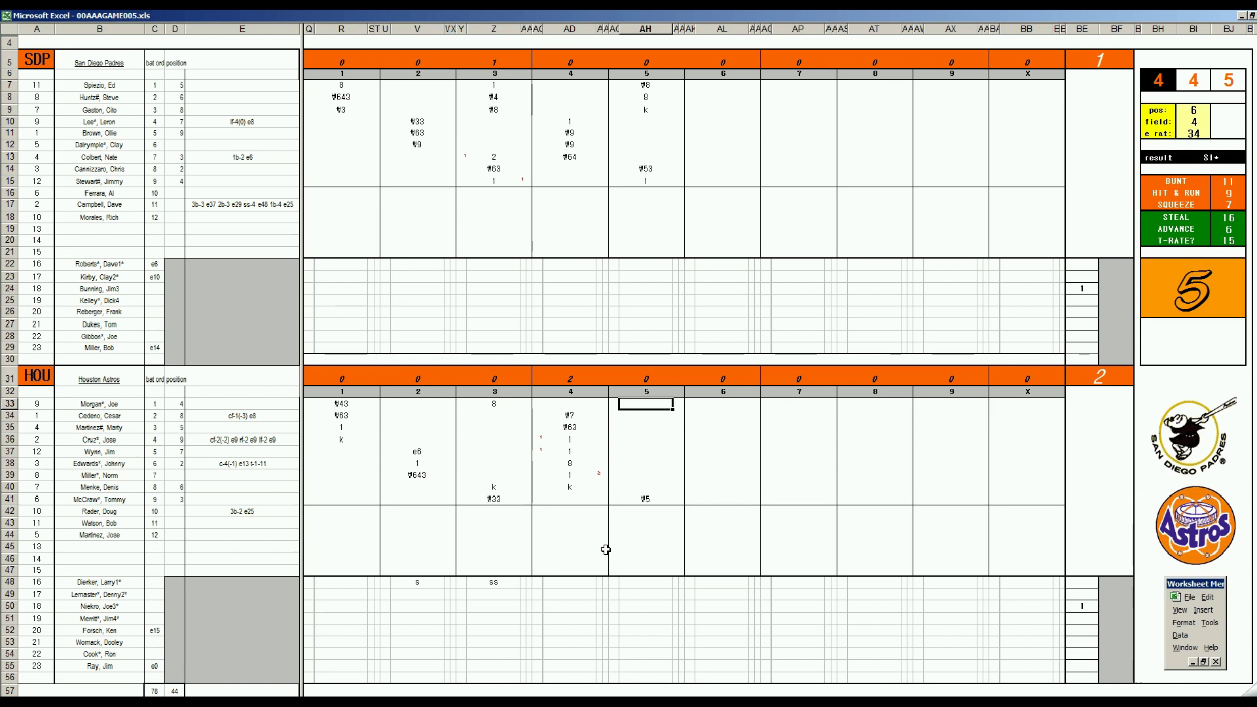
text(1)
key(Return)
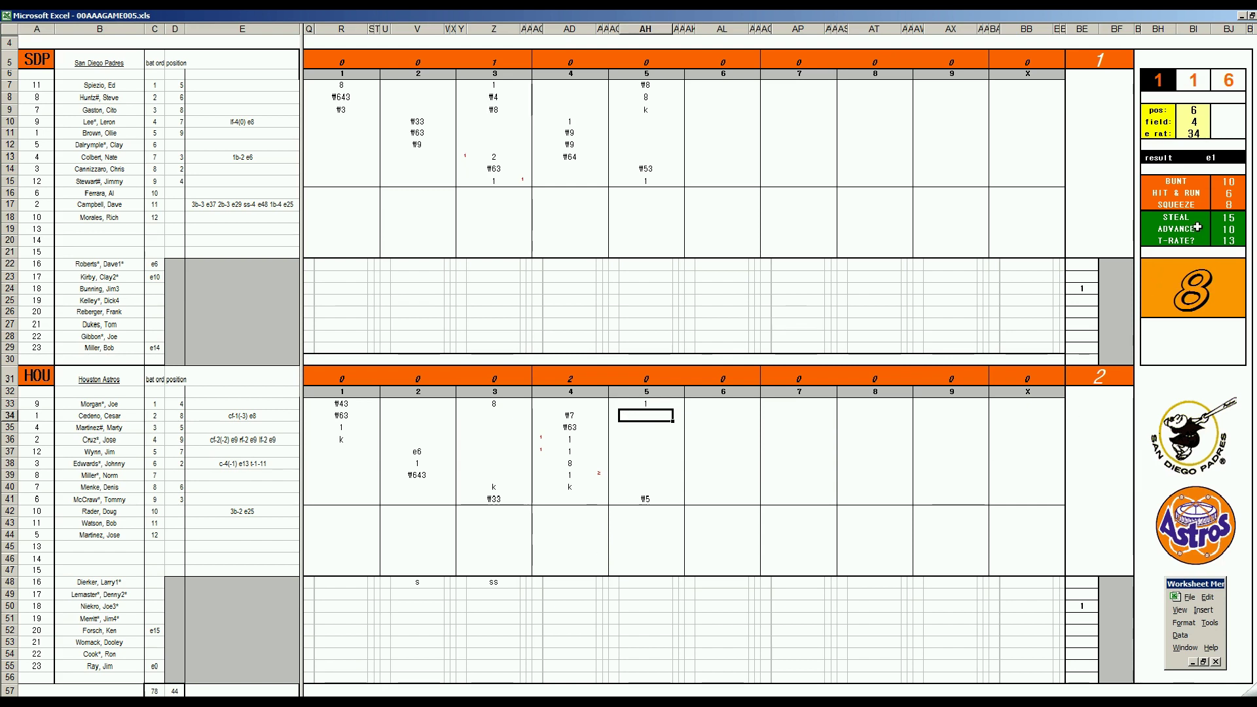
Step: Enter sss in cell AH48 of Houston's pitching rows and record the fifth-inning result k in cell AH34
click(653, 583)
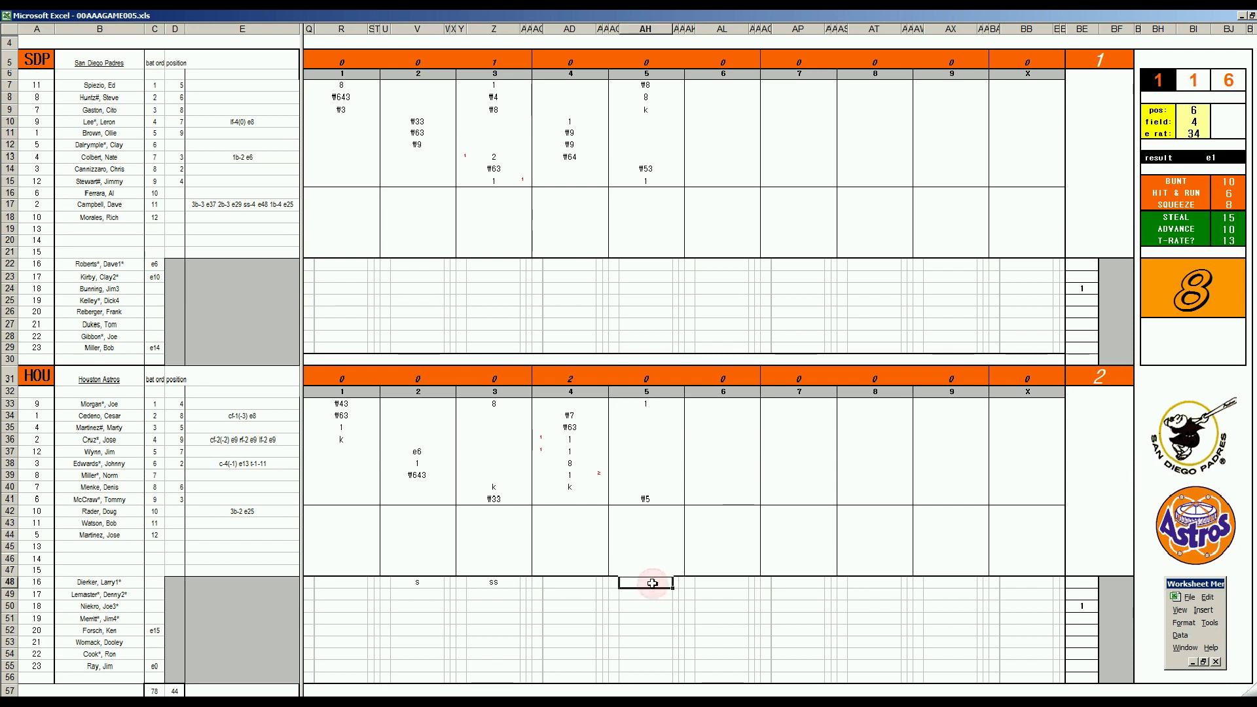
text(sss)
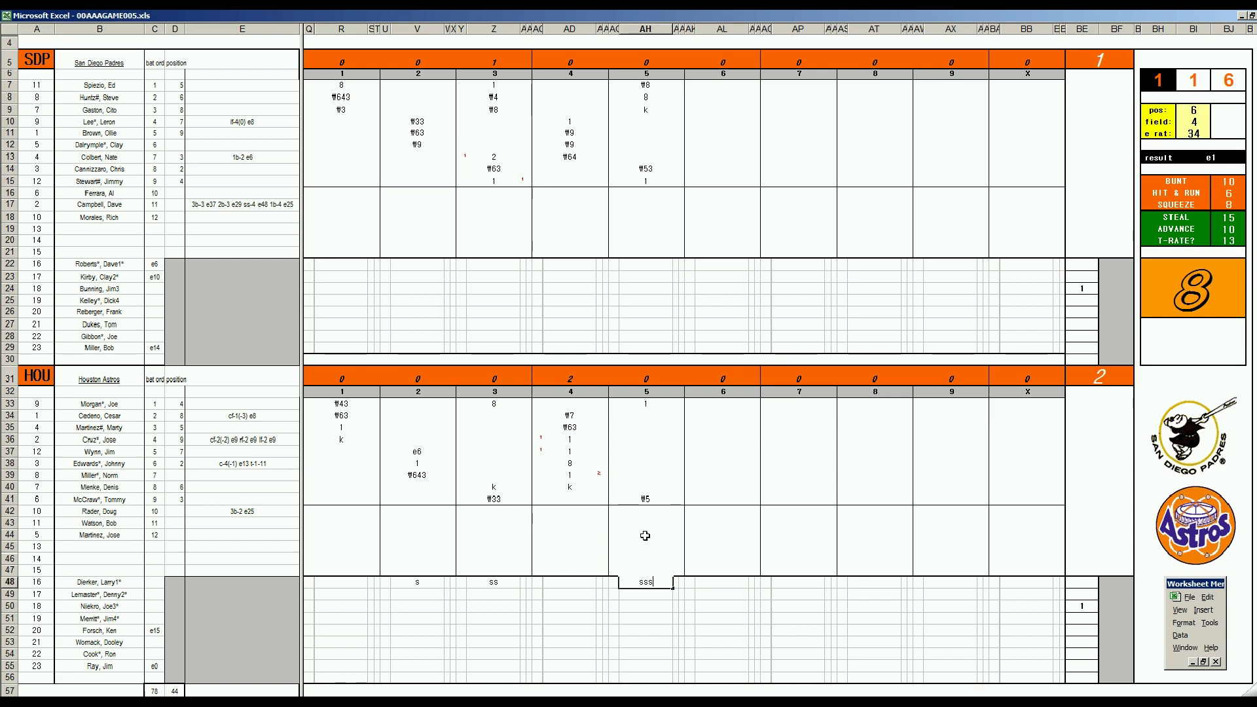
click(649, 414)
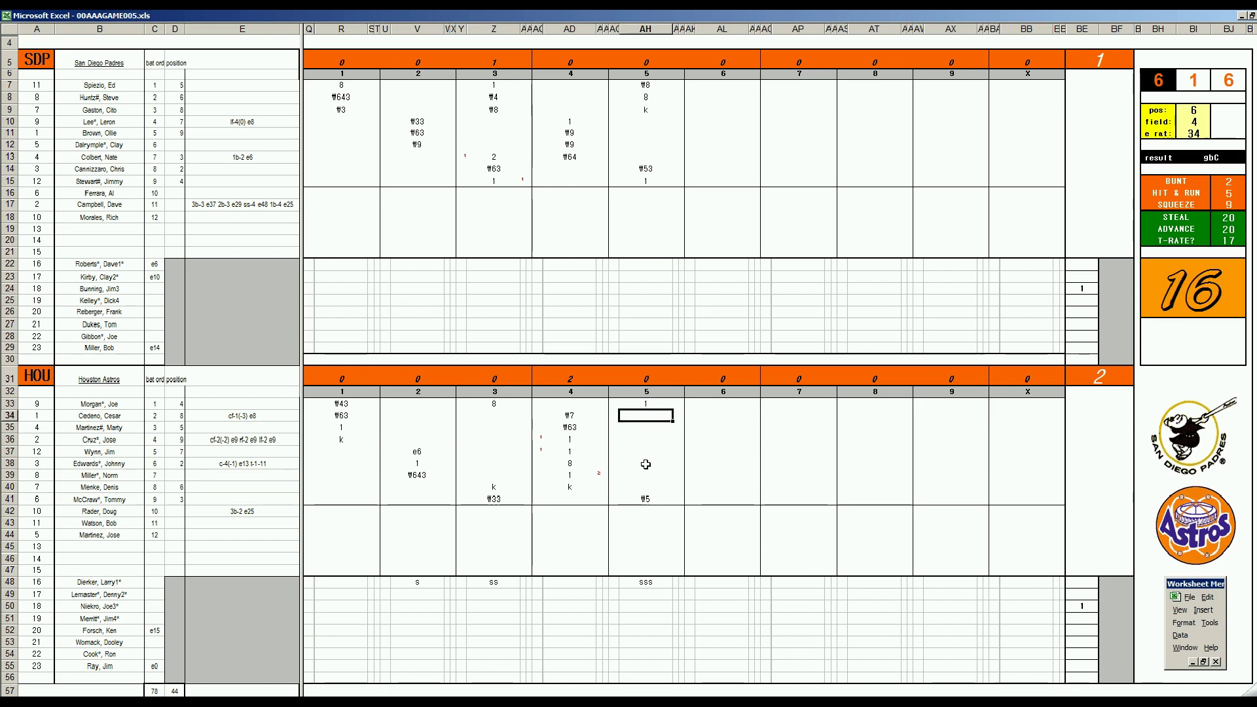
text(k)
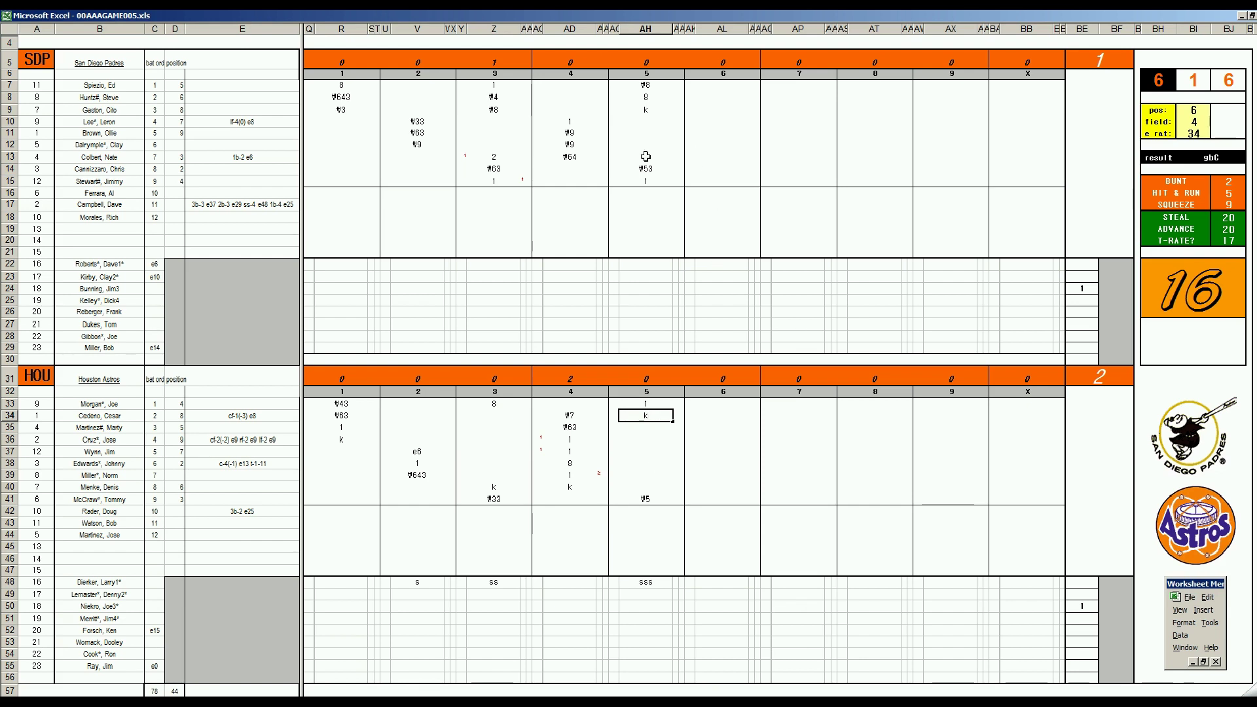
Step: Record San Diego's sixth-inning results 1, ₩643 and ₩4 in cells AL10 to AL12
click(718, 125)
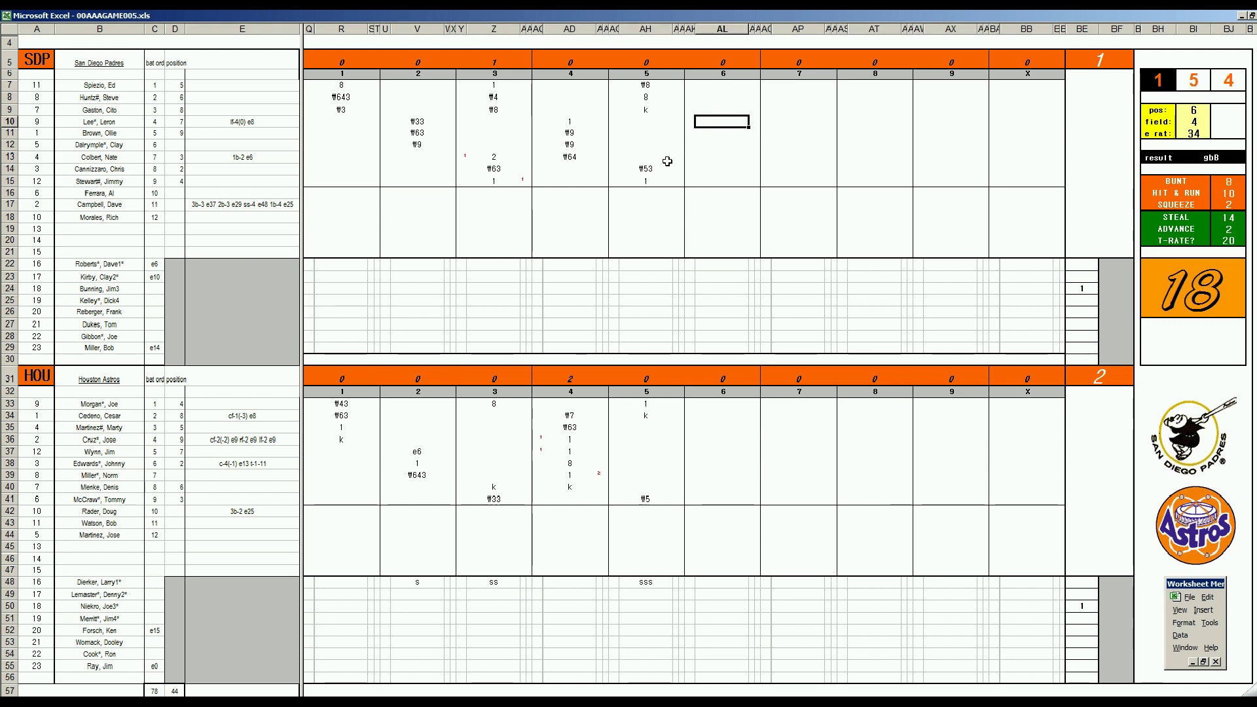
text(1)
key(Return)
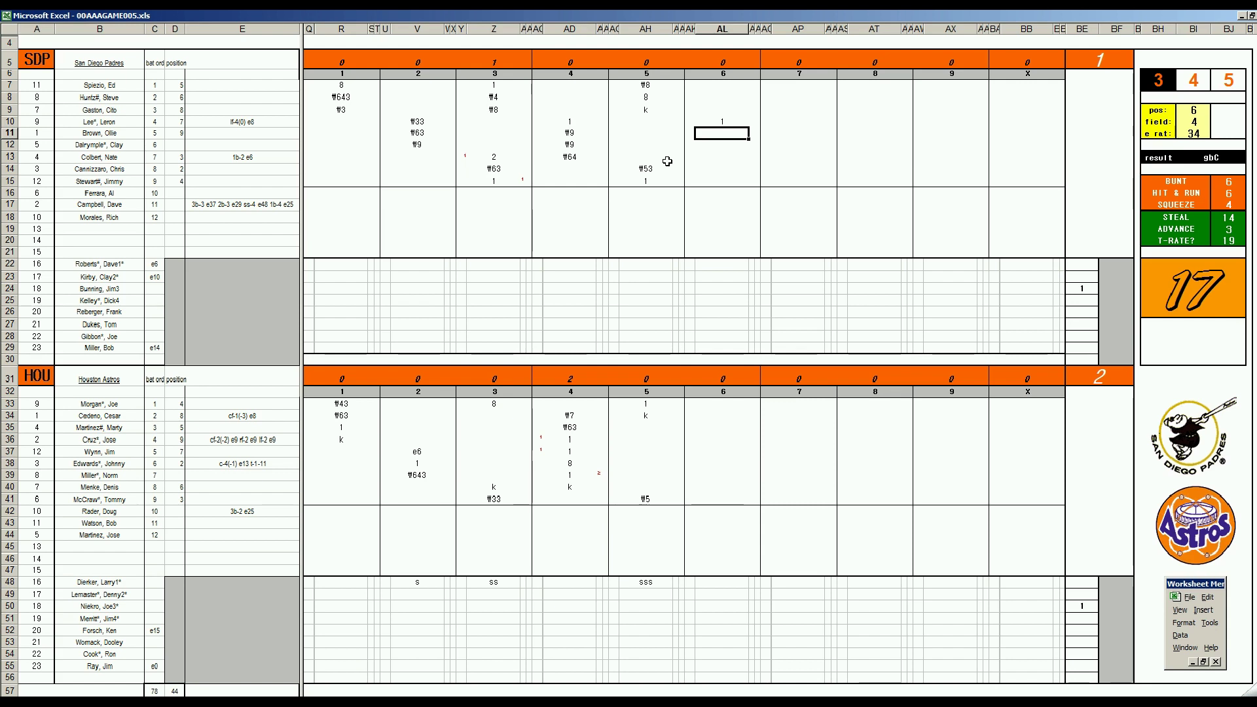
text(\643)
key(Return)
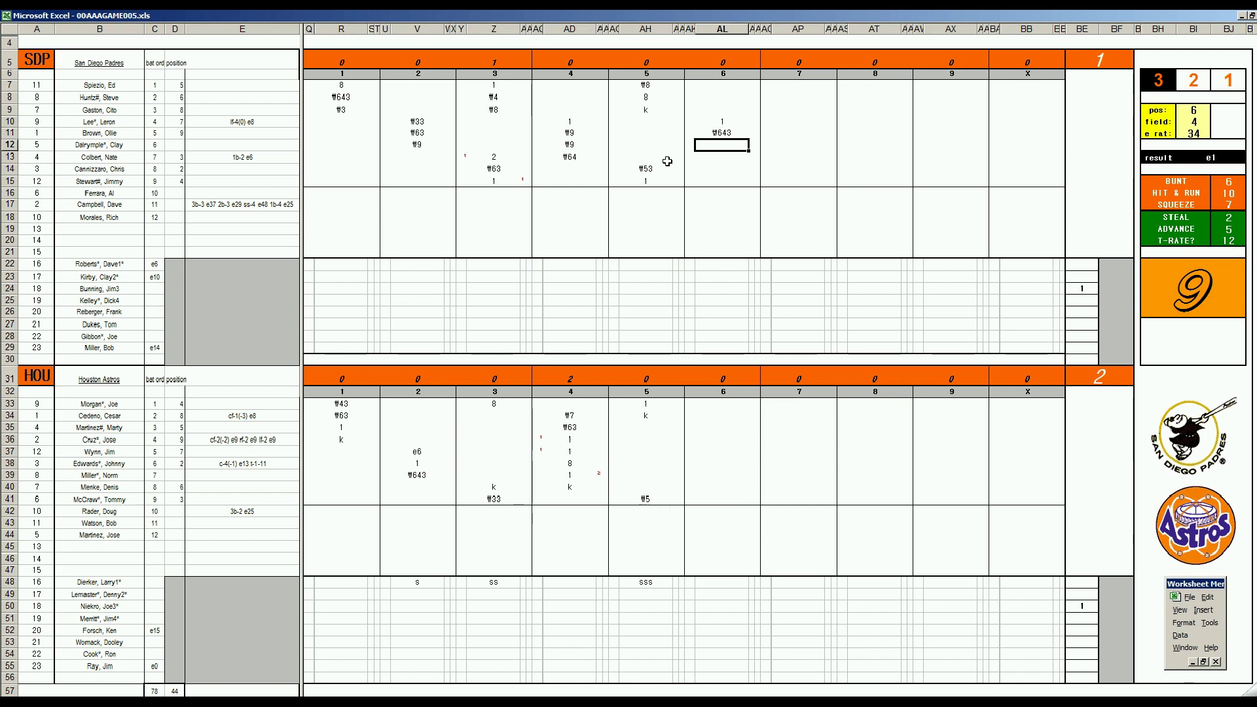
text(\4)
Step: Record Houston's sixth-inning results 1, ₩163 and k in cells AL35 to AL37
click(728, 429)
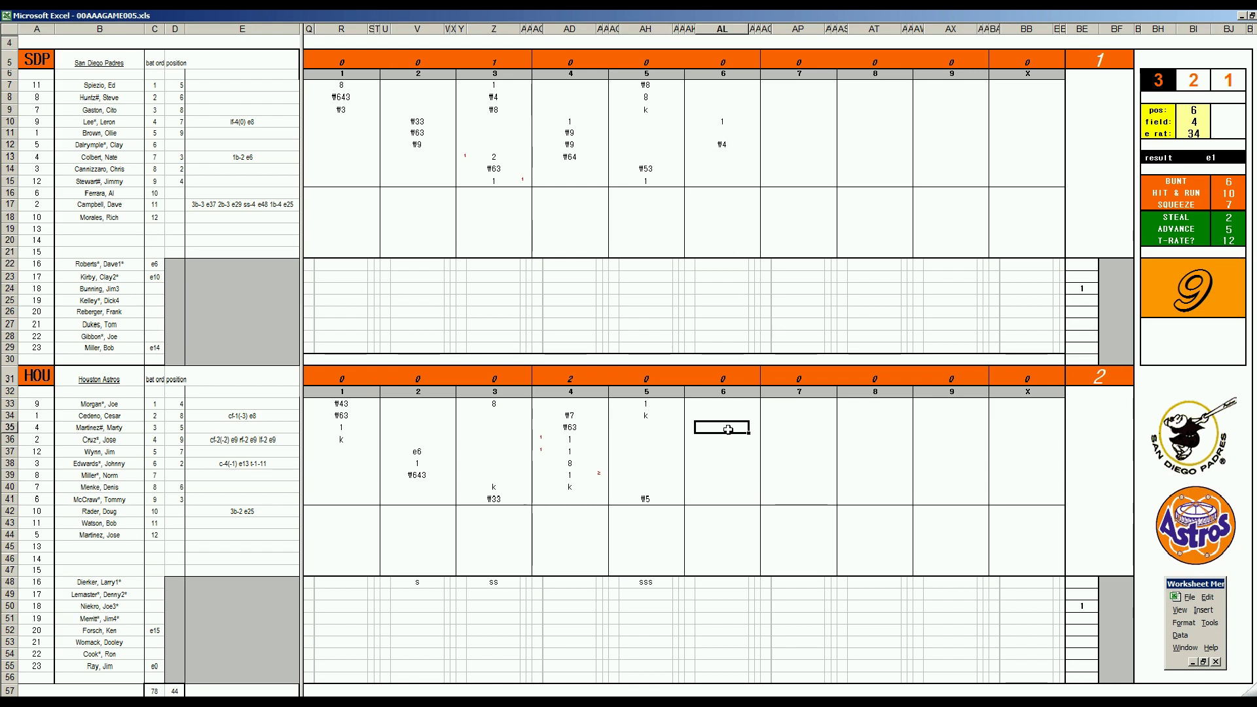
text(1)
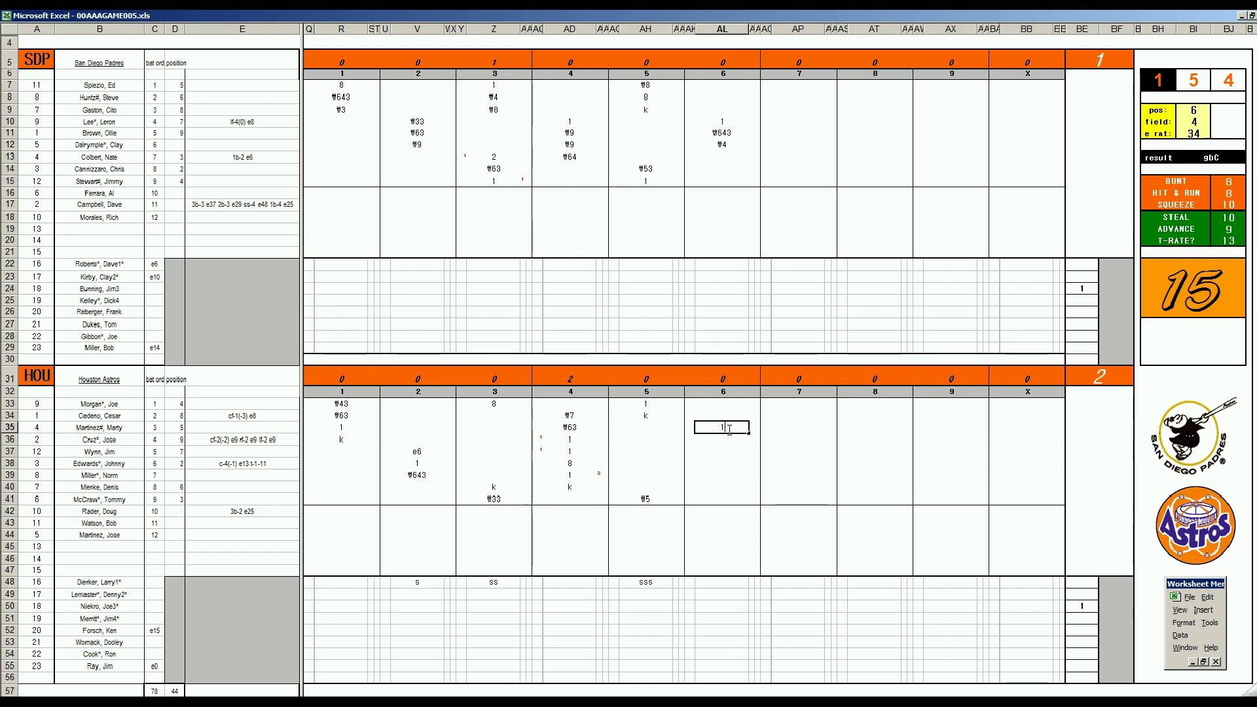
key(Return)
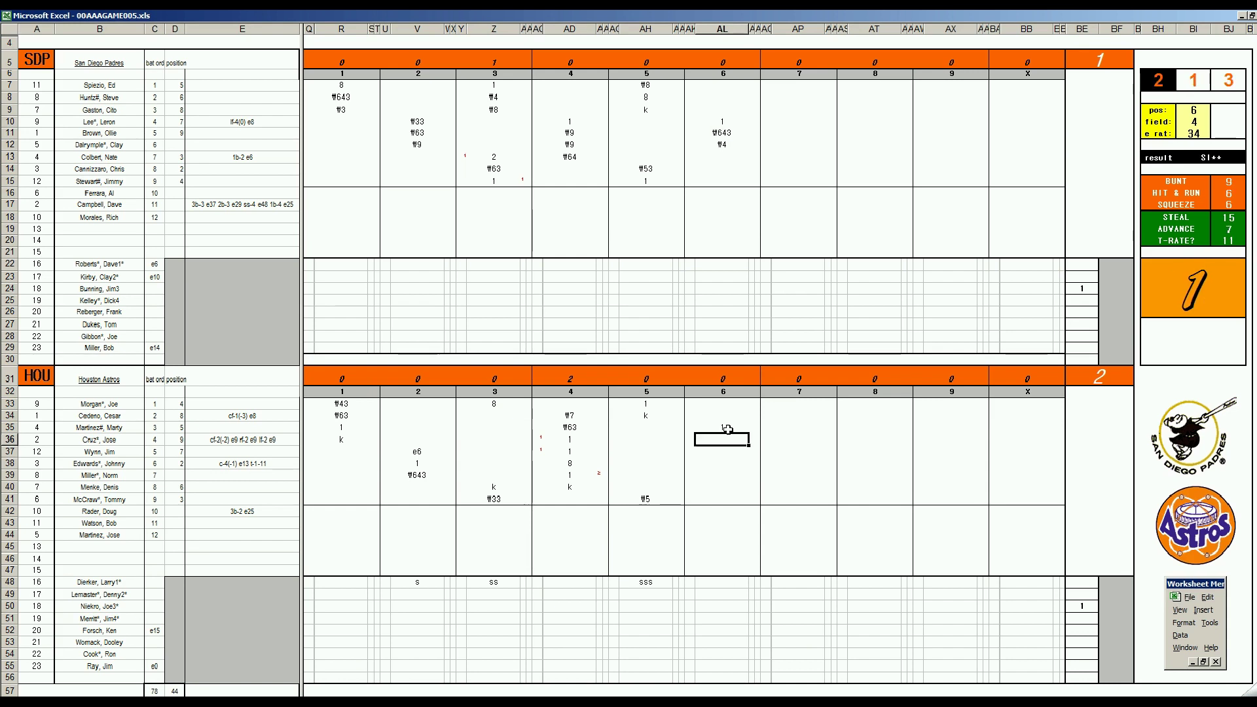
text(\163)
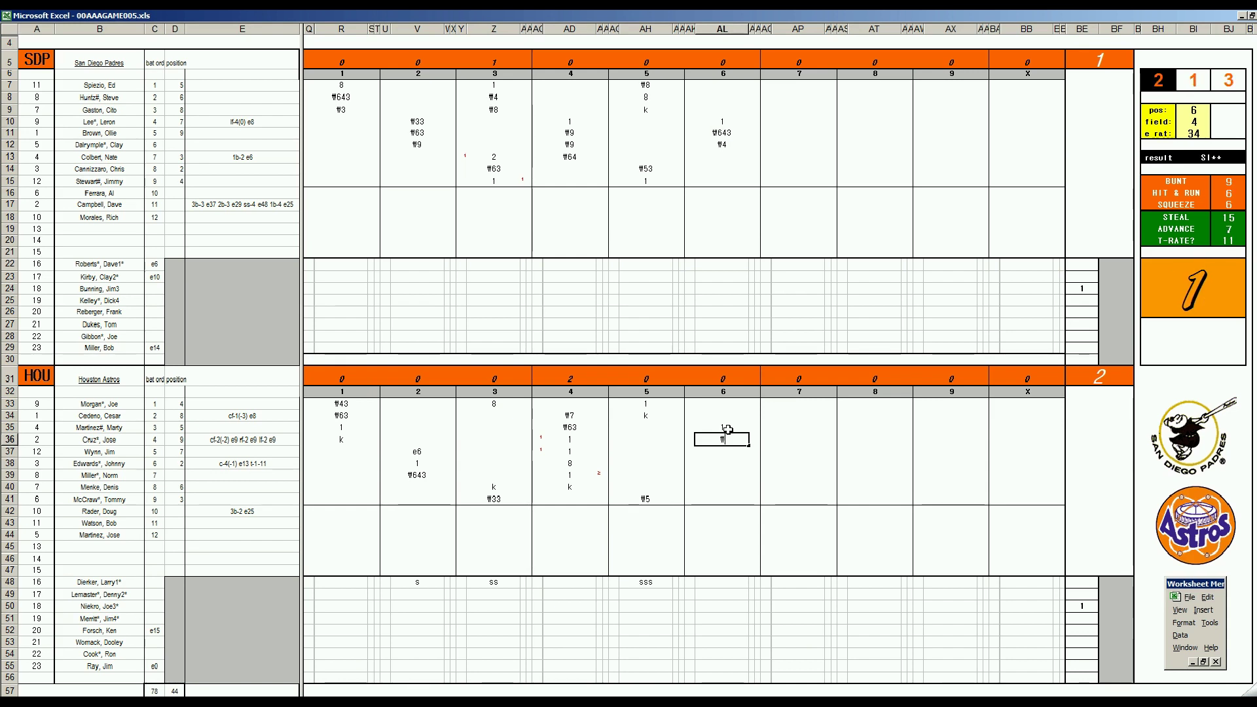
key(Return)
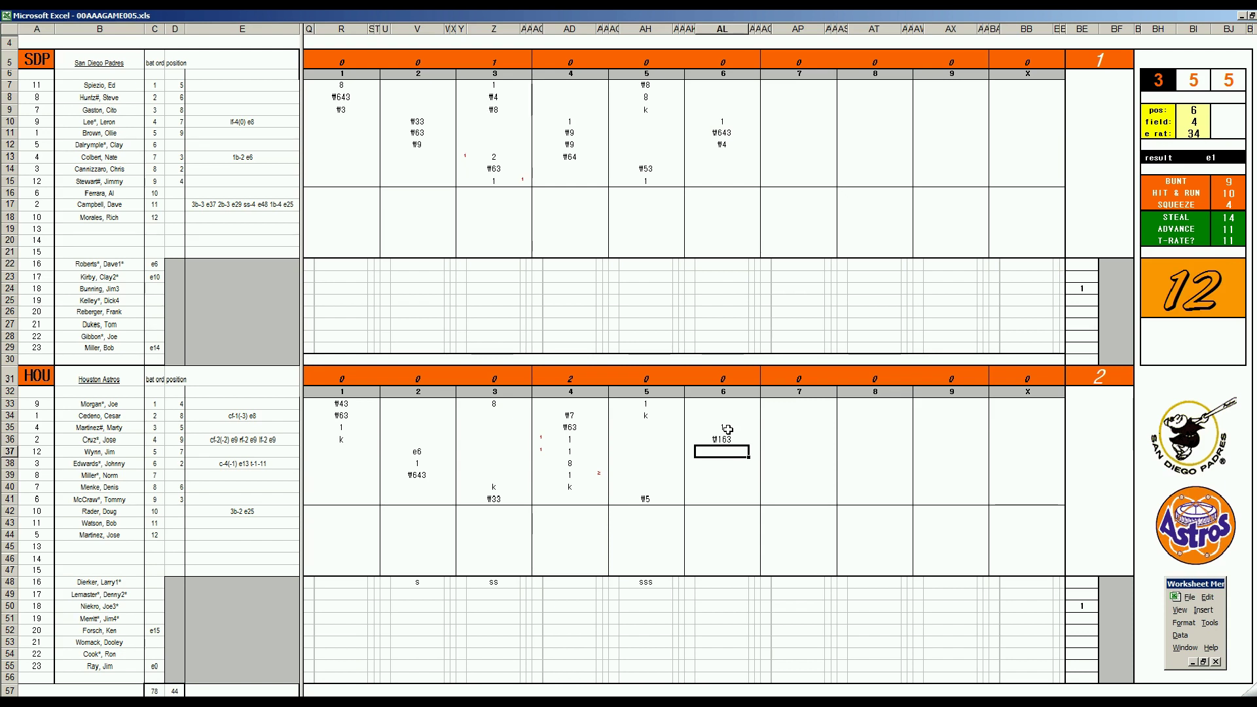
text(k_)
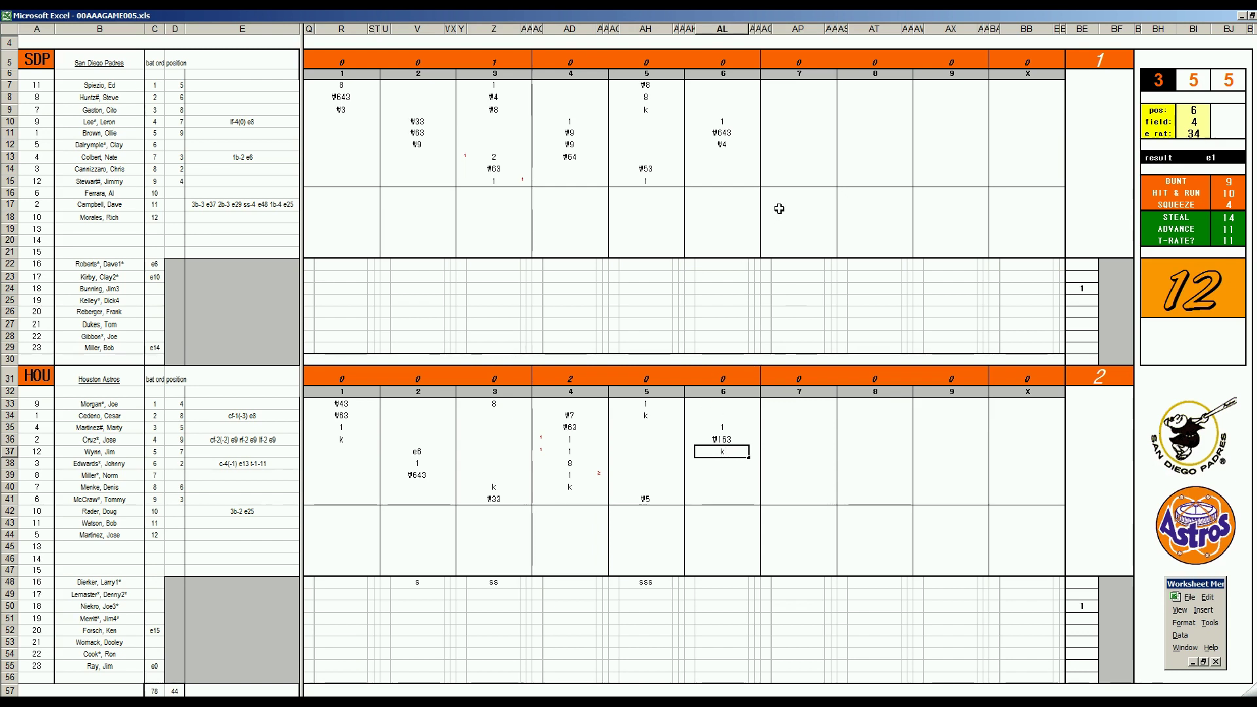
Step: Record San Diego's seventh-inning results k, 2 and ₩5 in cells AP13 to AP15
click(792, 159)
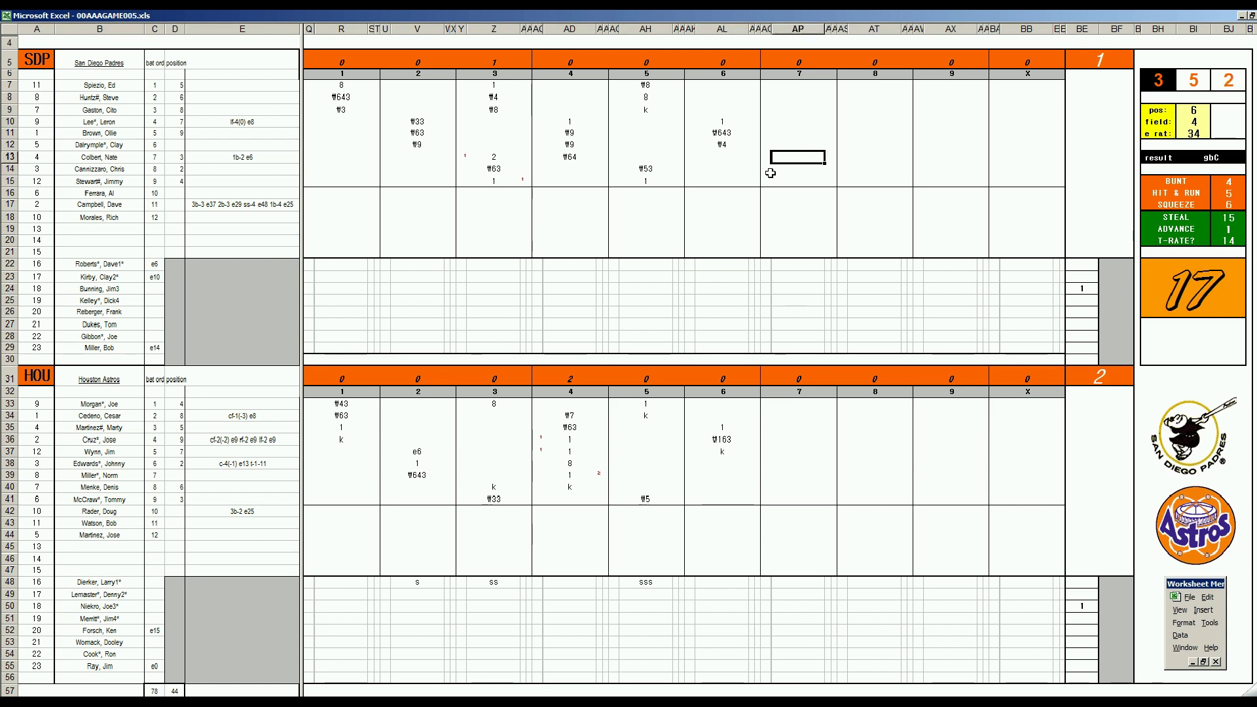
text(k)
click(771, 173)
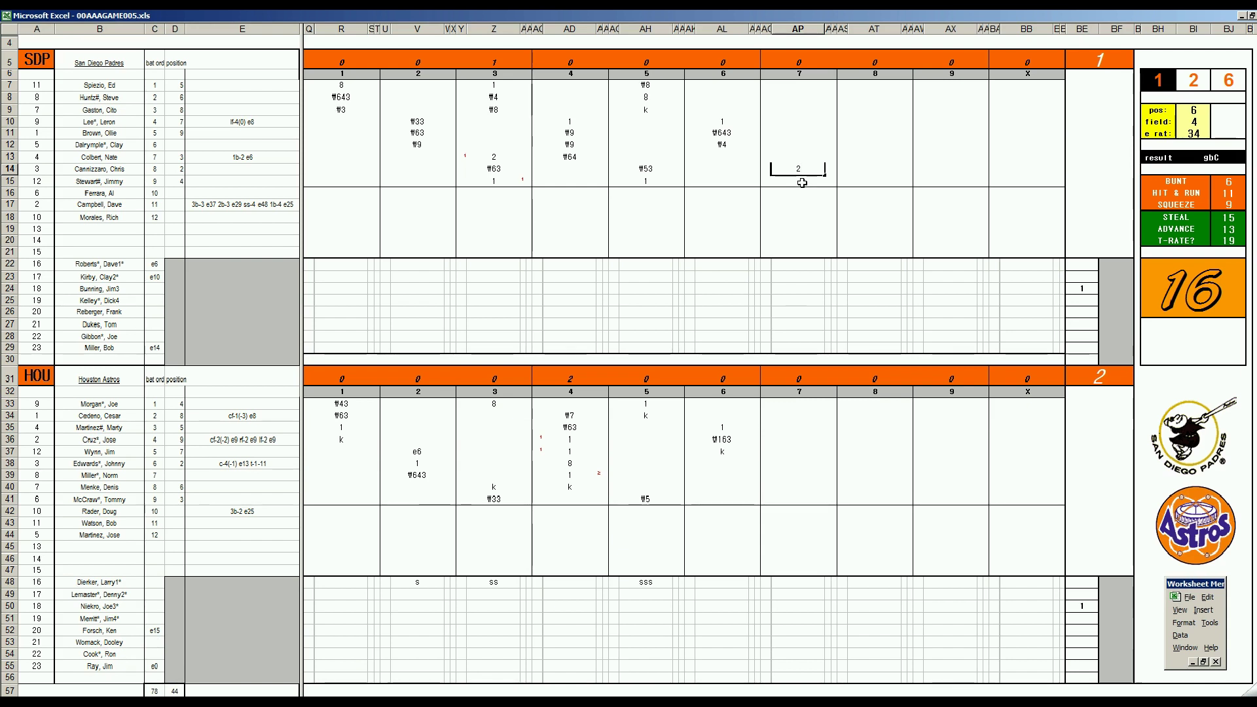
key(Return)
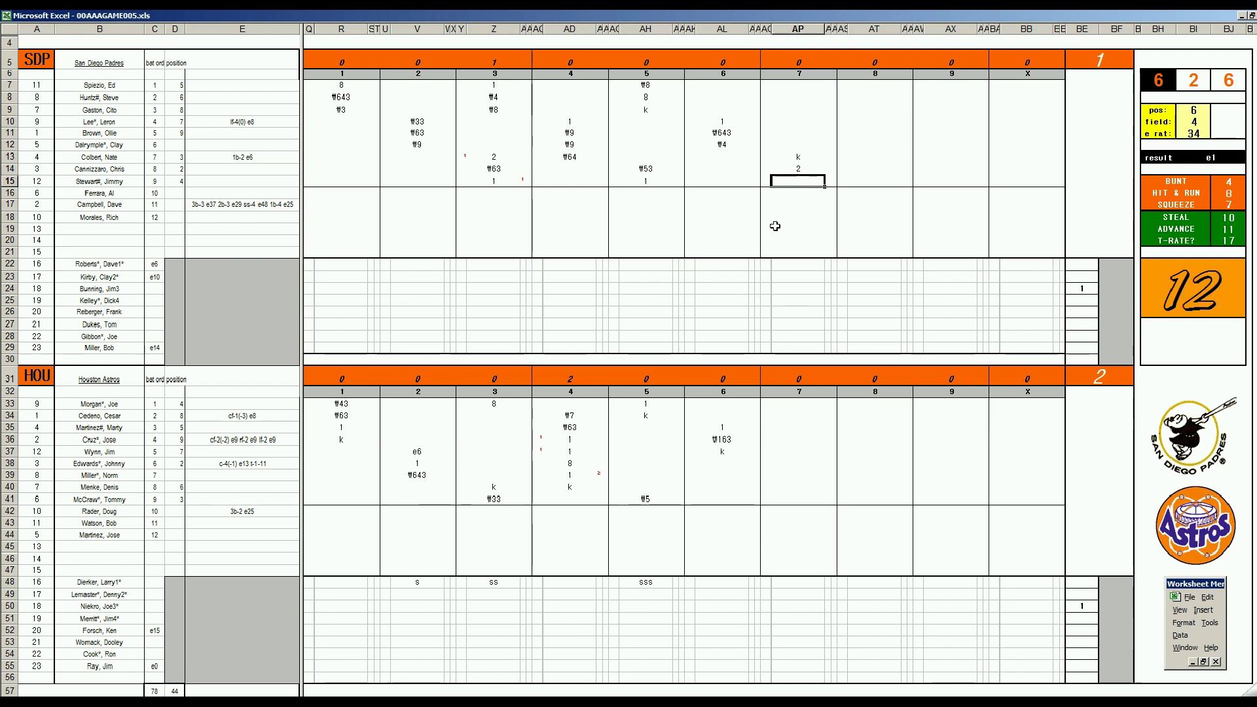
text(#5)
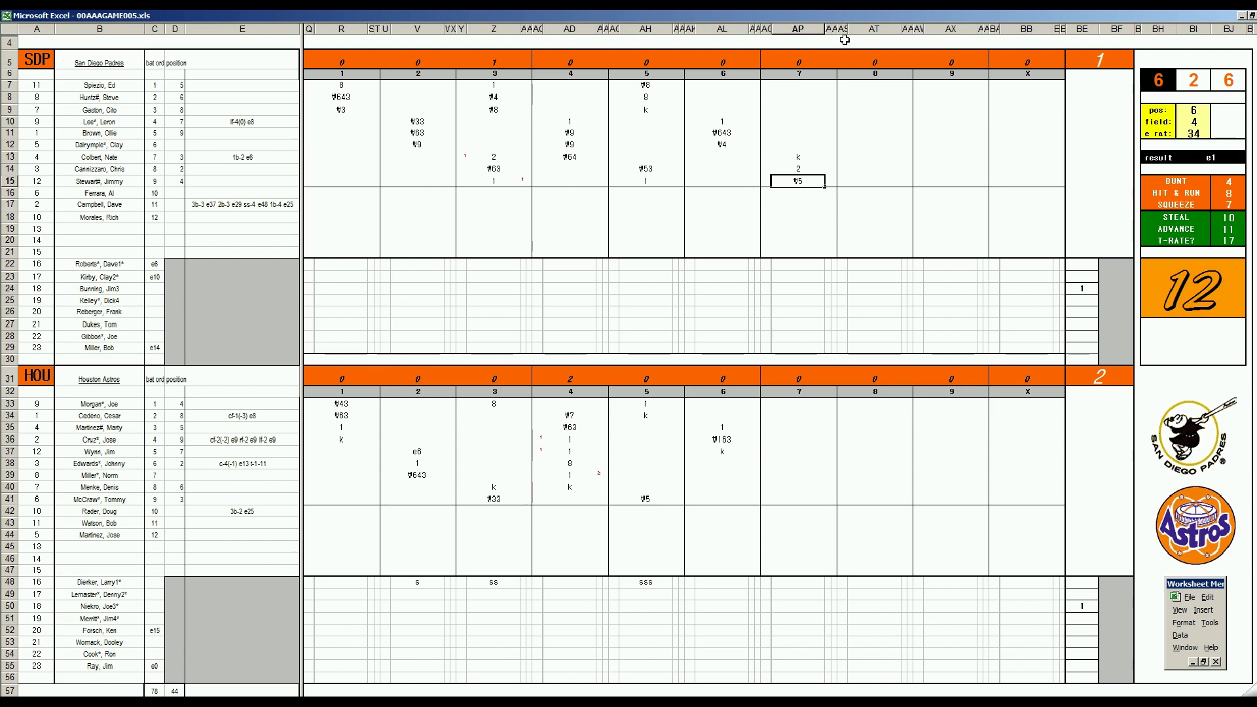
Step: Set the fielding lookup to position 7 and fielding rating 3, and record San Diego's seventh-inning result ₩7 in cell AP7
click(799, 86)
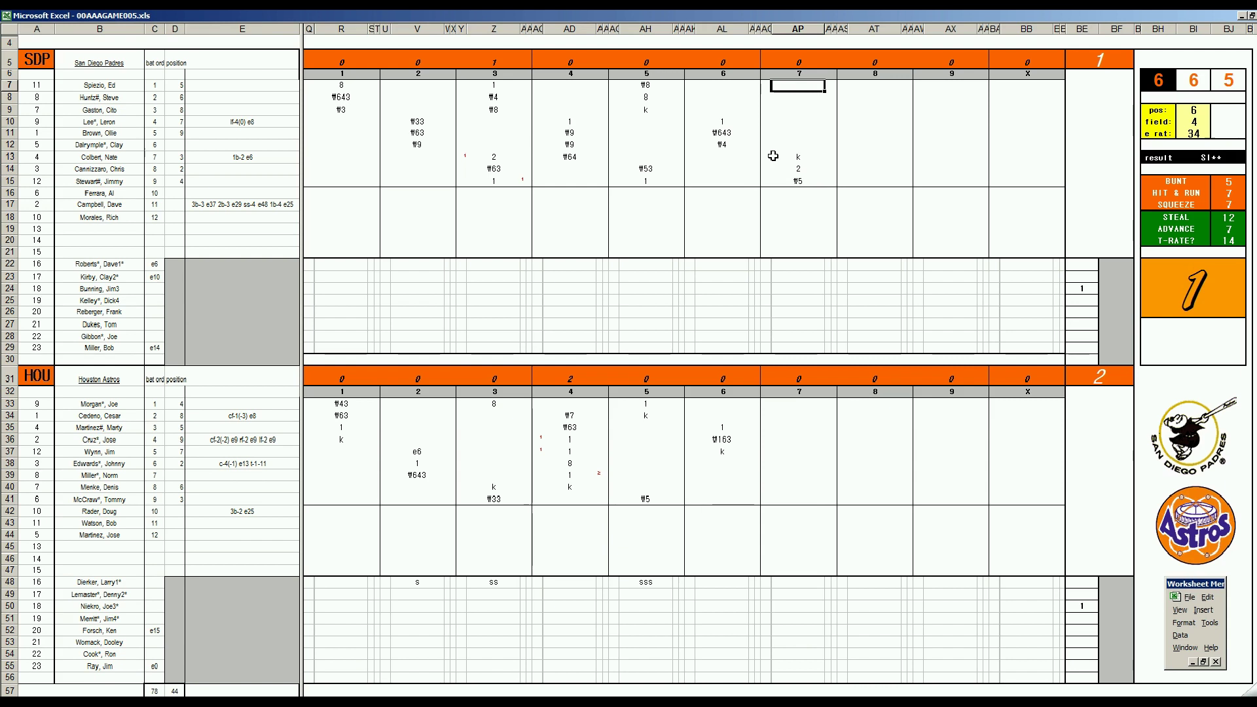
key(Tab)
text(7)
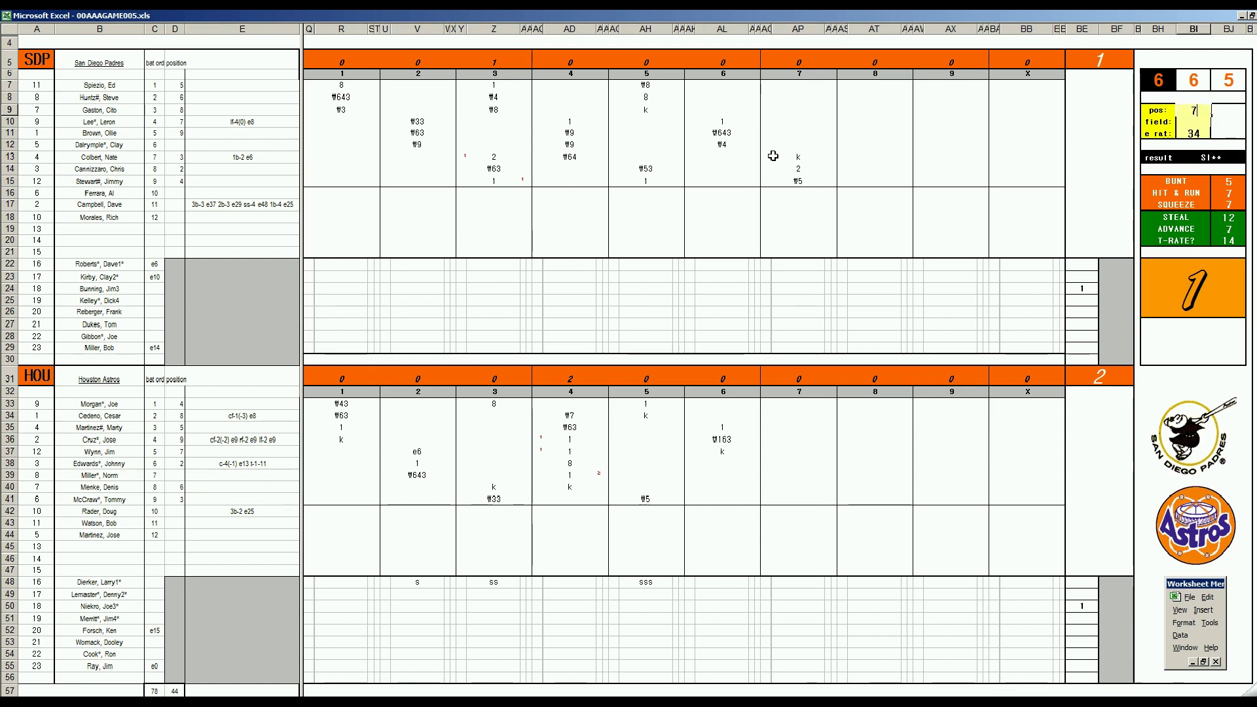
key(Return)
text(3)
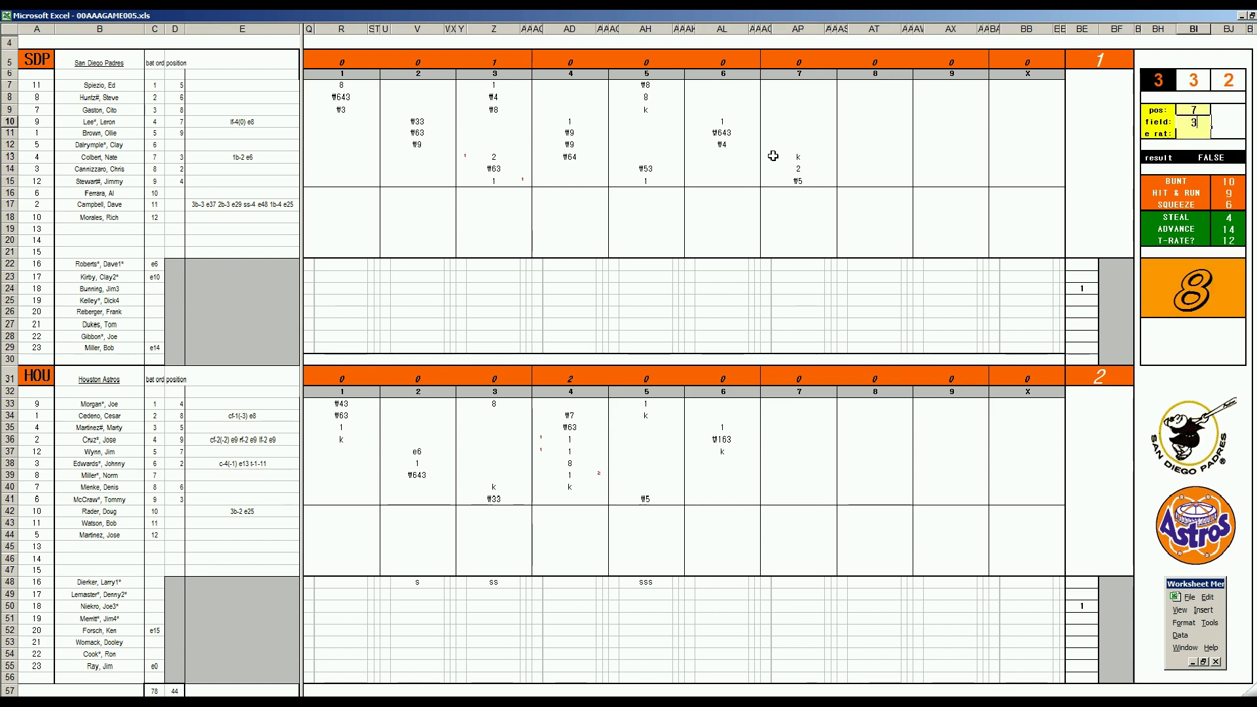
key(Return)
click(809, 90)
text(\7)
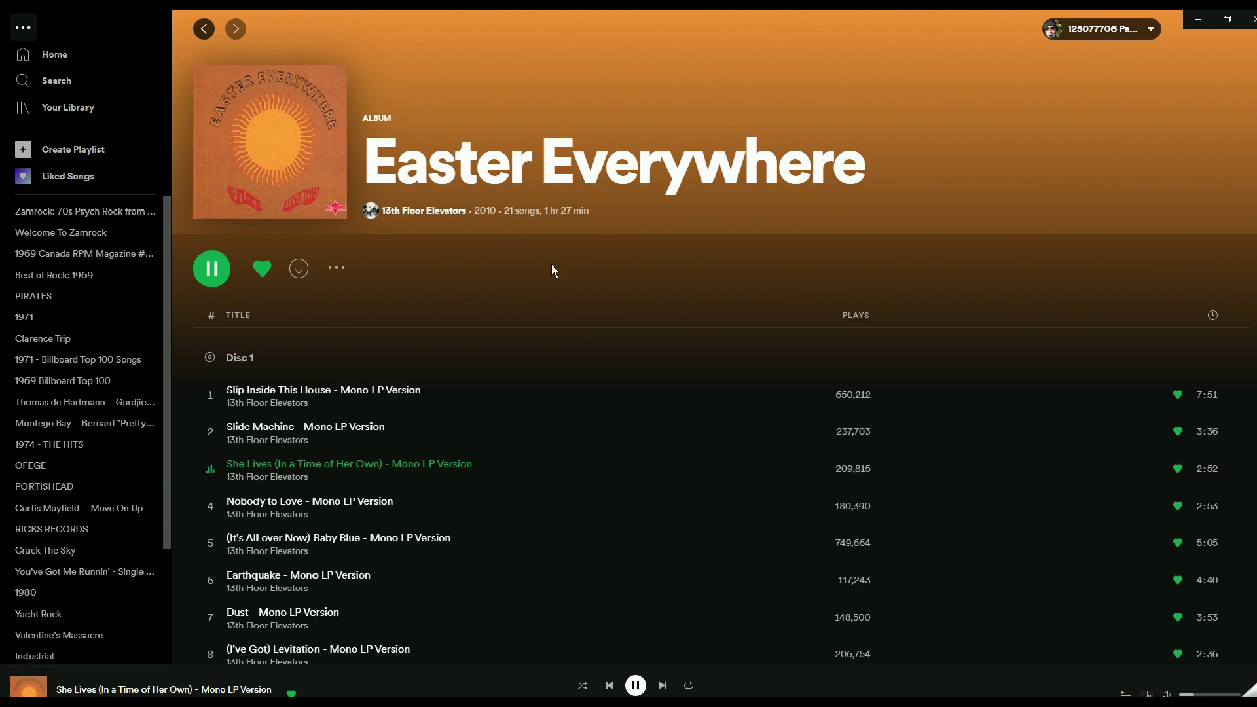
Step: Switch to Spotify and look through the track list of the Easter Everywhere album
scroll(666, 256, down, 2)
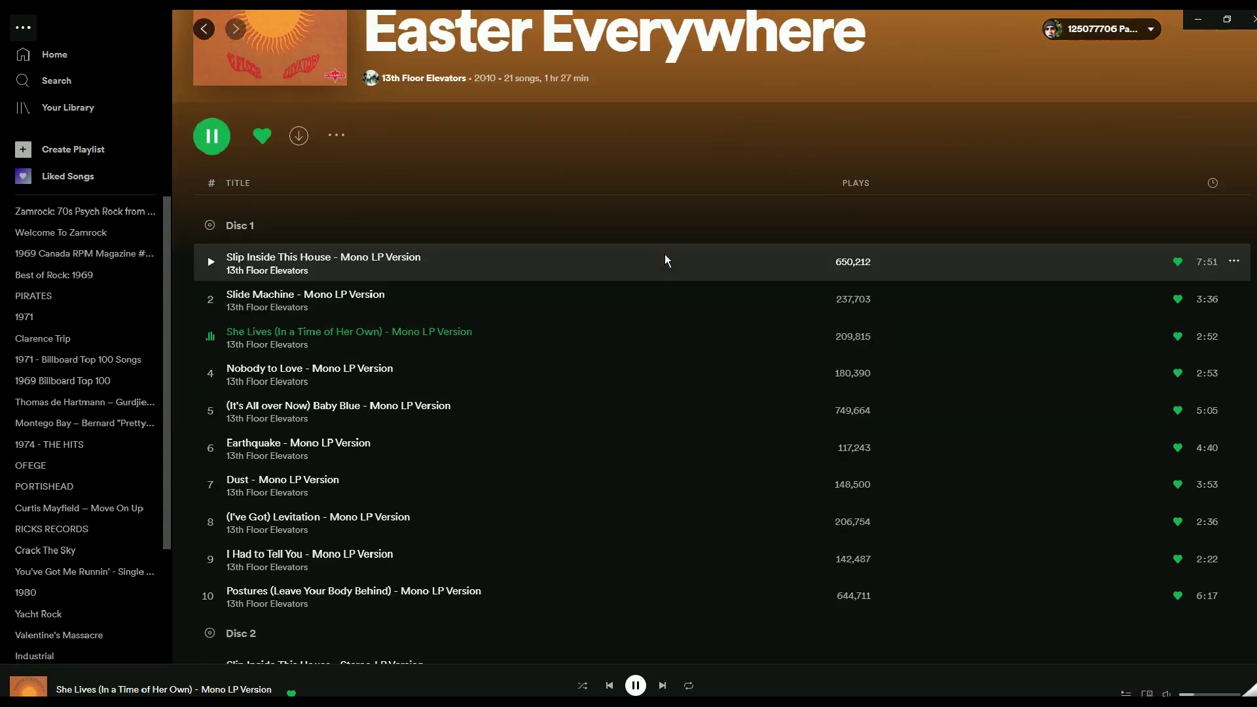
scroll(665, 255, down, 3)
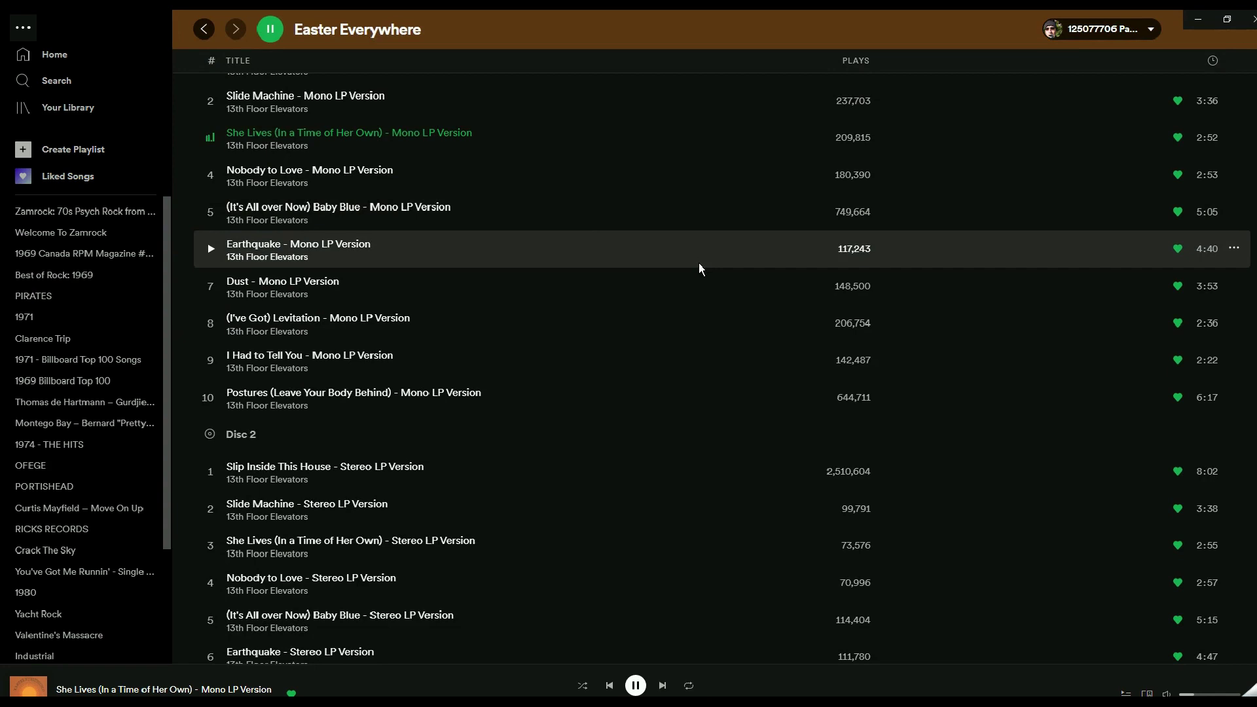
scroll(698, 263, up, 4)
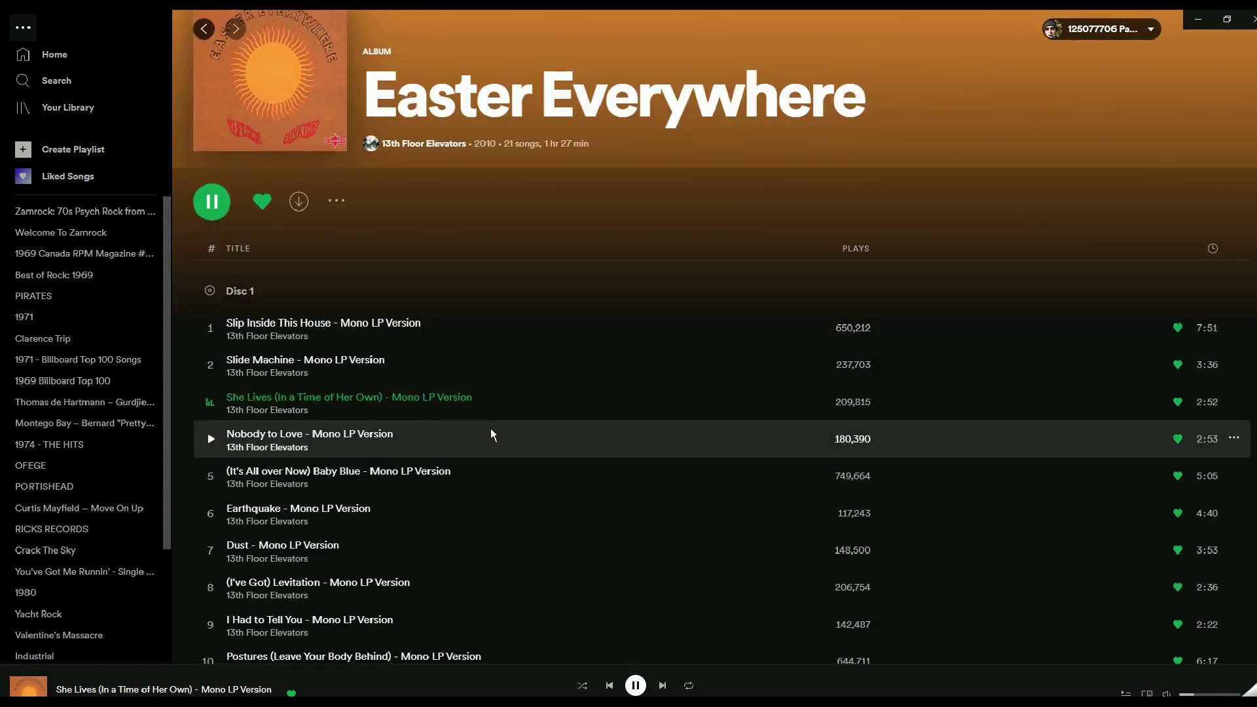
scroll(503, 426, down, 3)
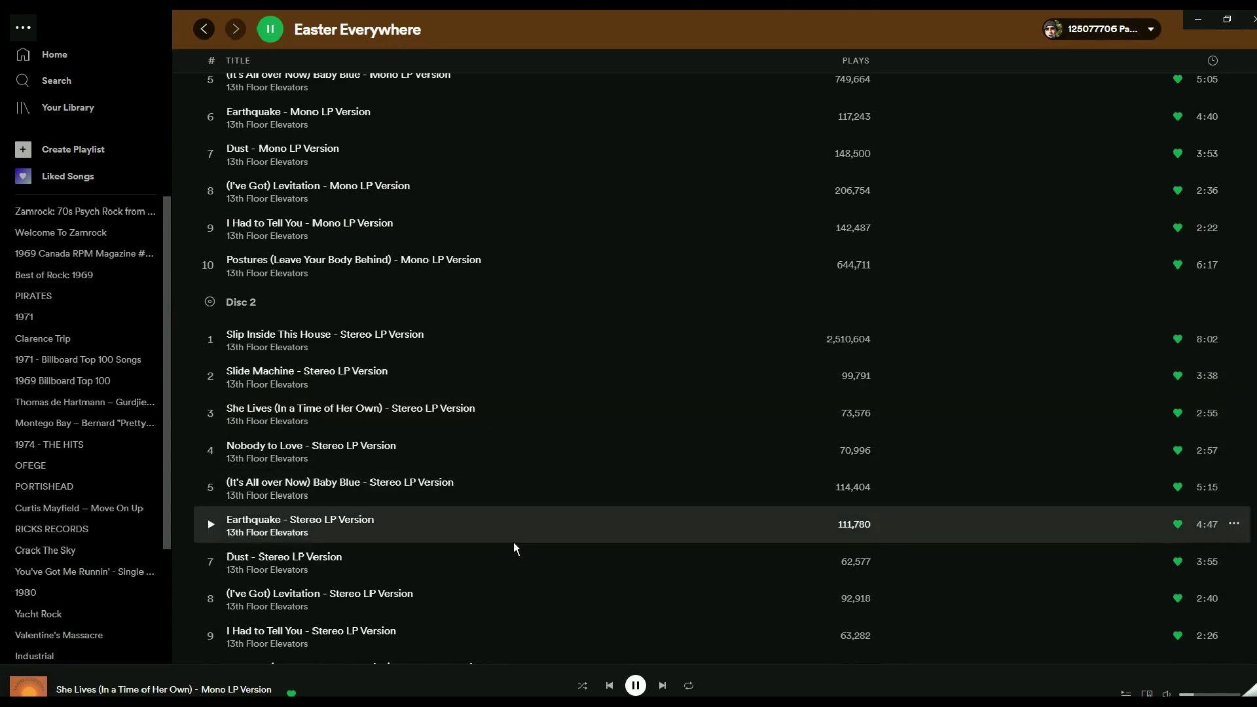
scroll(516, 541, up, 4)
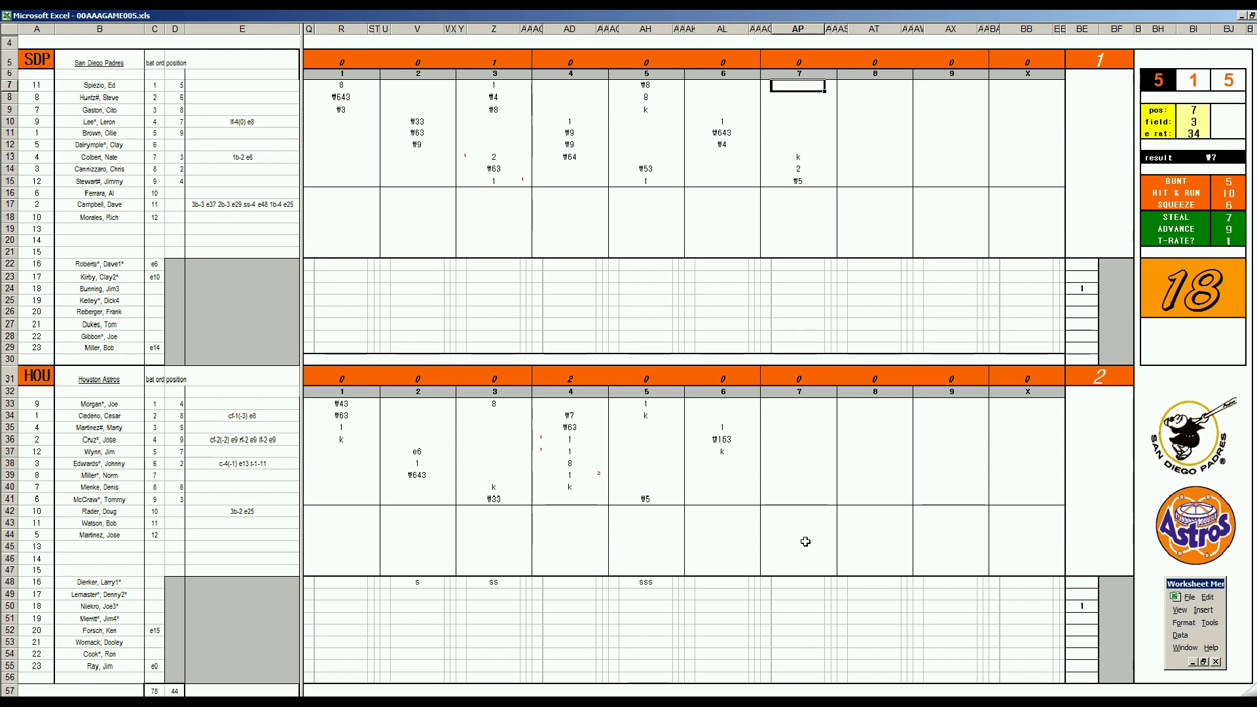
Step: Record Houston's seventh-inning results 2, 8, ₩7 and k in cells AP38 to AP41
click(790, 466)
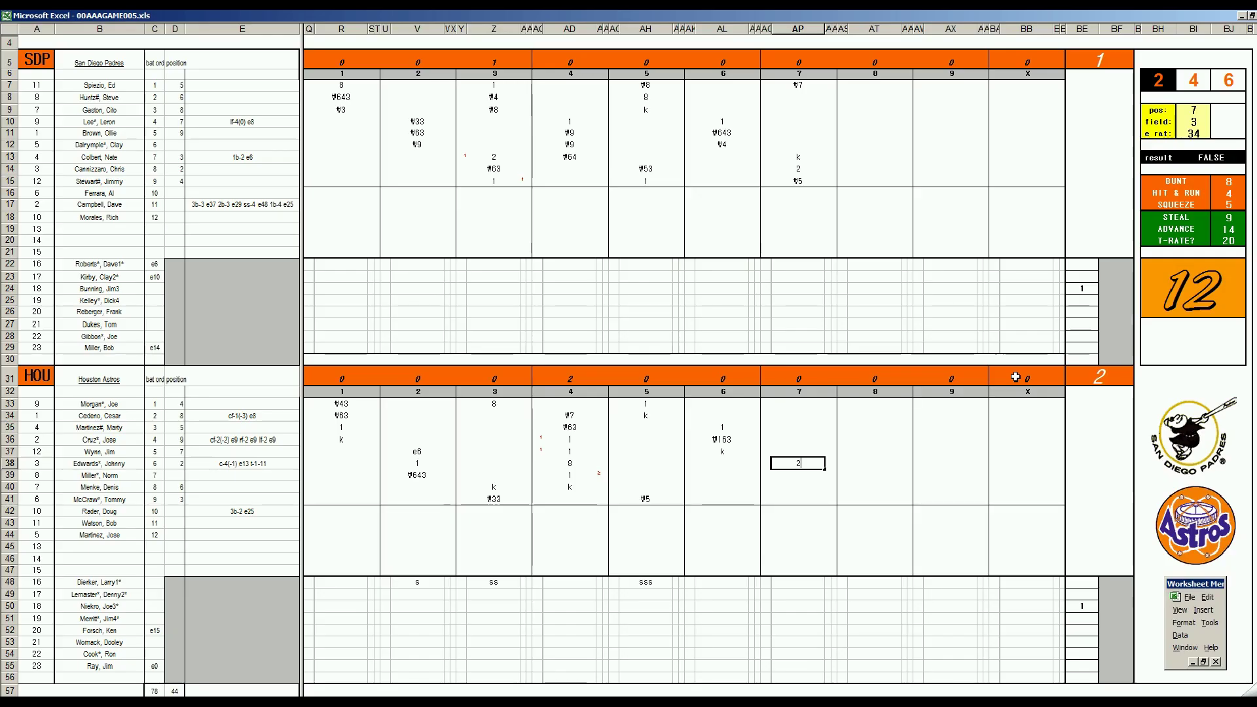
key(Return)
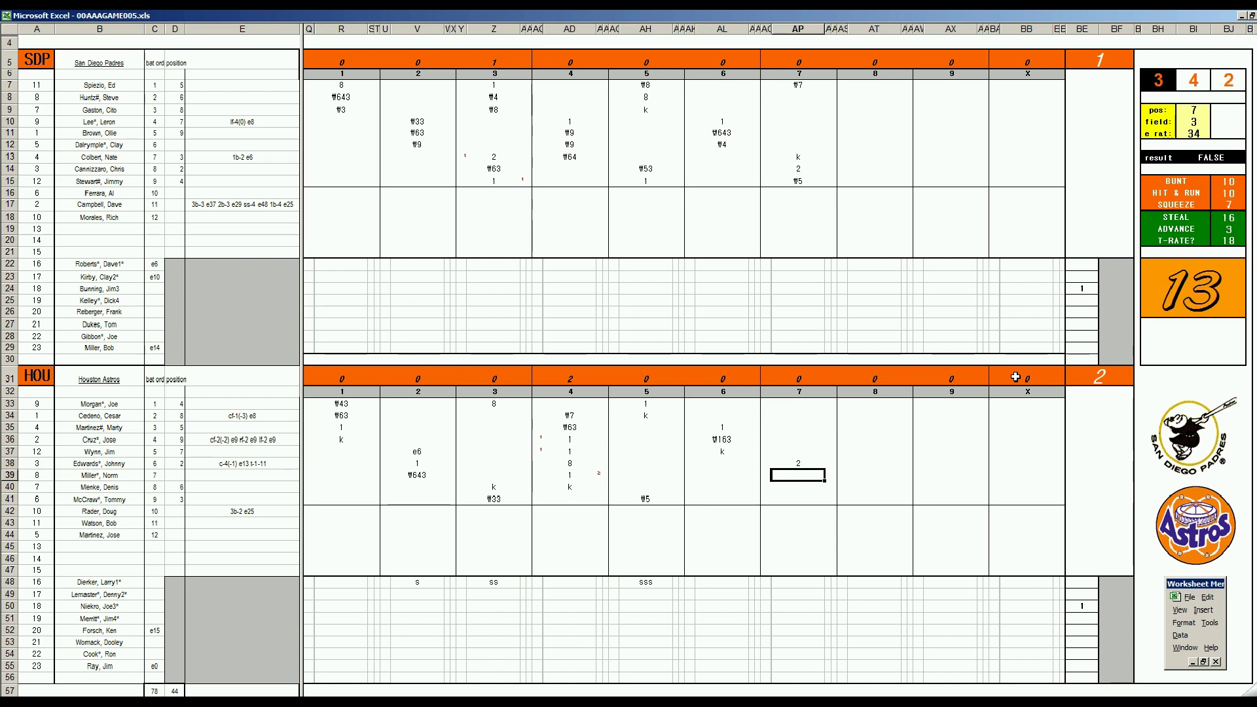
text(8)
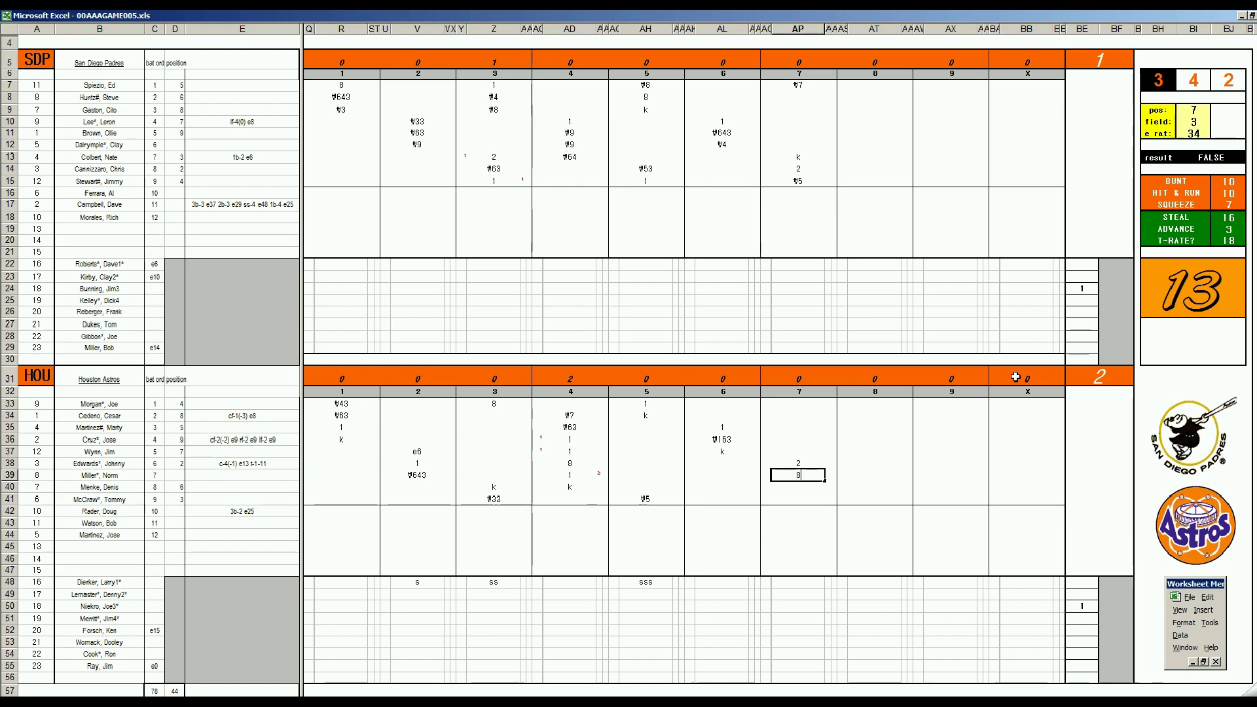
key(Return)
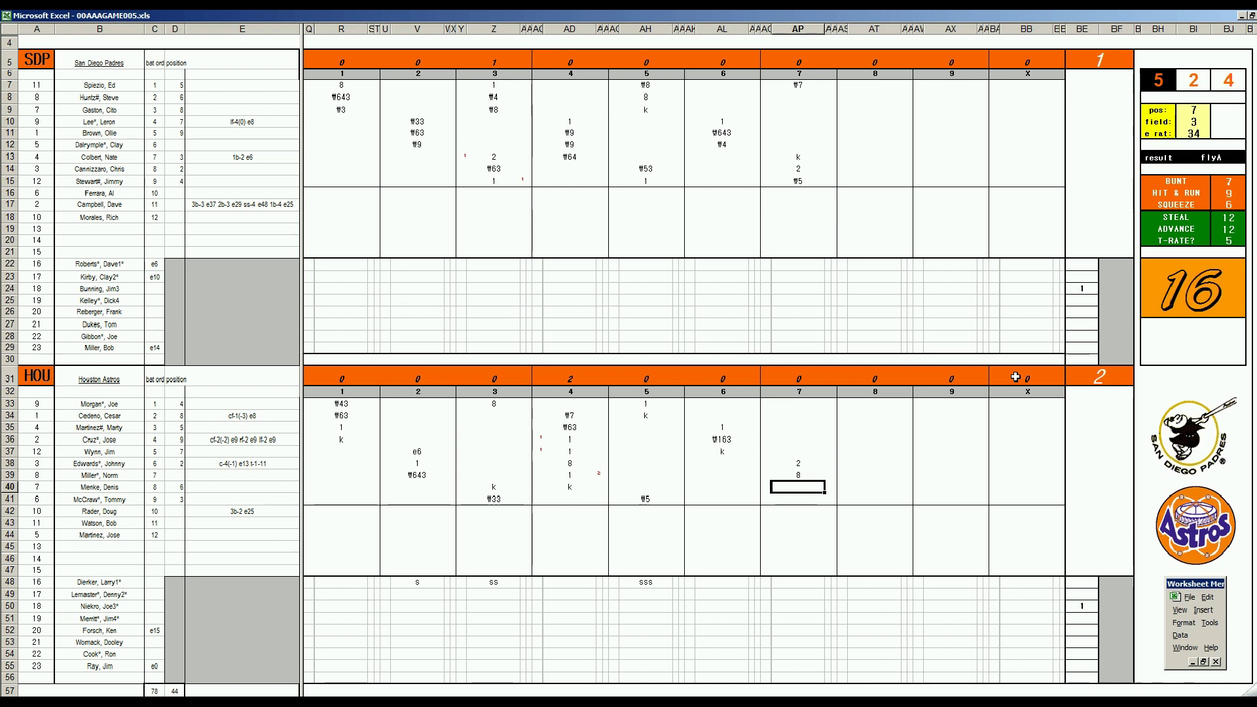
text(#7)
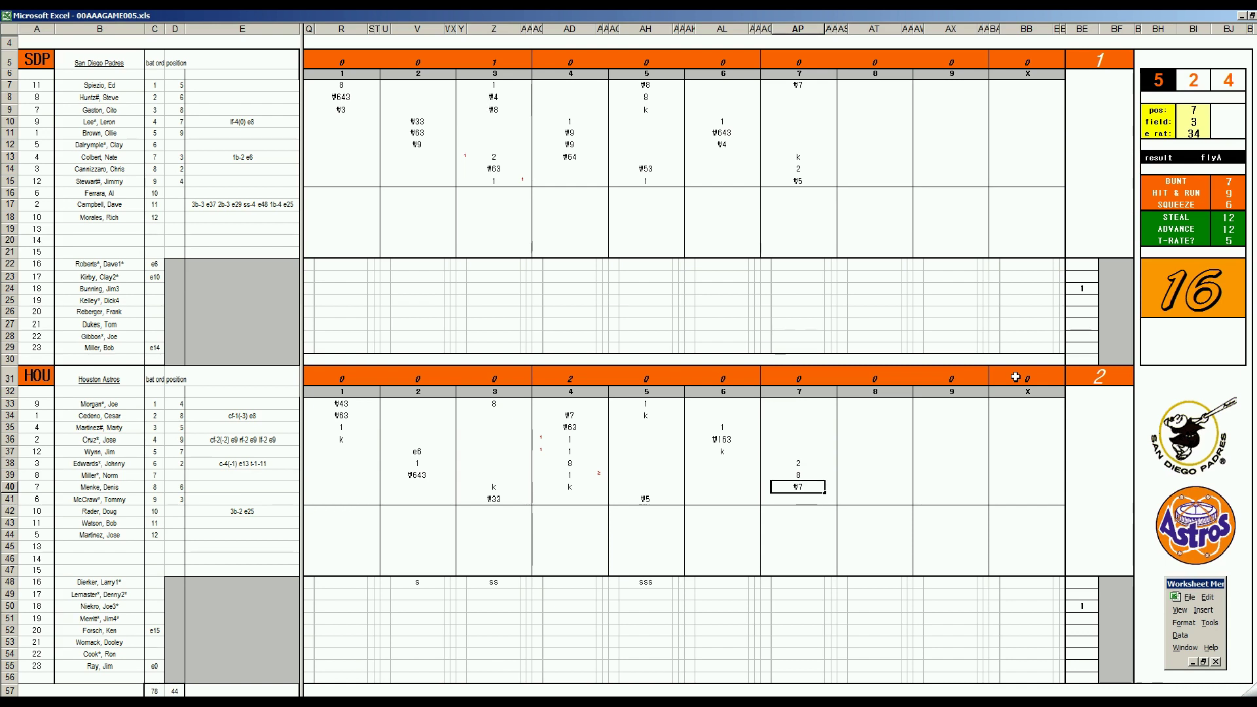
key(Return)
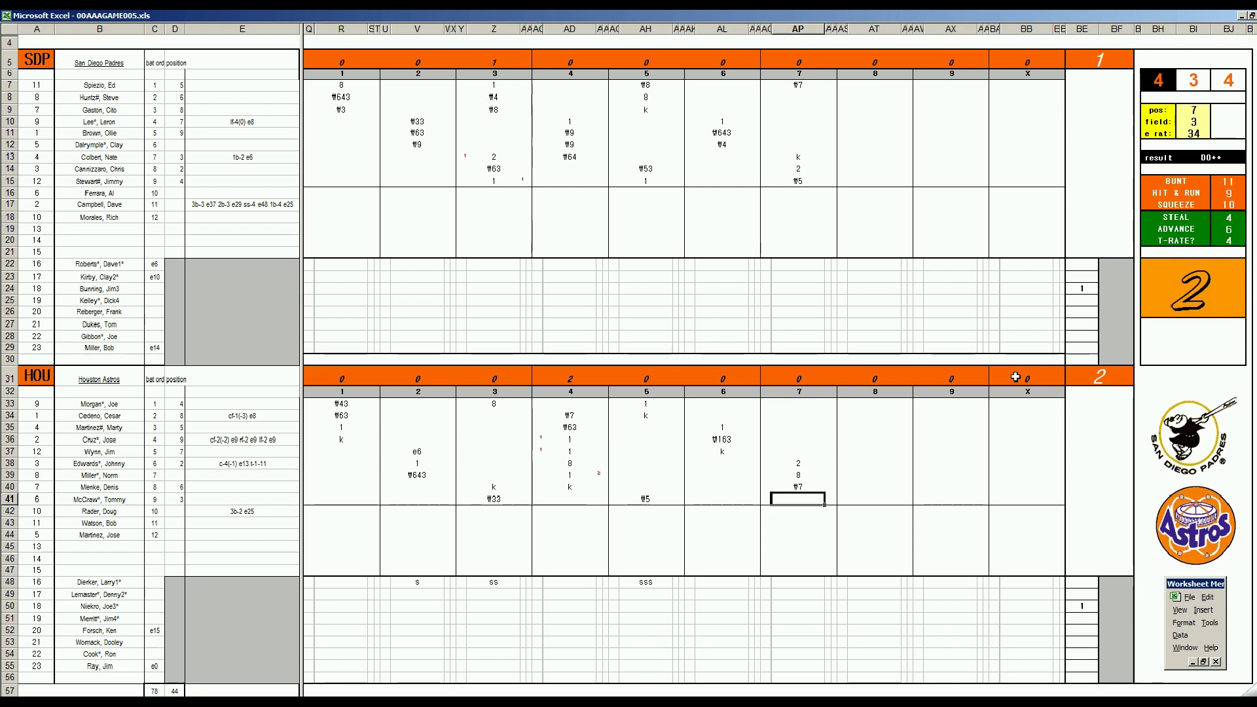
text(k)
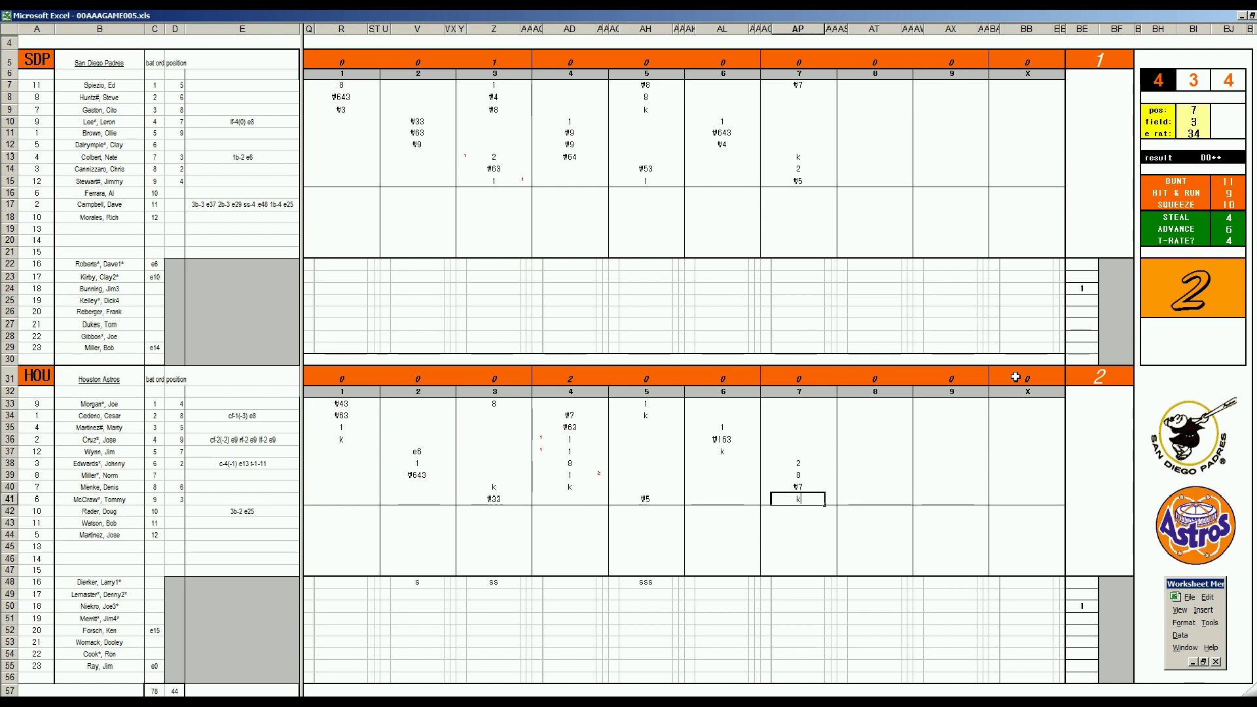
key(Return)
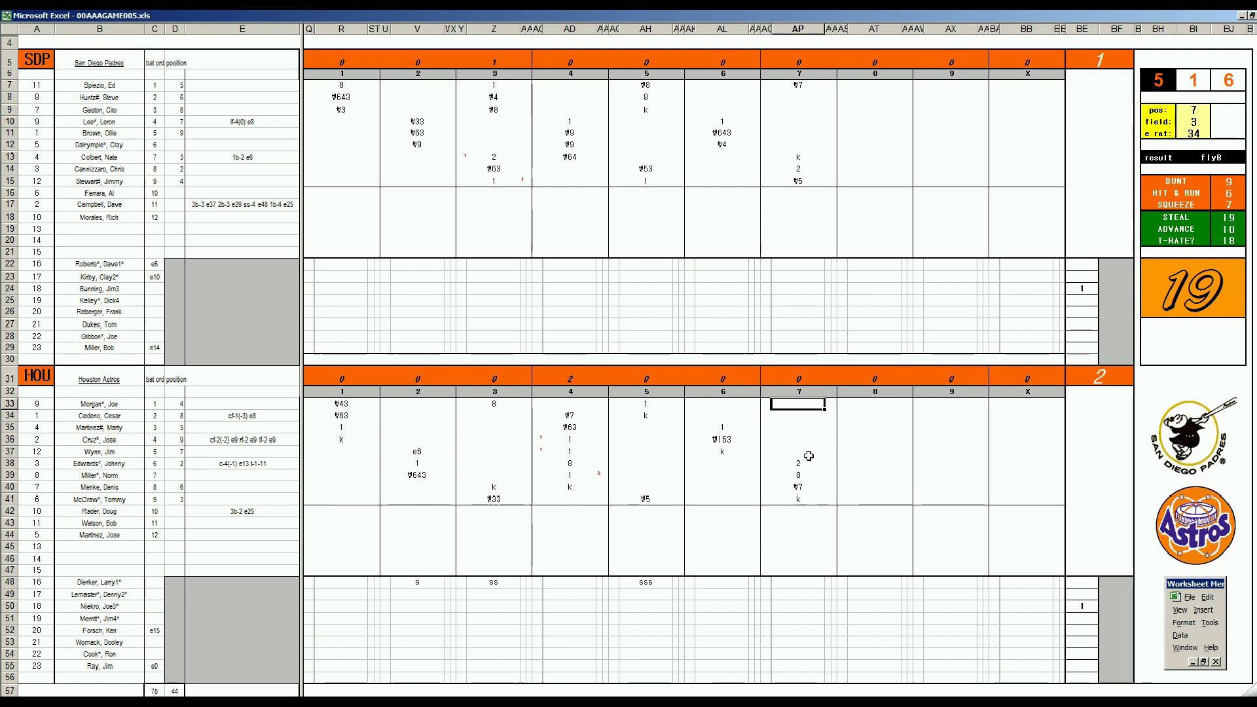
Step: Record Houston's seventh-inning result 1 in AP33 with a 1 beside it, and mark run 1 in the narrow cell before AP38
text(1)
key(Tab)
text(1)
key(Return)
key(Down)
key(Down)
key(Down)
key(Down)
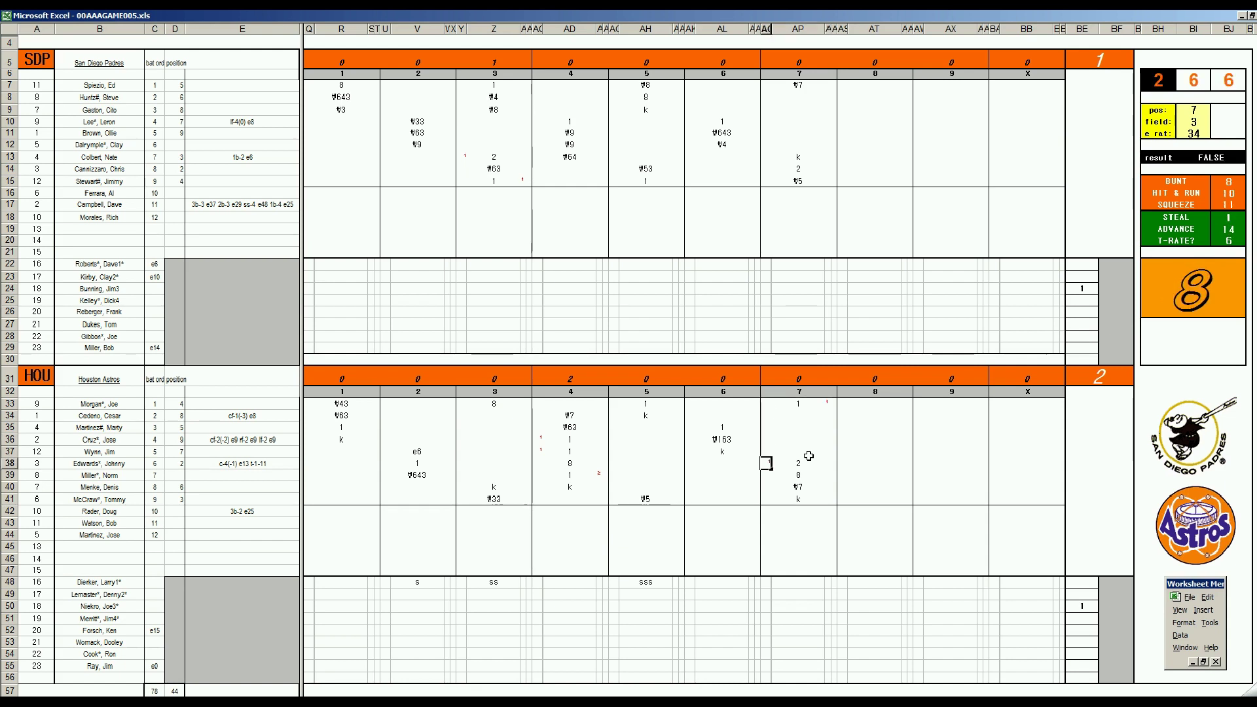
text(1)
Step: Enter 6 2/3 in BF24, 7 in BE26 and cc in AP26 of San Diego's pitching rows
click(1116, 287)
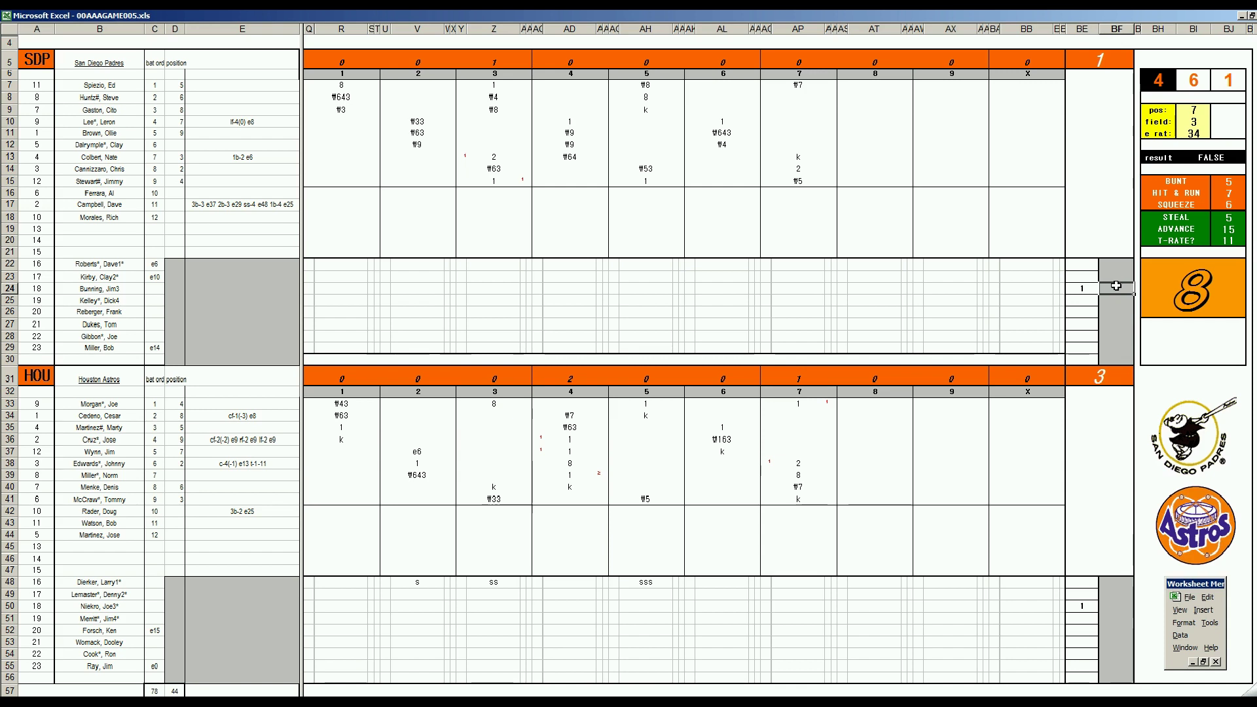
text(+2)
text(/3)
key(Return)
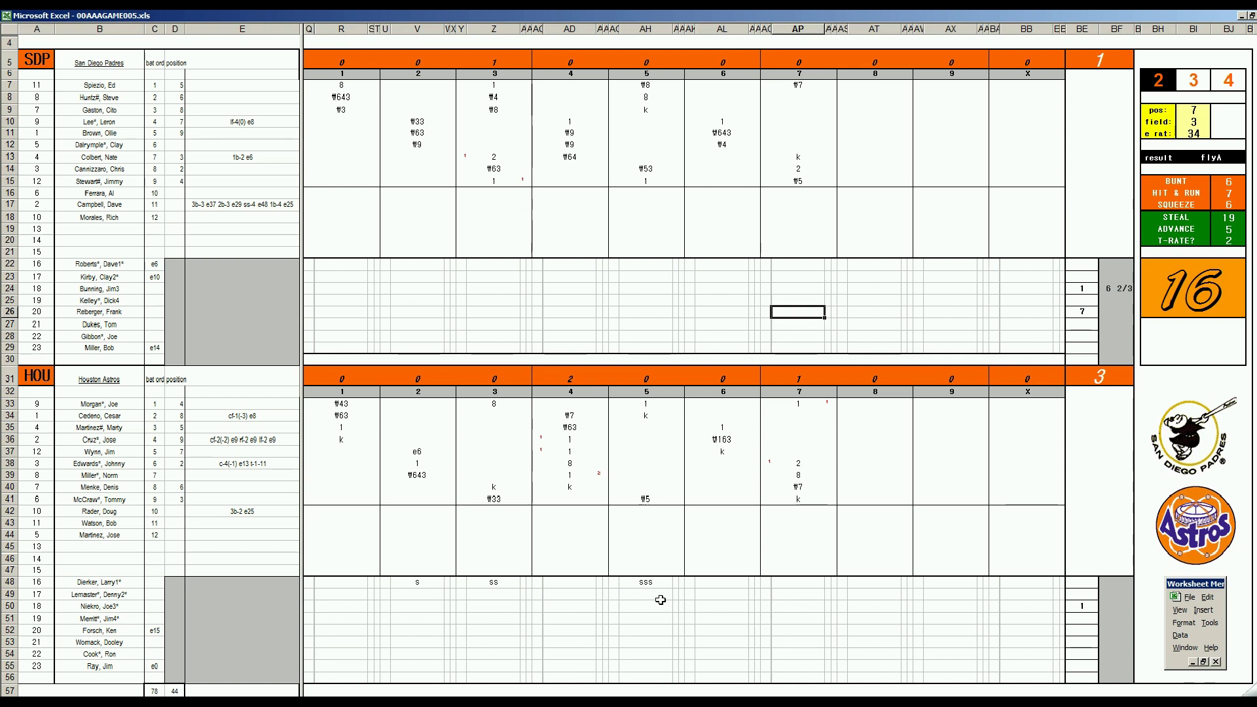
text(cc)
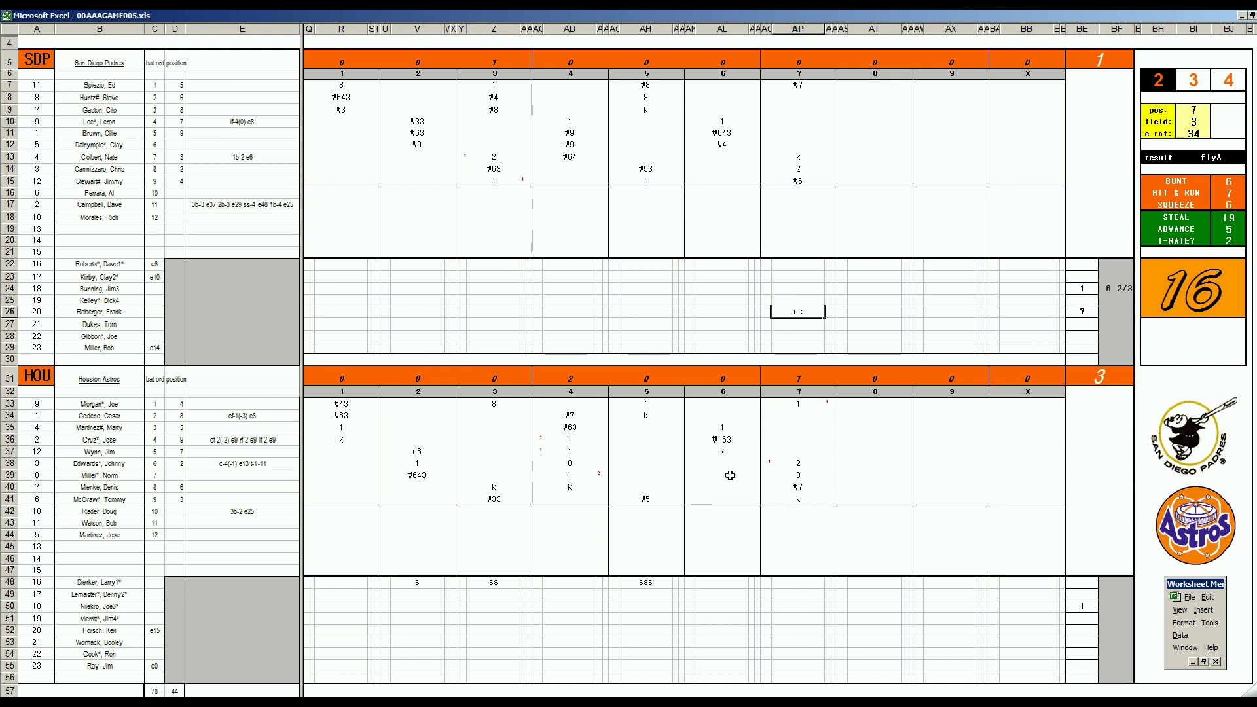
Step: Record result 1 in AP34 with a 1 beside it, and mark run 1 in the narrow cell before AP39
click(800, 416)
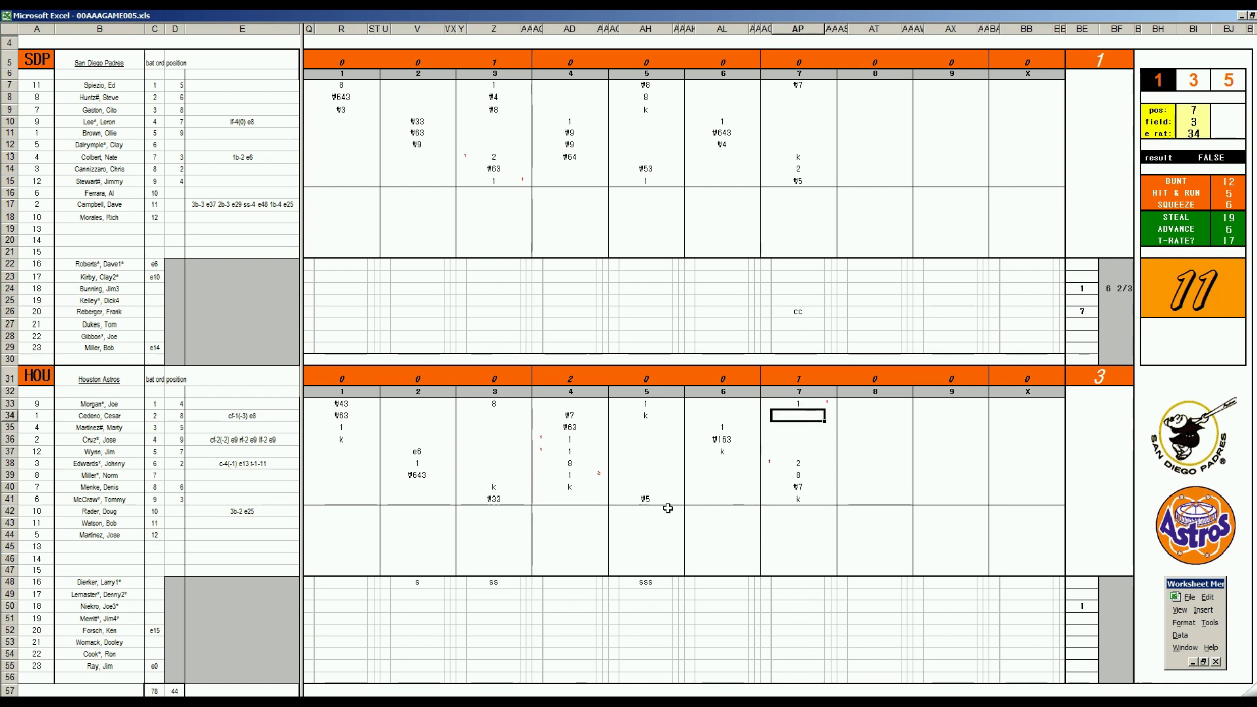
text(1)
key(Return)
key(Down)
key(Down)
key(Down)
key(Down)
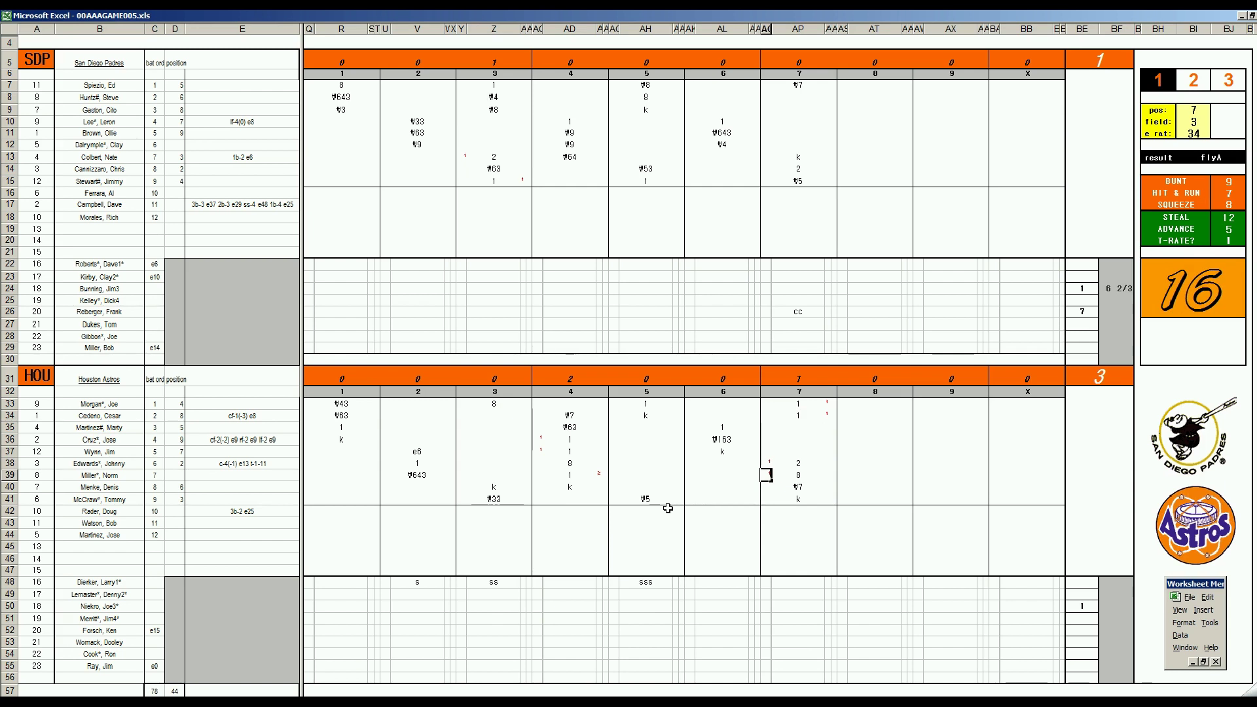
Step: Record Houston's result ₩53 in AP35, and enter 7 in BF50 and 8 in BE54 of Houston's pitching rows
click(799, 429)
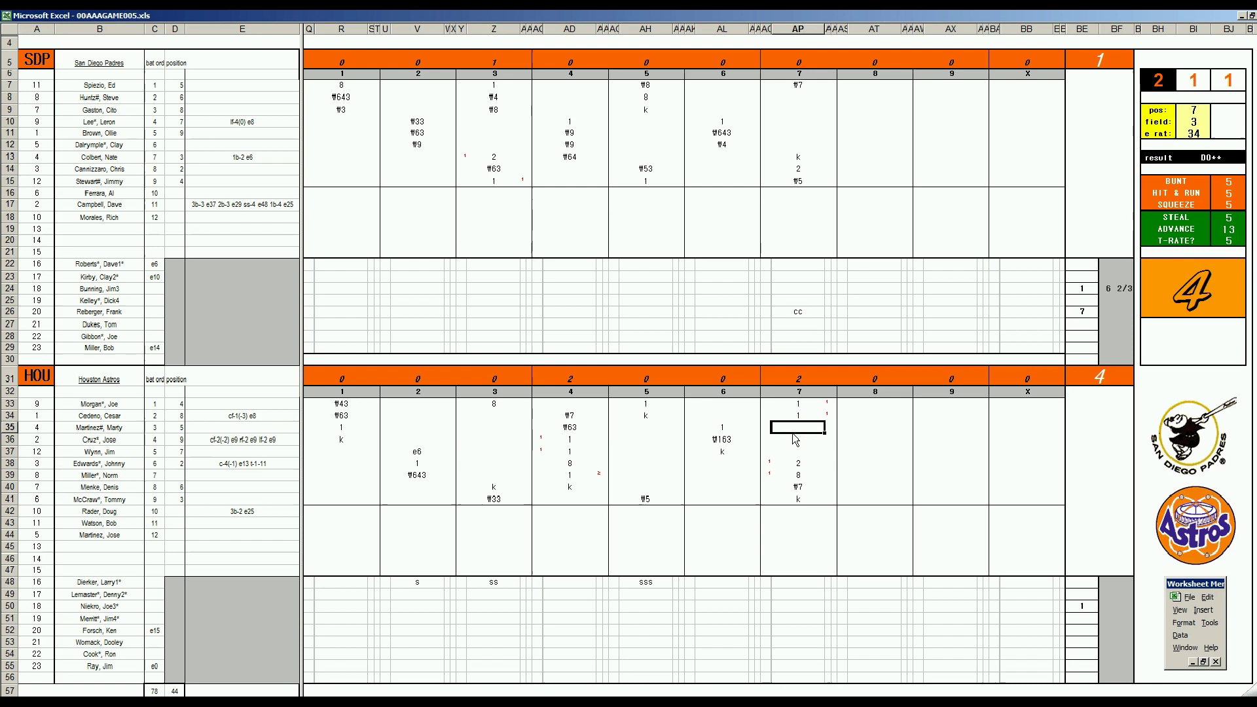
text(\53)
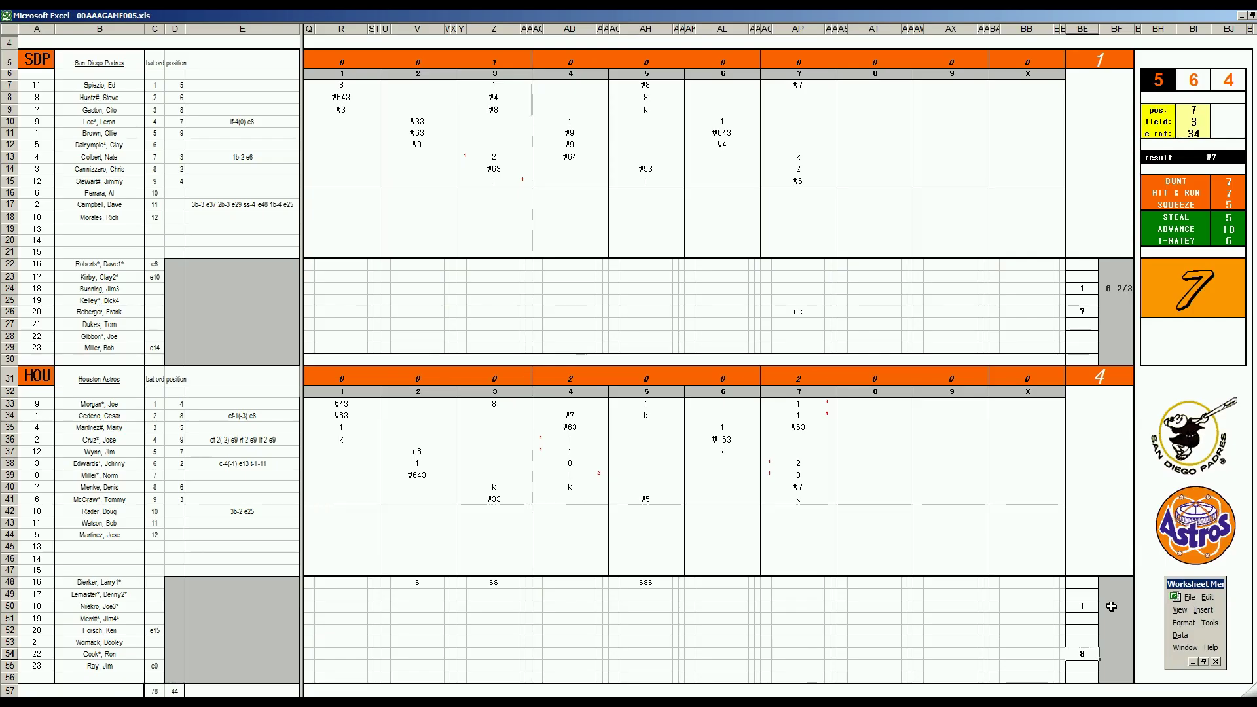
key(Return)
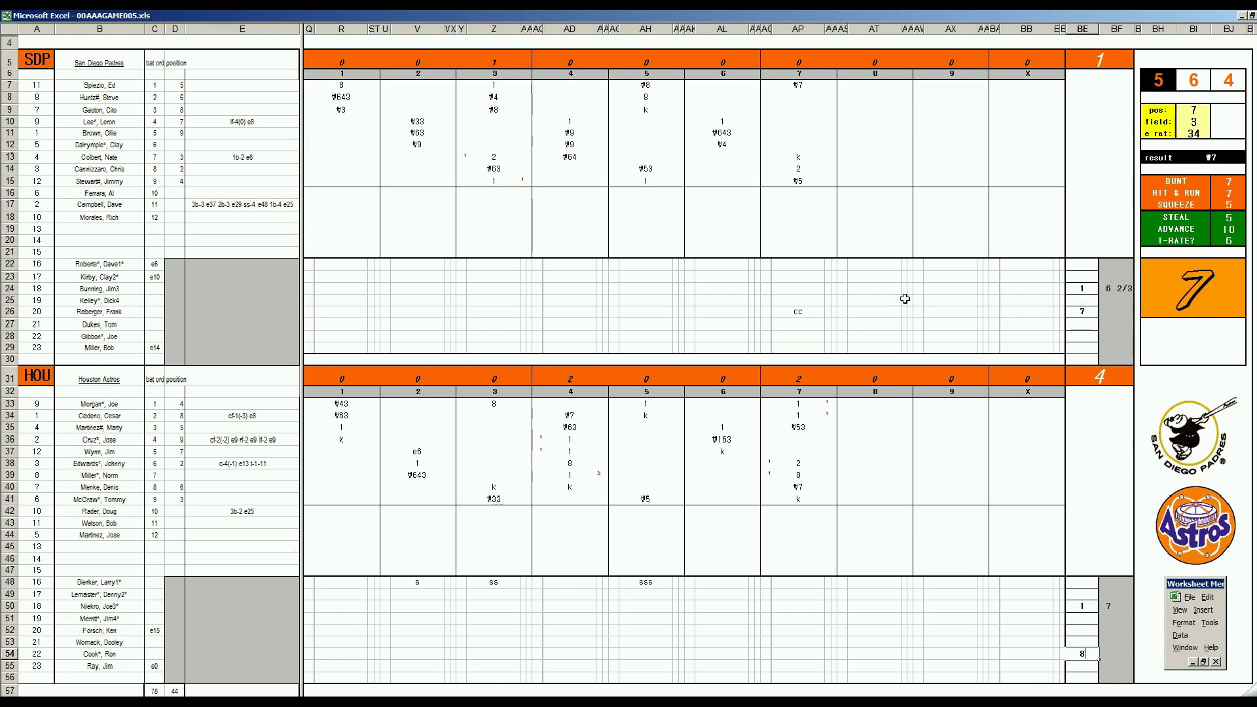
Step: Record San Diego's eighth-inning results 8, ₩4 and 1 in cells AT8 to AT10
click(863, 98)
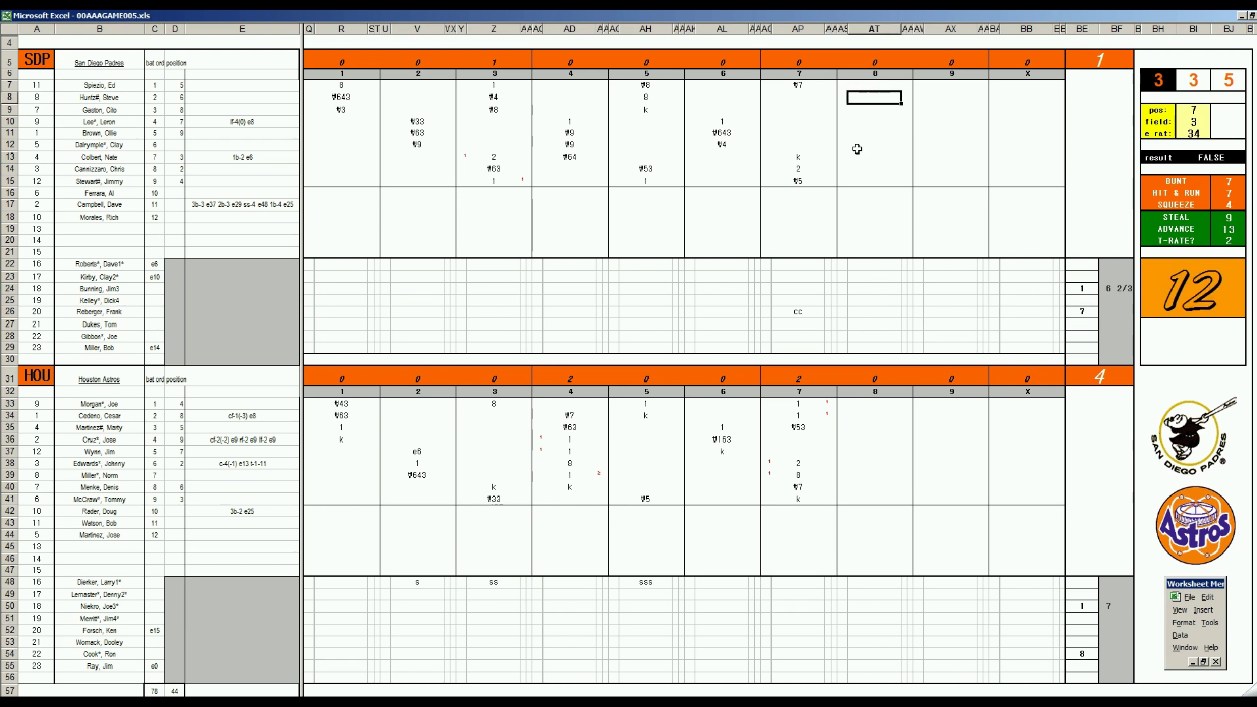
text(8)
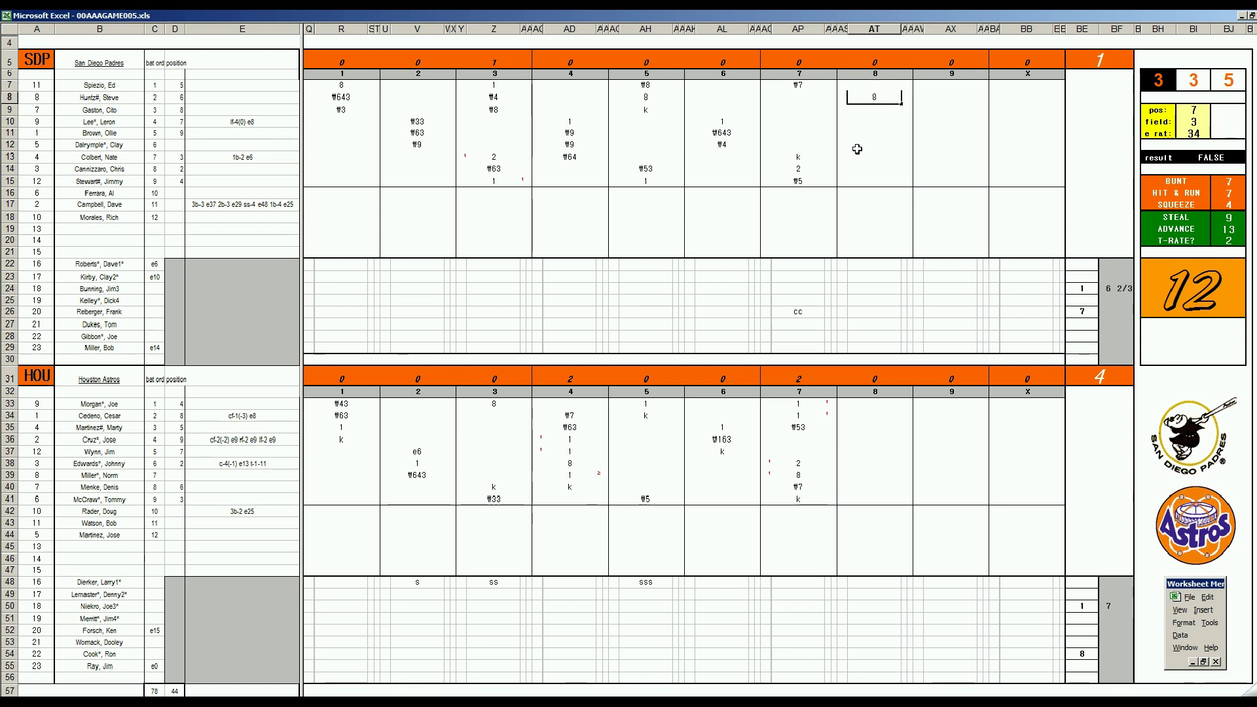
key(Return)
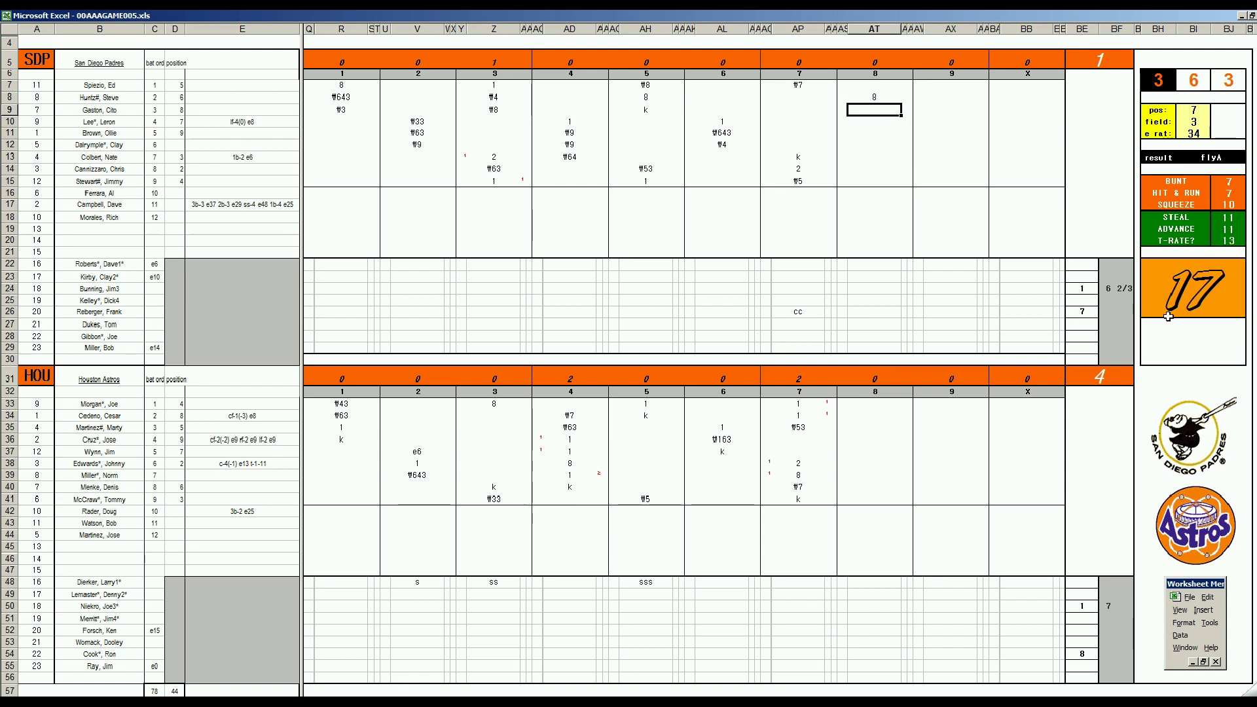
text(\4)
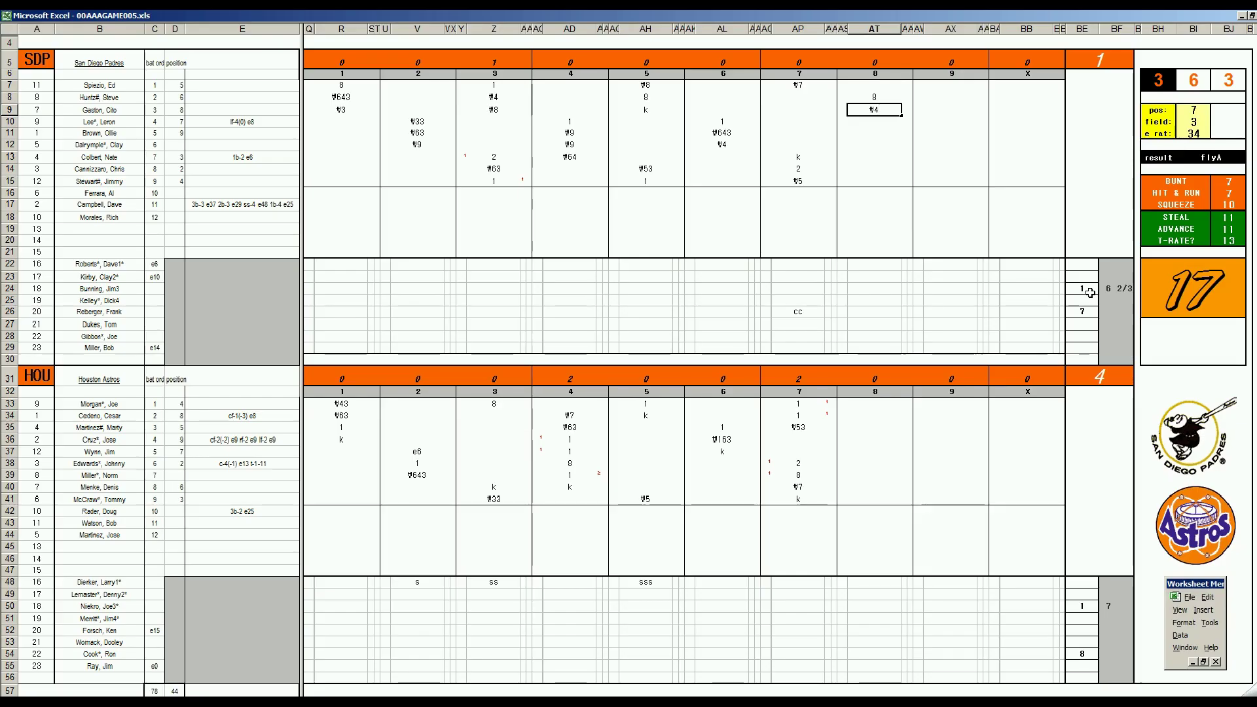
key(Return)
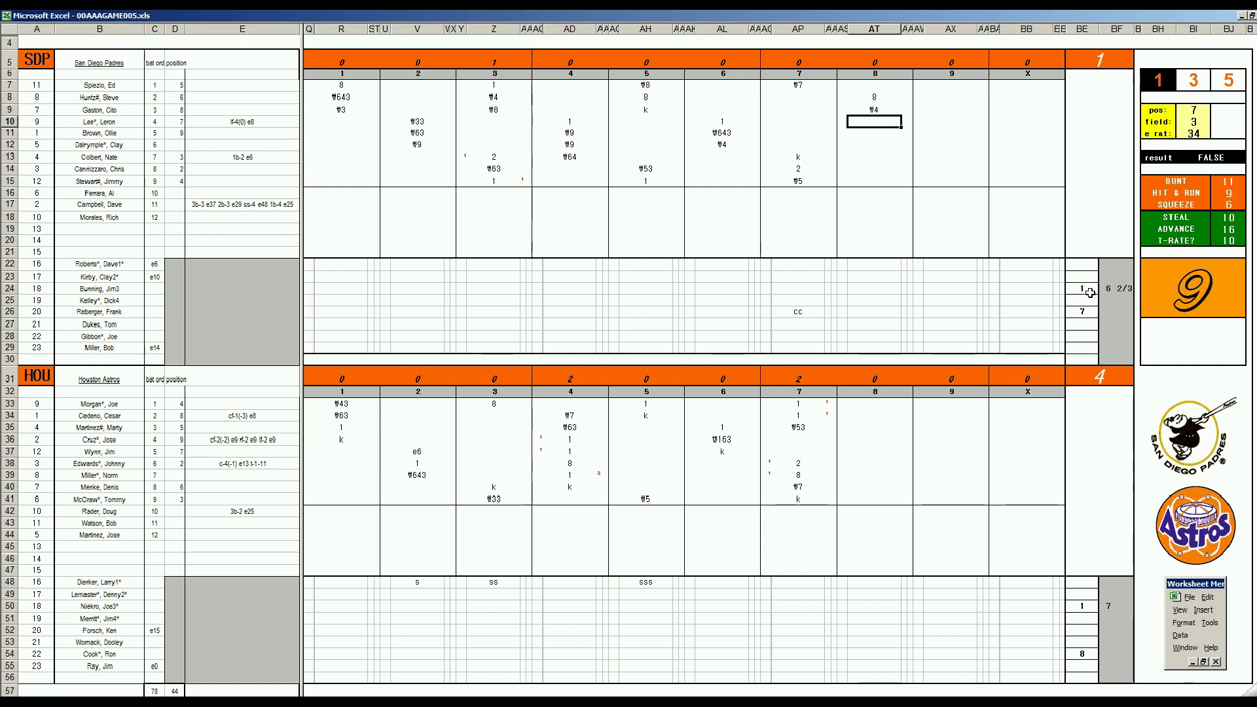
text(1)
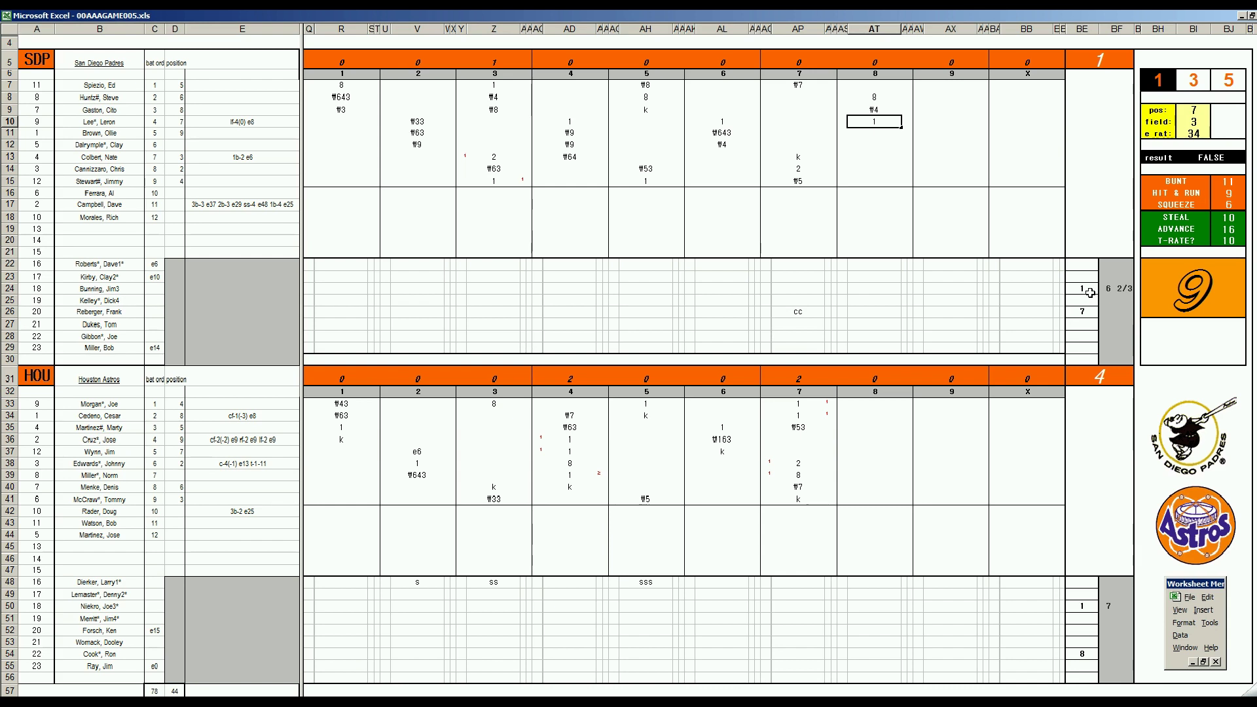
key(Return)
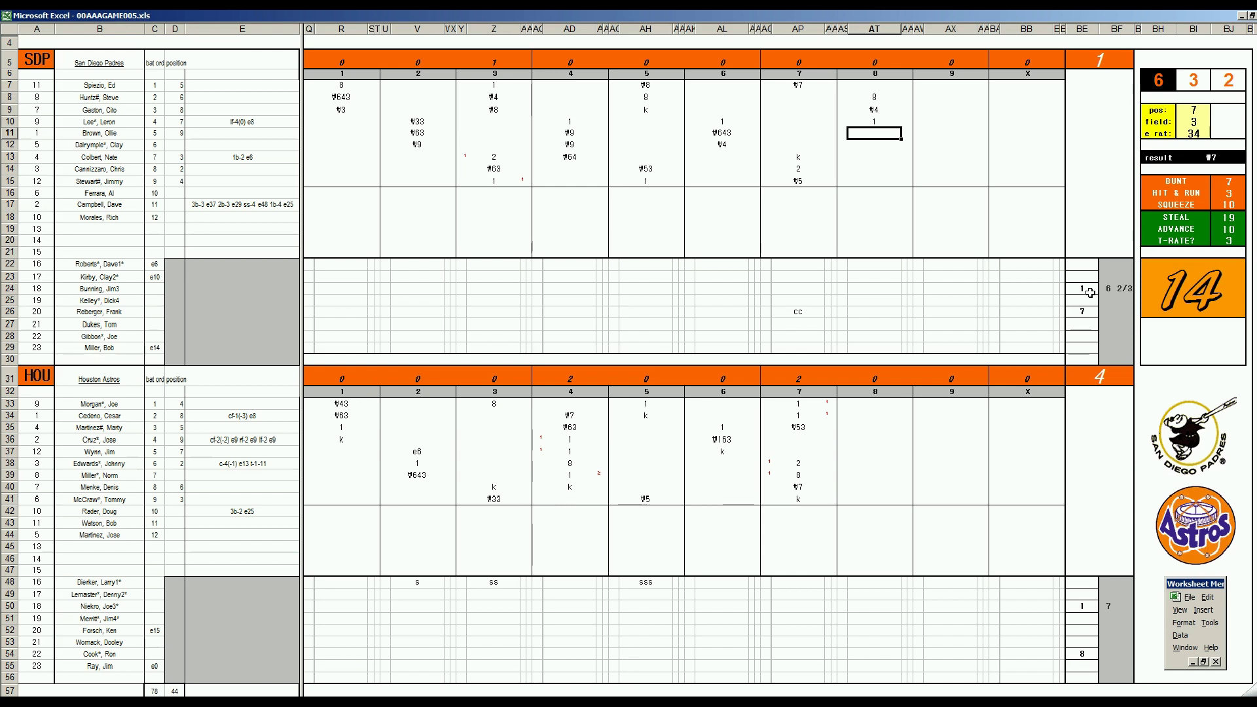
Step: Record San Diego's result 1 in AT11 with a 1 beside it, and mark run 1 in cell AS8
text(1)
key(Return)
key(Left)
key(Up)
key(Up)
key(Up)
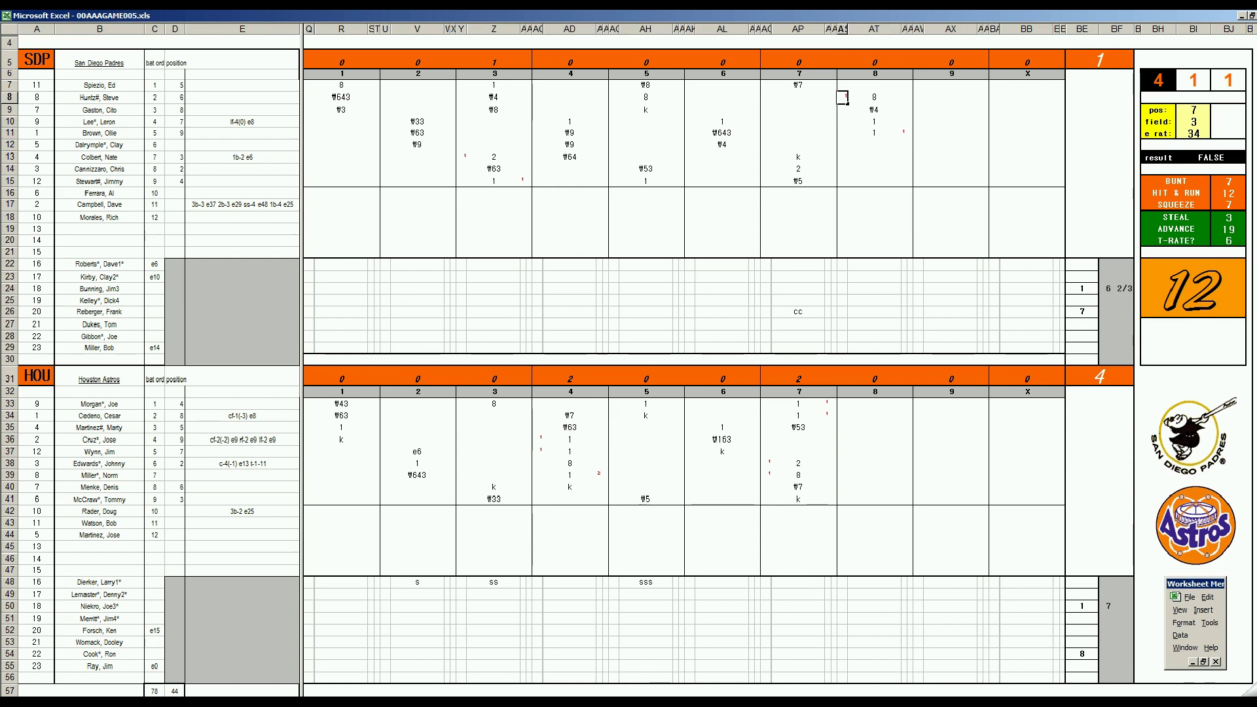
Step: Enter 1/3 in BF54 and 8 in BE55 of Houston's pitching rows
click(1114, 657)
text(1/3)
key(Return)
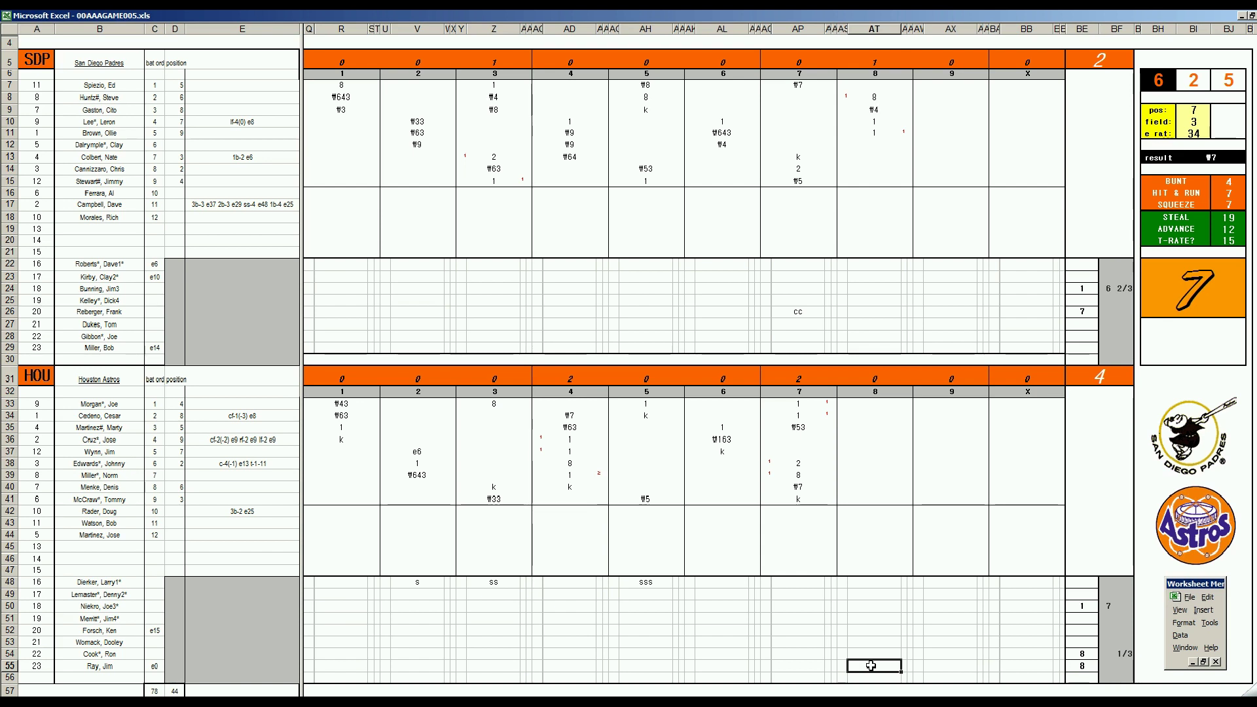
Step: Enter af in AT55 of Houston's pitching rows, and record San Diego's result ₩64 in AT16 with a 1 beside it
text(7f)
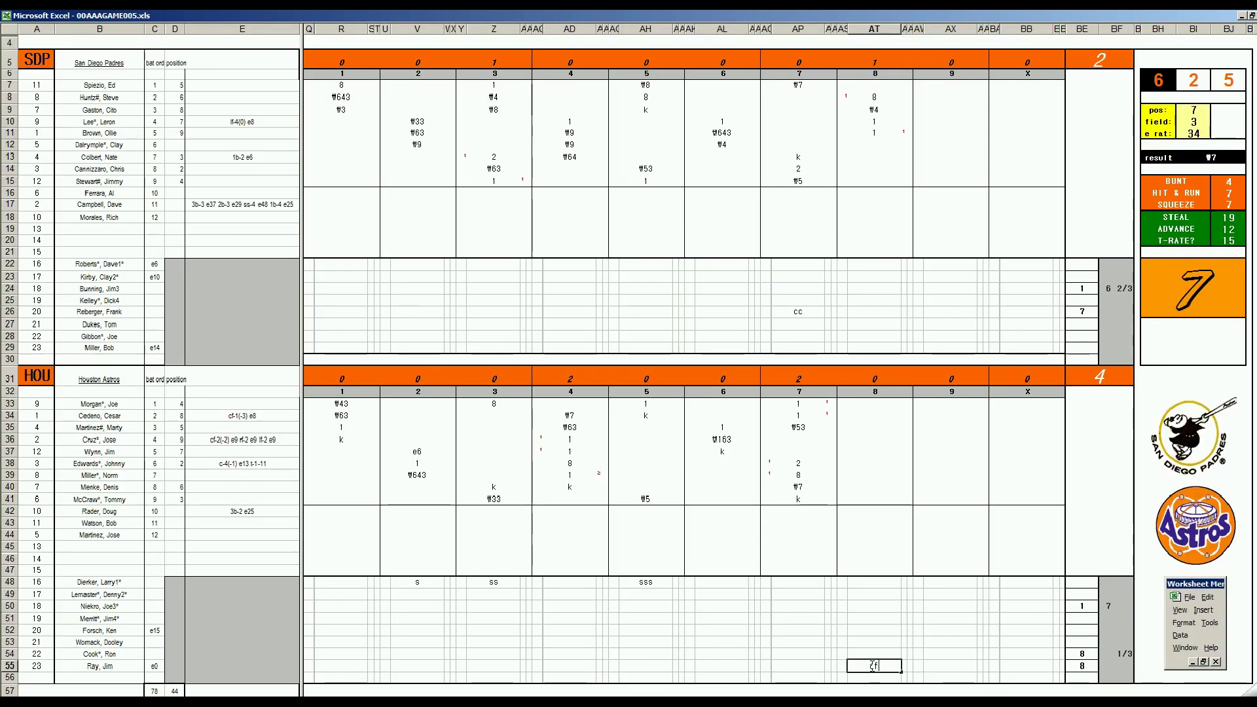
click(874, 193)
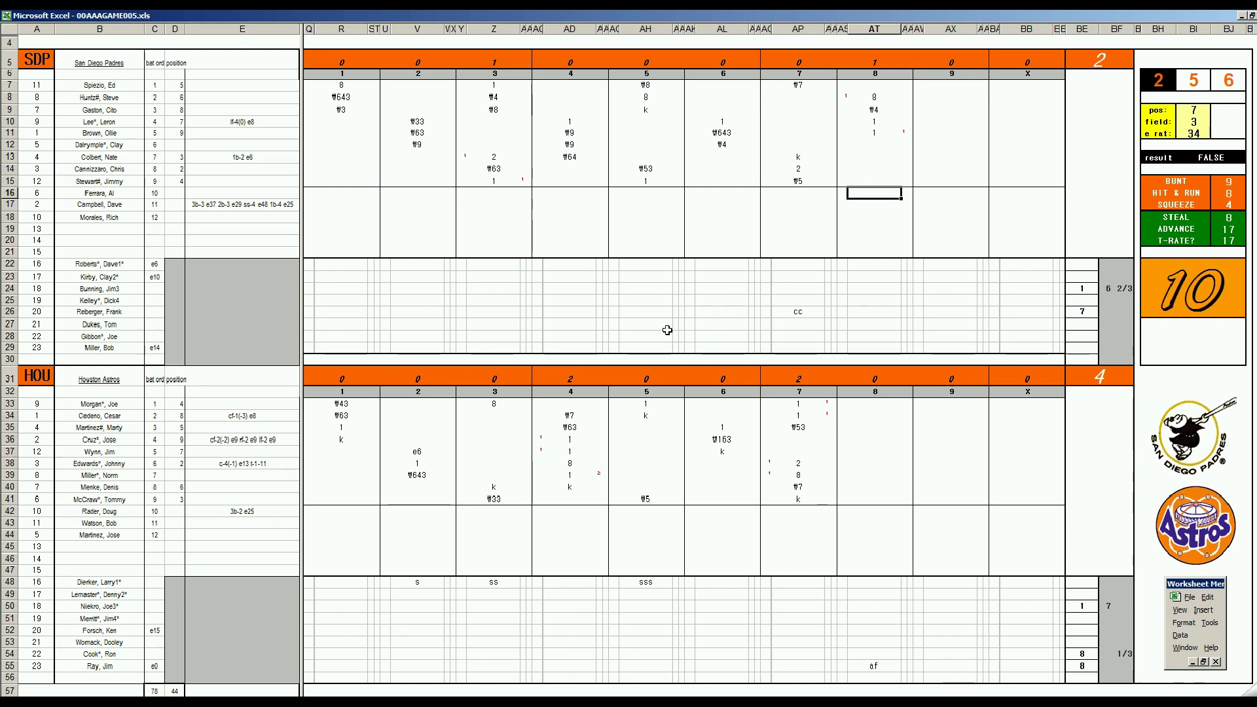
text(\64)
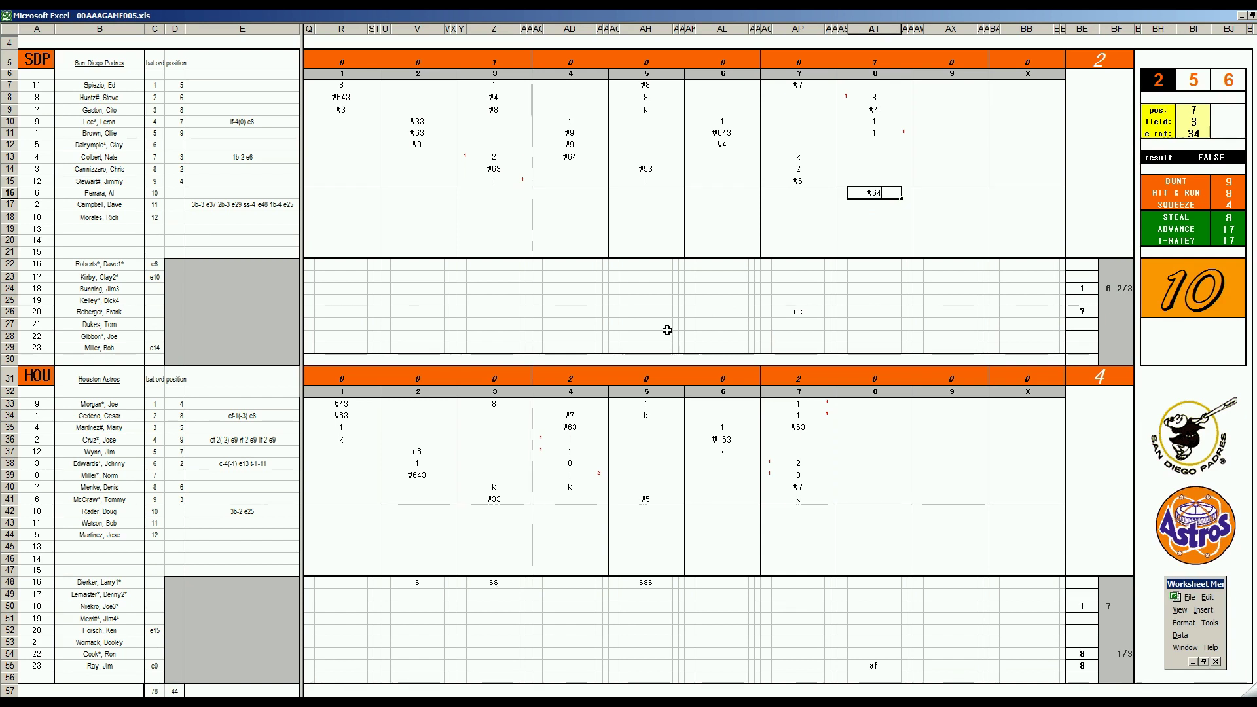
key(Return)
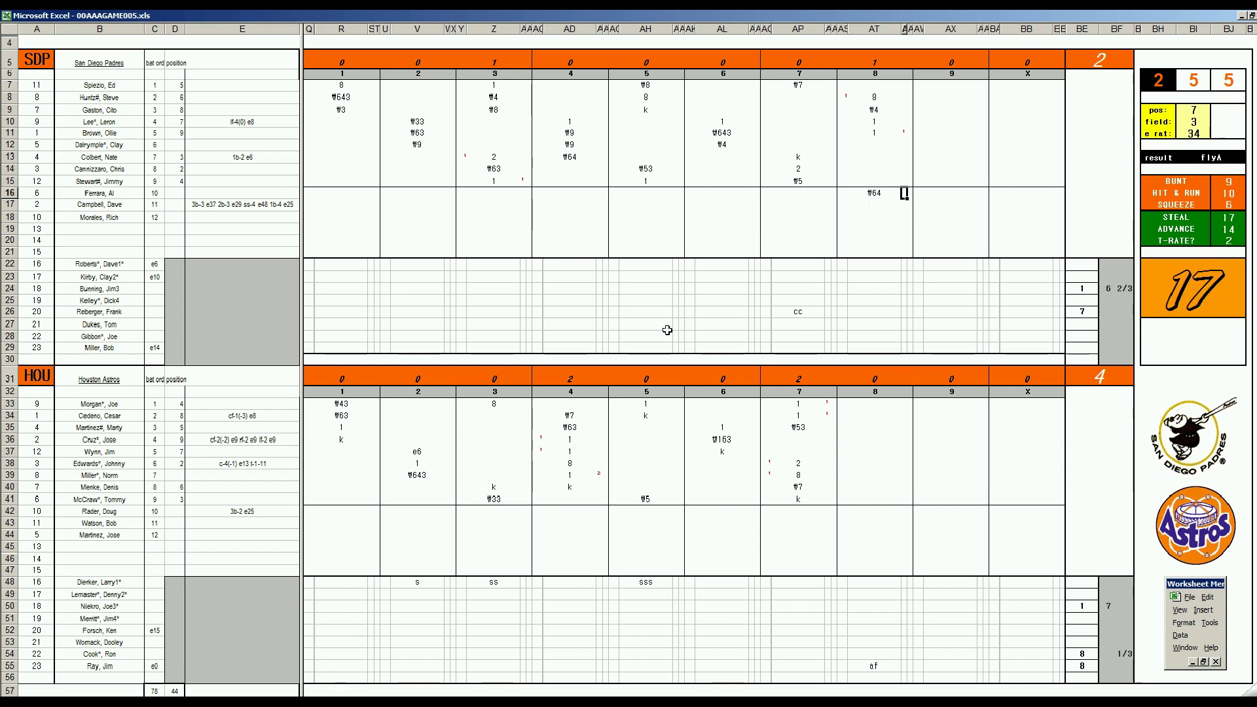
Step: Mark run 1 in cell AS10 and record San Diego's eighth-inning result ₩3 in AT13
key(Left)
key(Up)
key(Up)
key(Up)
key(Up)
key(Up)
key(Up)
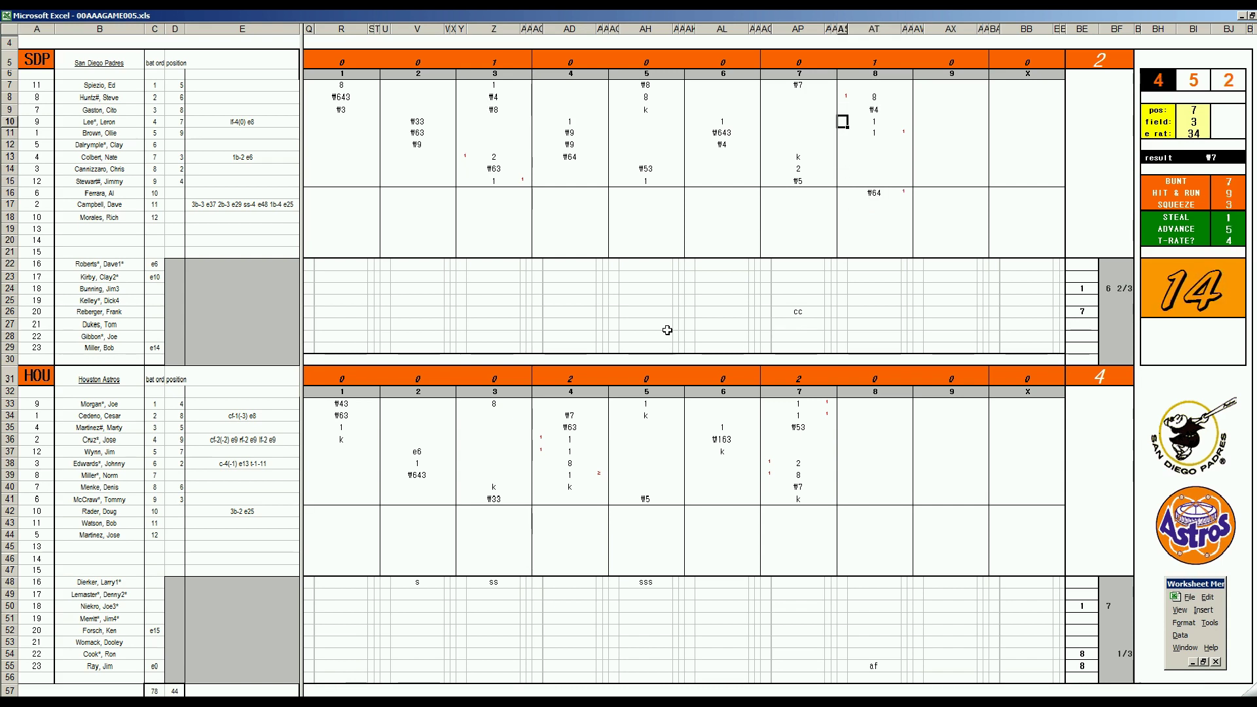
text(1)
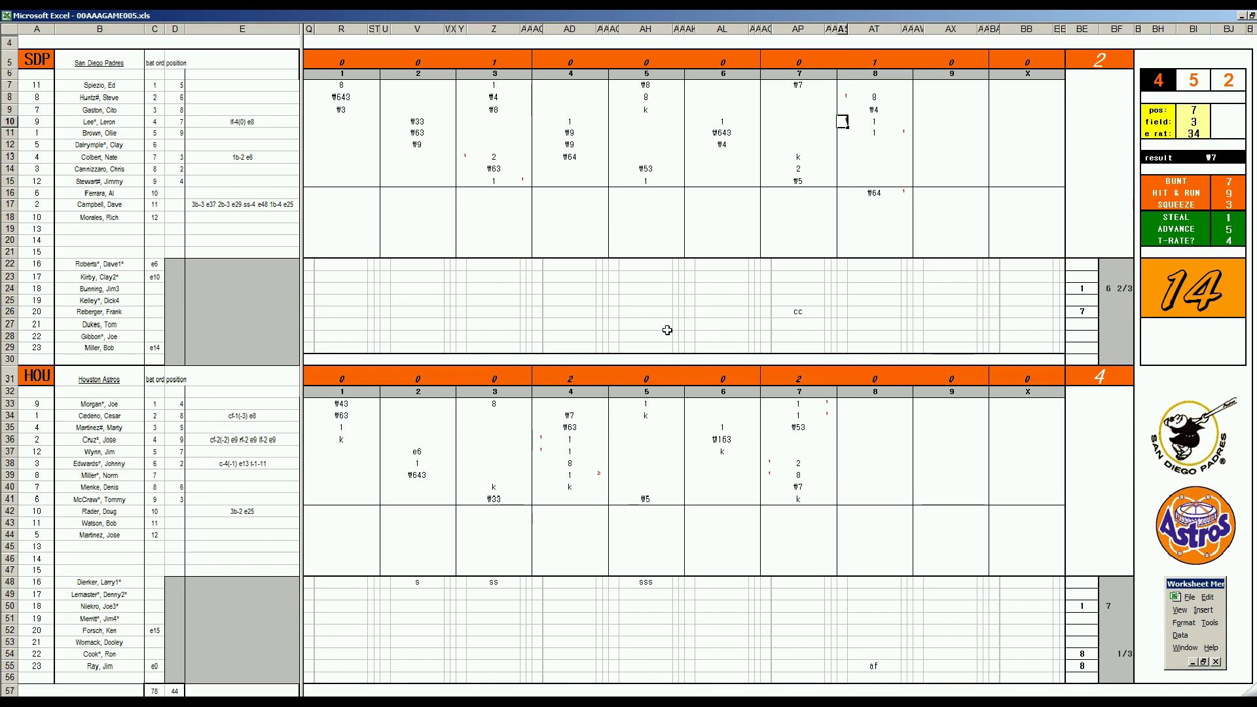
key(Return)
key(Down)
key(Down)
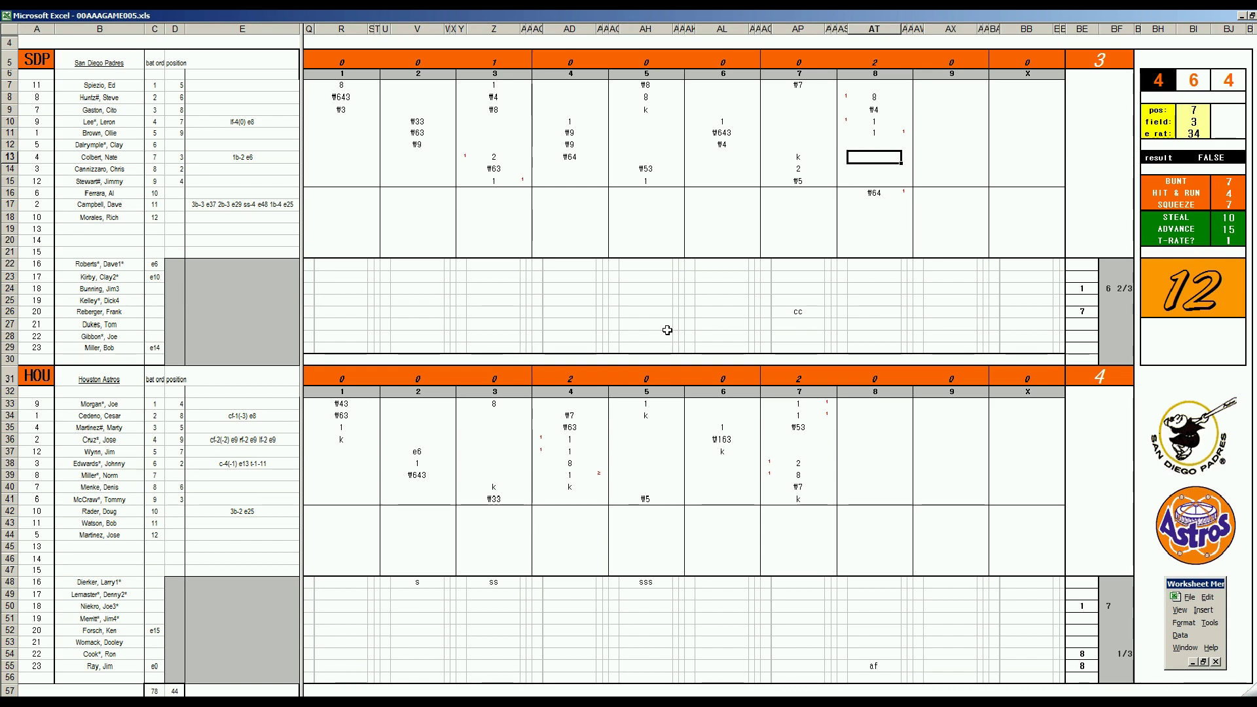
text(\3)
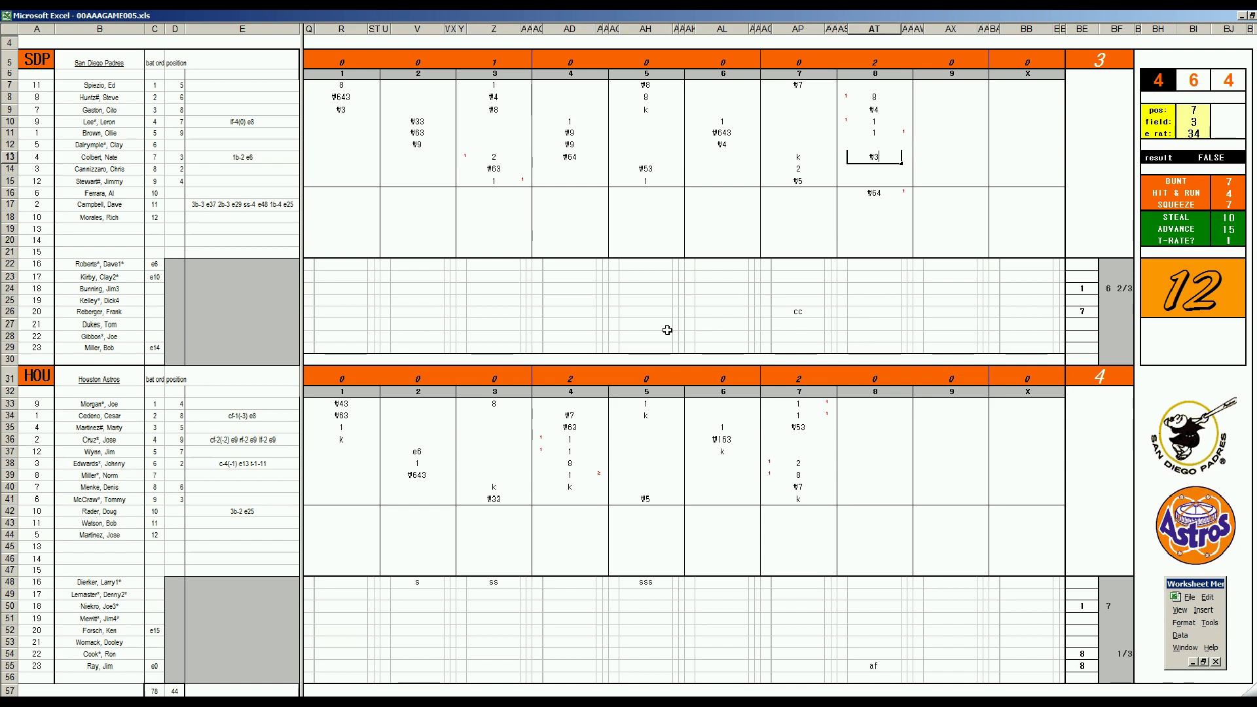
Step: Record Houston's eighth-inning results ₩8, 1, ₩4 and k in cells AT36 to AT39
click(864, 438)
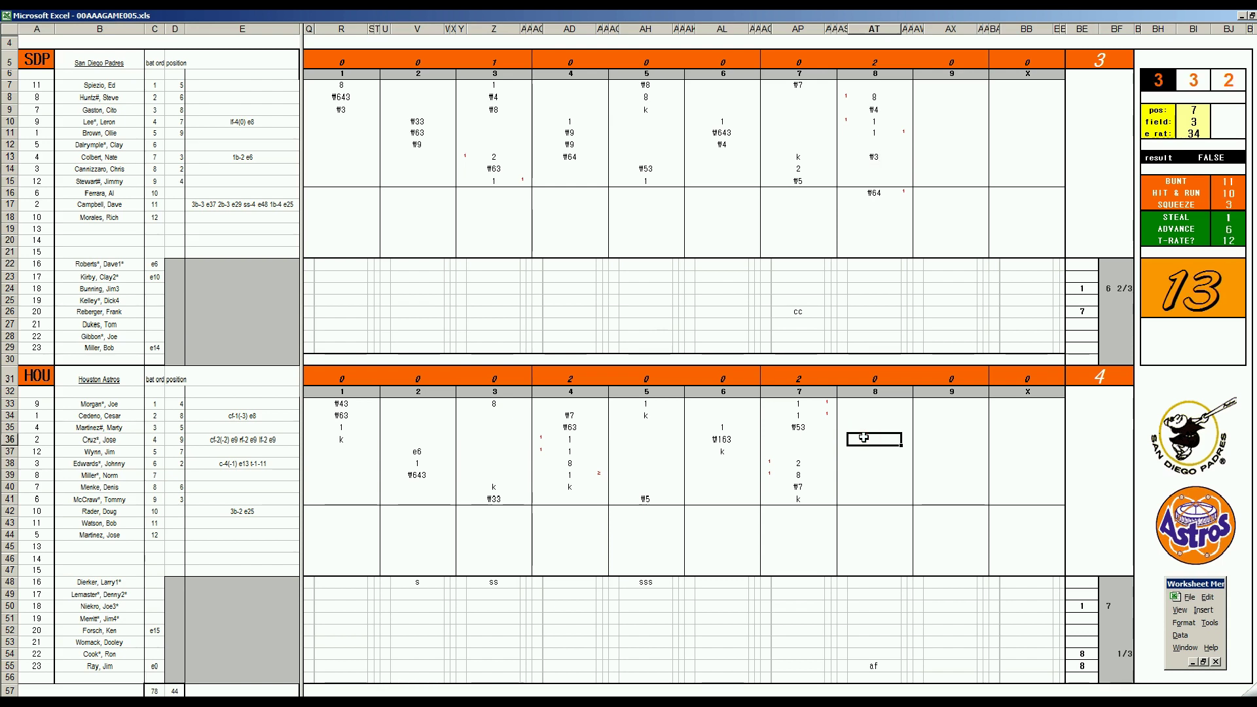
text(₩8)
key(Return)
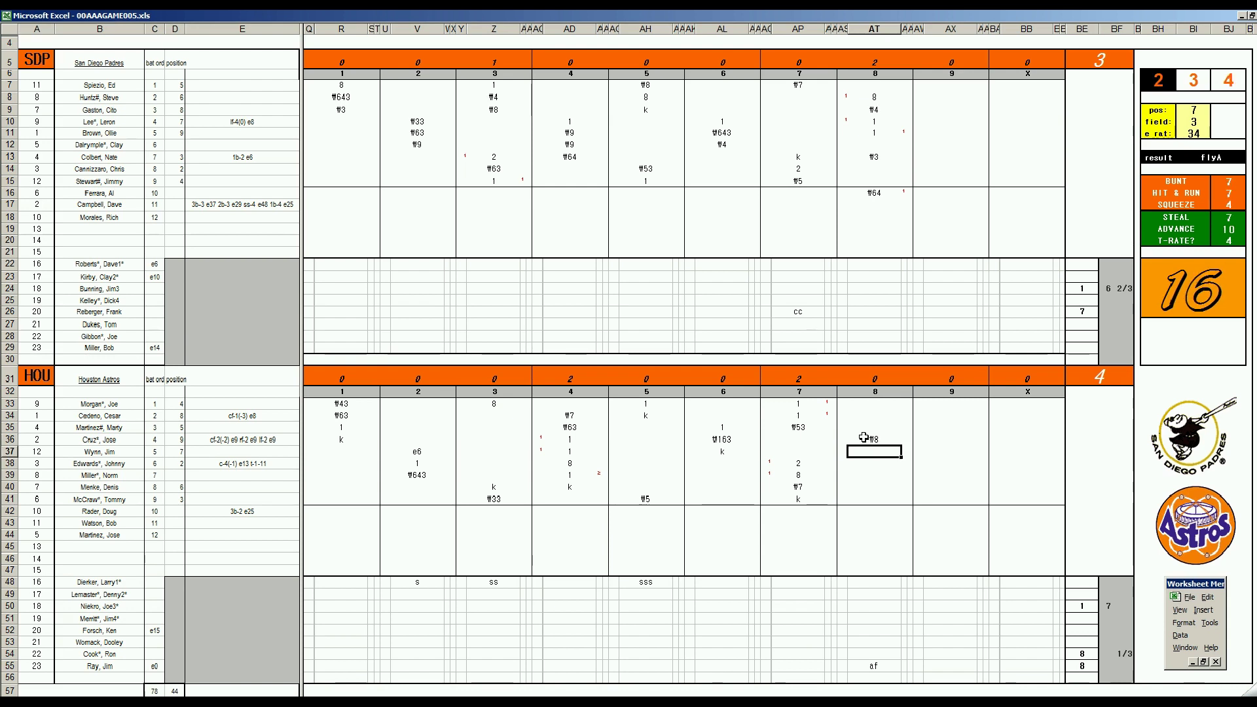
text(1)
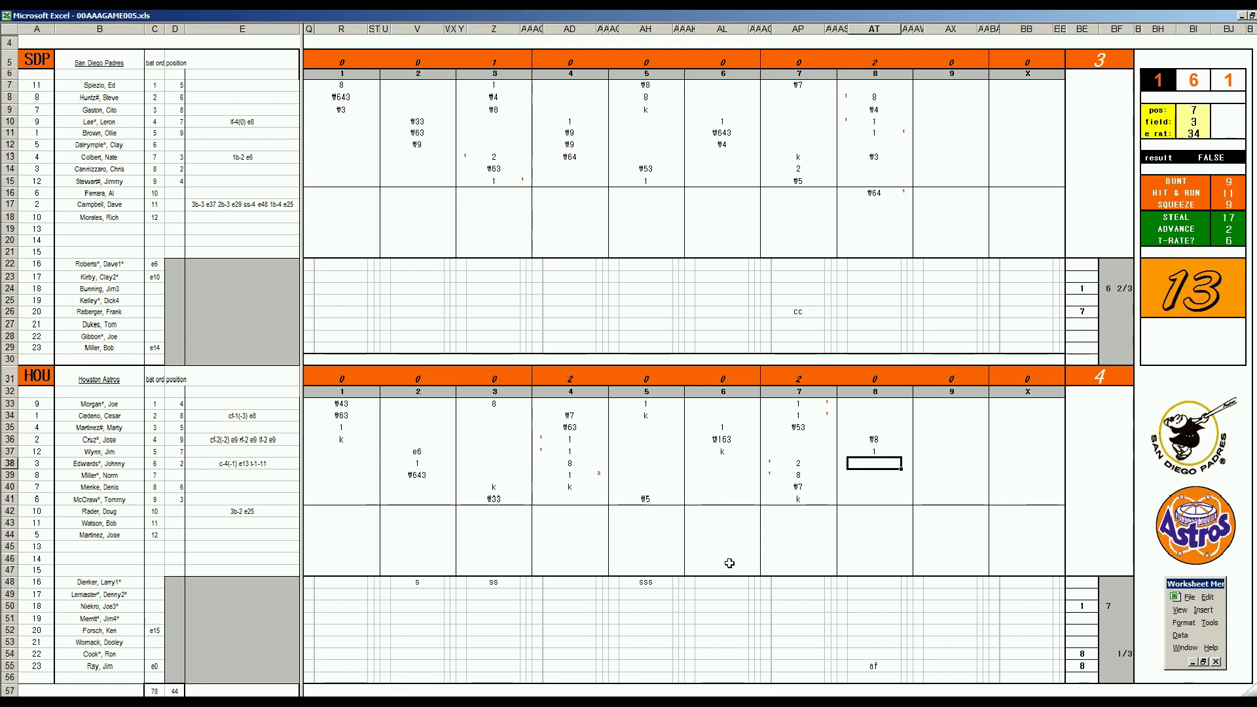
text(\4)
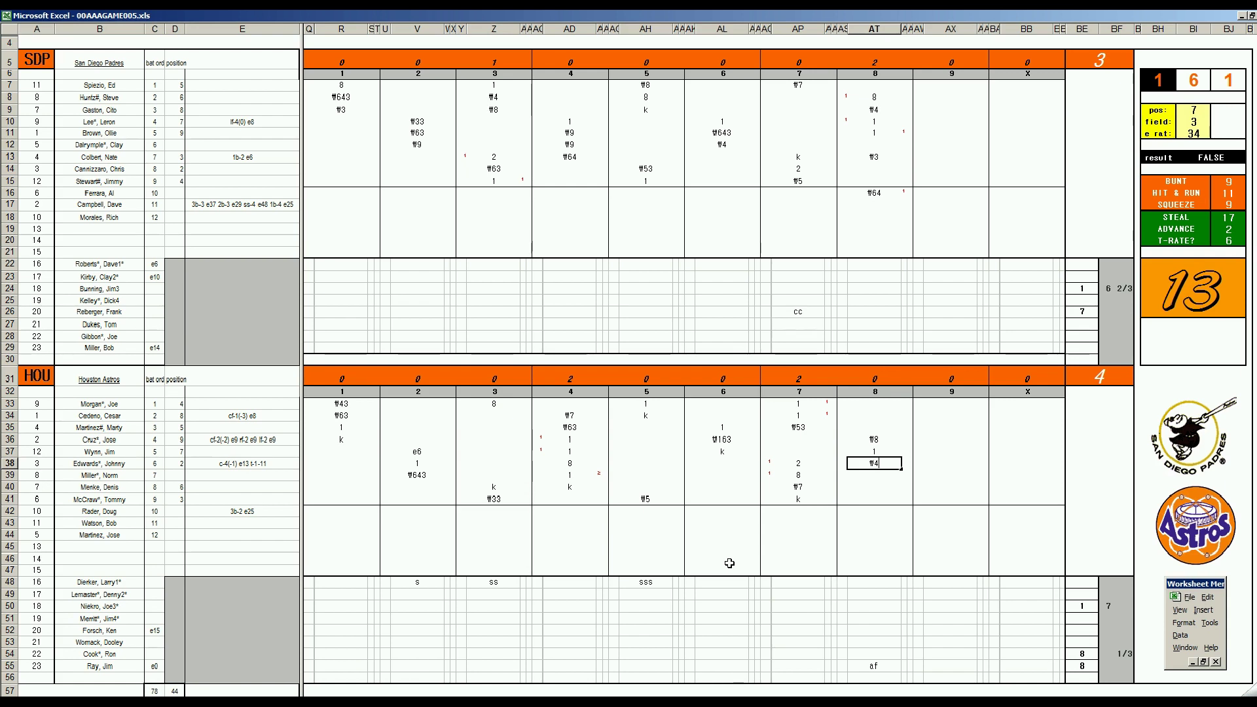
key(Return)
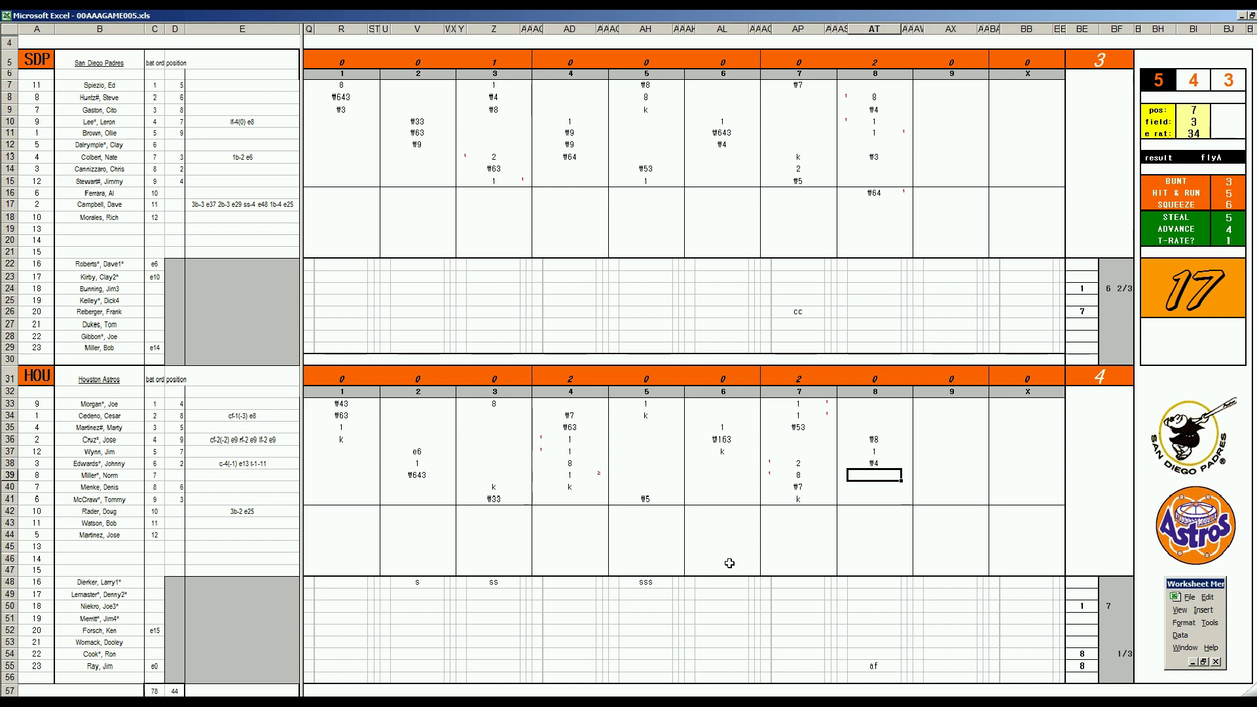
text(k)
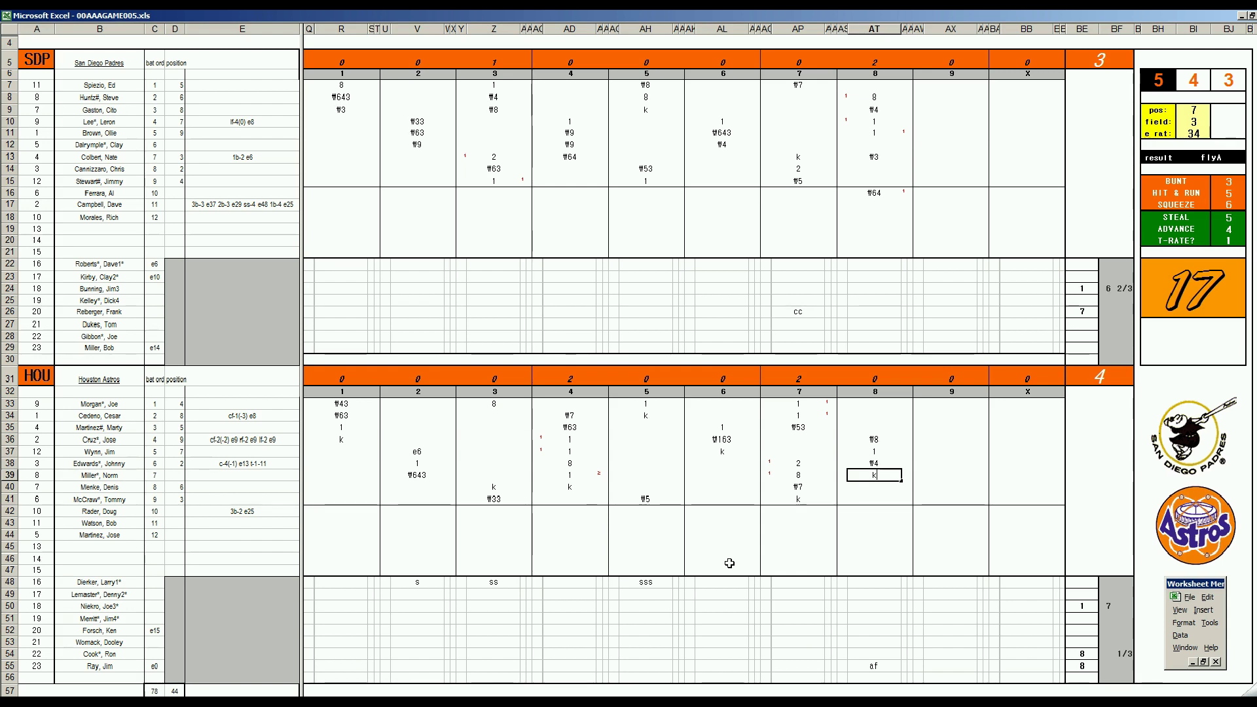
Step: Record San Diego's ninth-inning results 2 in AX14, ₩4 in AX15, 8 in AX7 and ₩9 in AX8
click(939, 173)
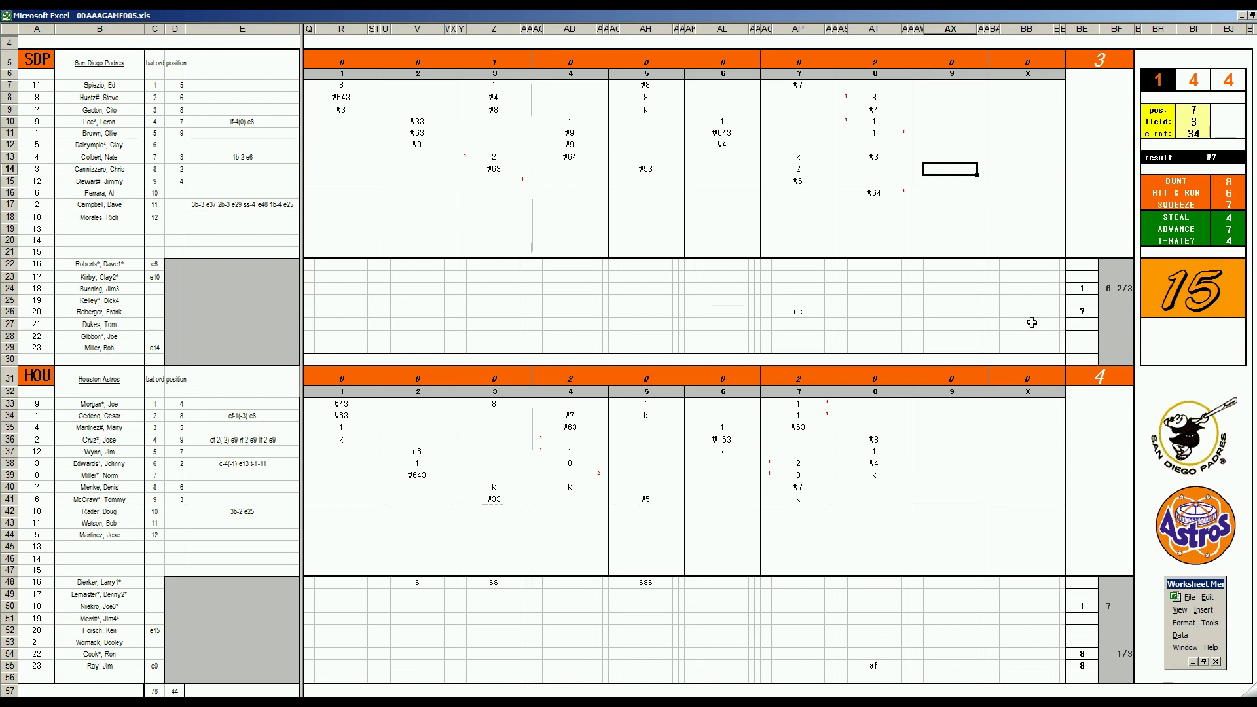
text(2)
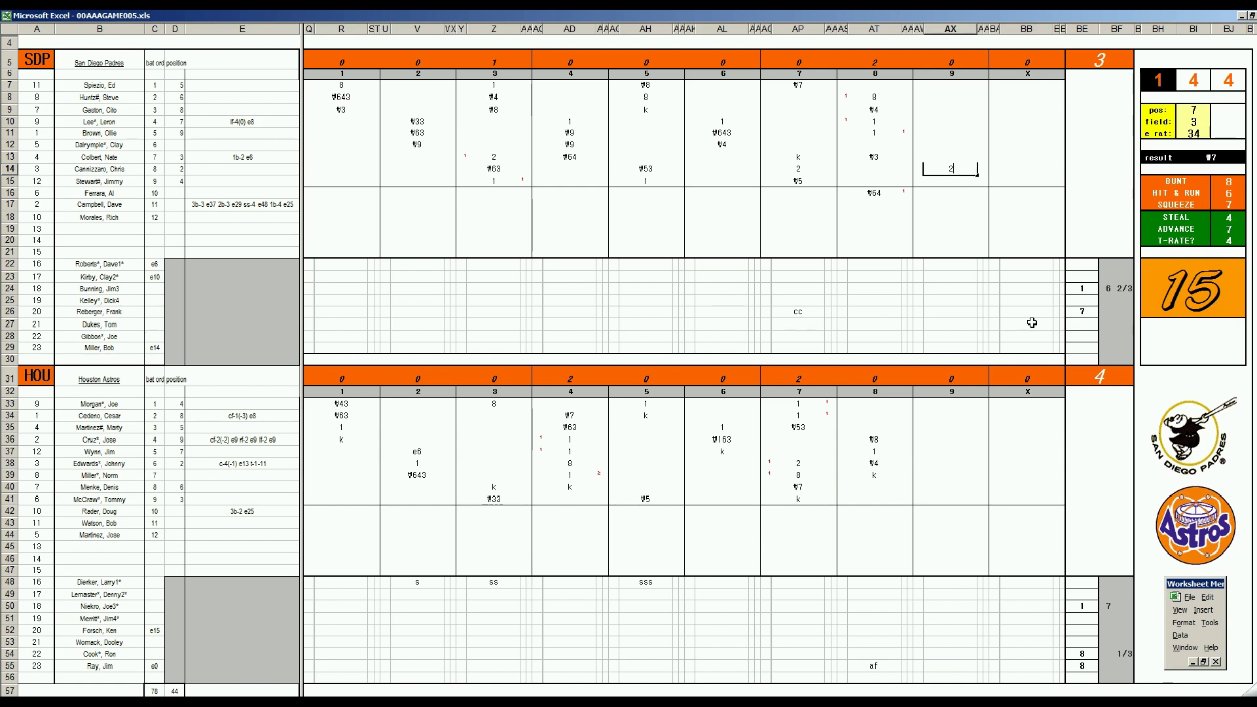
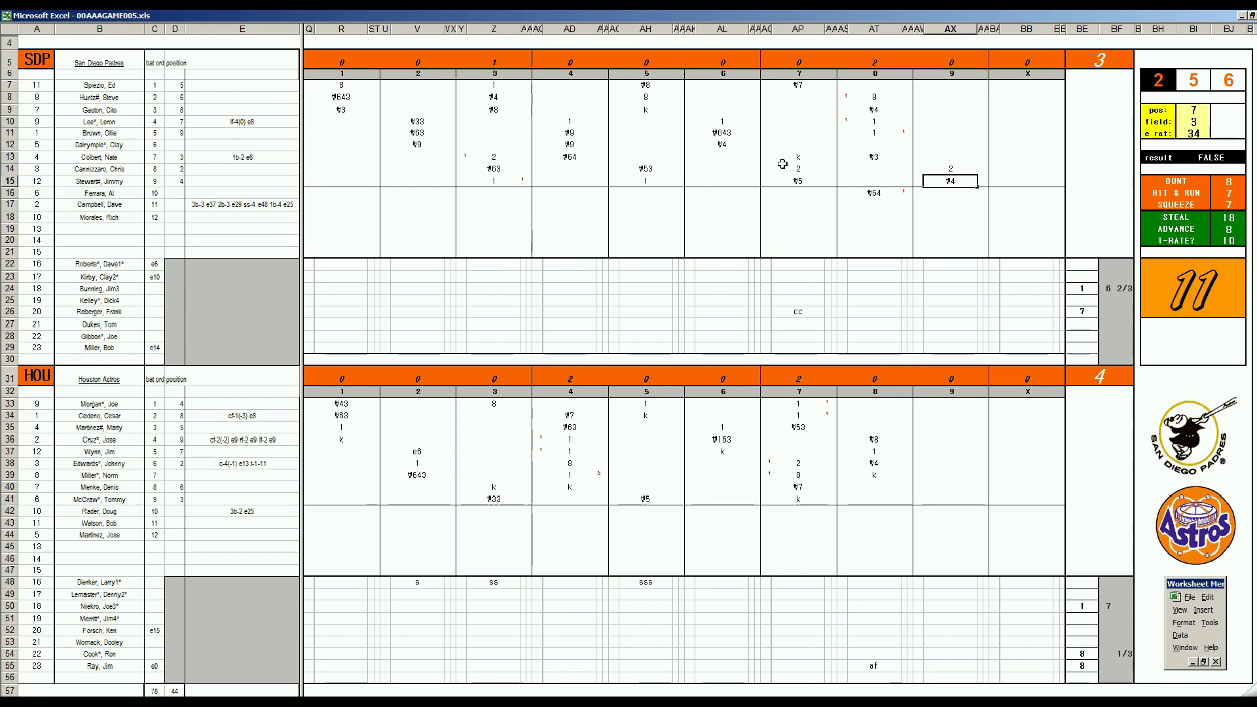
click(953, 86)
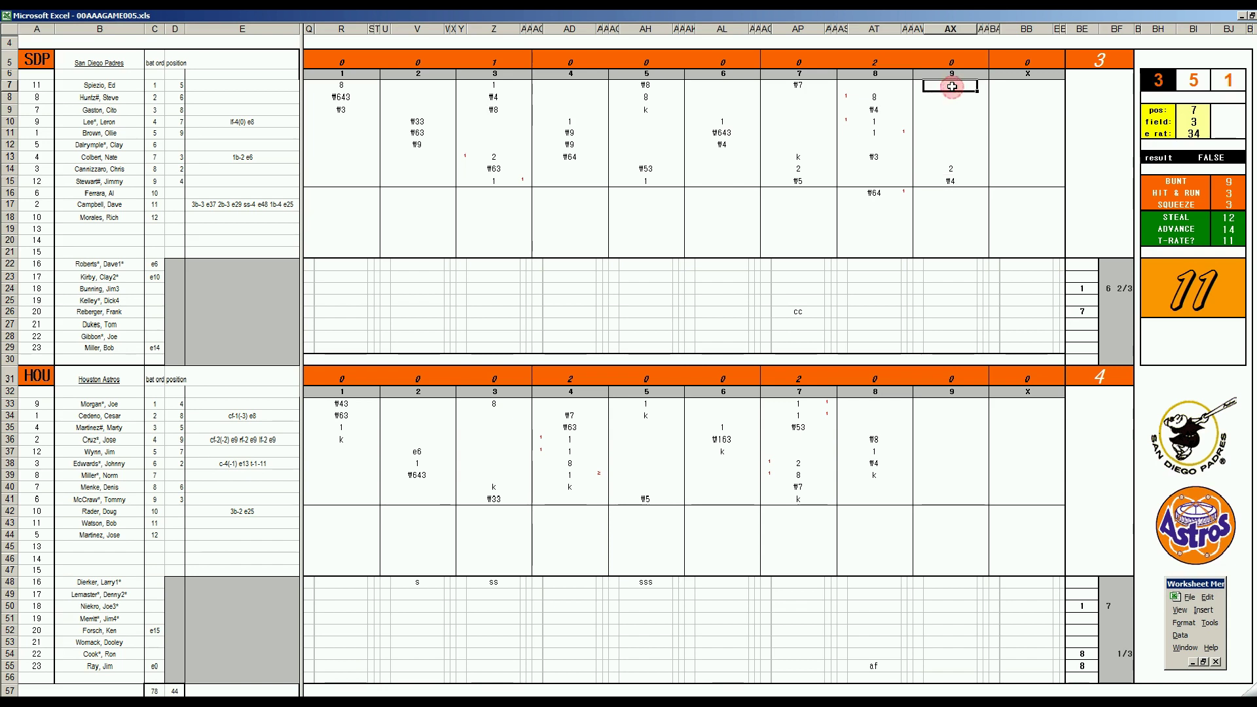
text(8)
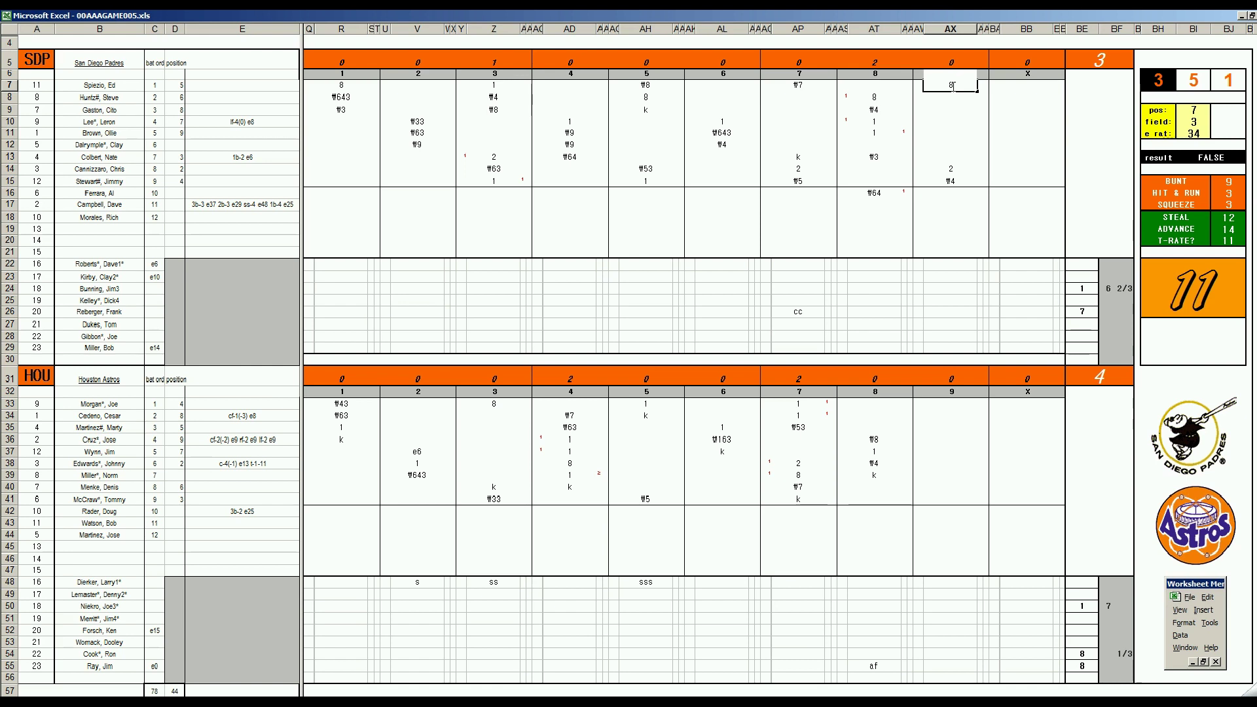
key(Return)
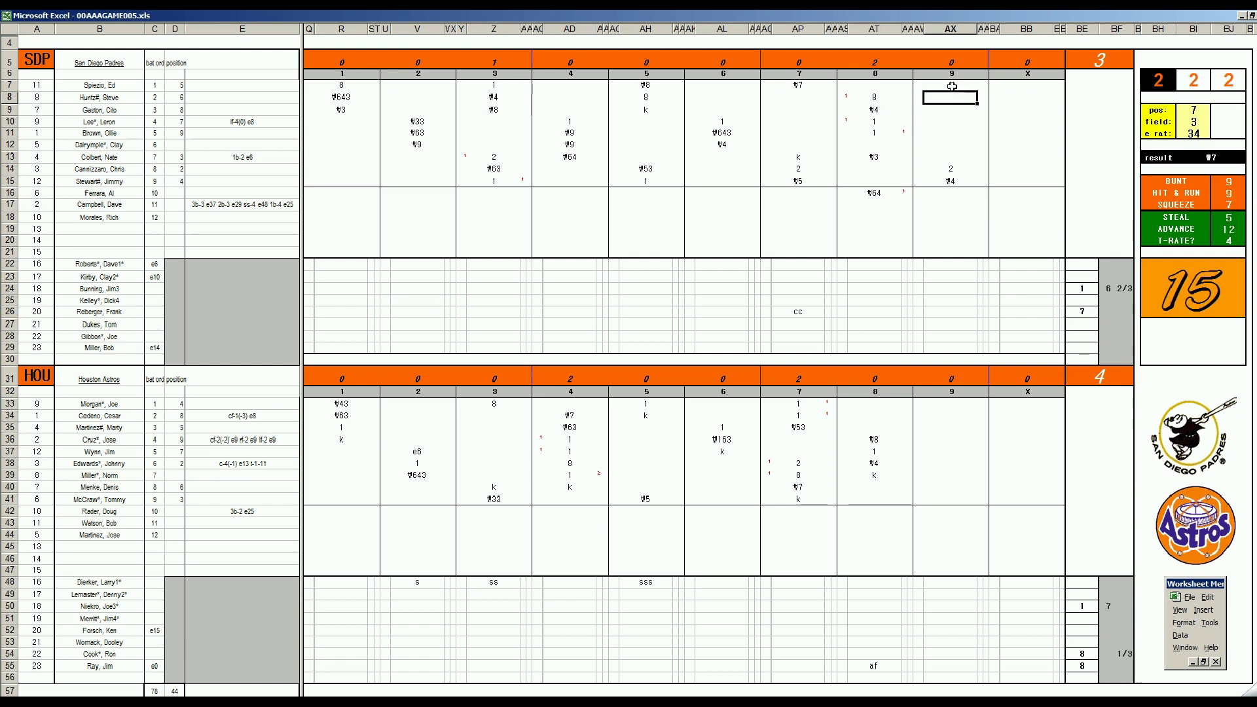
text(\9)
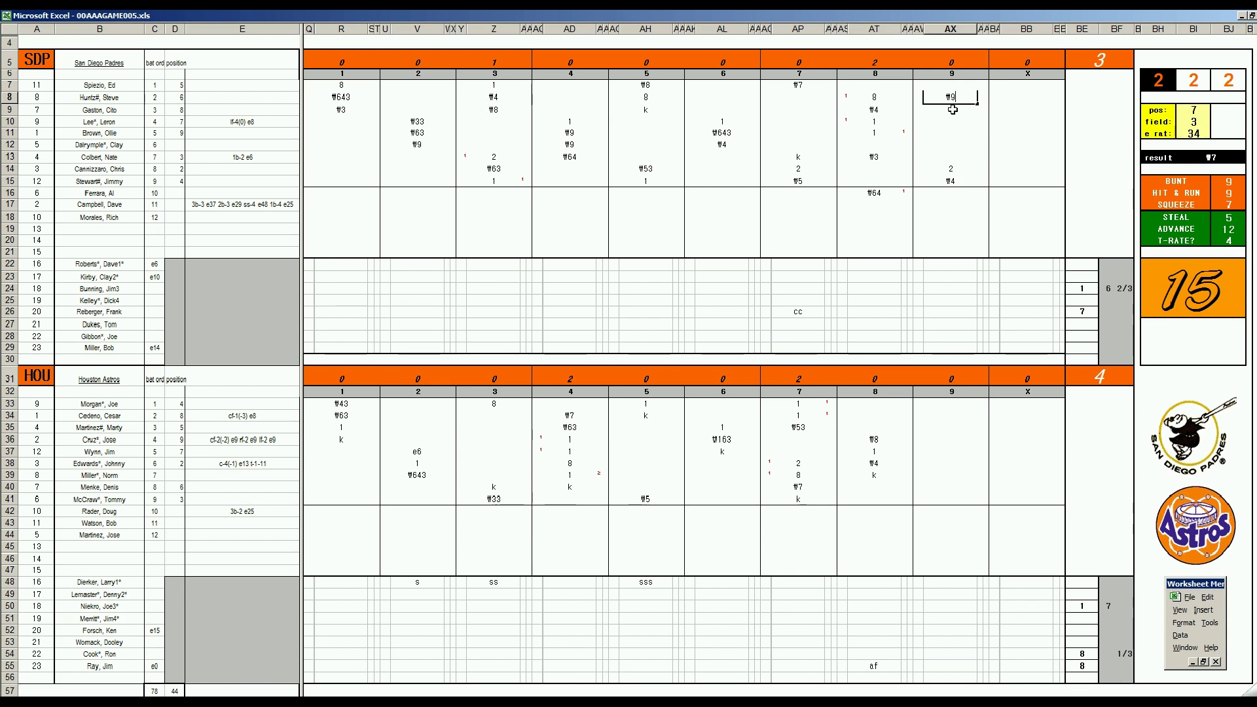
key(Return)
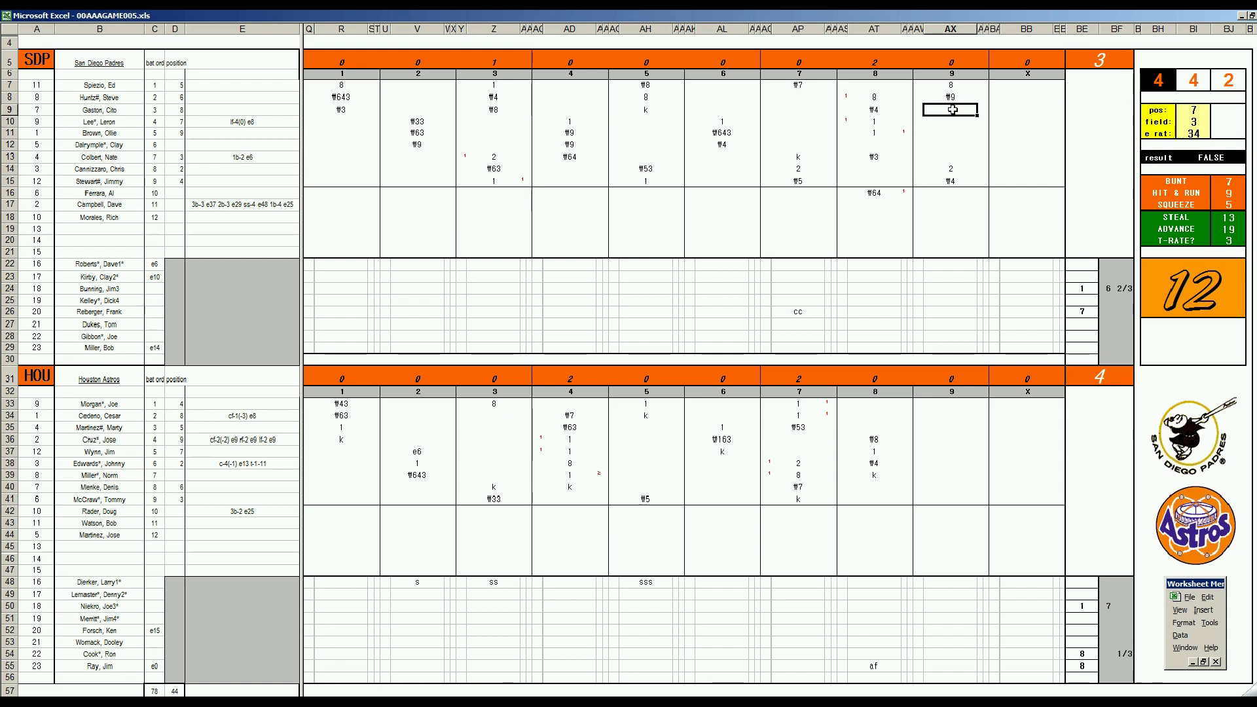
Step: Record San Diego's result 1 in AX9 with a 1 beside it, and mark run 1 in cell AW14
text(1)
key(Tab)
key(shift+Tab)
key(Down)
key(Down)
key(Down)
key(Down)
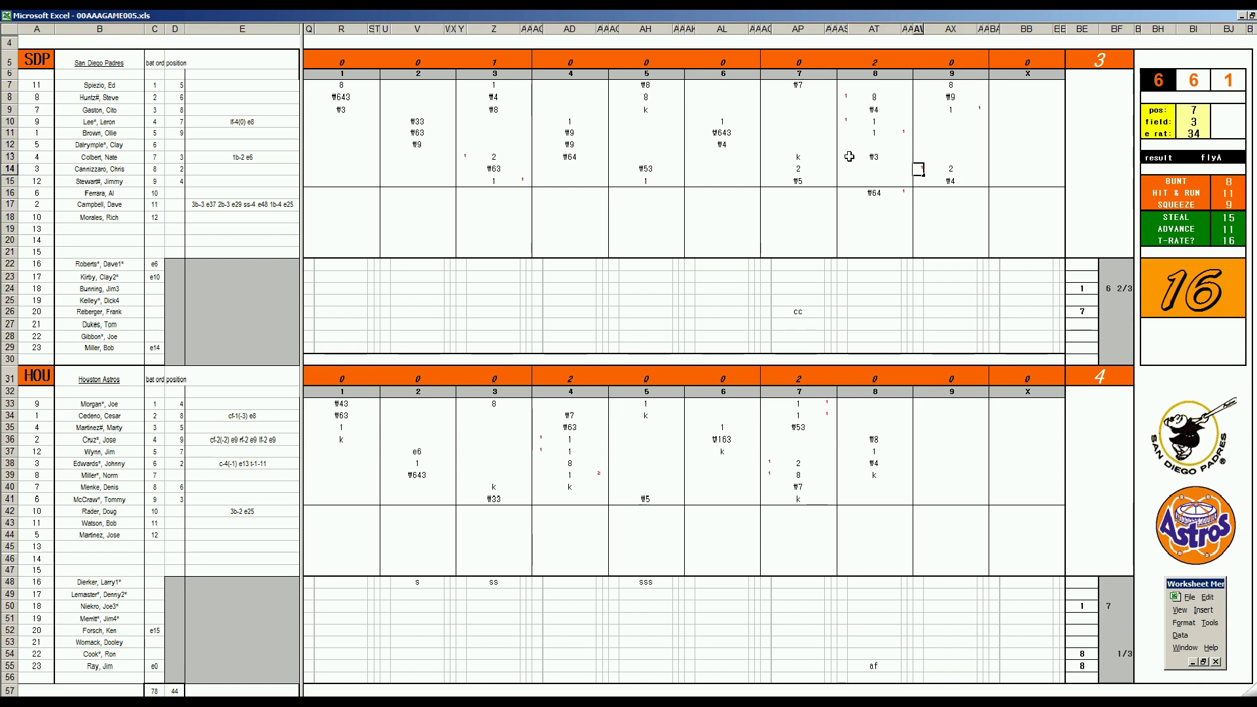
Step: Record San Diego's result 1 in AX10 with a 1 beside it, and mark run 1 in cell AW7
click(951, 124)
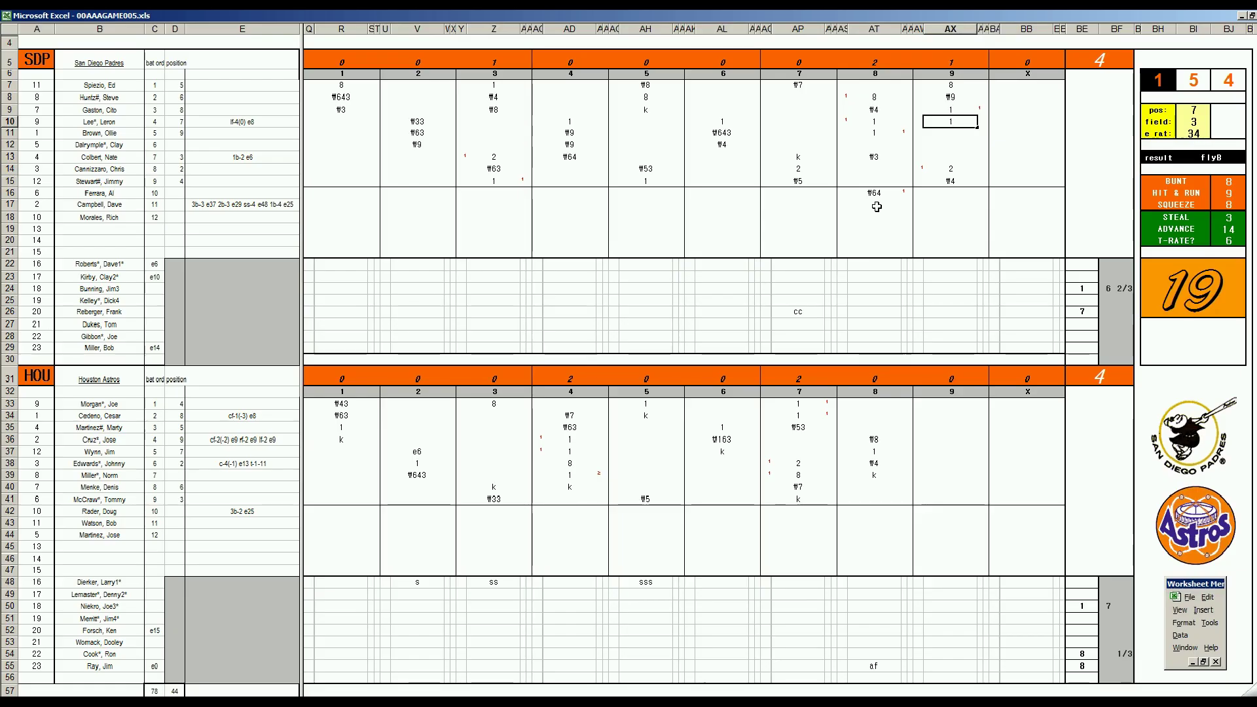
key(Left)
key(Up)
key(Up)
key(Up)
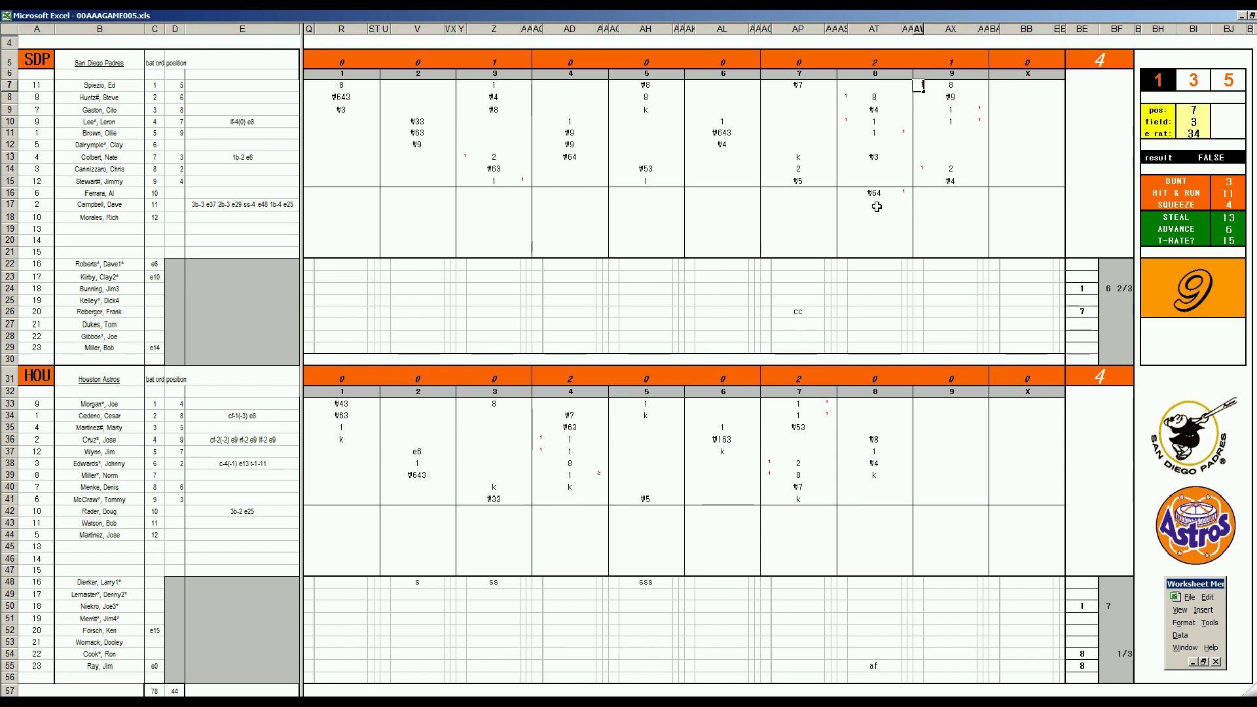
Step: Record San Diego's result ₩63 in AX11, and enter 1 1/3 in BF26 and 9 in BE29 of its pitching rows
click(955, 133)
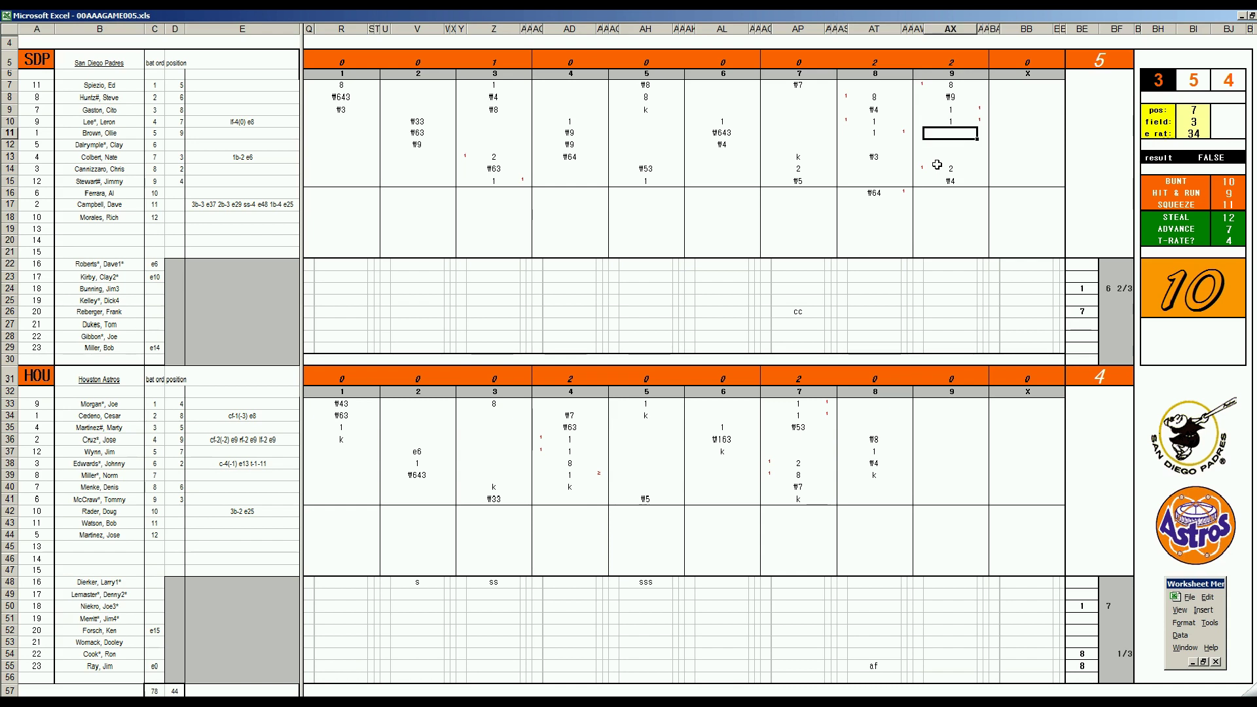
text(#63)
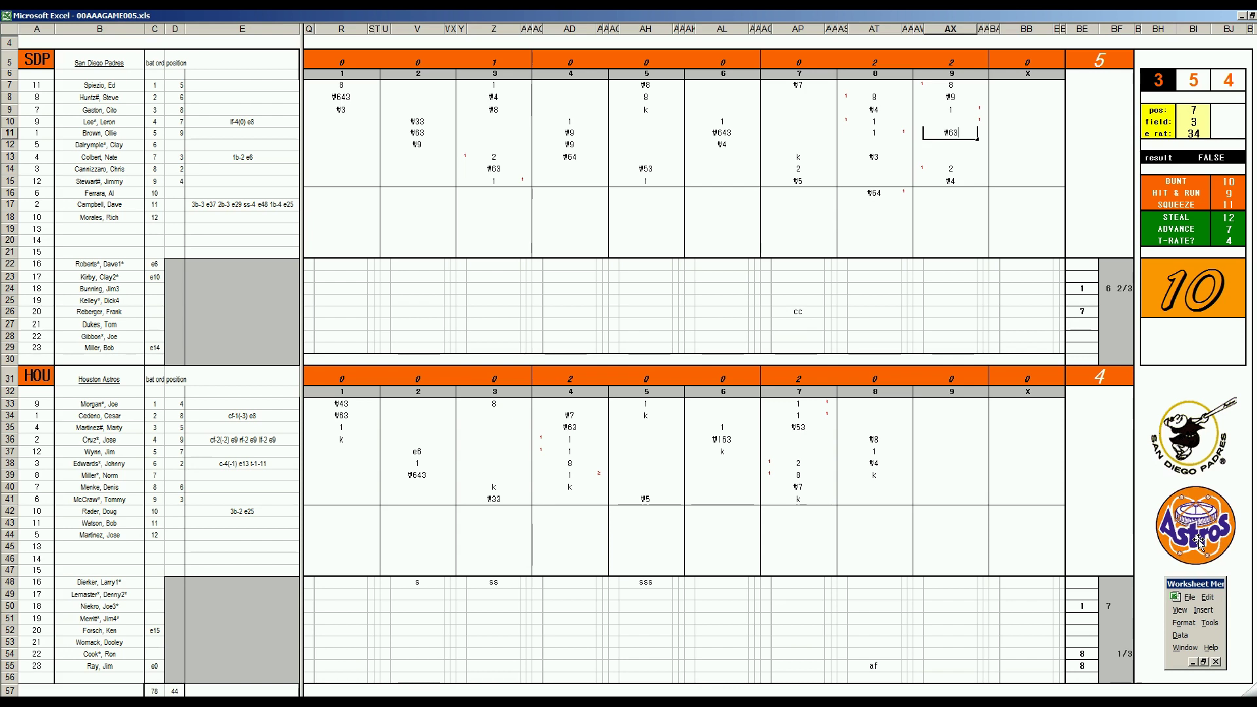
click(1118, 312)
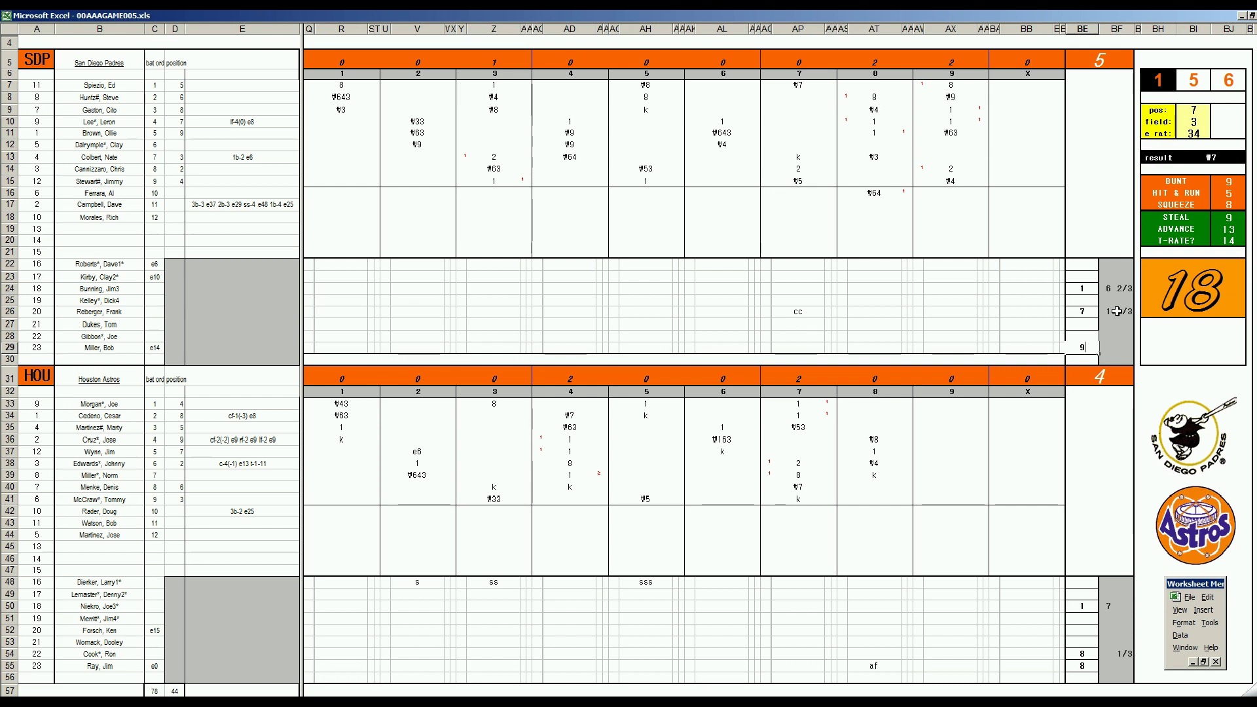
Step: Record Houston's ninth-inning results k in AX40, 1 in AX43 and 1 in AX33
click(939, 484)
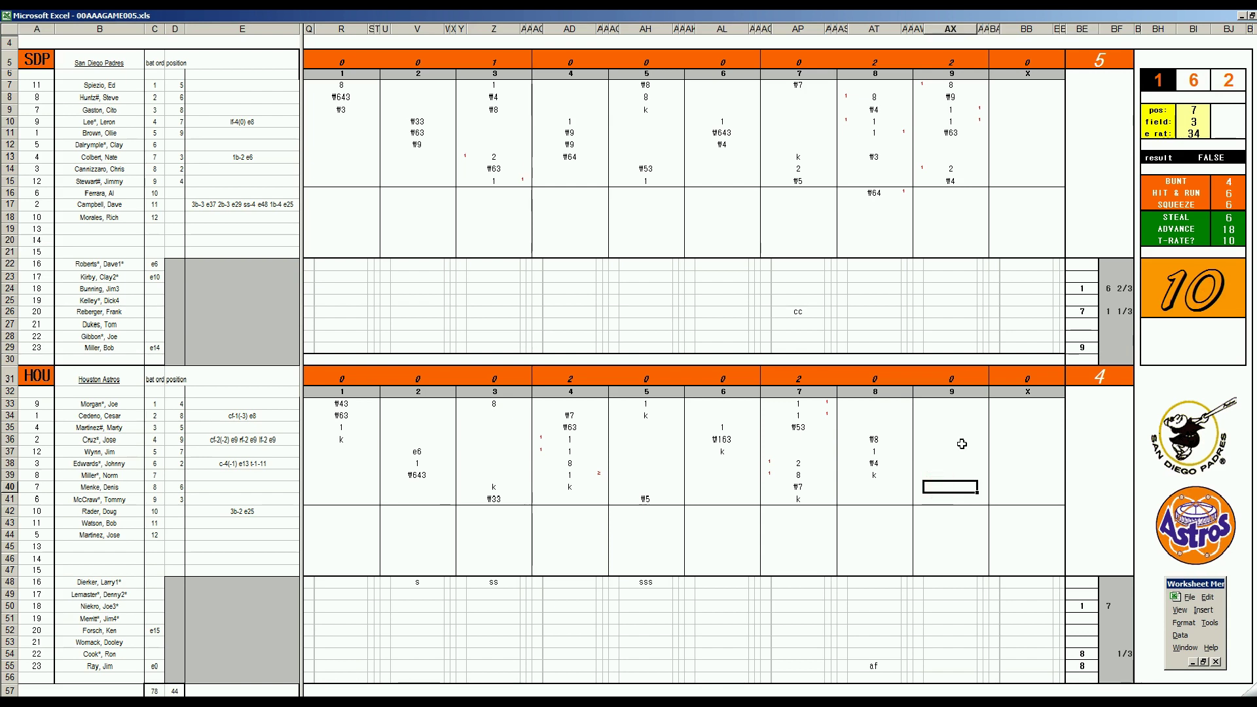
text(k)
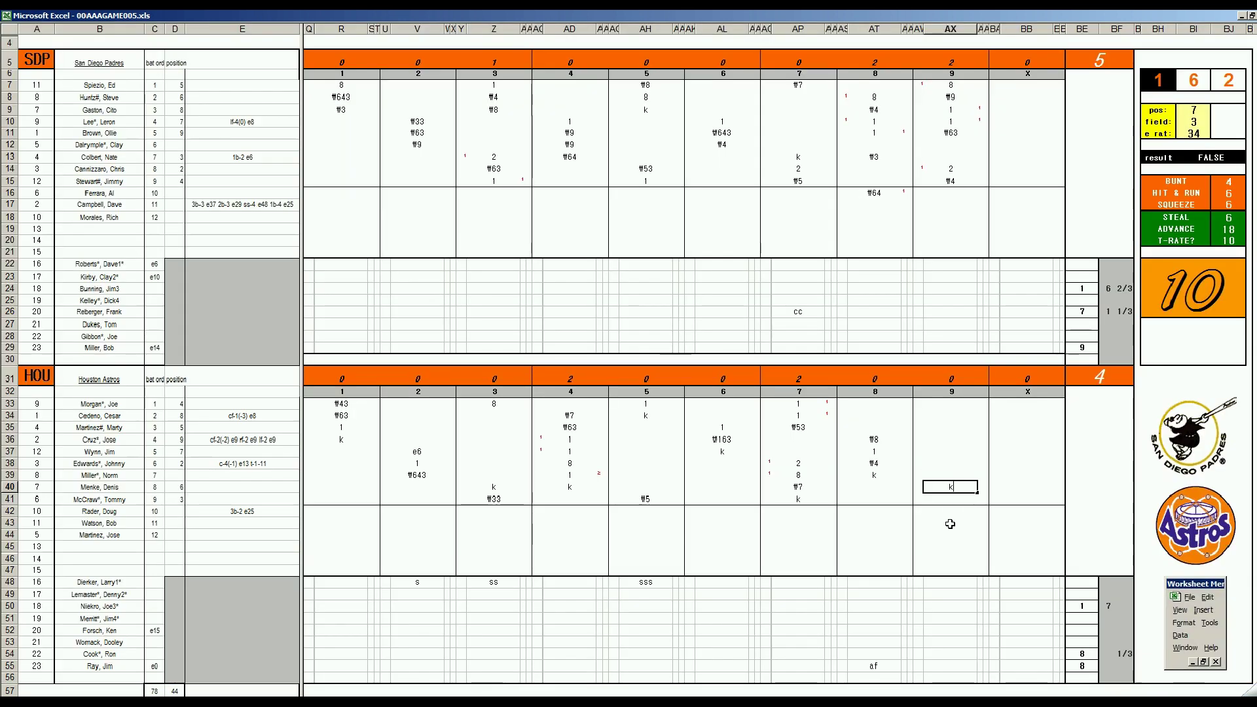
click(951, 524)
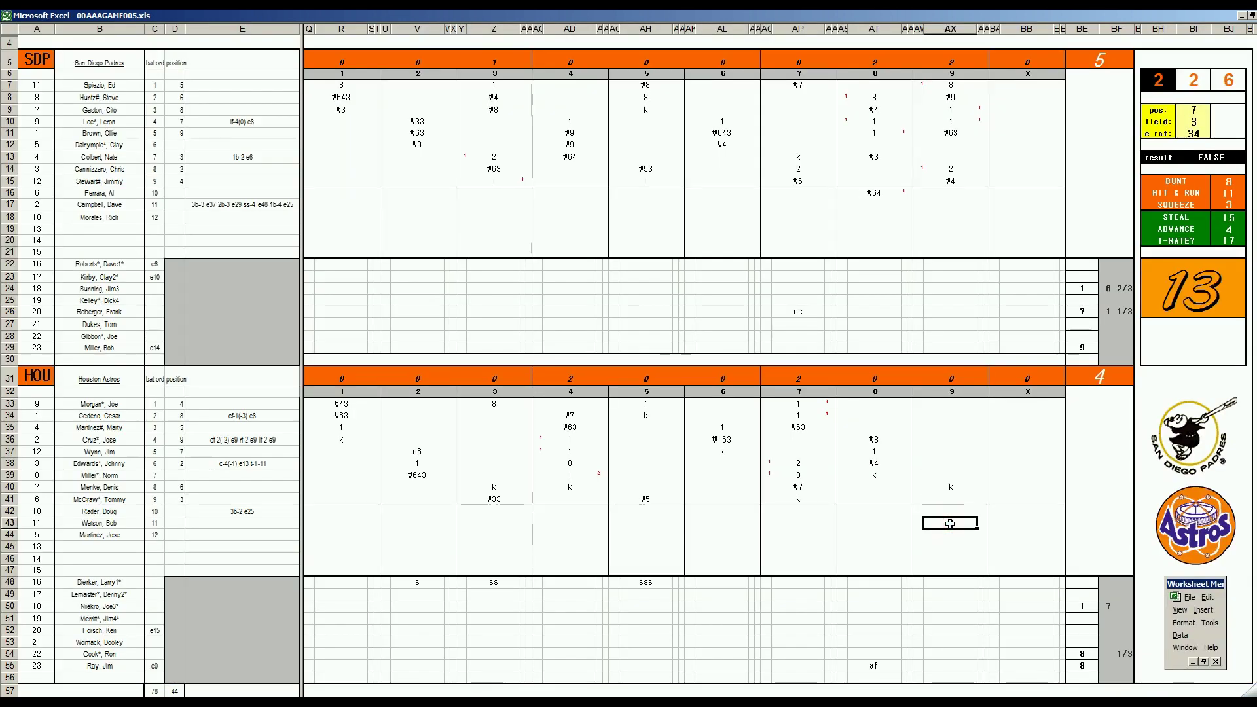
double_click(951, 524)
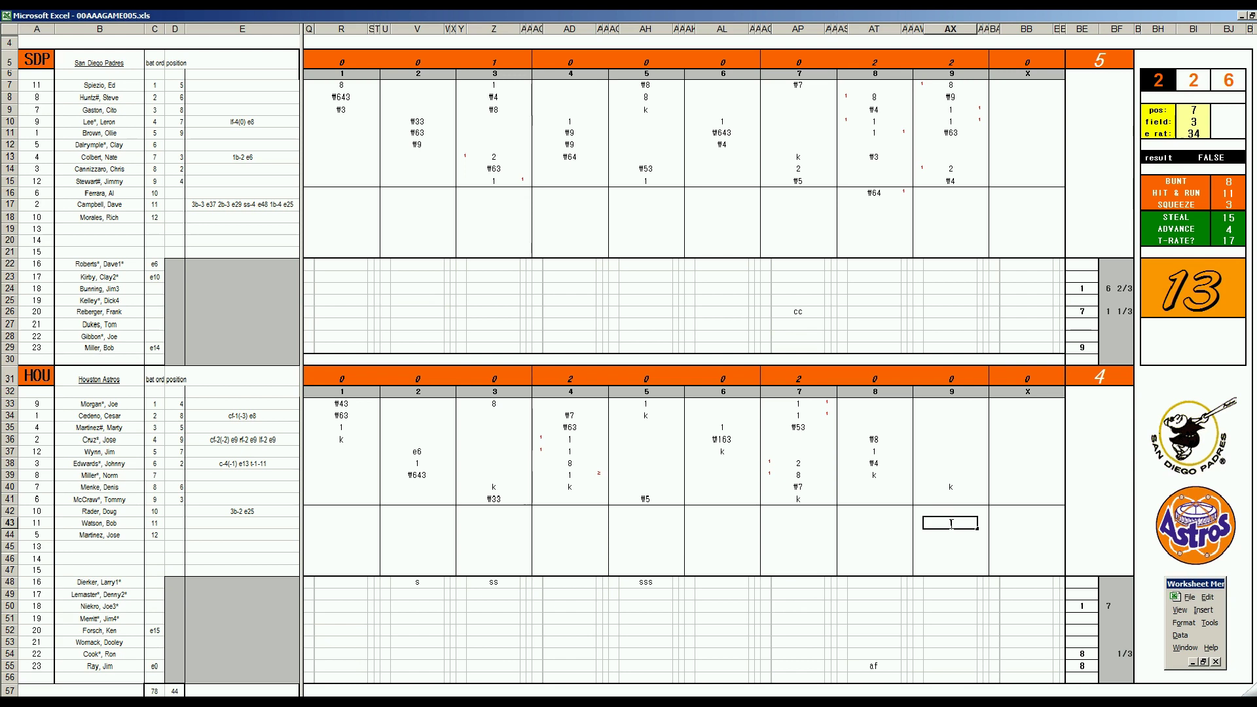
text(1)
key(Return)
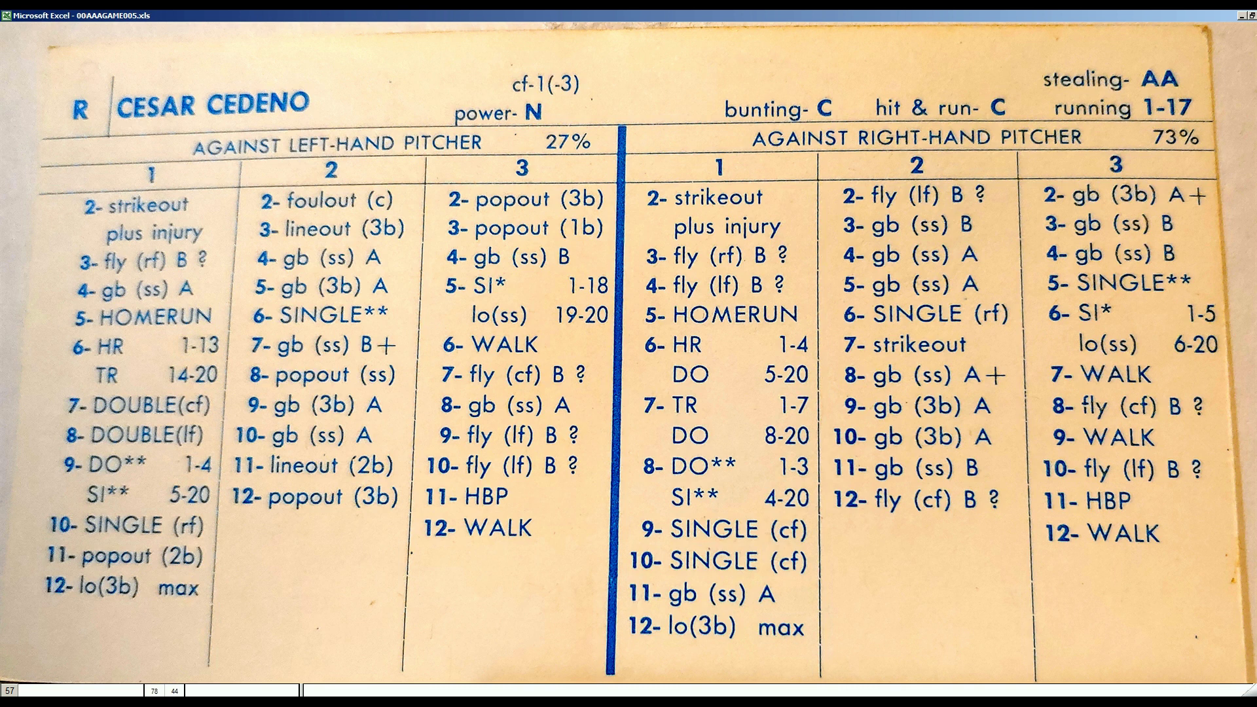
click(847, 465)
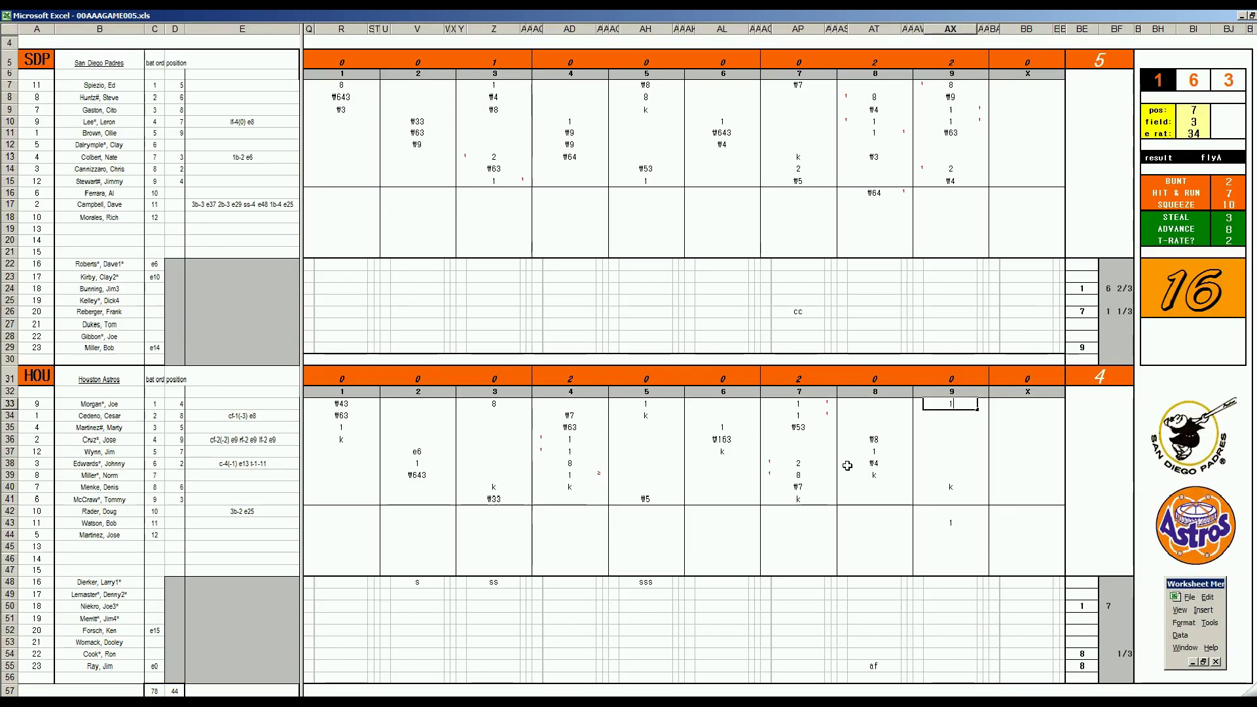
key(F2)
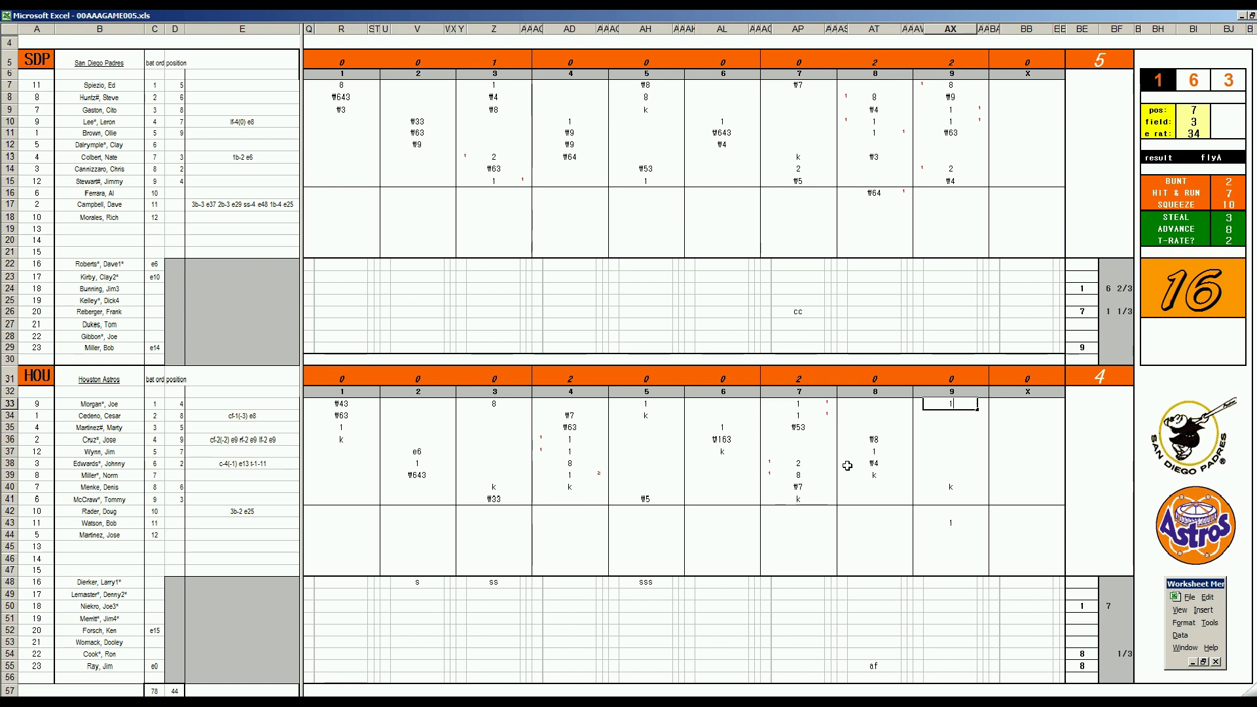
key(Return)
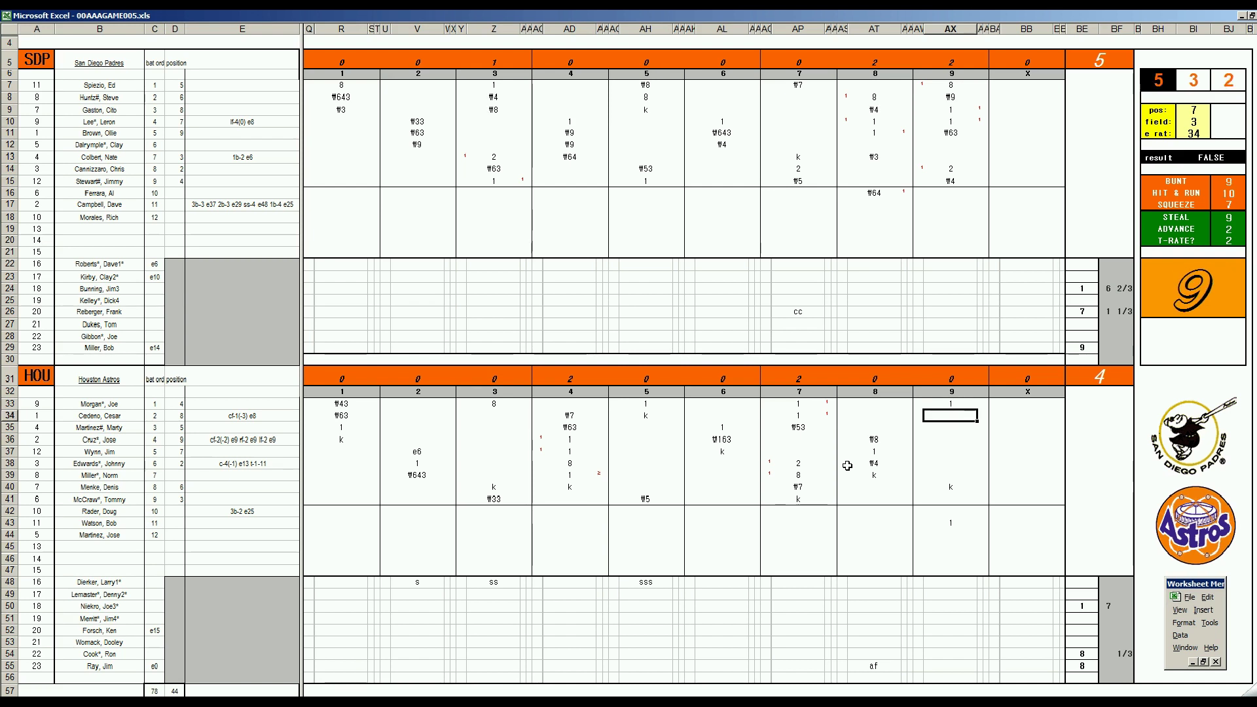
Step: Set the fielding lookup to position 6 and error rating 20, and record Houston's result ₩63 in AX34
key(ctrl+f)
text(6)
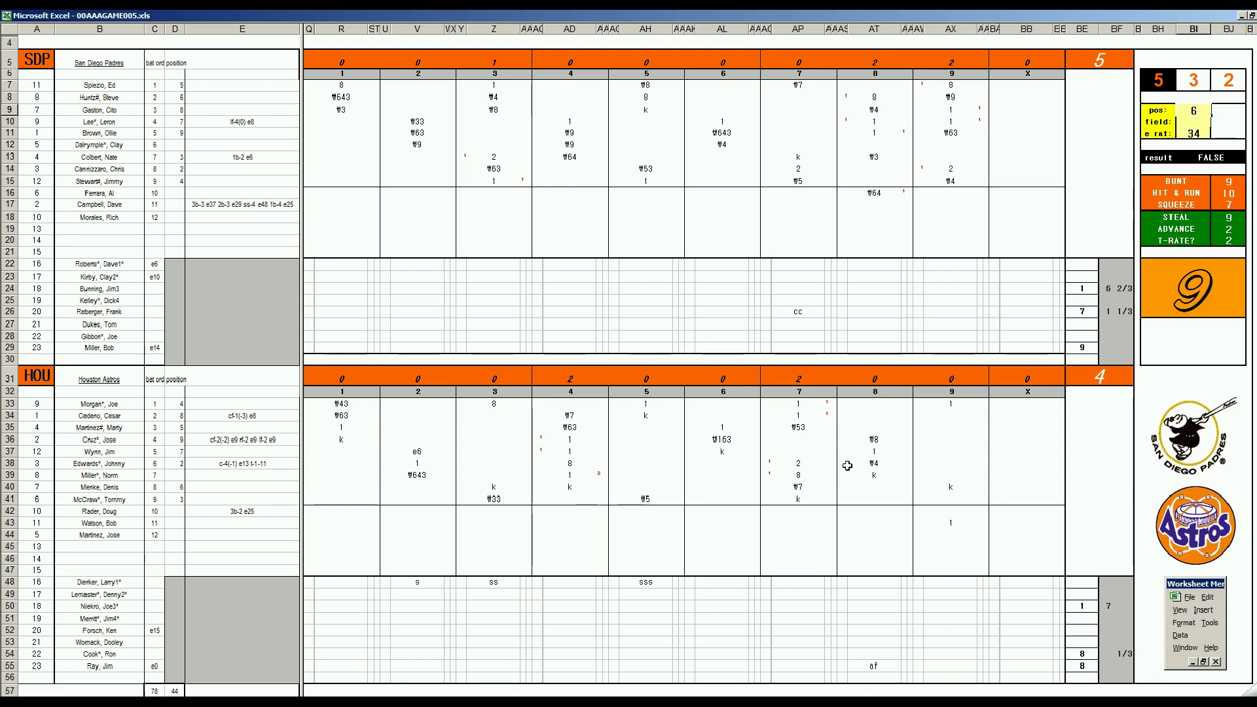
key(Return)
key(Return)
text(20)
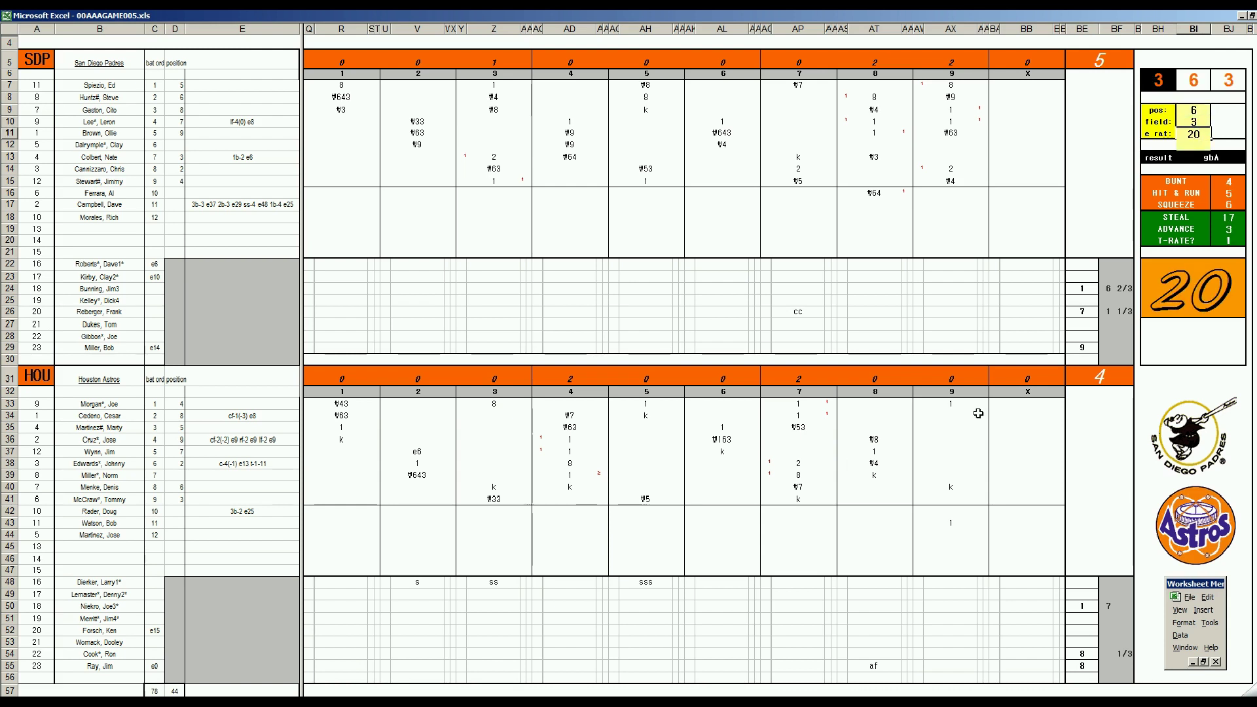
key(Return)
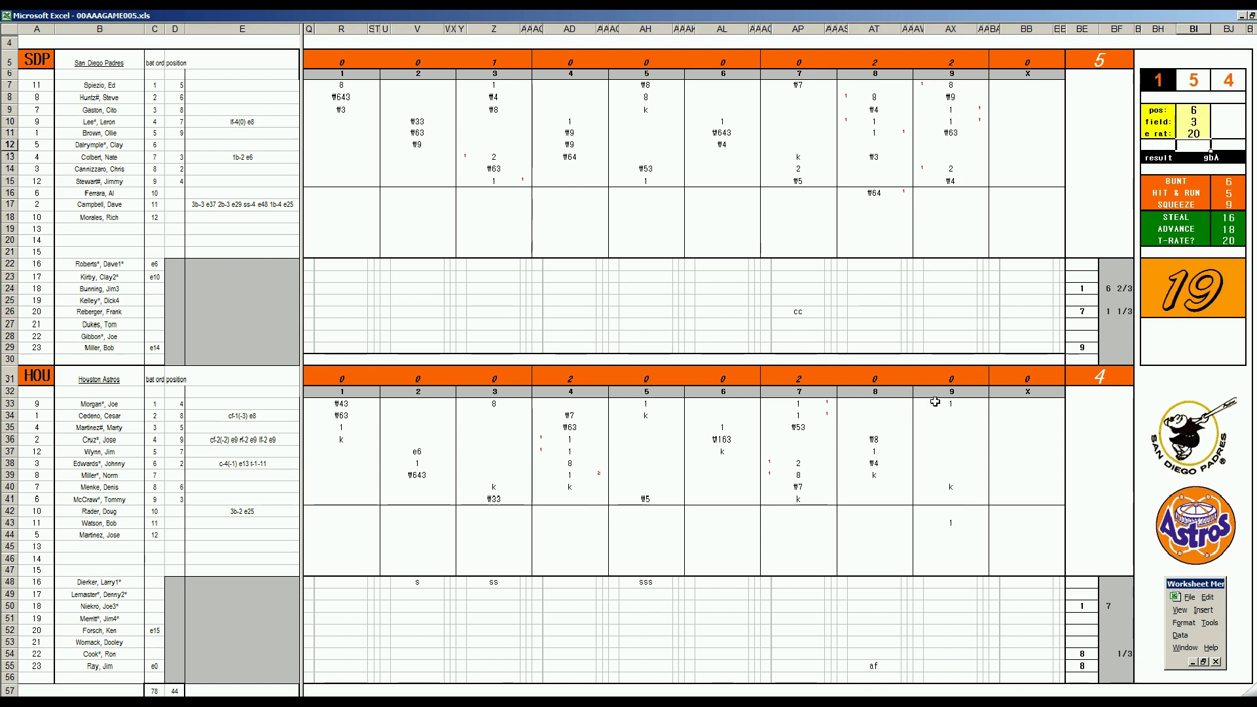
click(950, 416)
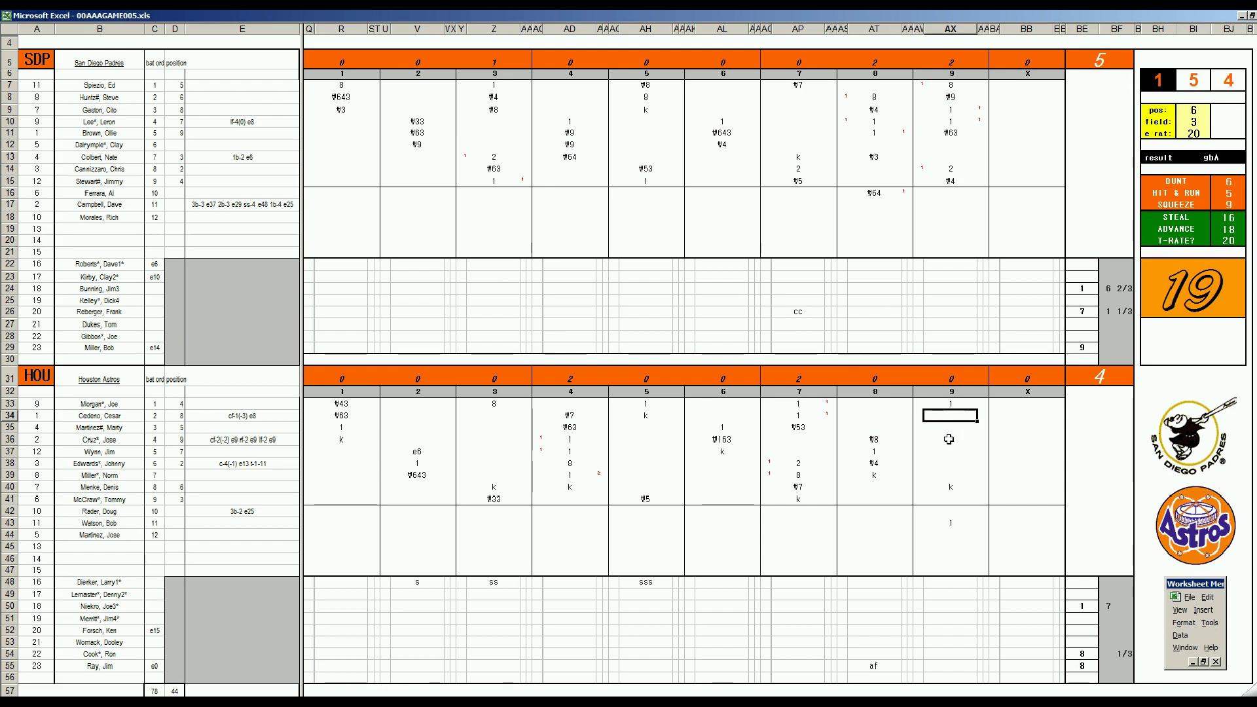
text(\63)
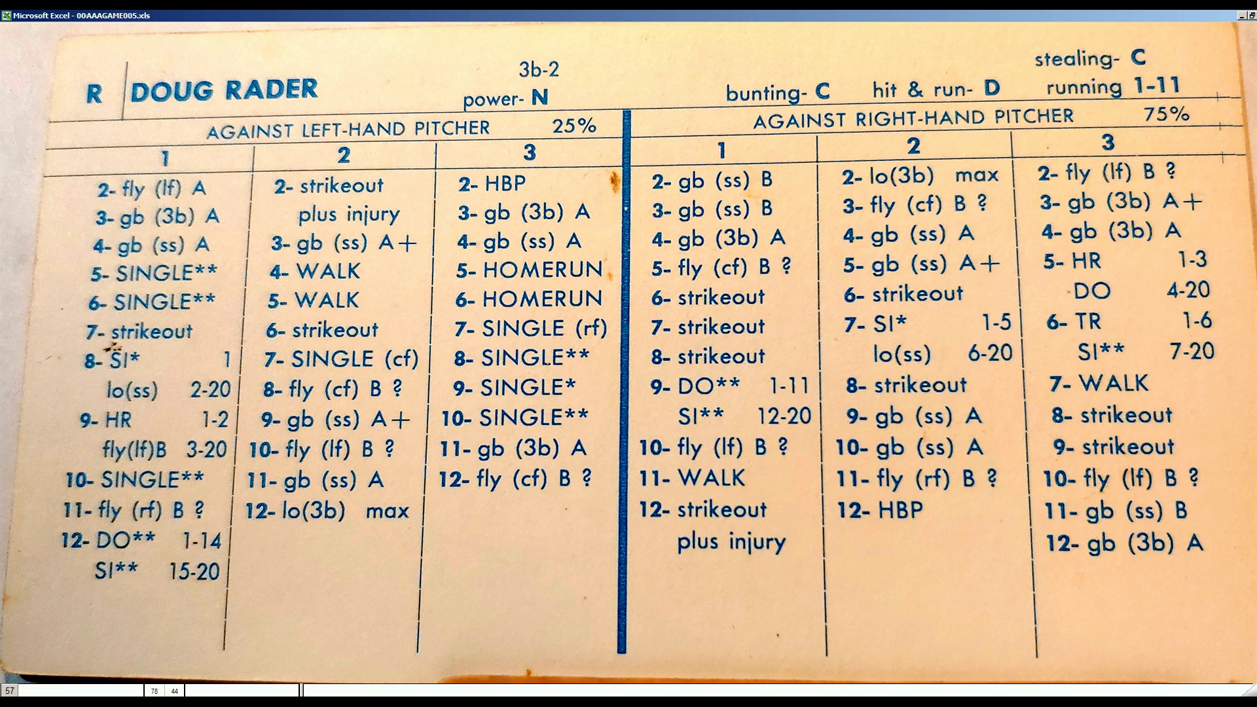
Step: Record Houston's ninth-inning result k in AX42
click(949, 511)
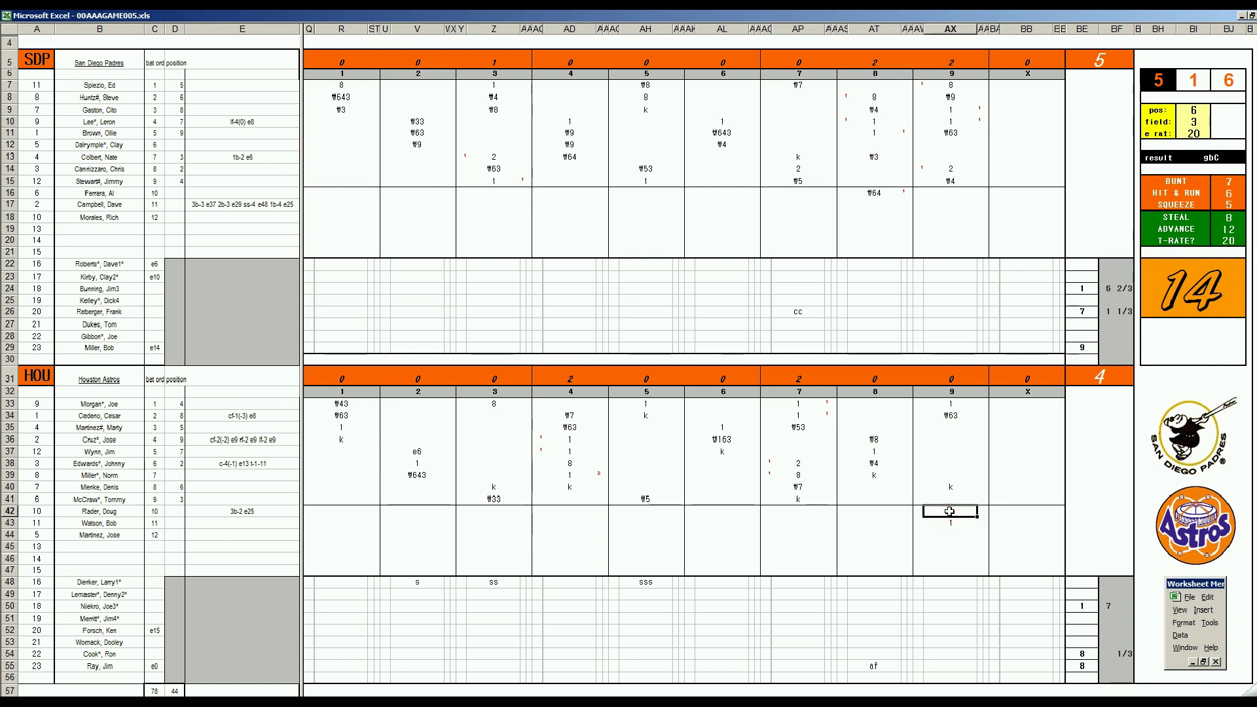
text(k)
key(Return)
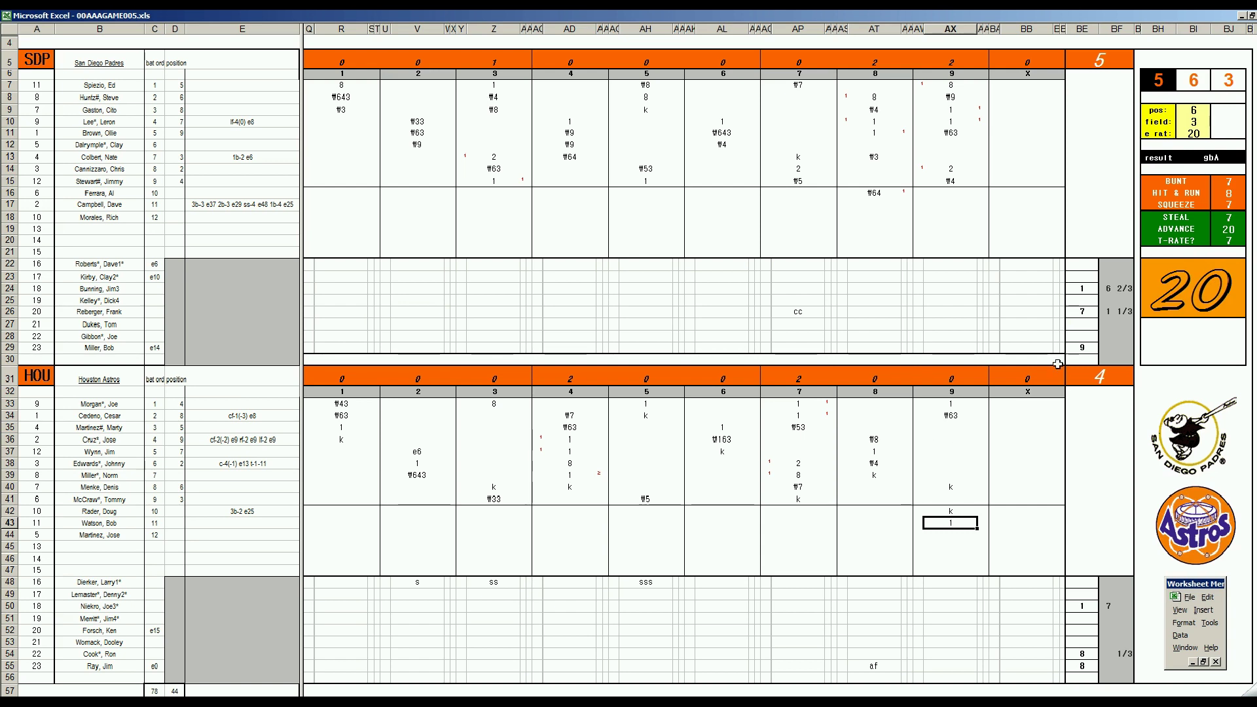
Step: Enter innings pitched of 1 in BF29 for San Diego and 1 2/3 in BF55 for Houston
click(1109, 348)
text(1)
key(Return)
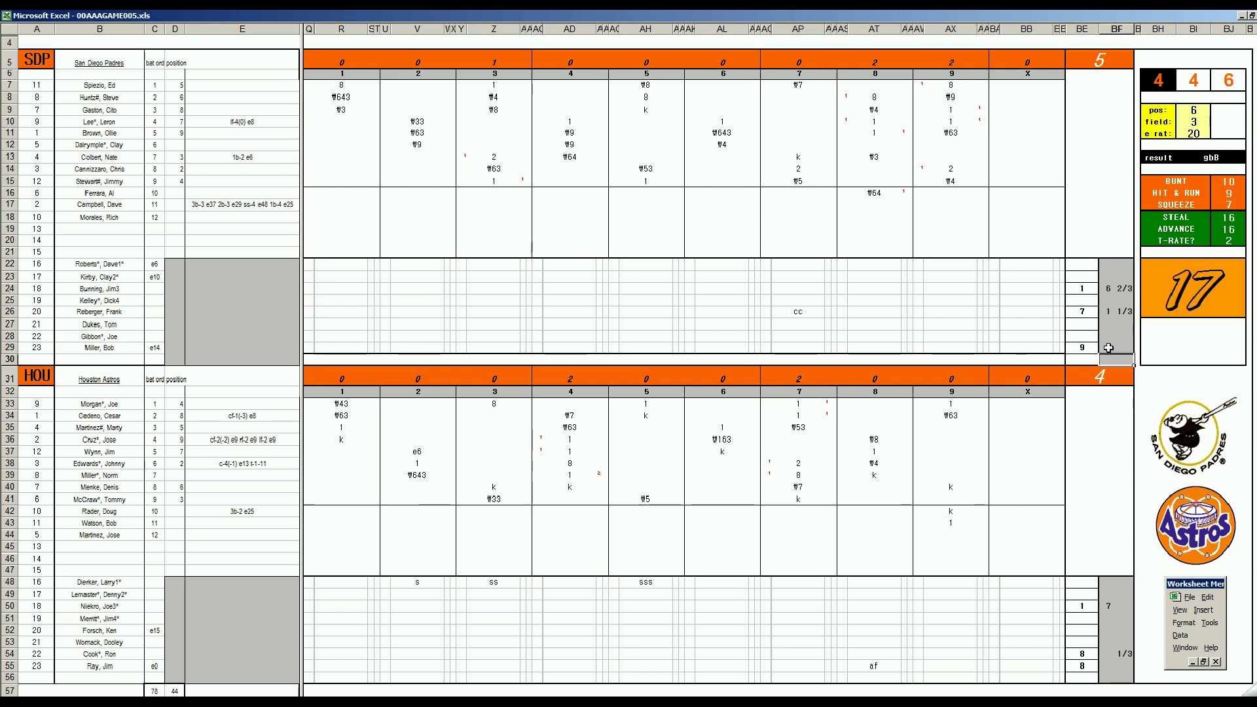
click(1113, 666)
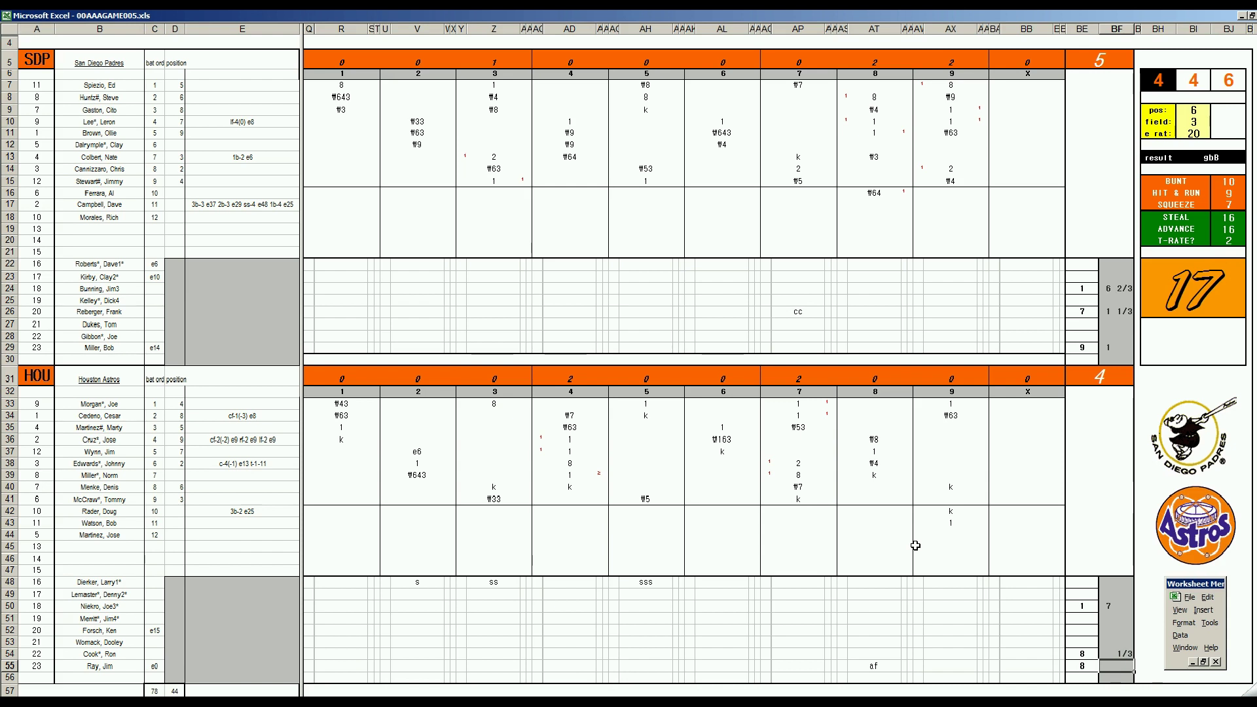
text(1 2/3)
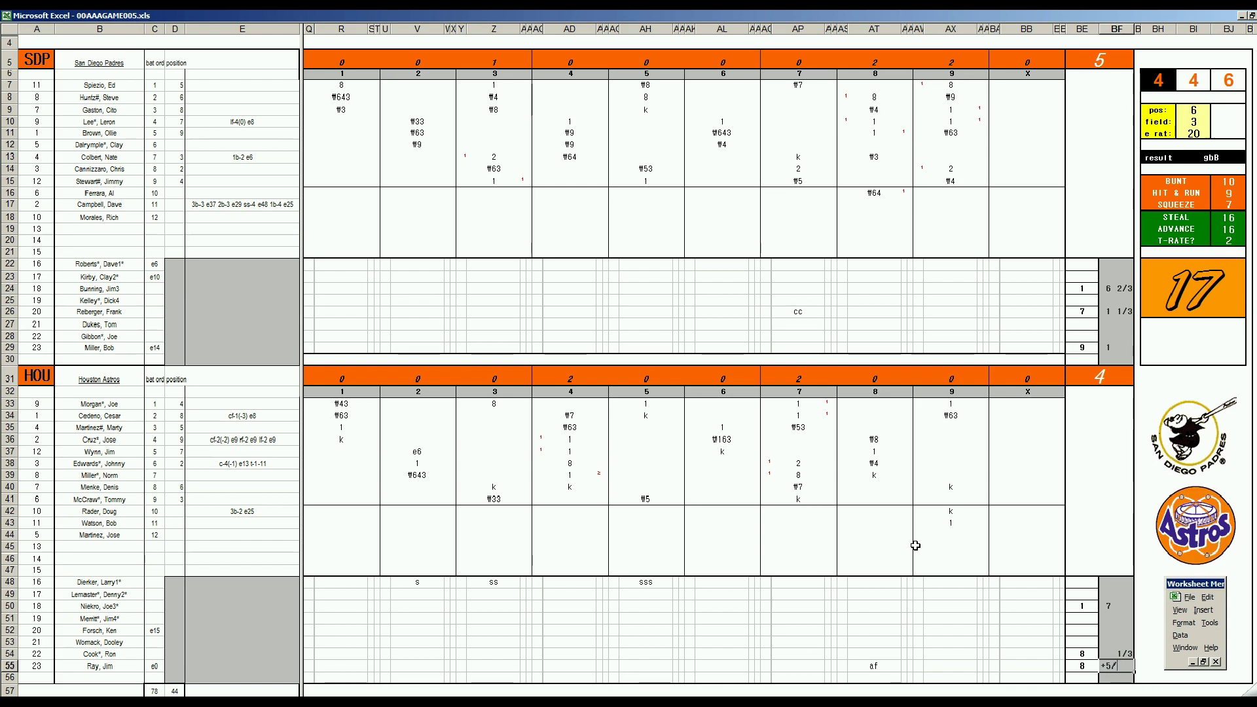
key(Return)
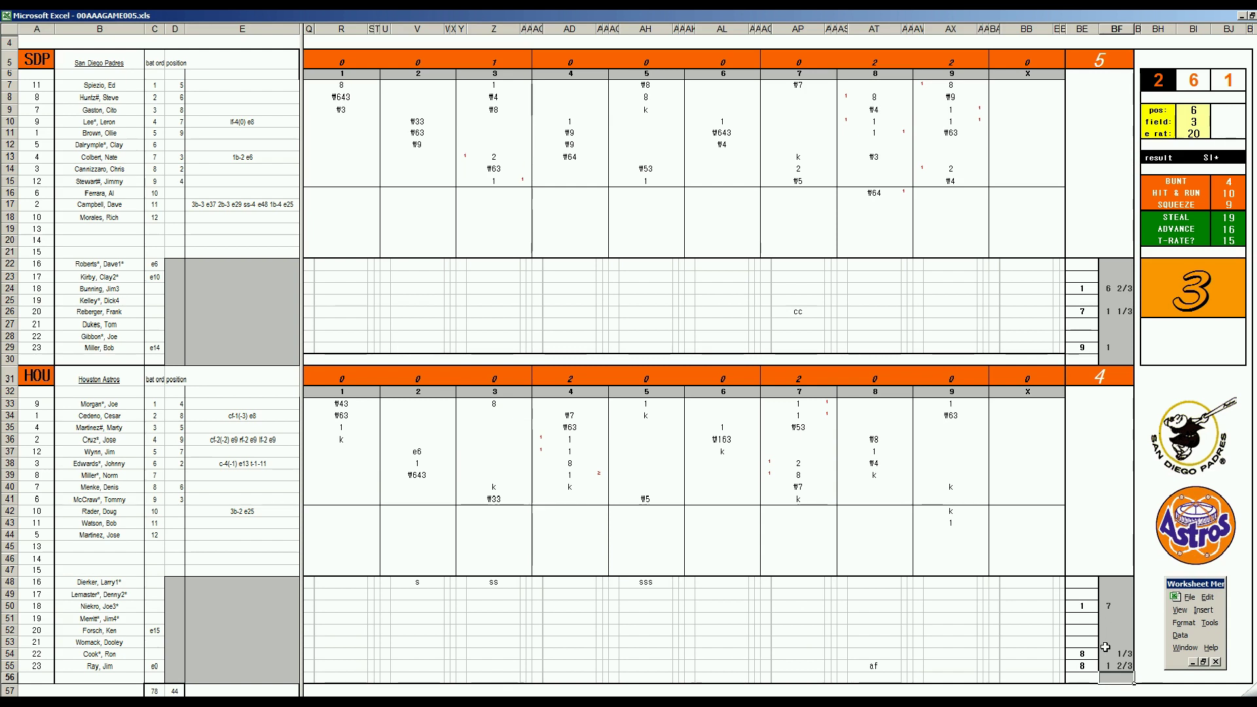
Step: In the Book4 box score, charge the loss to Houston's row 55 pitcher by entering 1 in G55
click(250, 613)
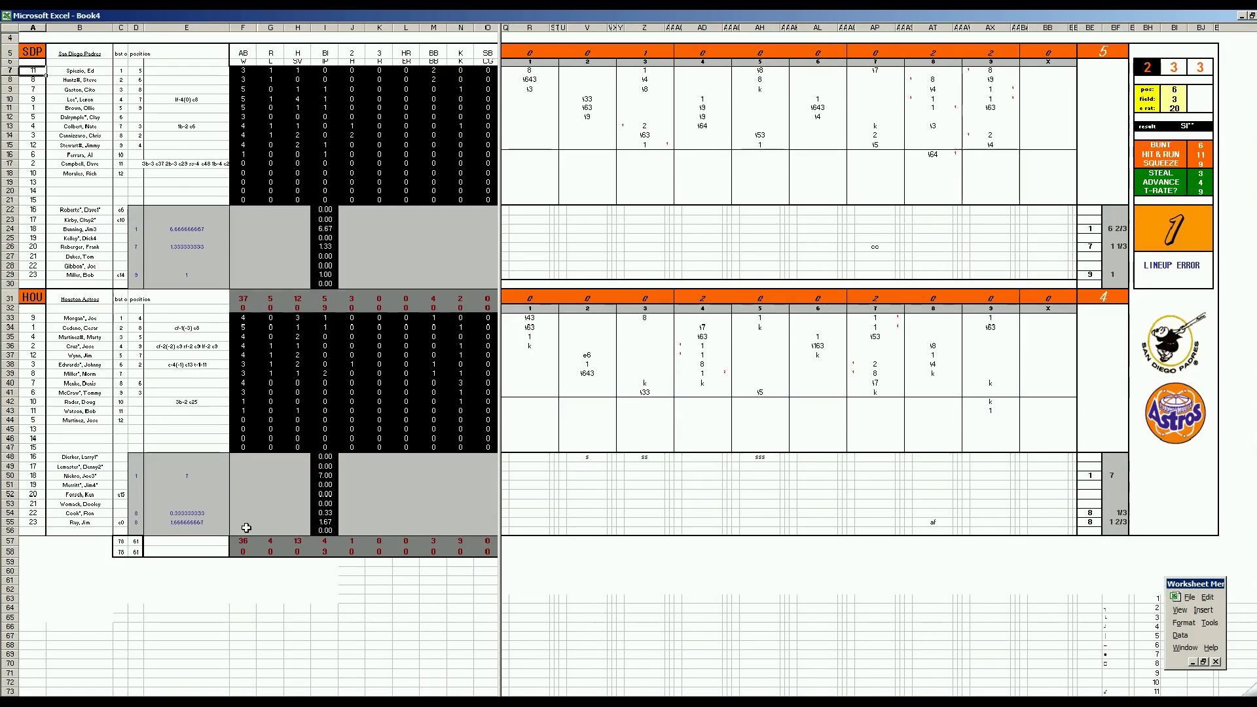
click(243, 516)
key(Down)
key(Right)
text(1)
Step: Enter 3 hits, 2 runs, 2 earned runs and 1 walk for Houston's row 55 pitcher in J55 to M55
key(Right)
key(Right)
key(Right)
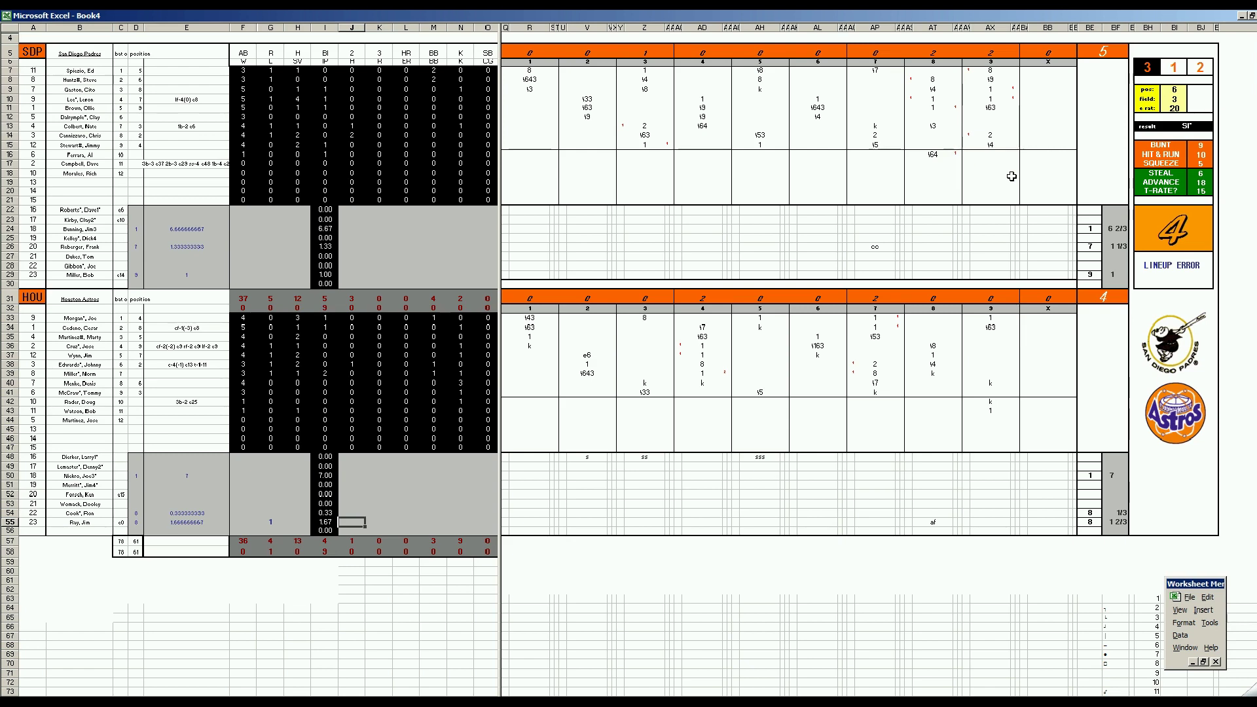
text(3)
key(Tab)
text(2)
key(Tab)
text(2)
key(Tab)
text(1)
Step: Enter 2 hits, 2 runs, 2 earned runs and 1 walk for Houston's row 54 pitcher in J54 to M54
key(Left)
key(Left)
key(Left)
key(Up)
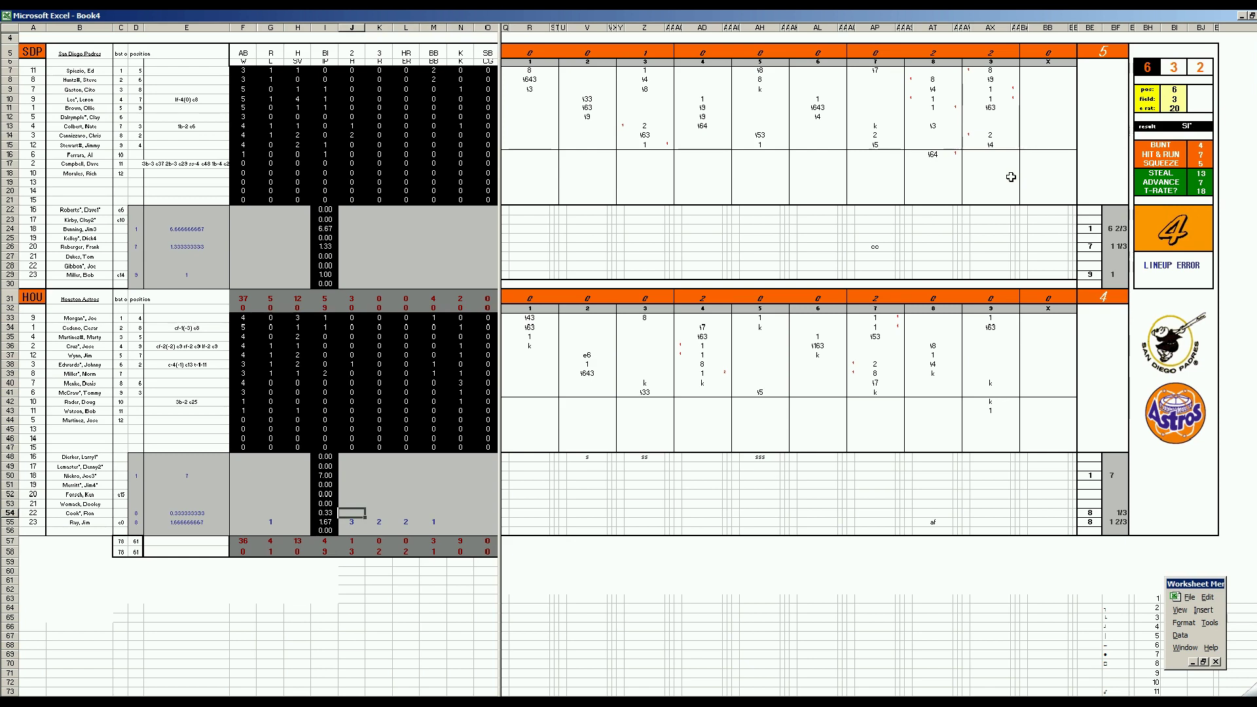
text(2)
key(Tab)
text(2)
key(Tab)
text(2)
key(Tab)
text(1)
key(Tab)
Step: Enter 7 hits, 1 run, 1 earned run, 2 walks and 2 strikeouts for Houston's starting pitcher in J50 to N50
key(Left)
key(Left)
key(Left)
key(Left)
key(Up)
key(Up)
key(Up)
key(Up)
key(Left)
key(Left)
key(Right)
key(Right)
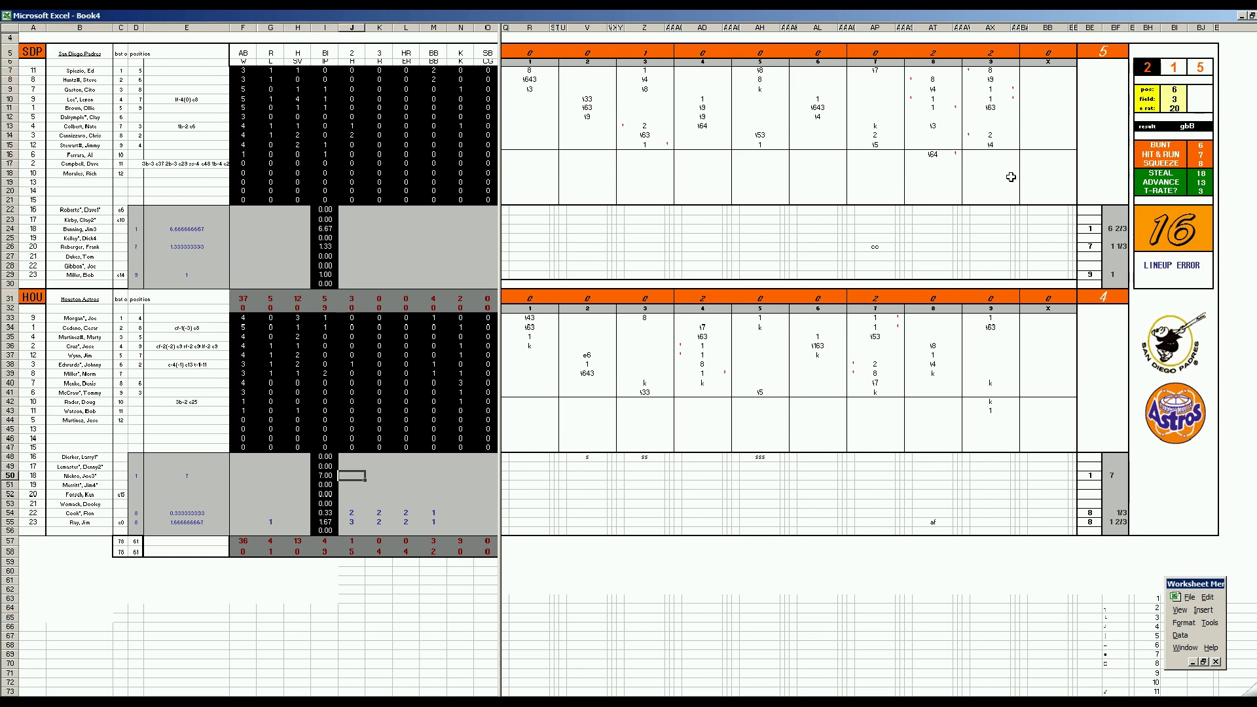
text(7)
key(Tab)
text(1)
key(Tab)
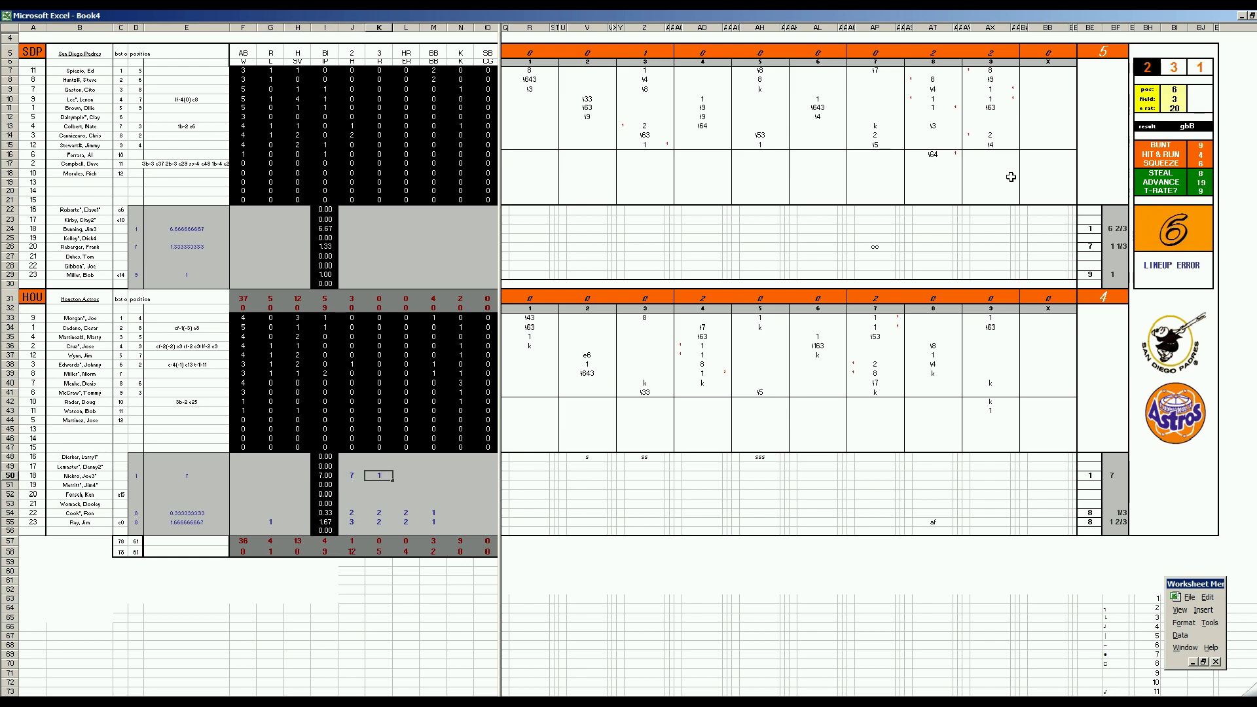
text(1)
key(Right)
text(2)
Step: Credit the save to San Diego's row 29 pitcher by entering 1 in H29
key(Up)
key(Up)
key(Up)
key(Up)
key(Up)
key(Up)
key(Up)
key(Up)
key(Up)
key(Up)
key(Up)
key(Up)
key(Up)
key(Up)
key(Up)
key(Up)
key(Up)
key(Up)
key(Up)
key(Up)
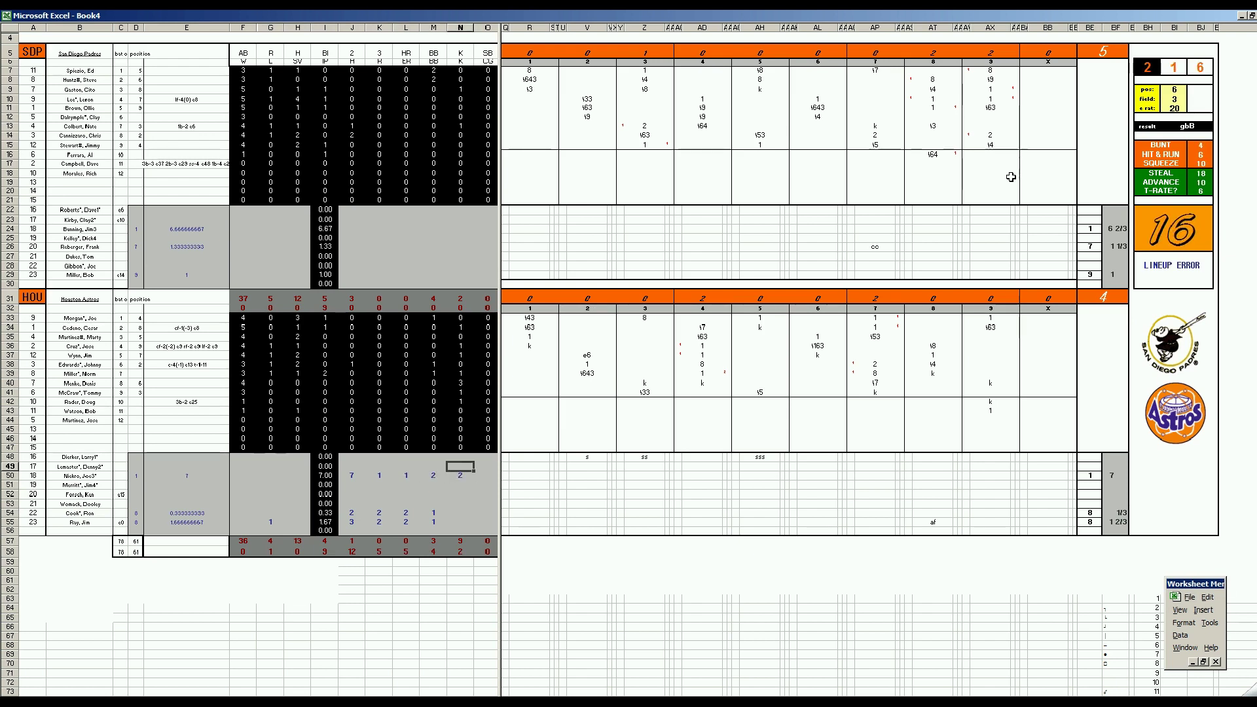
key(Left)
key(Left)
key(Left)
key(Left)
key(Left)
key(Left)
key(Down)
text(1)
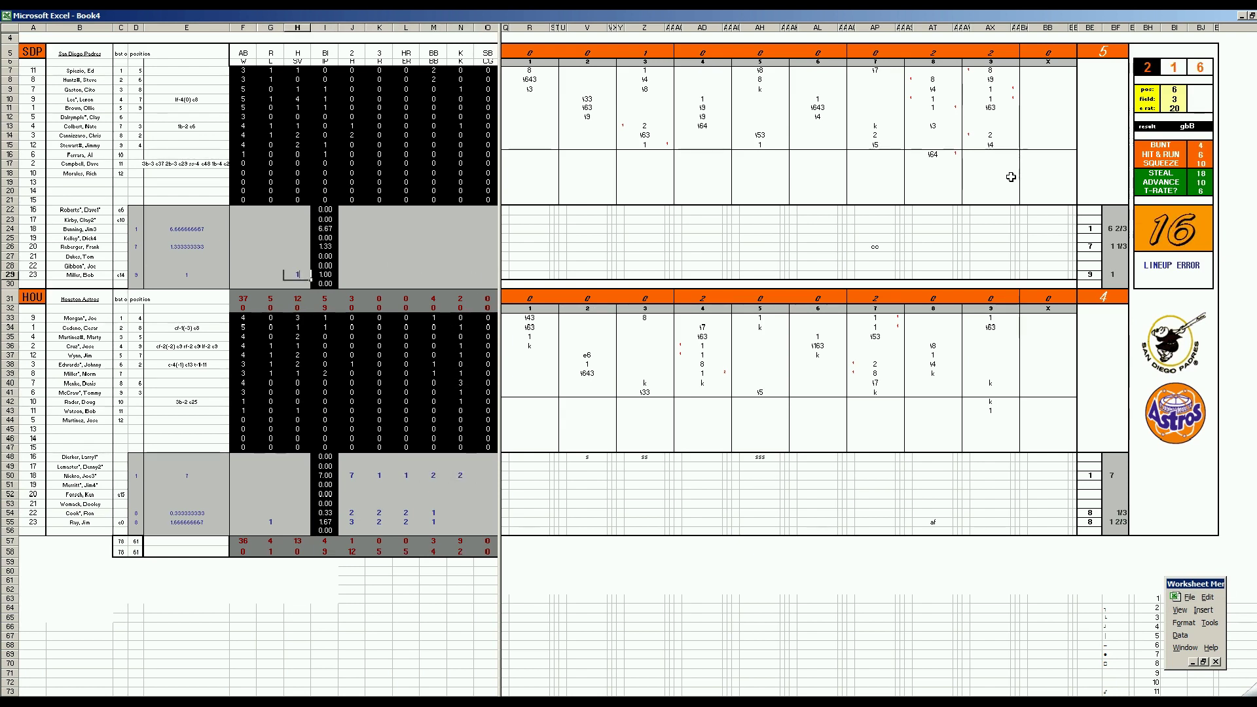
Step: Credit the win to San Diego's row 26 pitcher by entering 1 in F26
key(Up)
key(Up)
key(Left)
key(Left)
key(Up)
text(1)
Step: Enter 2 hits in J29 and 2 strikeouts in N29 for San Diego's row 29 pitcher
key(Right)
key(Down)
key(Down)
key(Right)
key(Down)
key(Right)
key(Right)
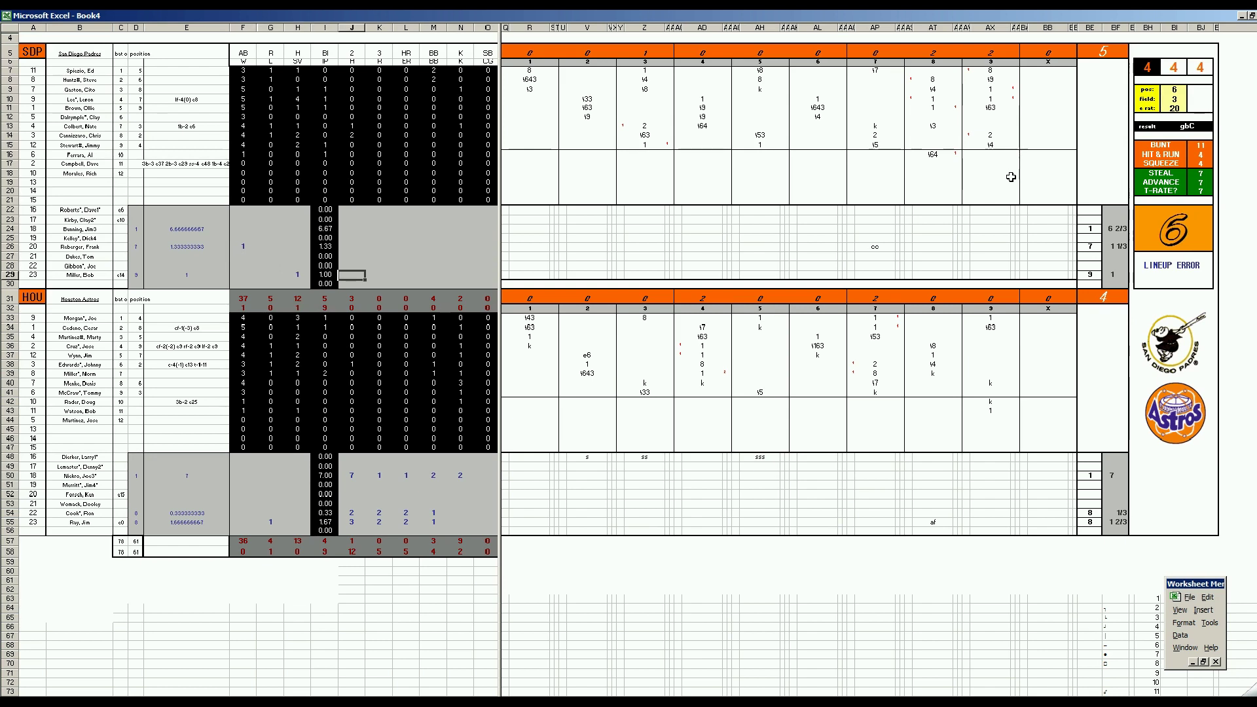
text(2)
key(Right)
key(Right)
key(Right)
key(Right)
text(2)
Step: Enter 2 hits in J26 and 1 strikeout in N26 for San Diego's row 26 pitcher
key(Left)
key(Left)
key(Left)
key(Left)
key(Up)
key(Up)
key(Up)
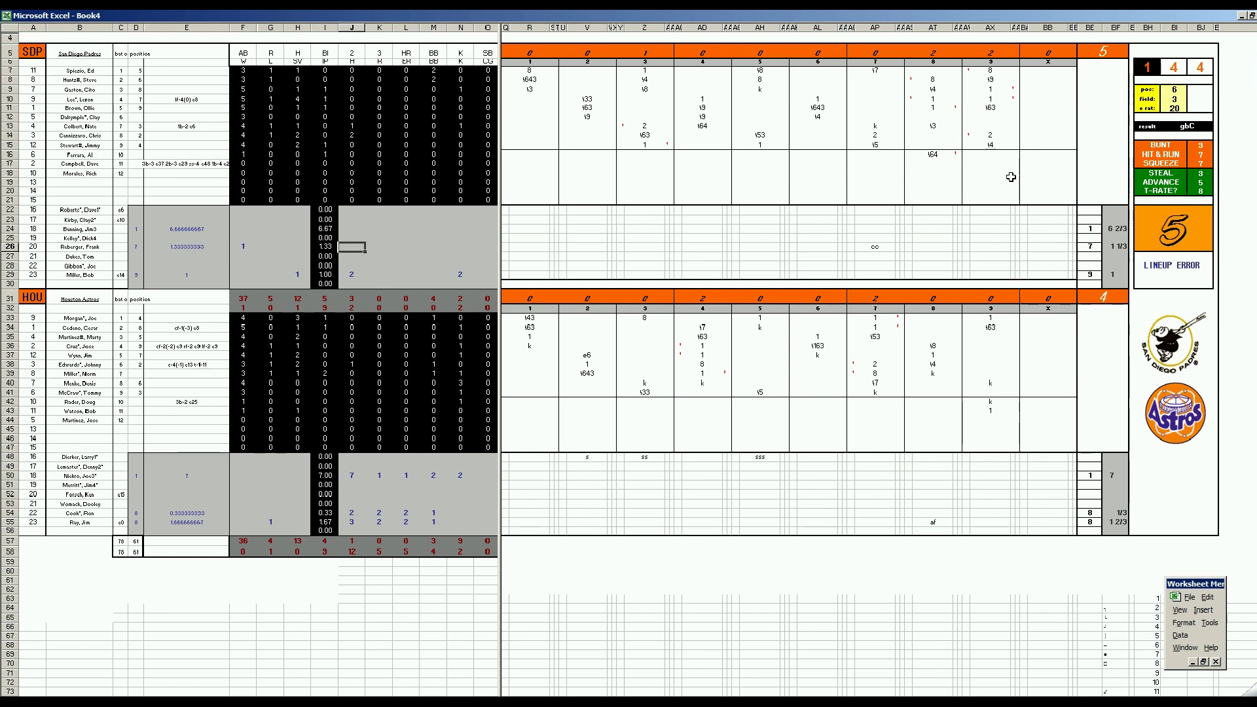
text(2)
key(Right)
key(Right)
key(Right)
key(Right)
text(1)
Step: Enter 9 hits in J24 and 4 runs in K24 for San Diego's row 24 pitcher
key(Left)
key(Left)
key(Left)
key(Up)
key(Up)
key(Left)
key(Left)
key(Left)
key(Left)
key(Left)
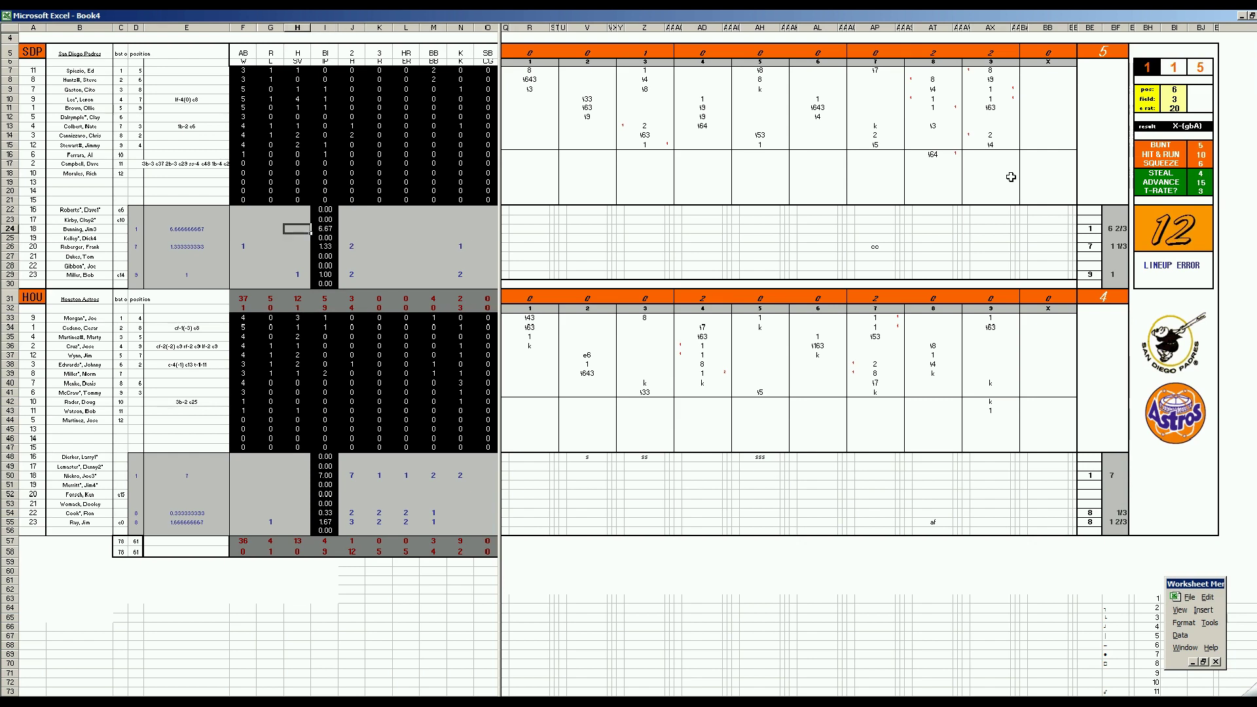
key(Right)
key(Right)
key(Right)
key(Right)
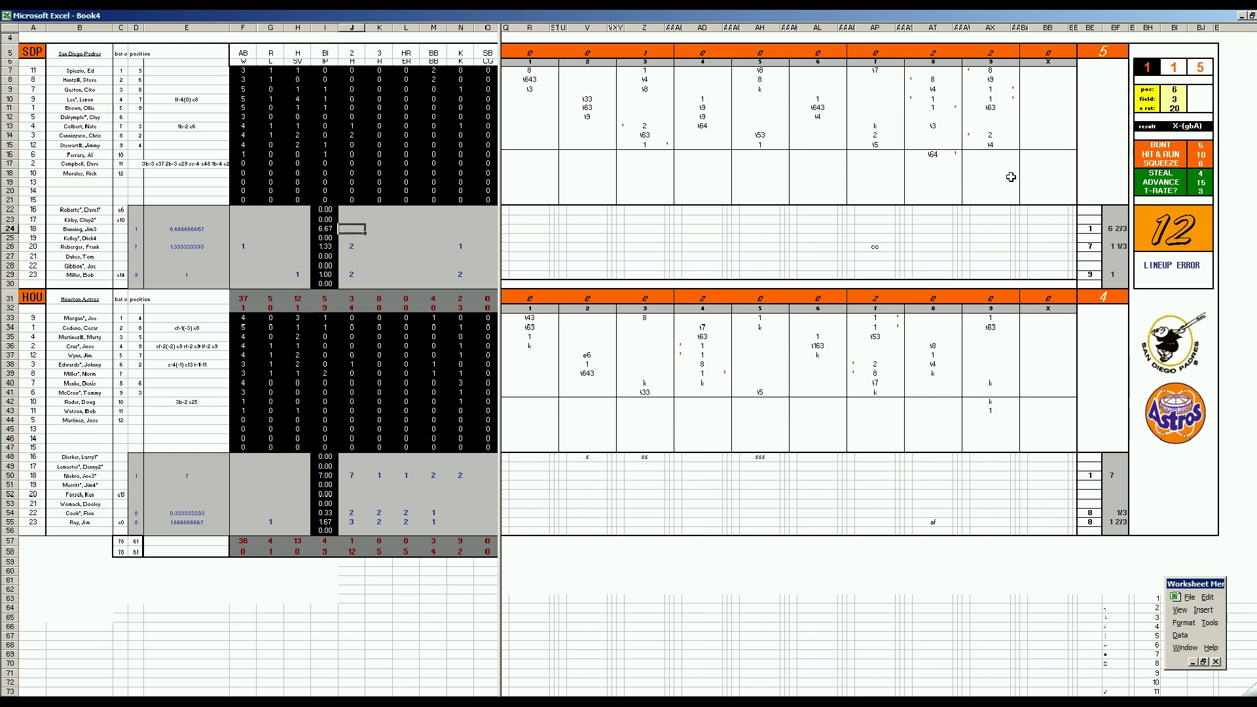
text(9)
key(Right)
text(4)
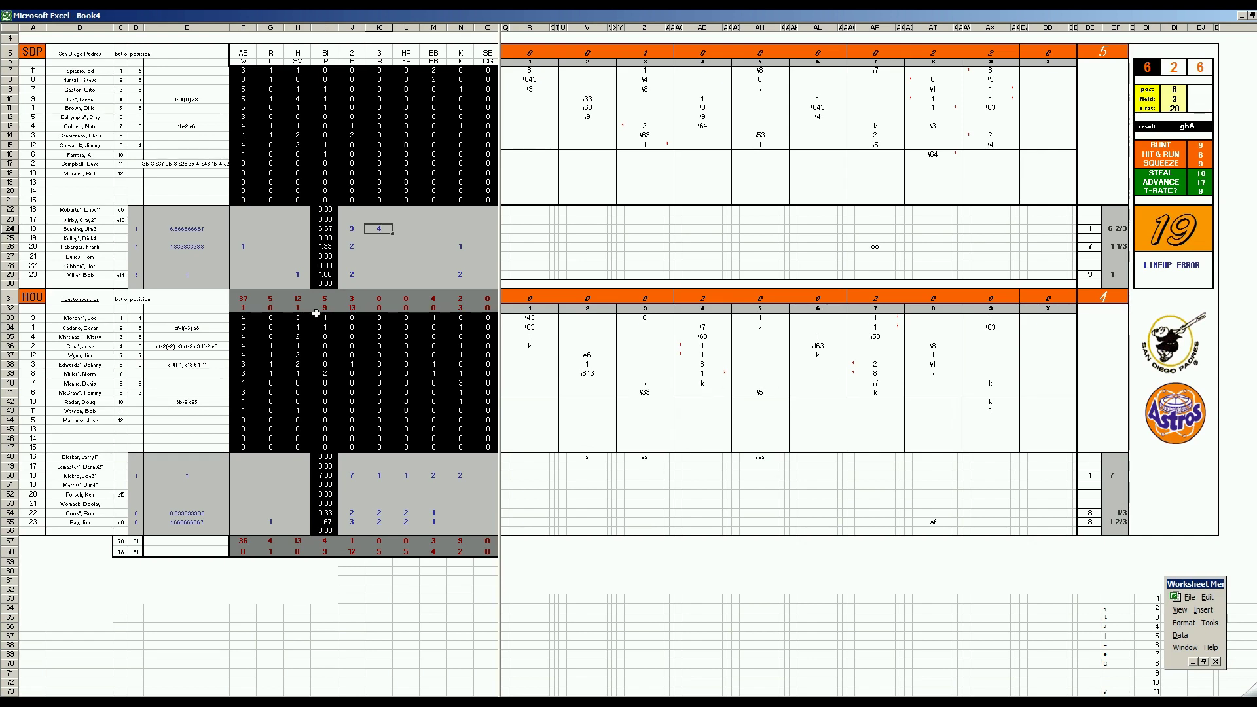
click(277, 247)
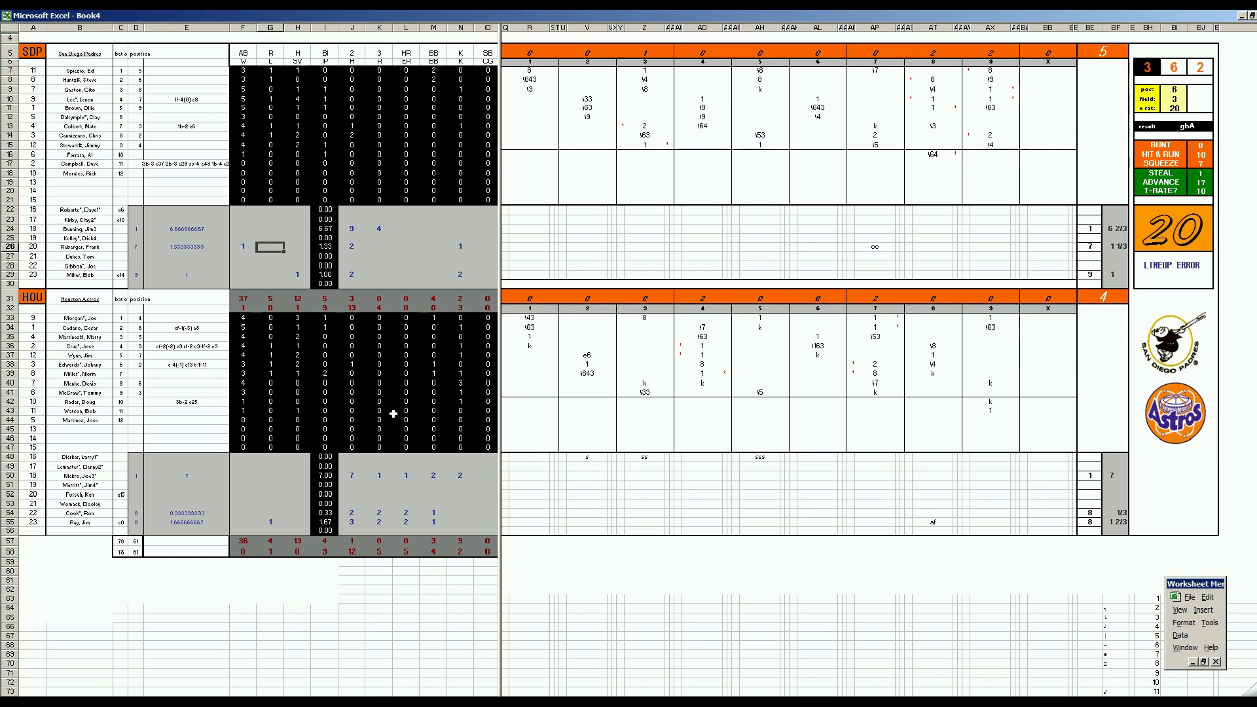
Step: Enter 4 earned runs in L24, 3 walks in M24 and 6 strikeouts in N24 for San Diego's row 24 pitcher
click(414, 228)
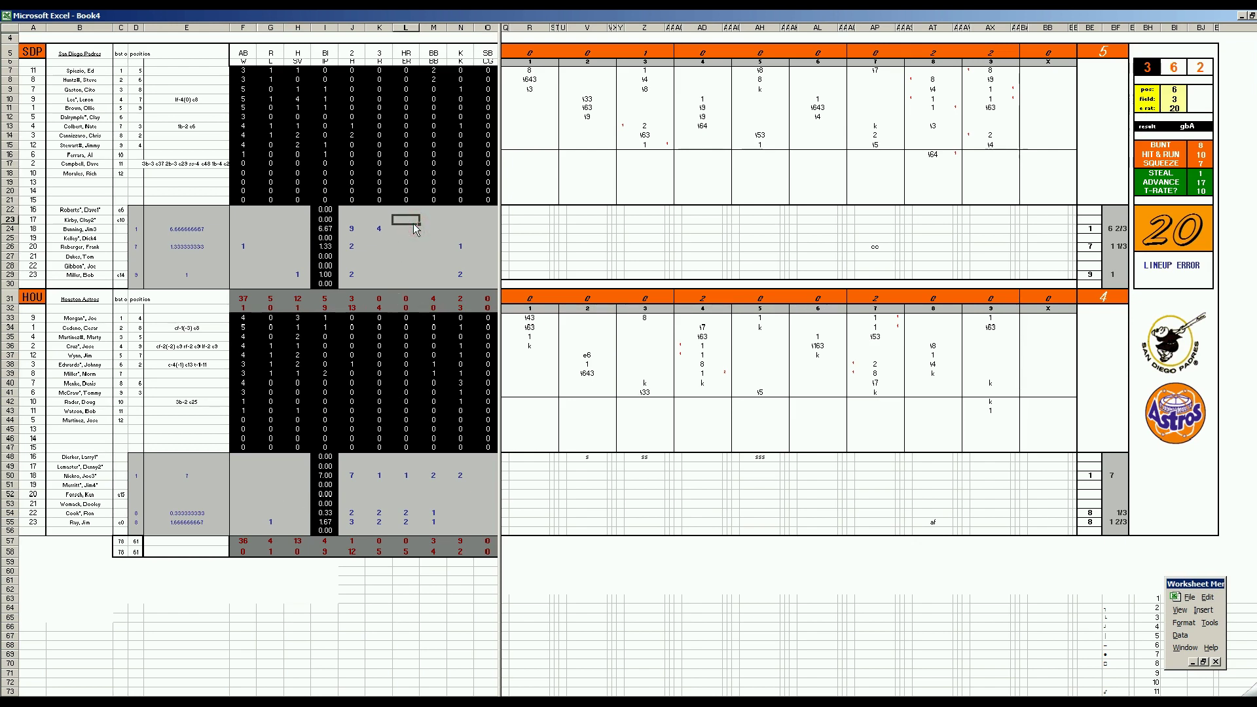
text(4)
key(Tab)
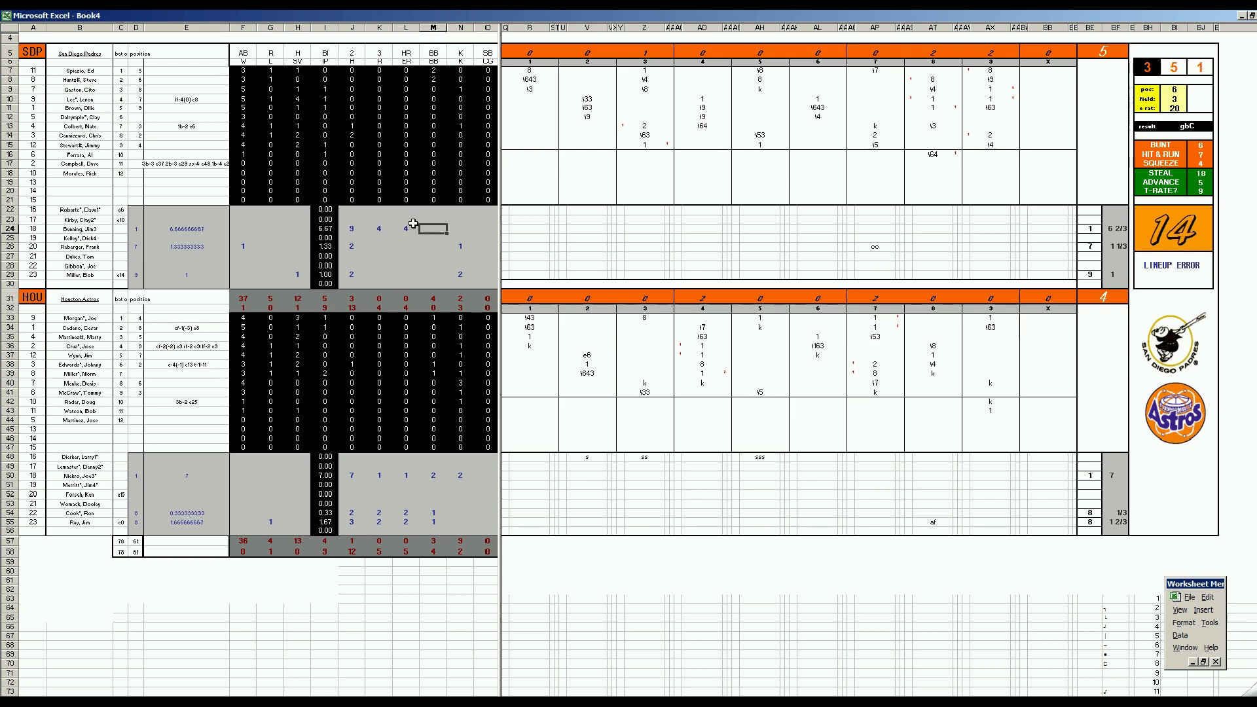
text(3)
key(Tab)
text(6)
key(Return)
key(Left)
key(Left)
key(Left)
key(Left)
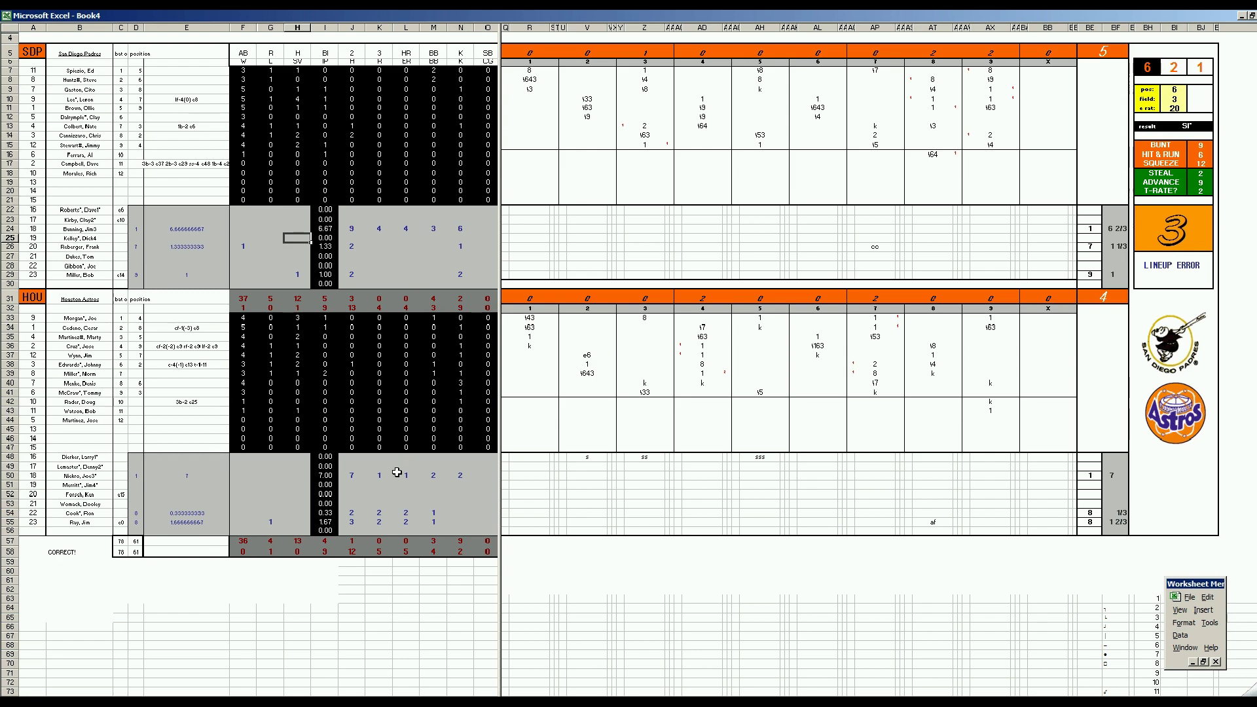
click(197, 455)
key(ctrl+s)
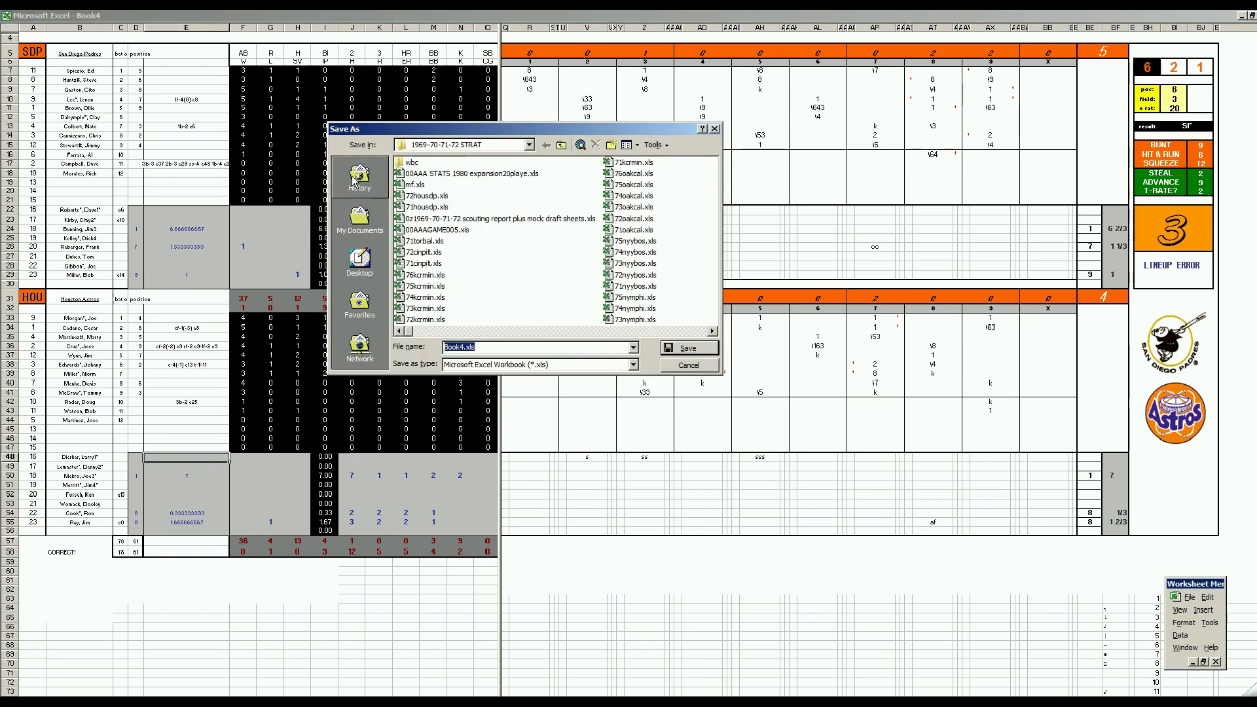
click(422, 195)
click(448, 347)
text(3)
key(Delete)
key(Return)
key(F12)
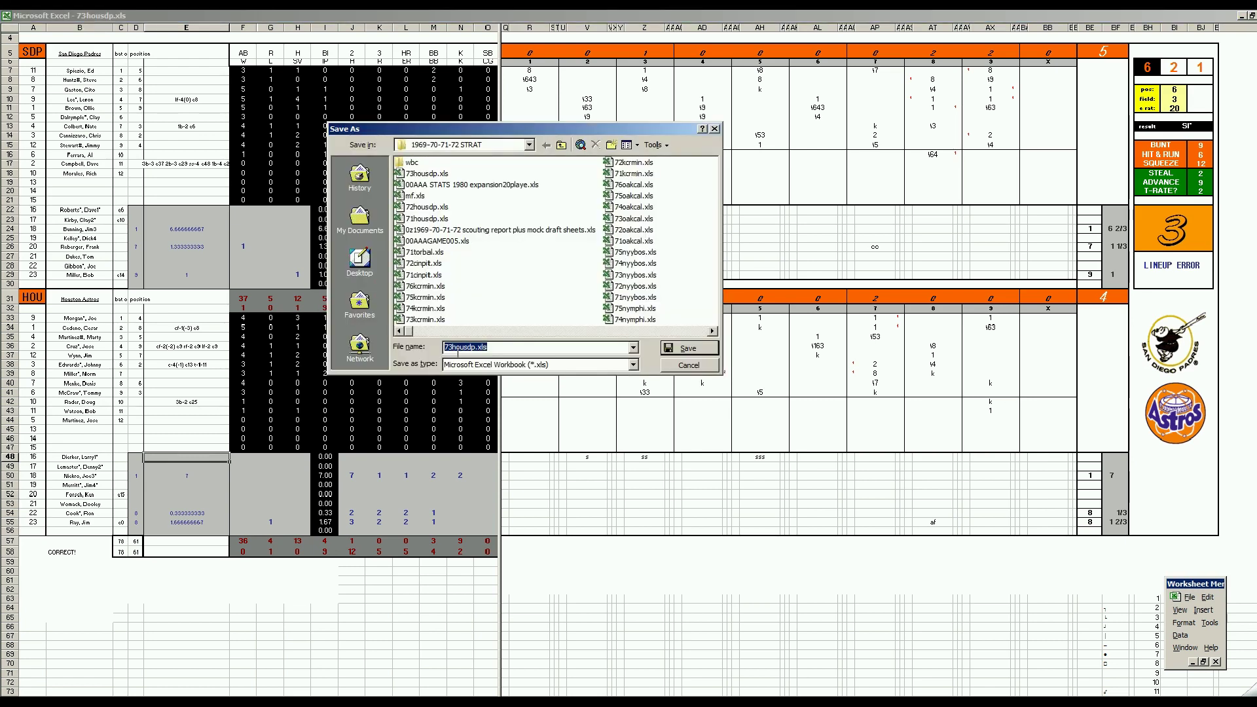
key(Return)
Step: In 00AAA STATS 1980 expansion20playe.xls, paste the San Diego Padres' work area stats F787:O809 into Game 3 starting at BC787
key(Return)
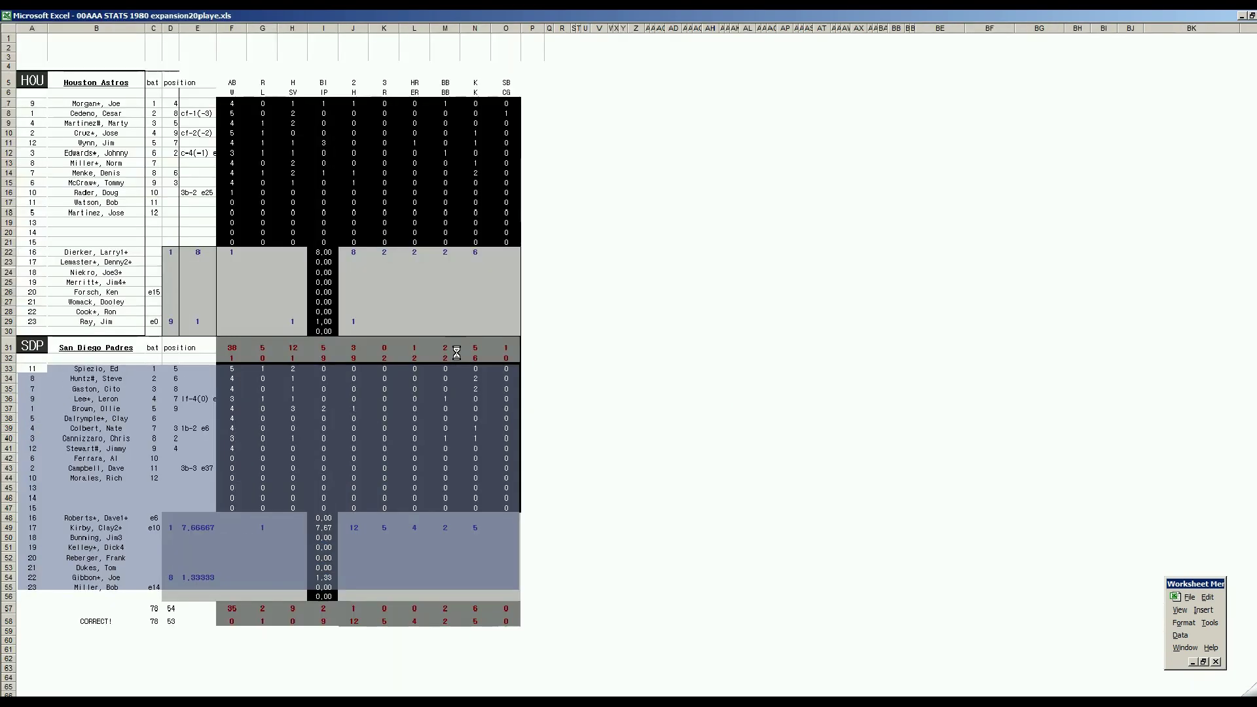
key(Return)
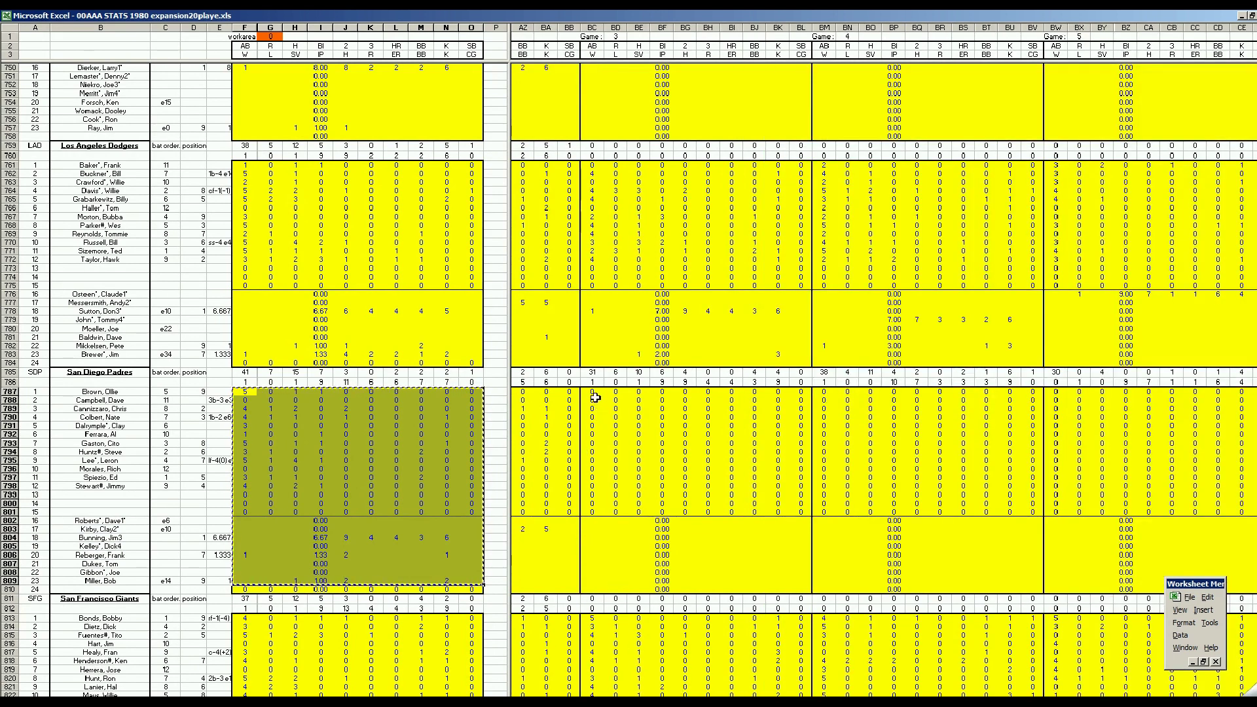
right_click(593, 393)
click(618, 430)
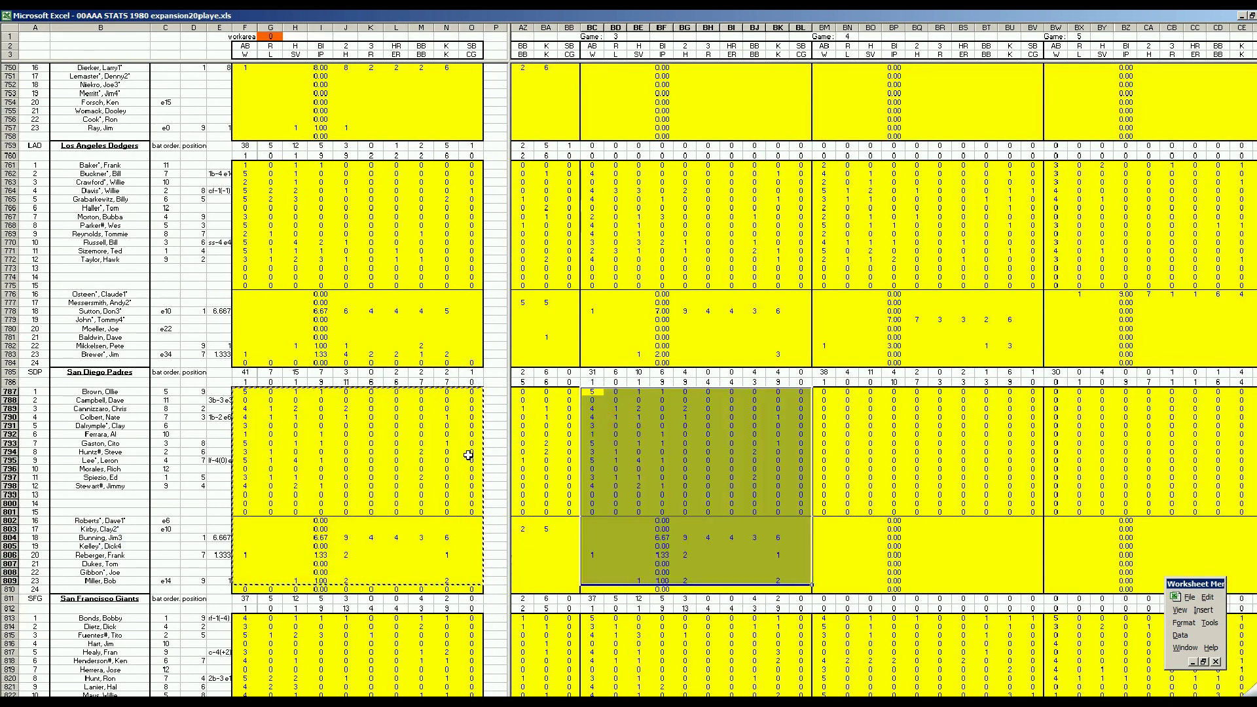
click(470, 454)
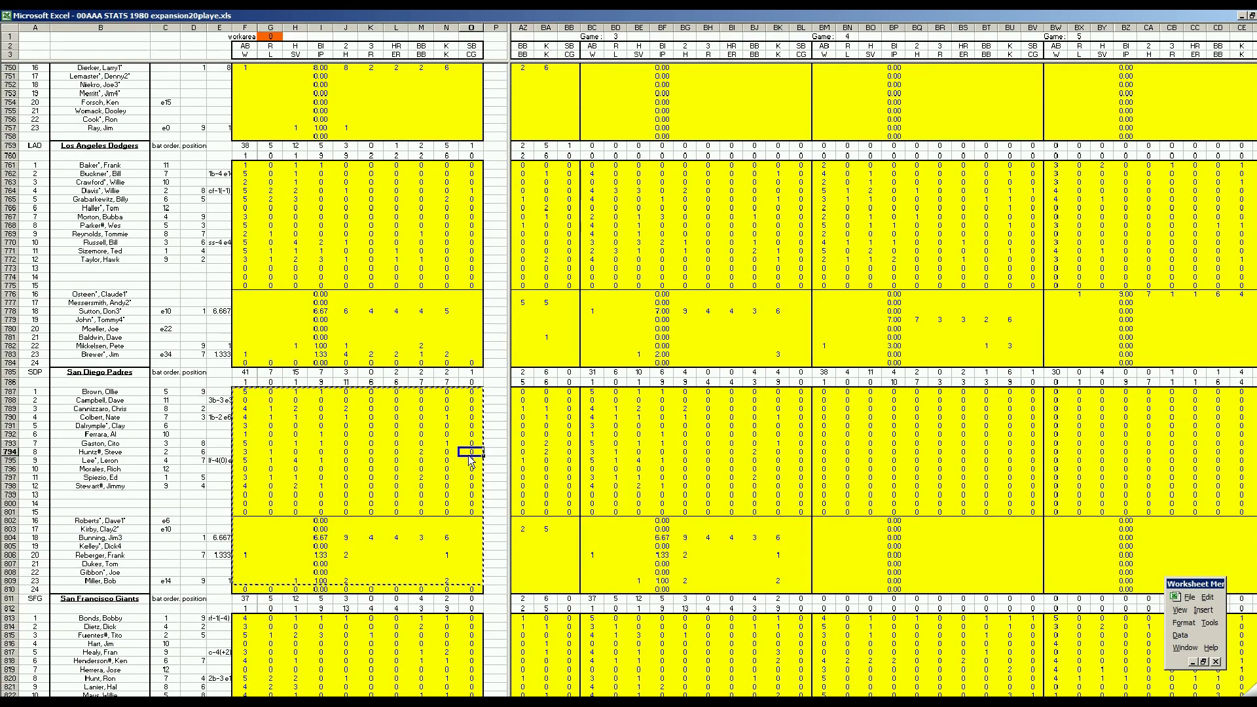
Step: Copy the Houston Astros' work area stats F735:O757 into the Game 3 columns starting at BC735
click(396, 520)
key(ctrl+h)
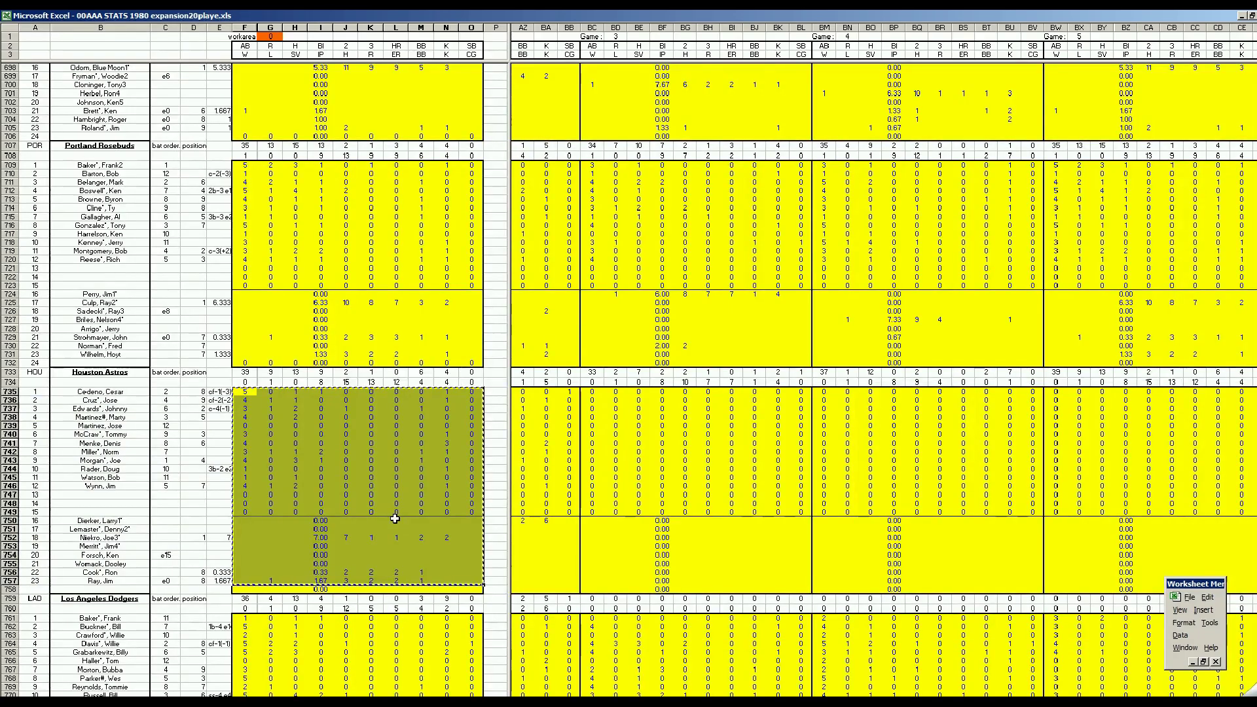
right_click(591, 395)
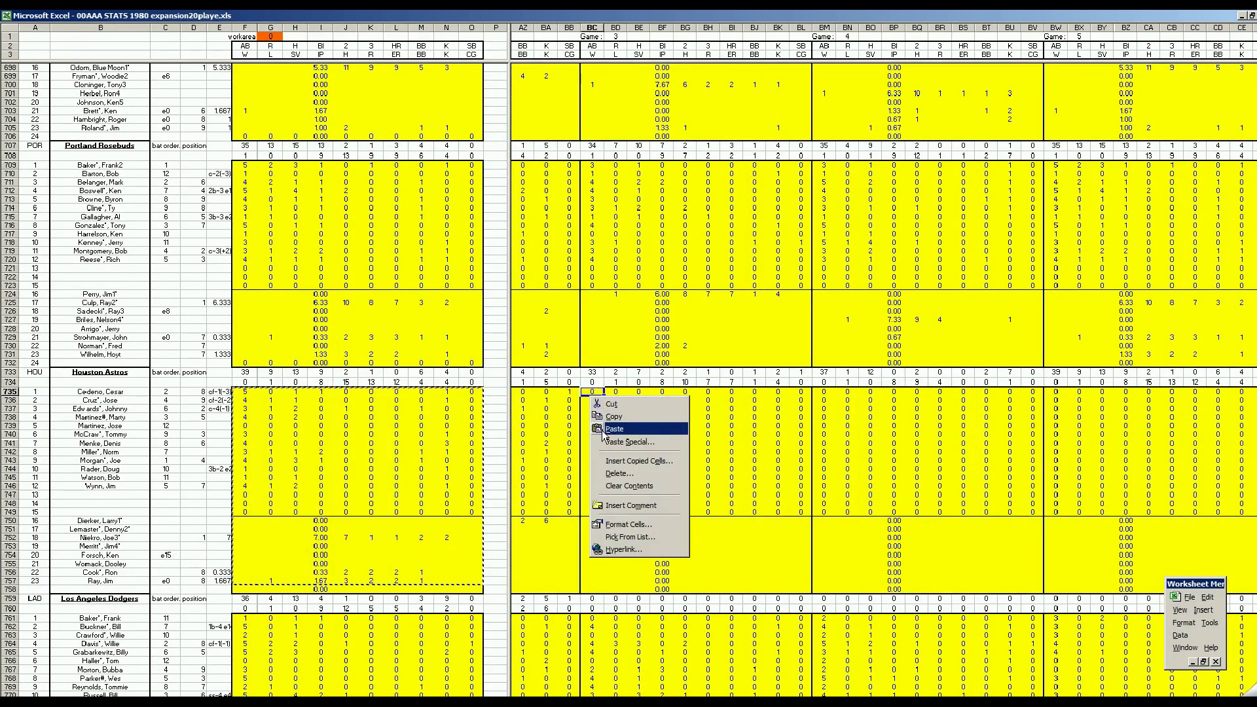
click(601, 426)
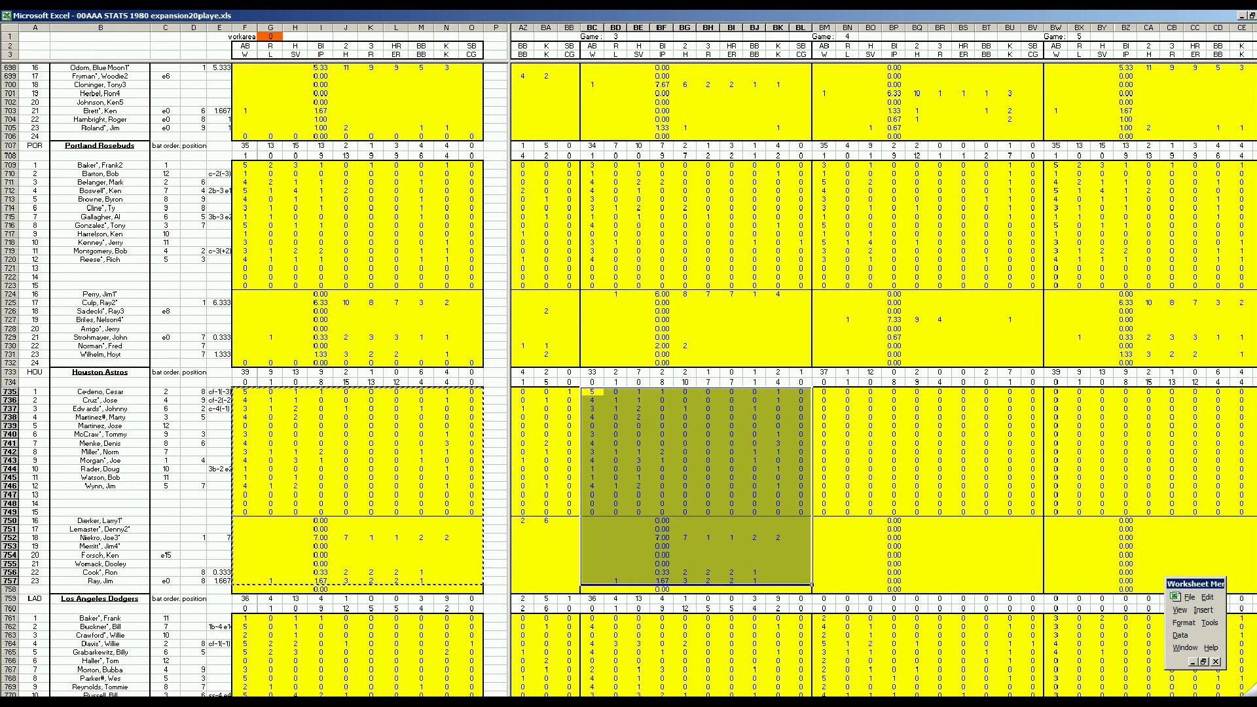
Step: Review the season TOTAL columns for the Astros, Dodgers, Padres and Giants, down to the league sums
drag(779, 702, 1034, 702)
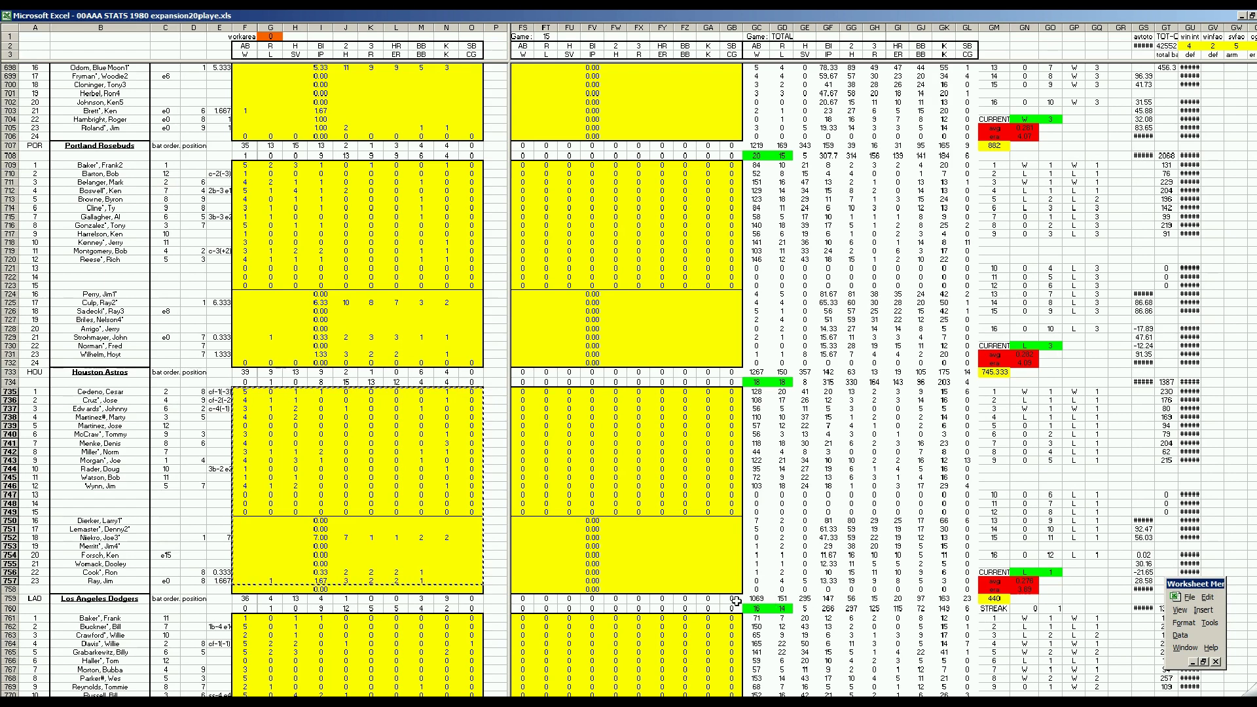
click(707, 563)
scroll(707, 563, down, 12)
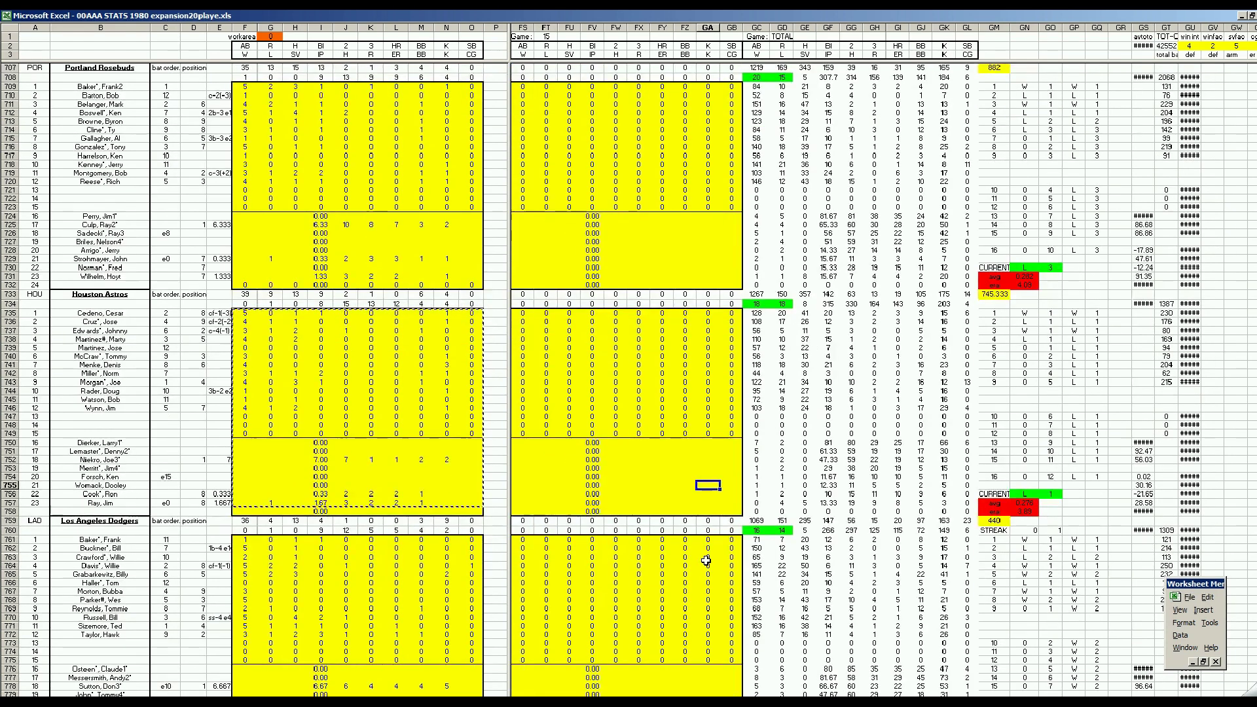
scroll(707, 563, down, 7)
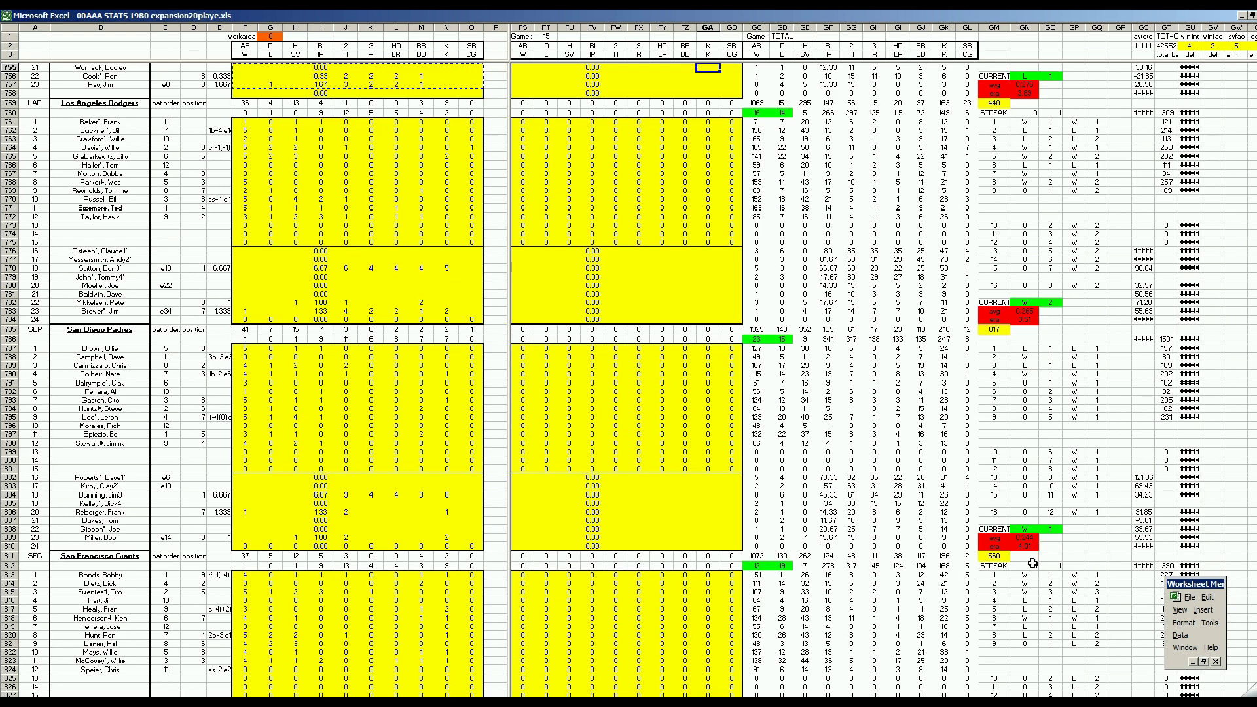
click(717, 520)
key(Page_Down)
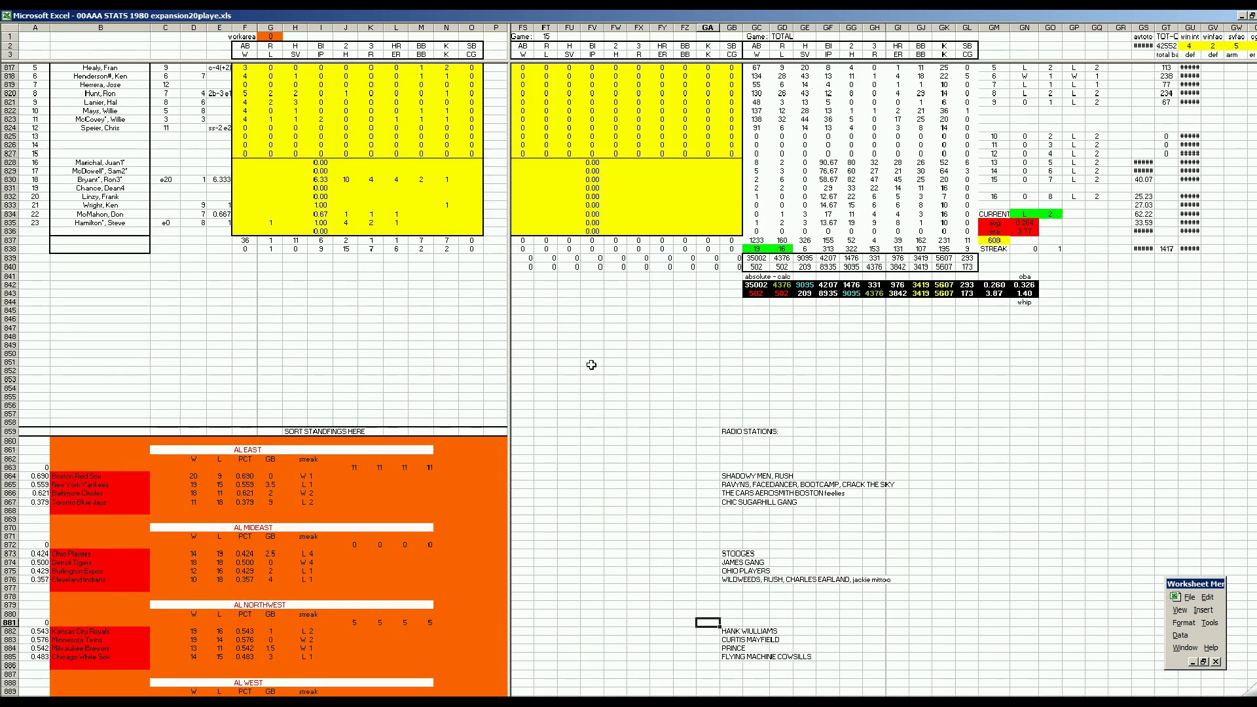
Step: Examine the NL standings from the East through the West, comparing the Astros, Dodgers and Giants records
key(ctrl+Page_Down)
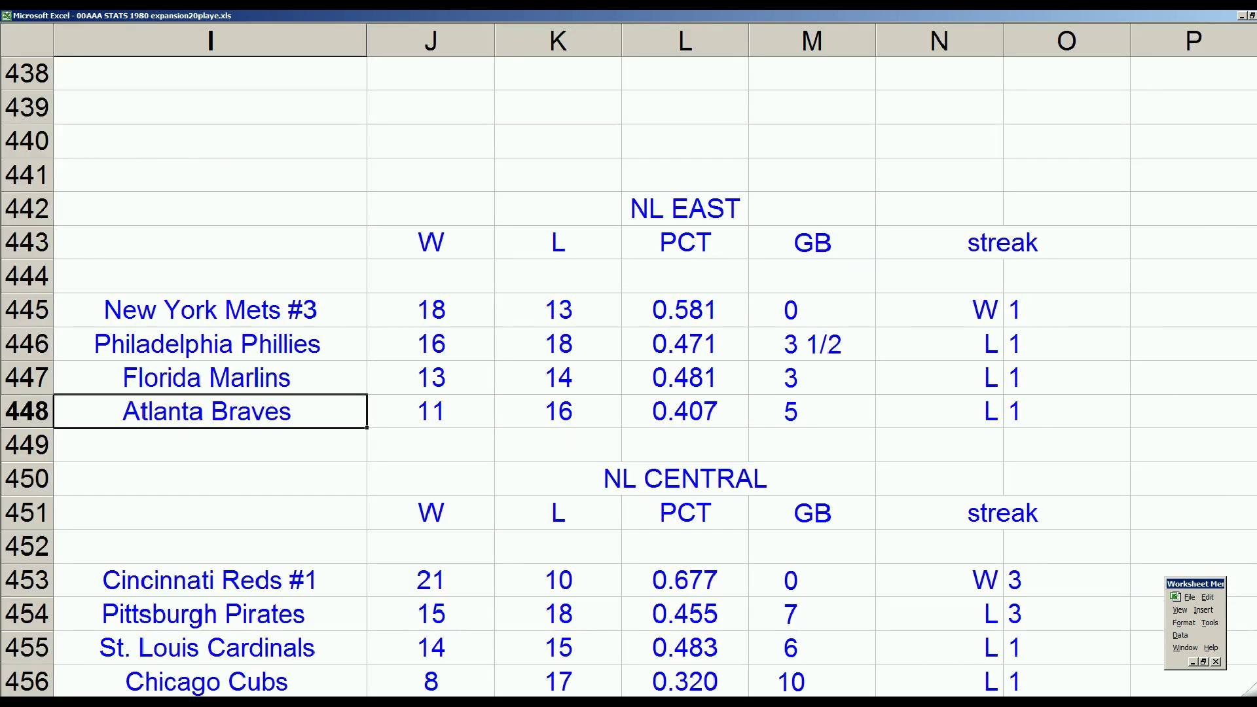
click(169, 539)
scroll(170, 539, down, 6)
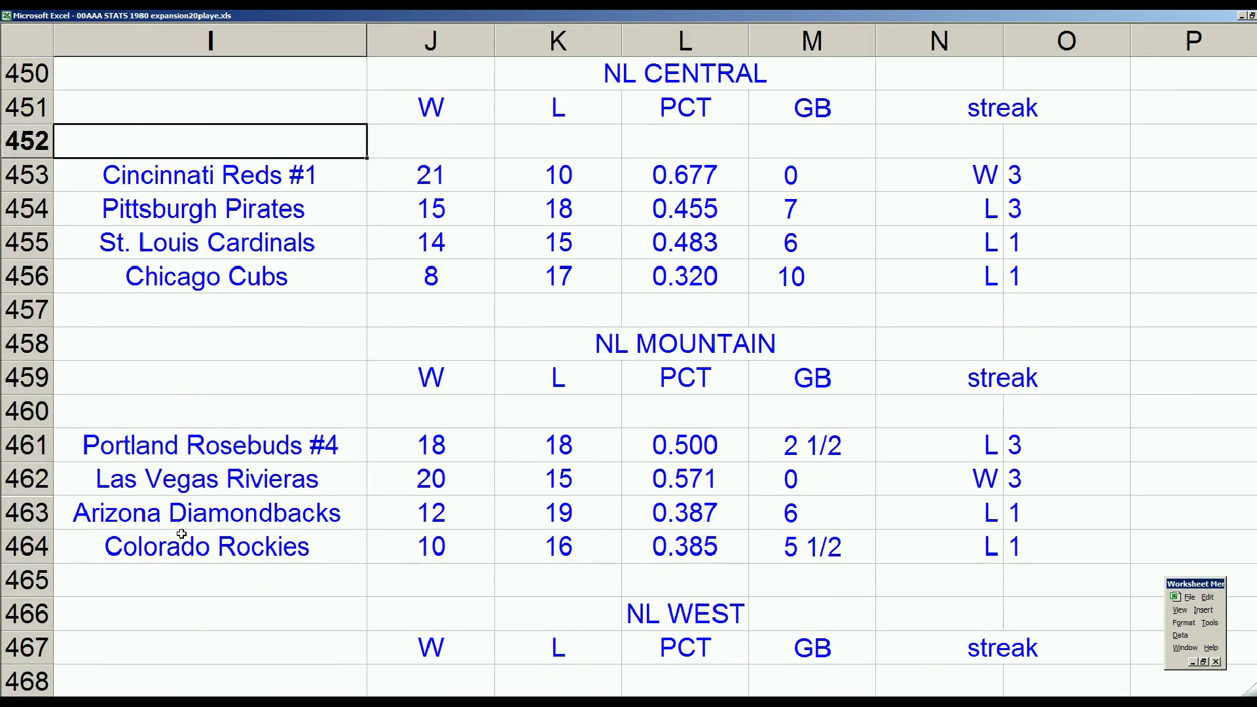
scroll(181, 533, down, 1)
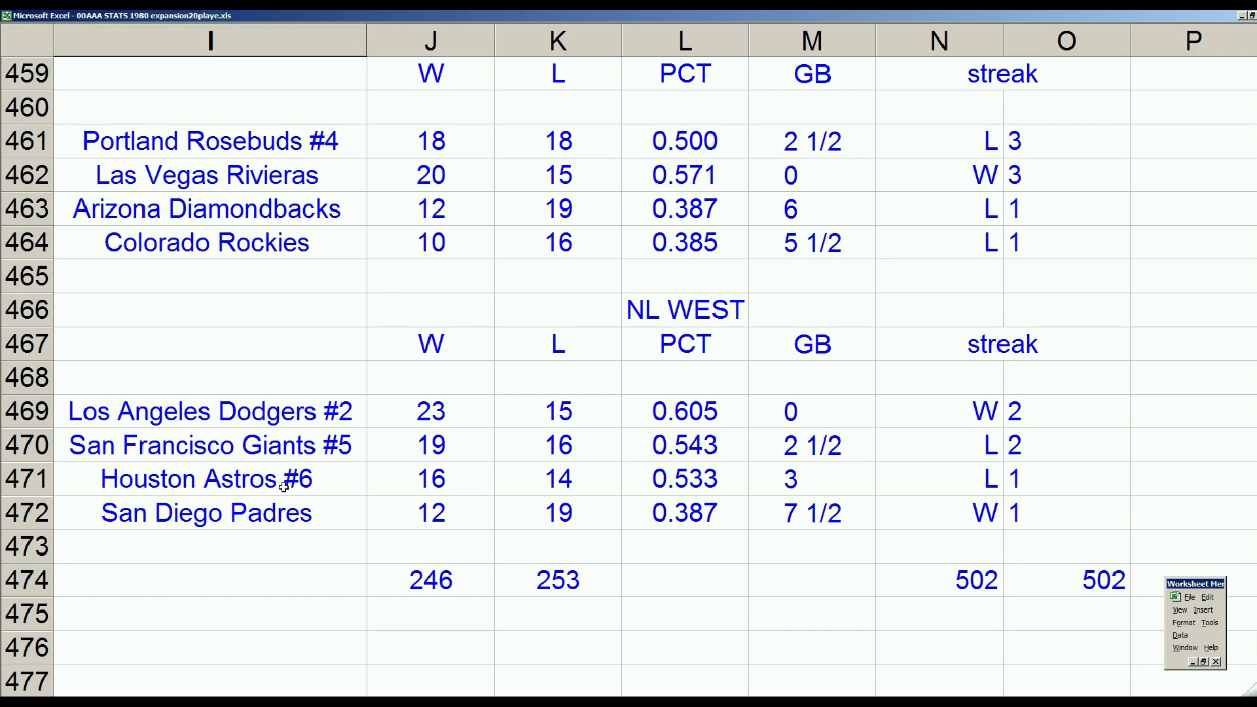
click(302, 480)
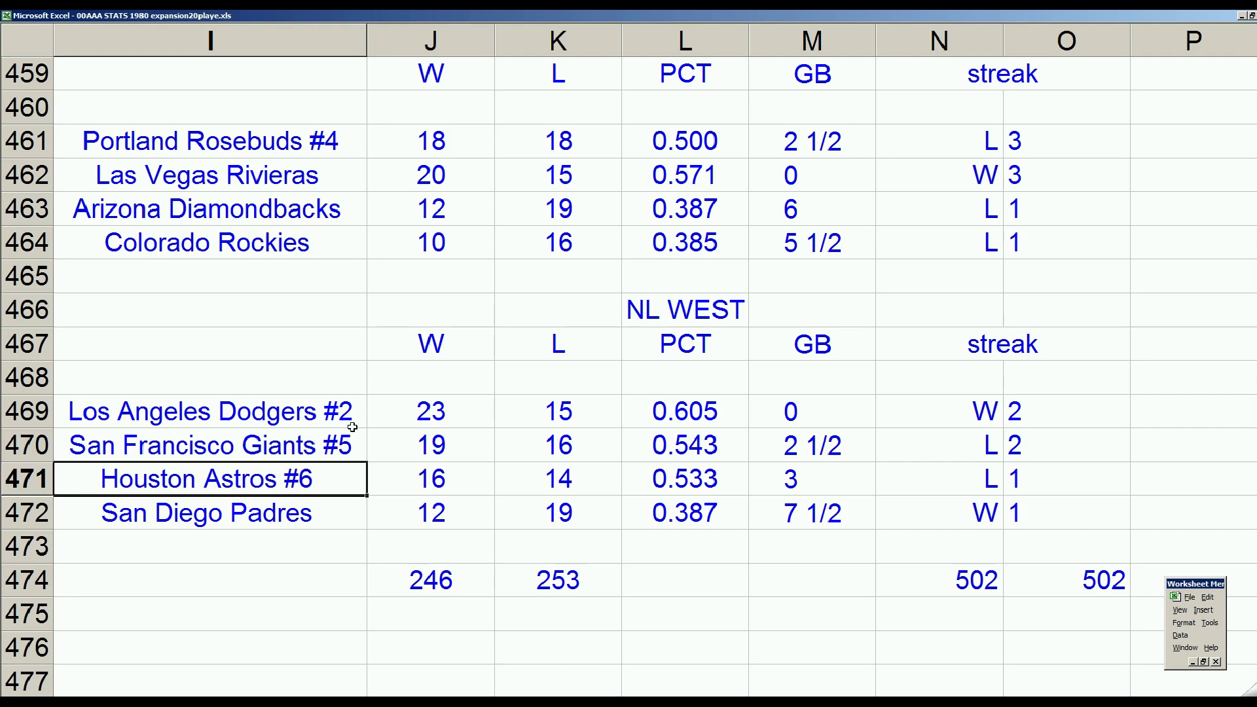
click(448, 482)
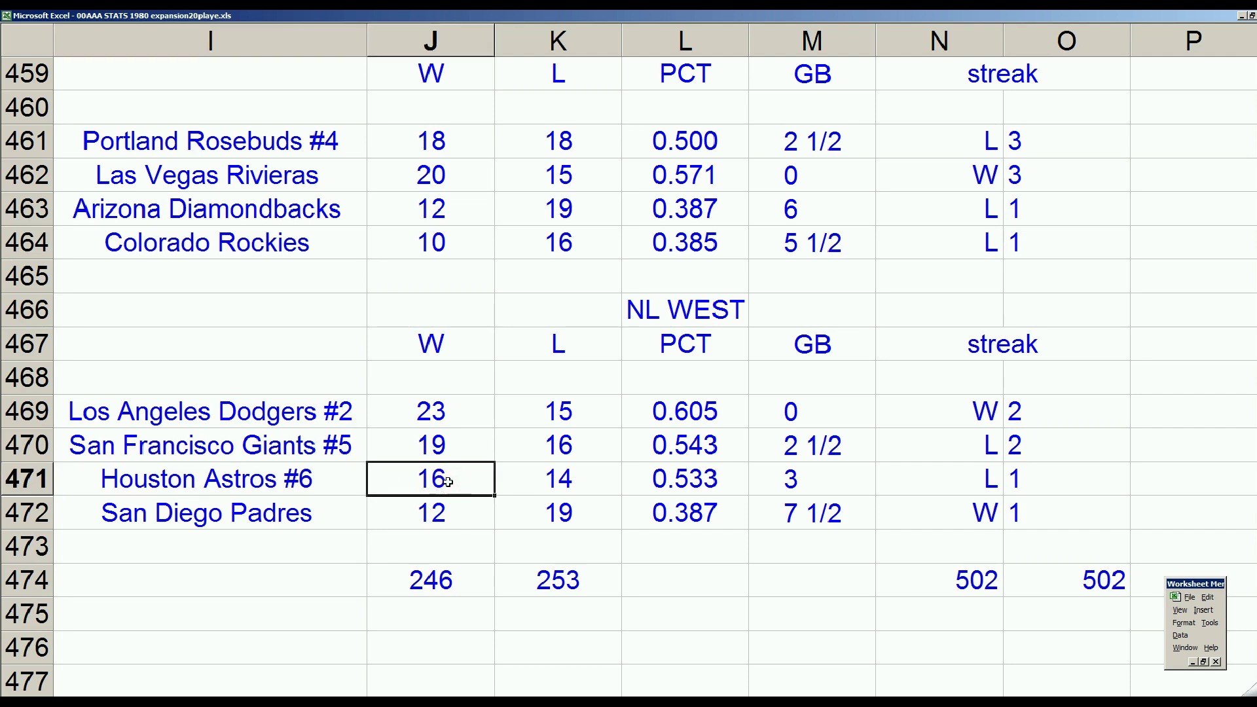
click(331, 416)
click(324, 444)
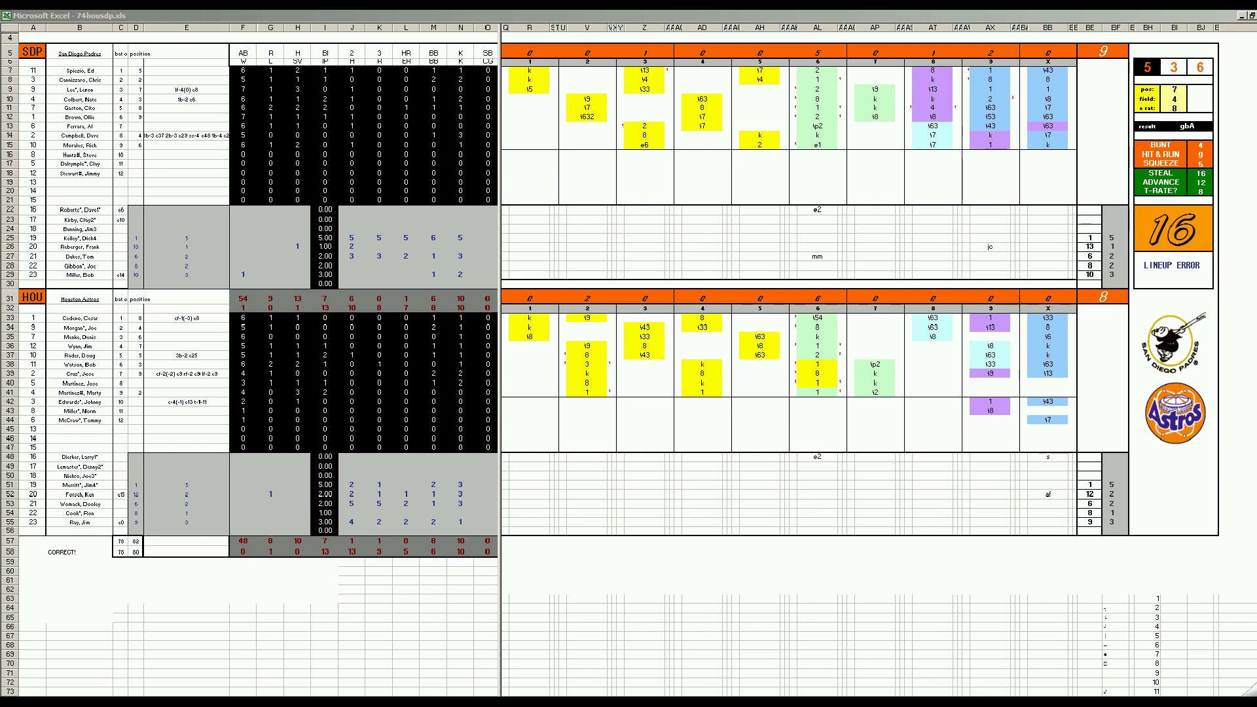
Step: Look over the 74housdp.xls box score, then open 75housdp.xls and examine Houston's ninth-inning plays in column AX
click(345, 681)
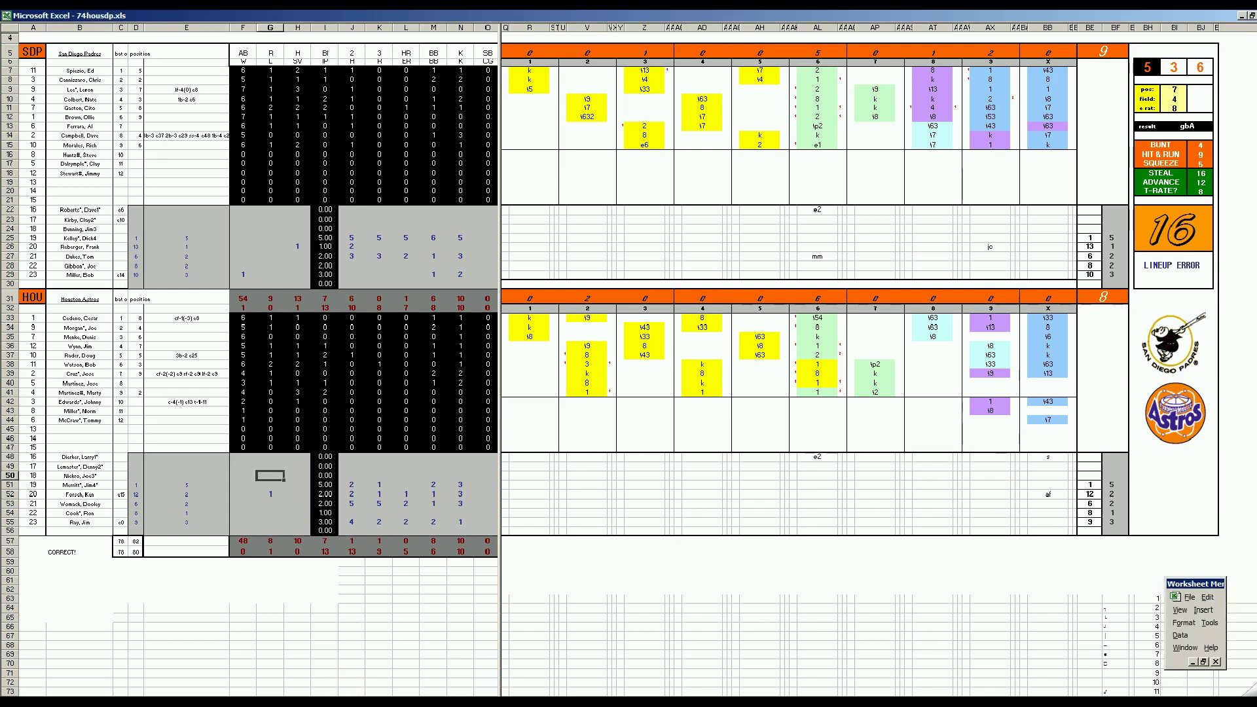
key(ctrl+F6)
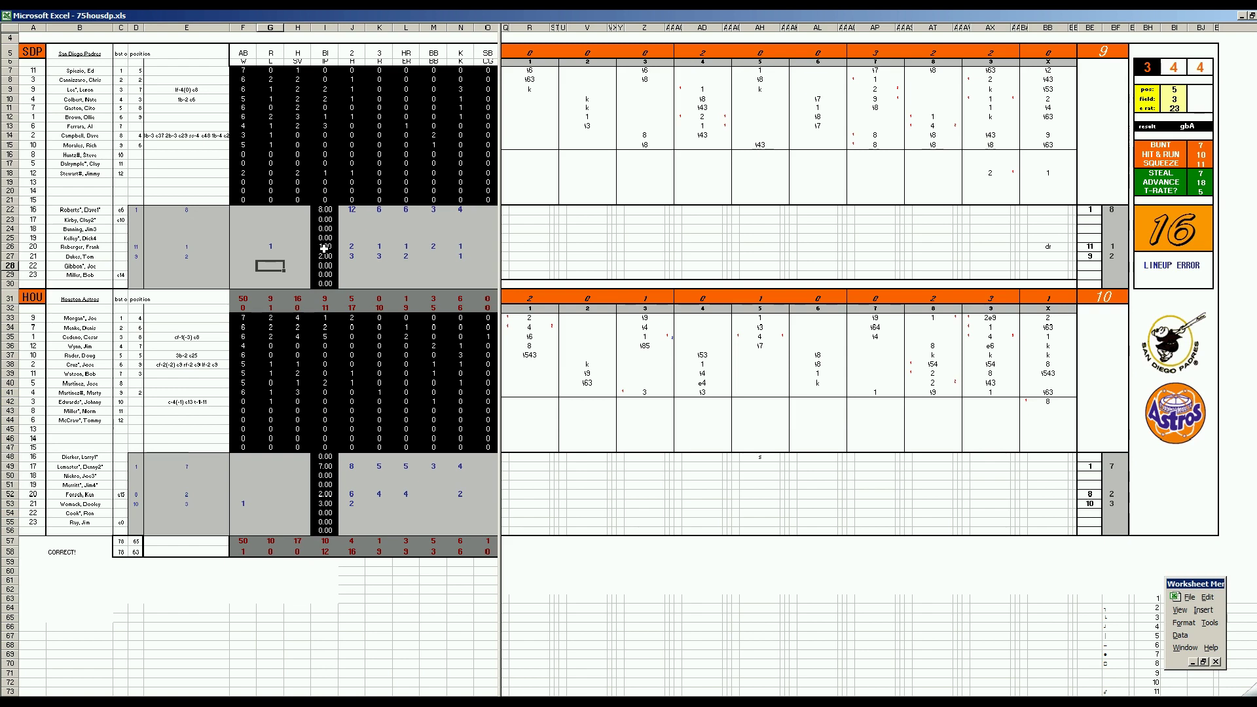
click(993, 321)
click(993, 326)
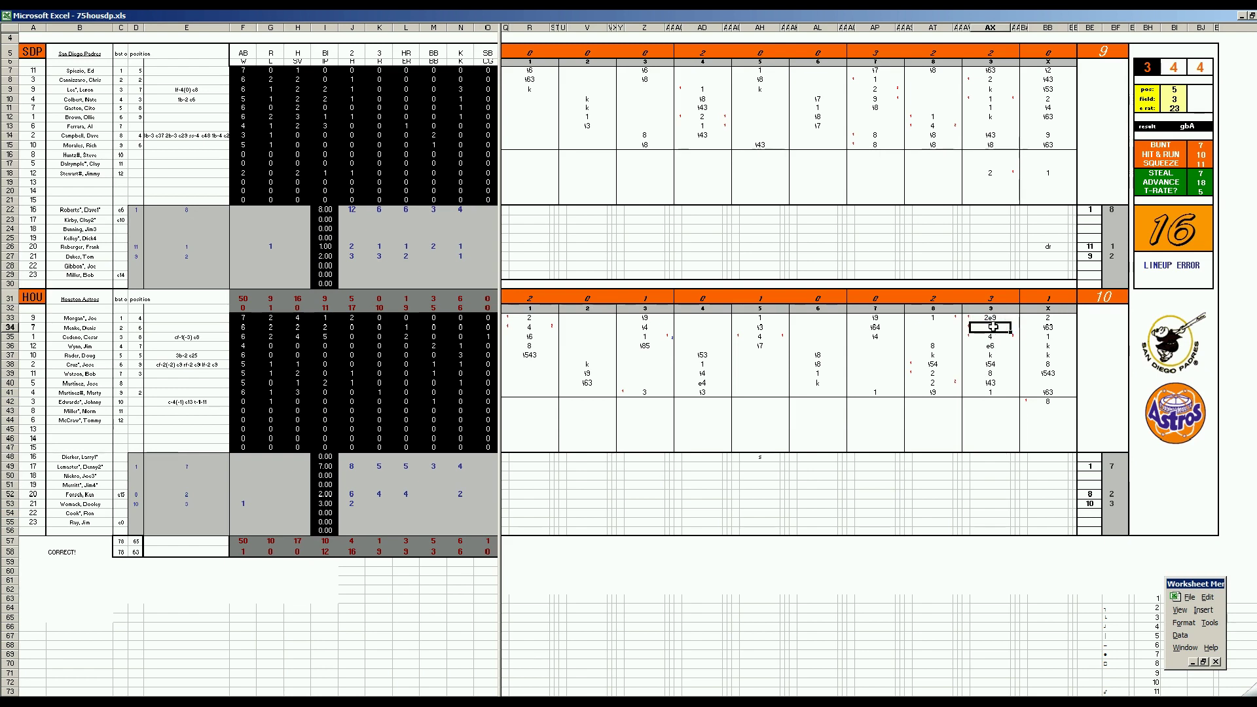
click(994, 337)
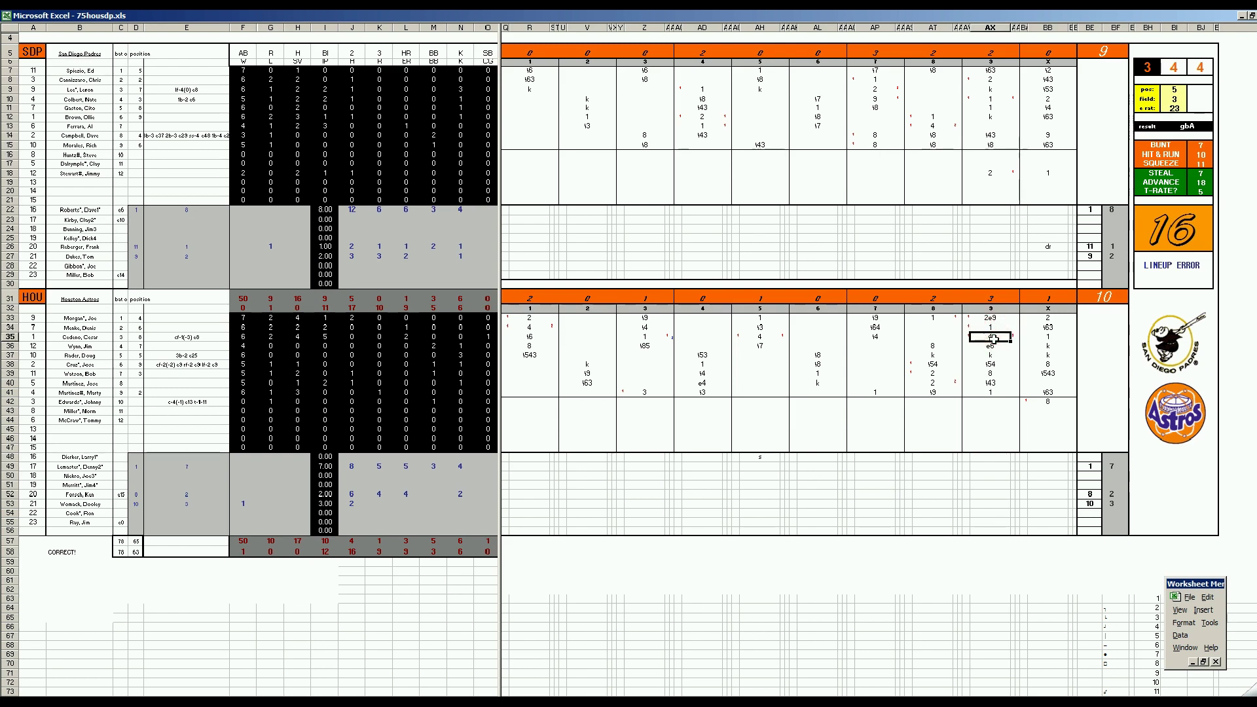